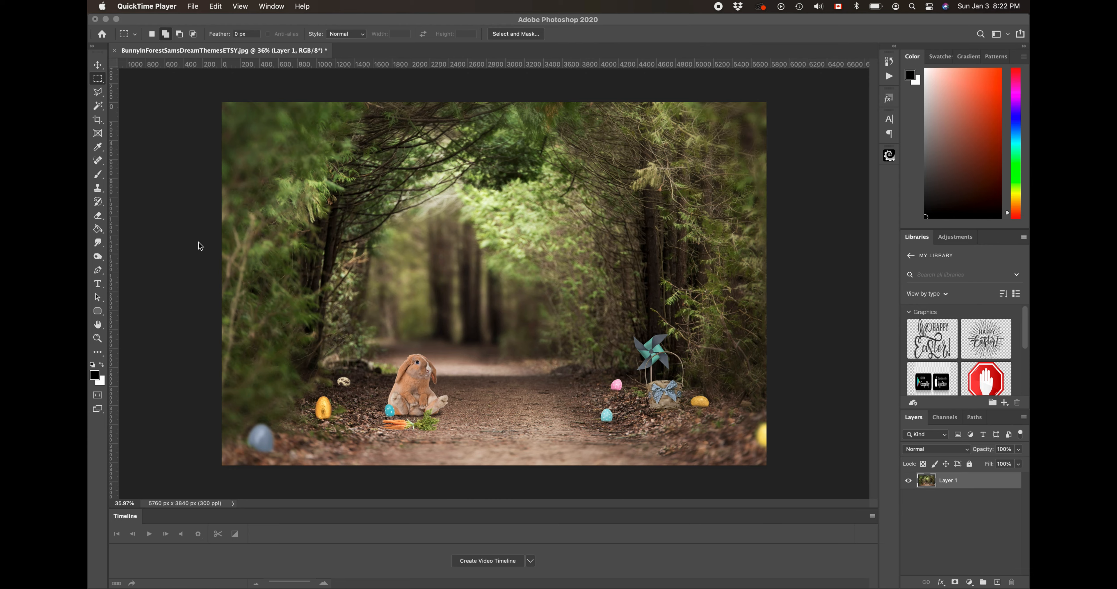
Switch to Photoshop, open BunnyInForestSamsDreamThemesETSY copy.jpg from the Downloads folder, and close it again.
click(188, 6)
click(188, 5)
click(188, 19)
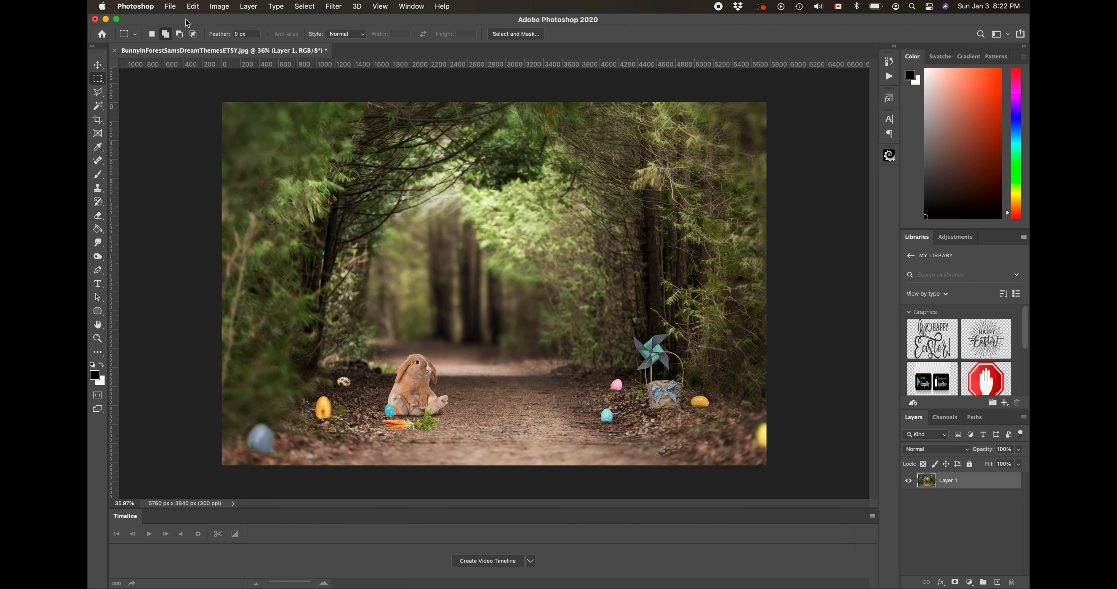
click(169, 6)
click(184, 30)
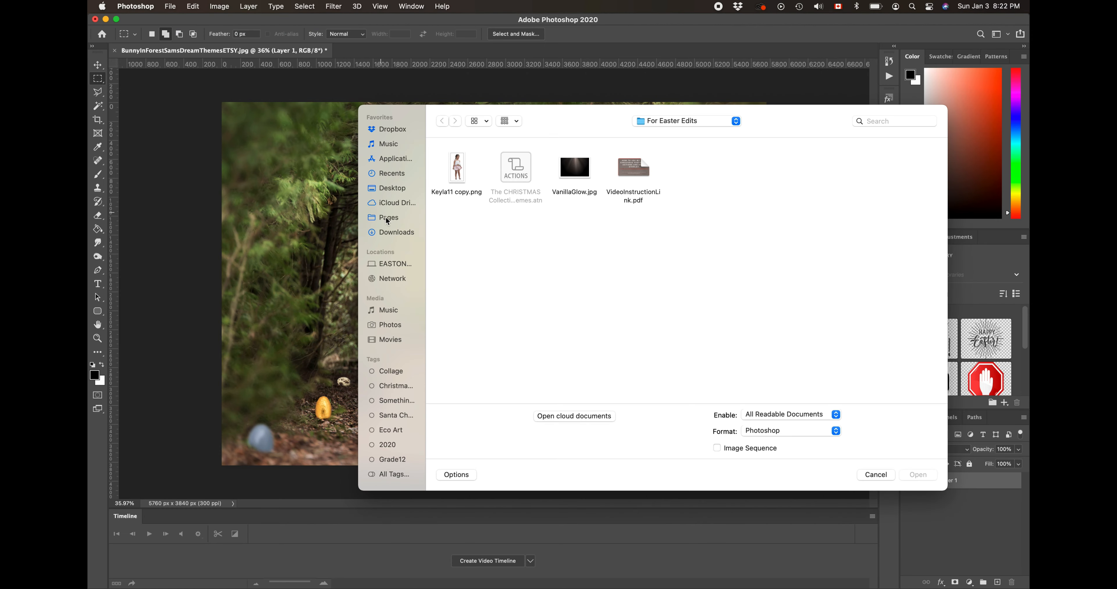
click(399, 233)
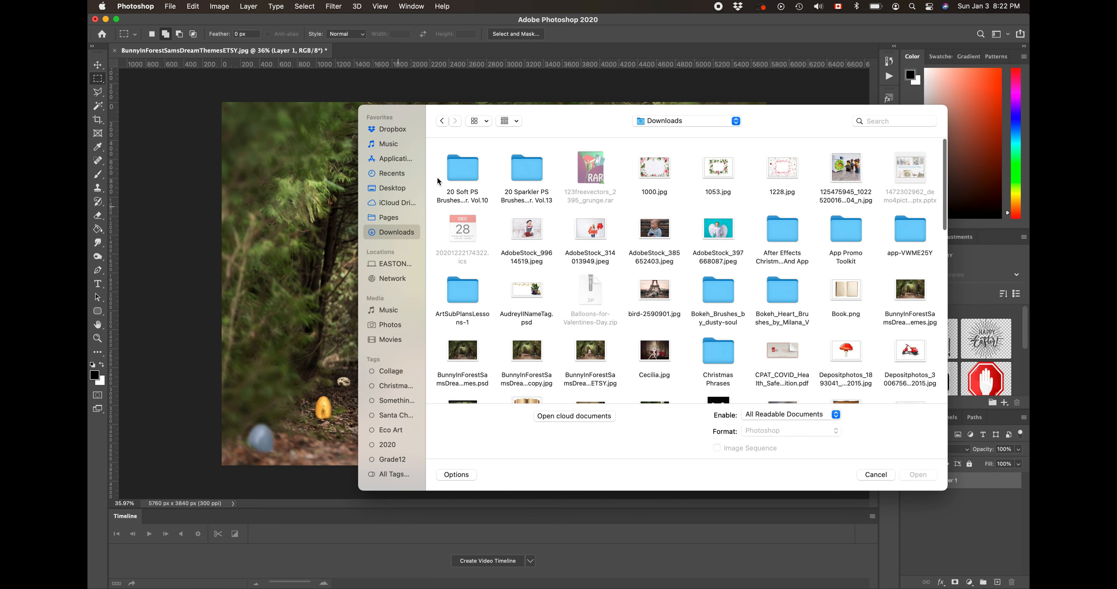
scroll(673, 280, down, 3)
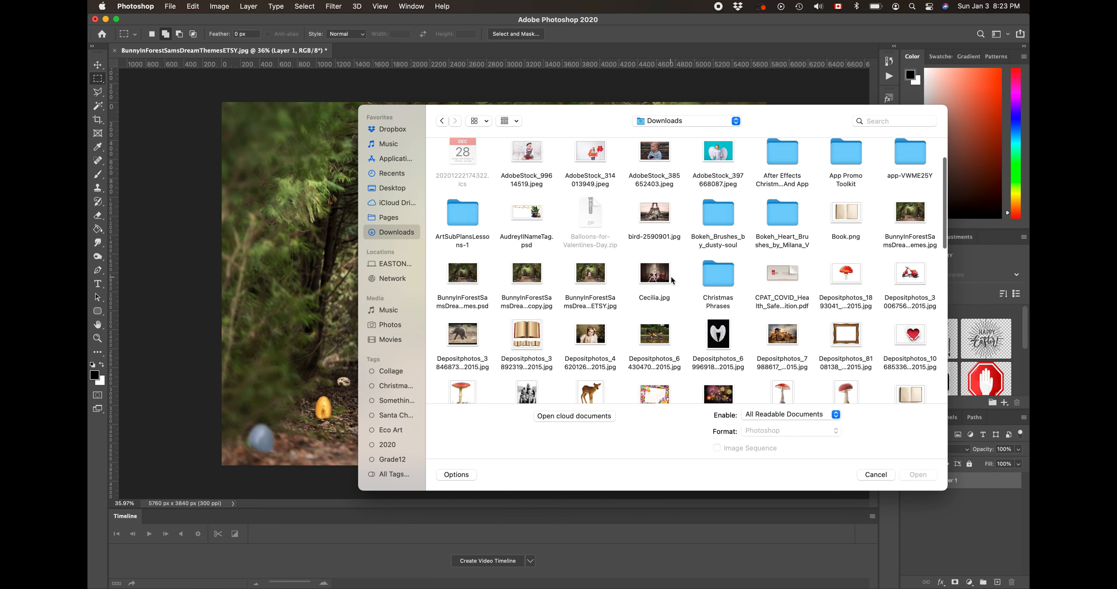
double_click(536, 275)
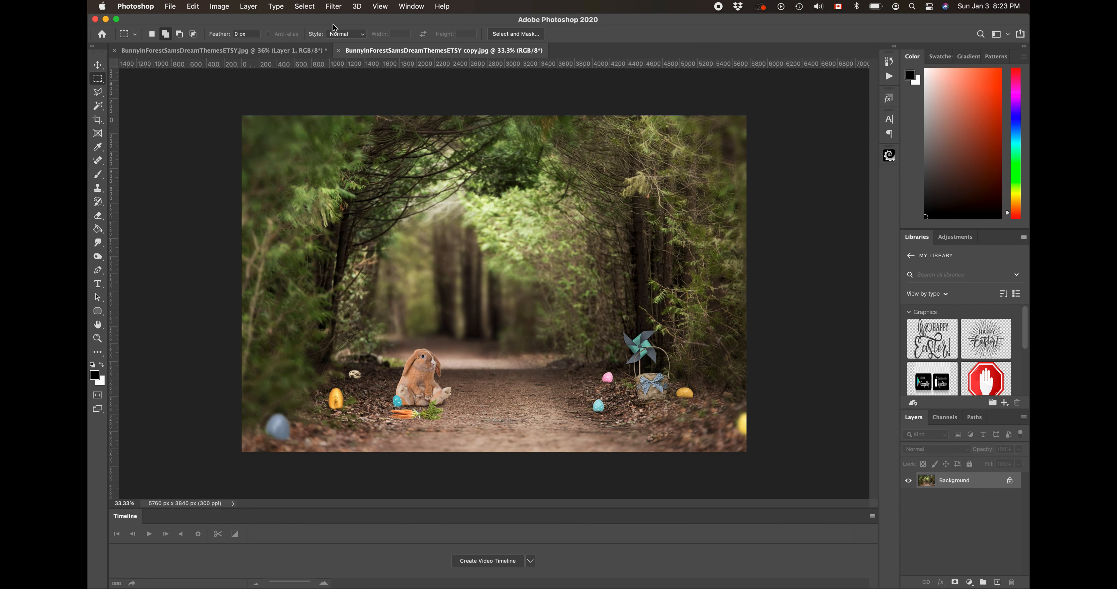
click(339, 51)
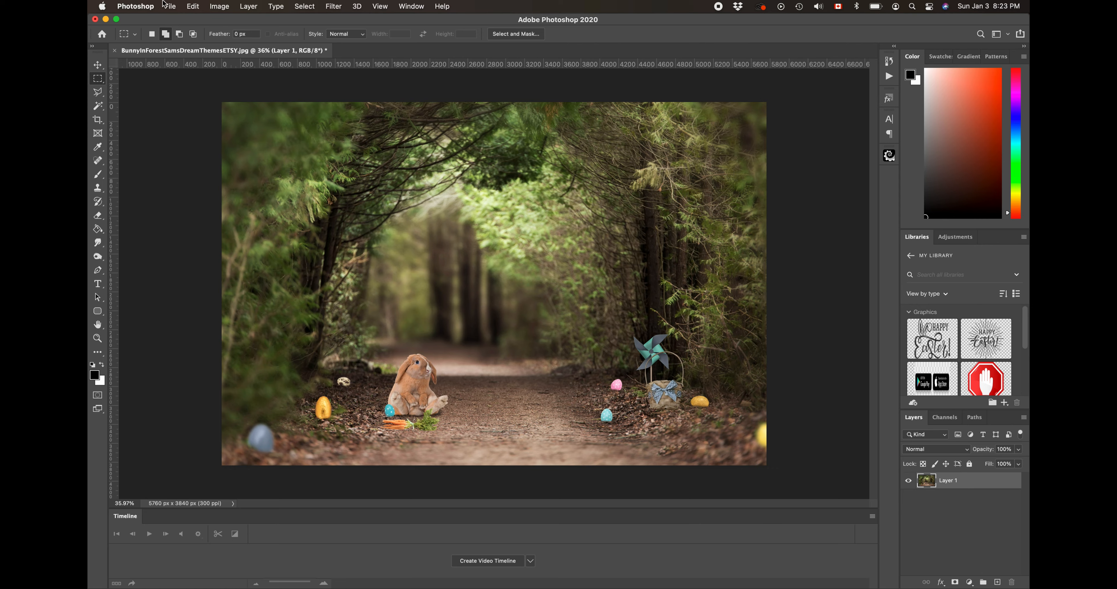
Place the girl cutout PNG from the Desktop's For Easter Edits folder into the forest image as a linked file.
click(170, 6)
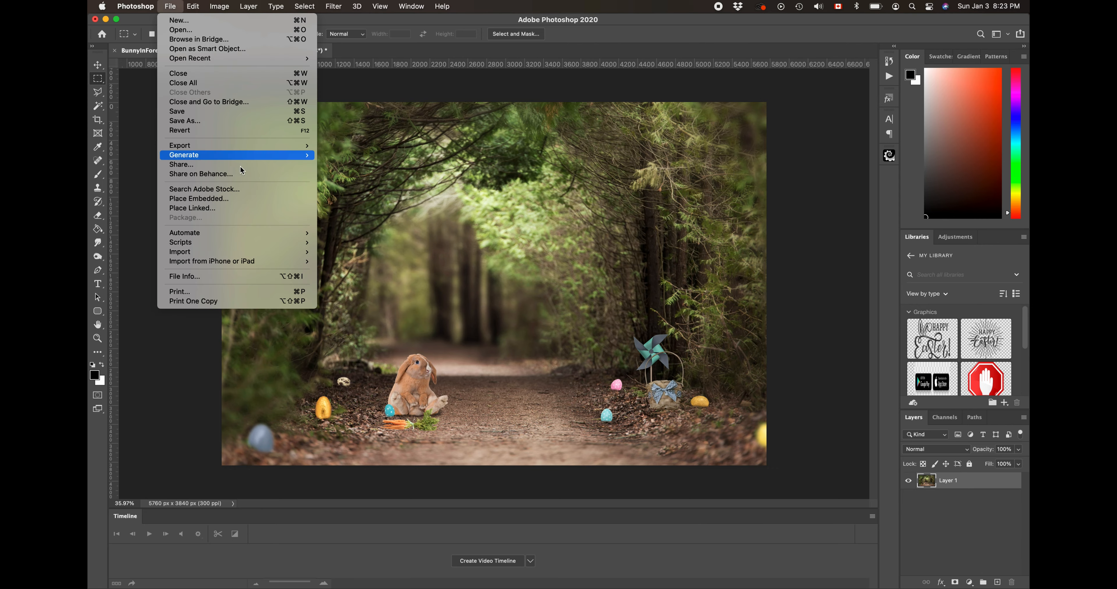
click(251, 209)
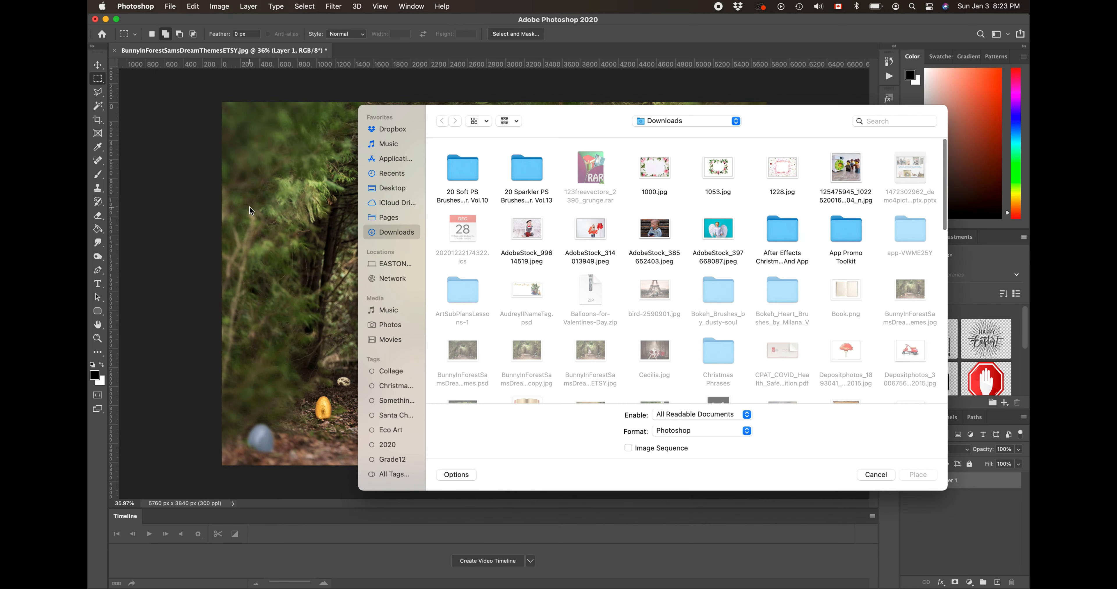
click(394, 202)
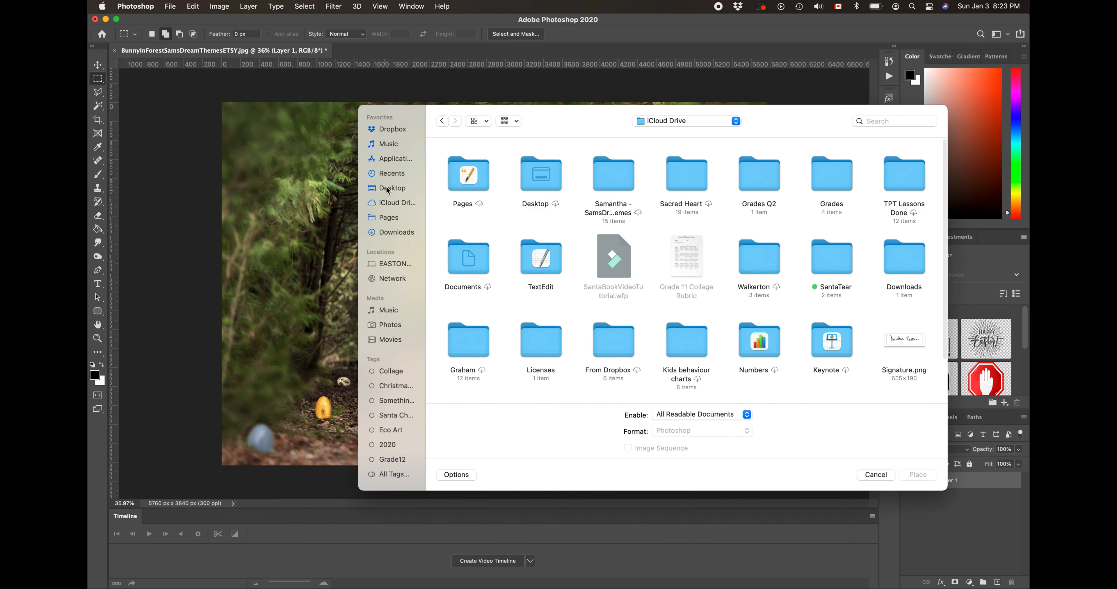
click(391, 187)
scroll(577, 262, down, 2)
scroll(577, 262, down, 3)
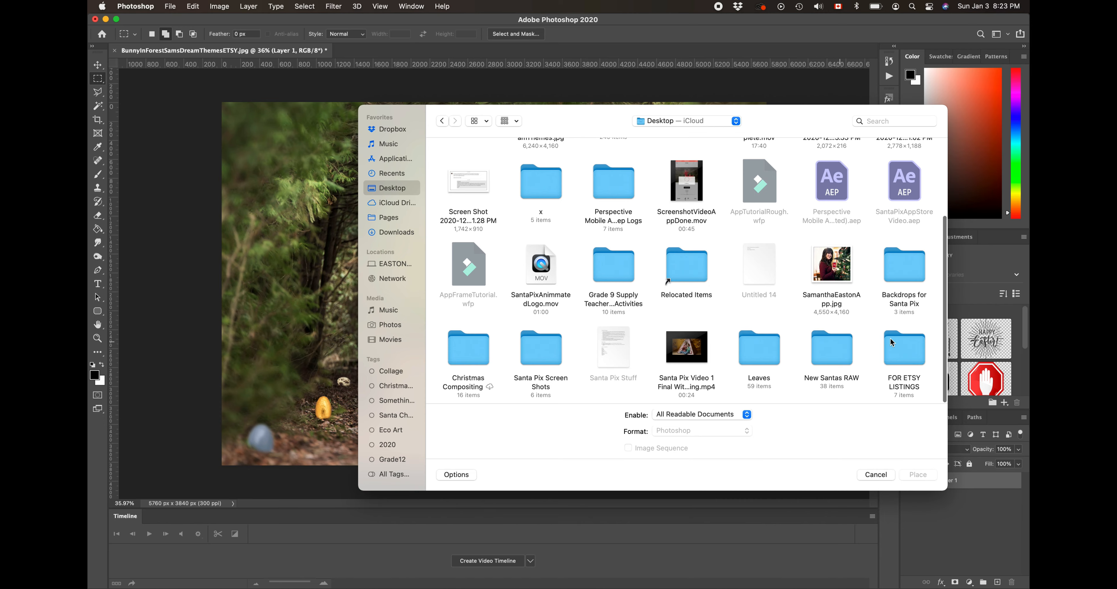
scroll(630, 249, up, 3)
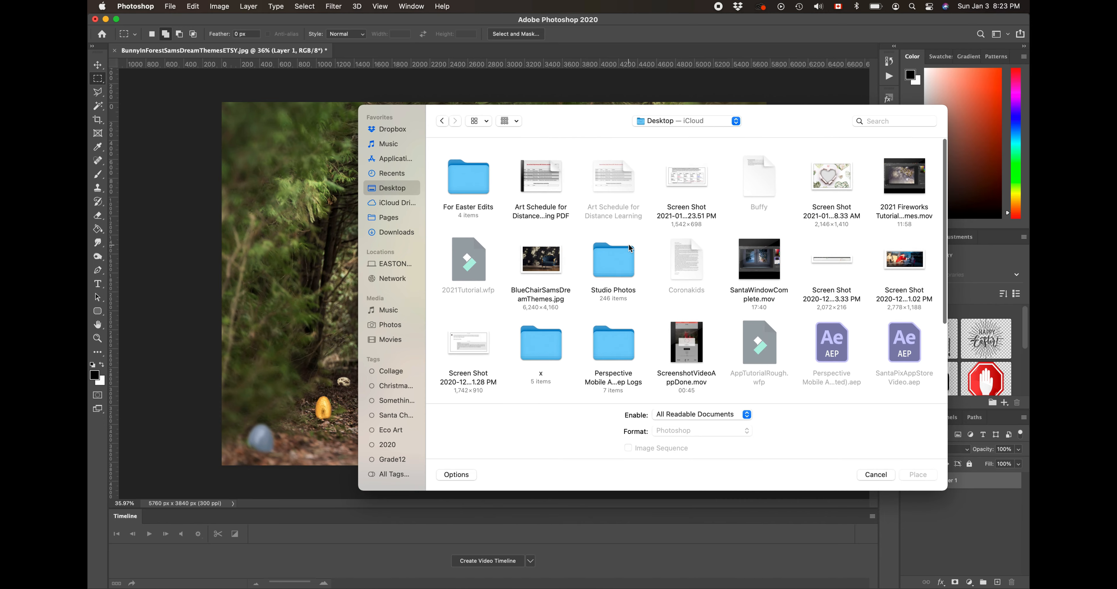
double_click(469, 185)
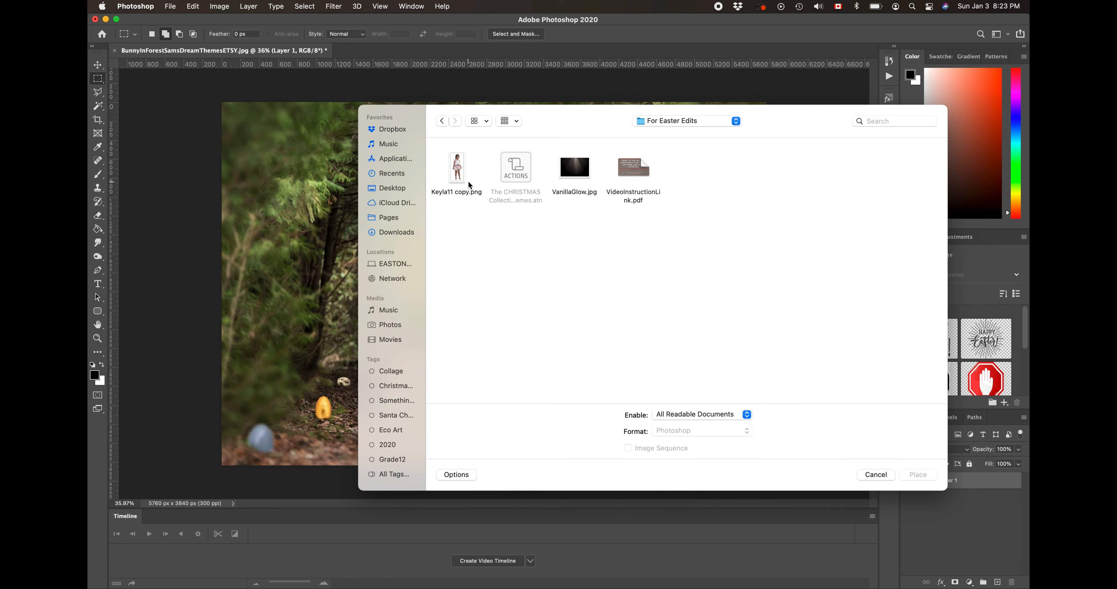
double_click(458, 168)
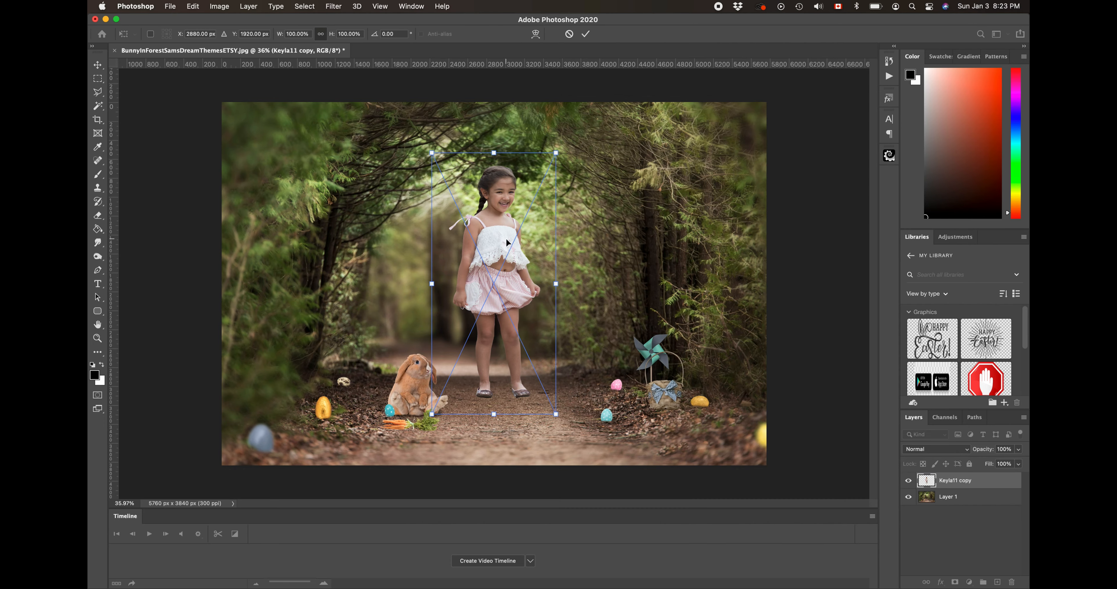
Scale the placed girl proportionally to about 65.5% and position her standing on the path just beside the bunny.
mouse_move(508, 243)
mouse_down()
mouse_move(566, 260)
mouse_move(419, 261)
mouse_move(543, 254)
mouse_move(500, 258)
mouse_up()
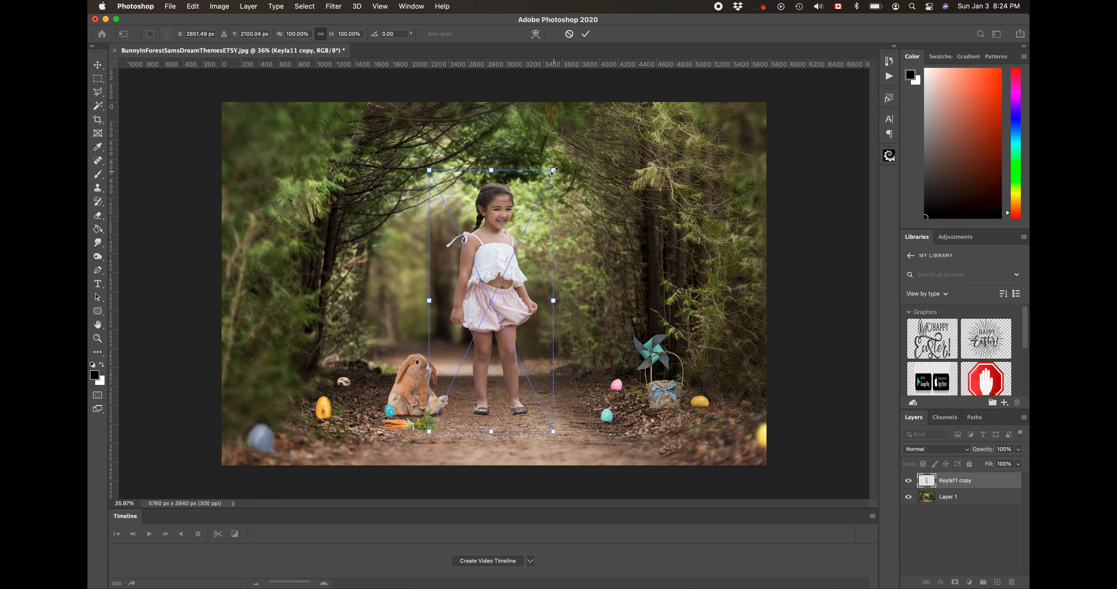
drag(554, 170, 488, 250)
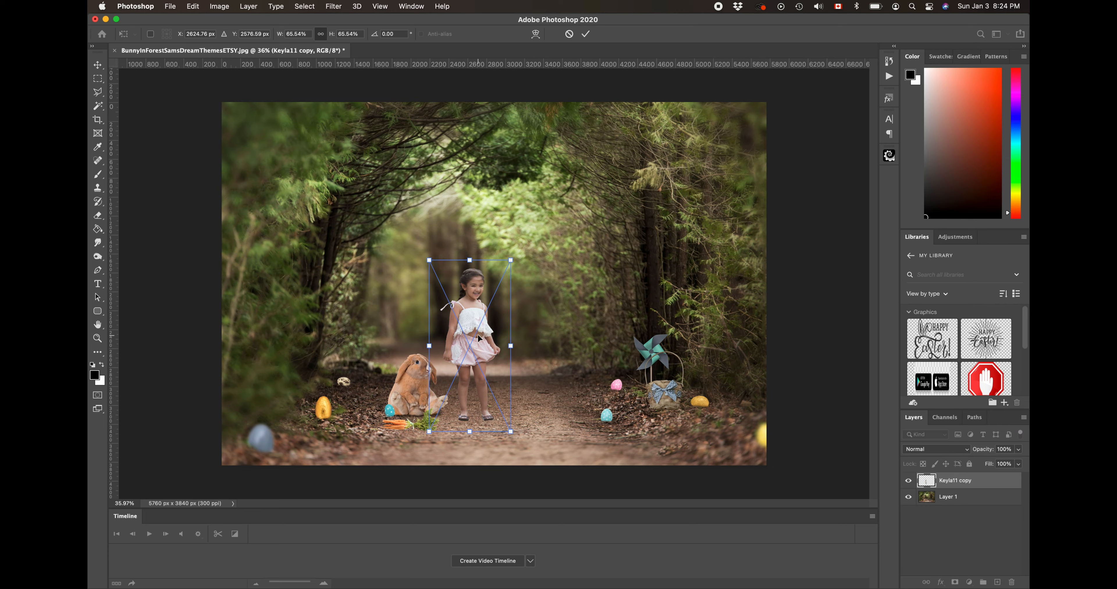
mouse_move(479, 338)
mouse_down()
mouse_move(556, 325)
mouse_move(447, 316)
mouse_move(540, 321)
mouse_move(481, 327)
mouse_up()
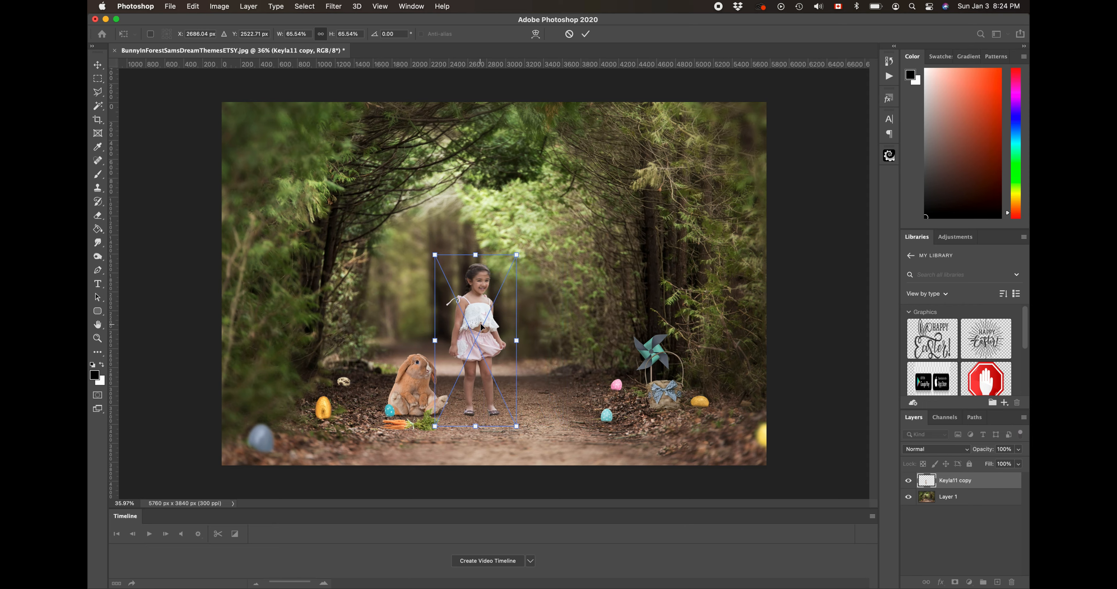
key(Return)
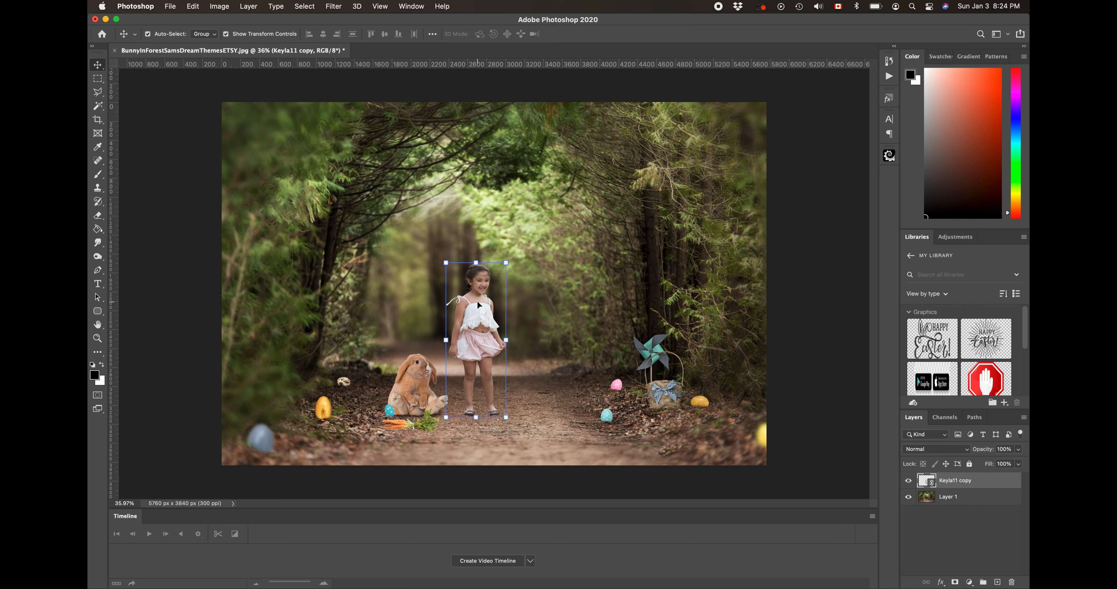
Flip the girl horizontally to face the bunny, rotate her about 2° counter-clockwise, and reposition her beside it.
key(super+t)
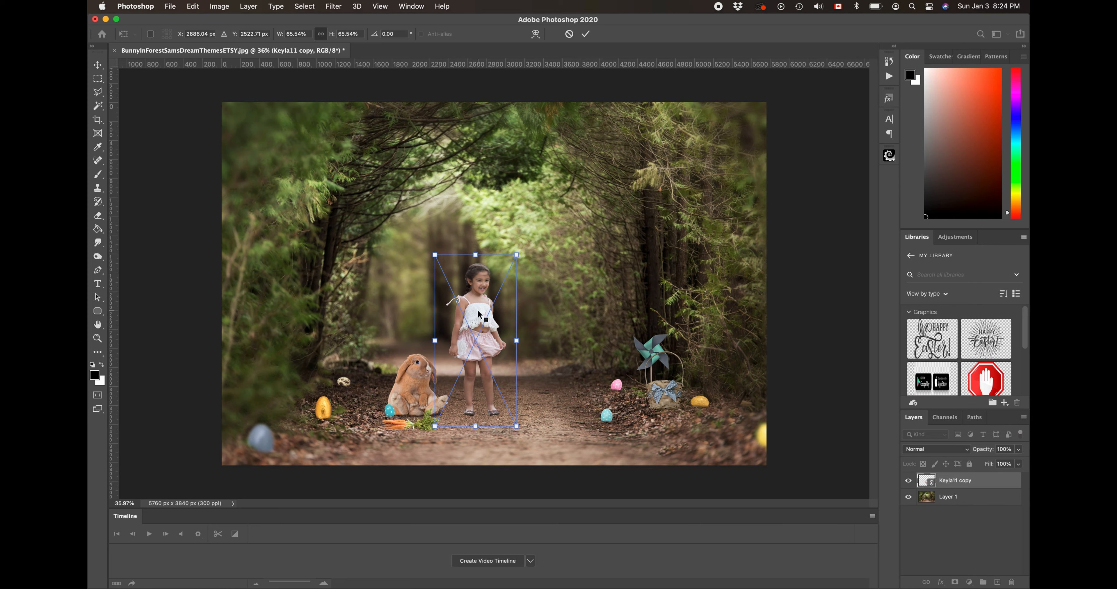
right_click(479, 314)
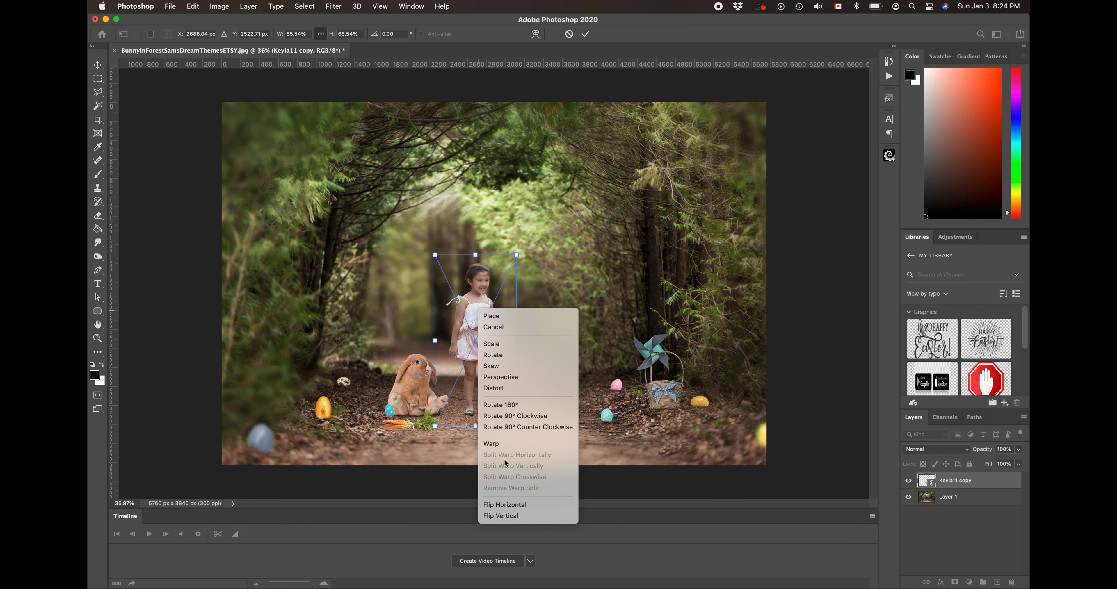
click(503, 505)
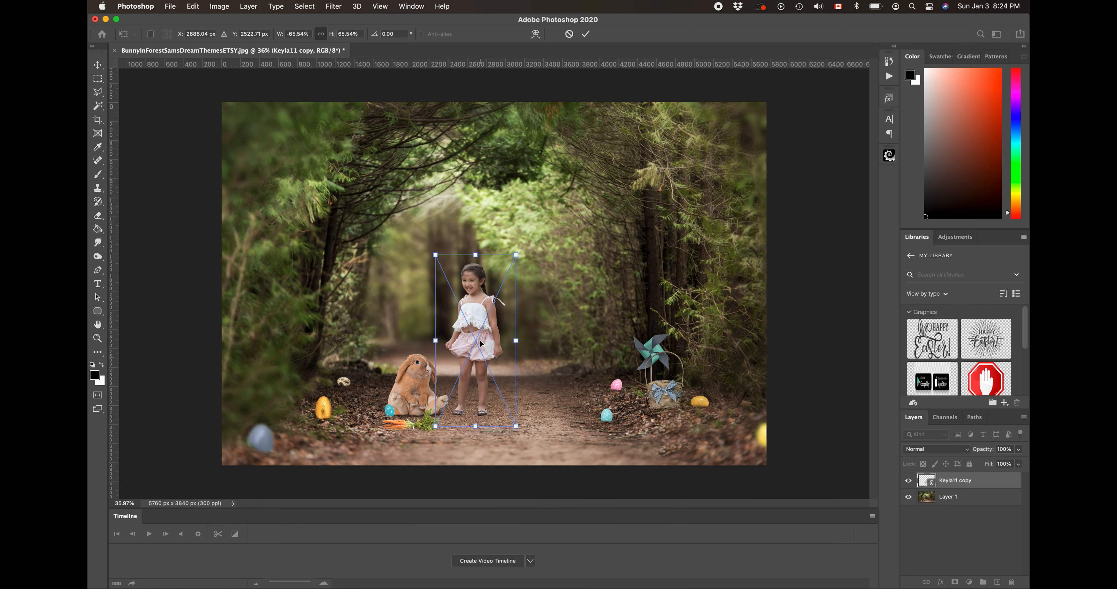
drag(487, 338, 497, 345)
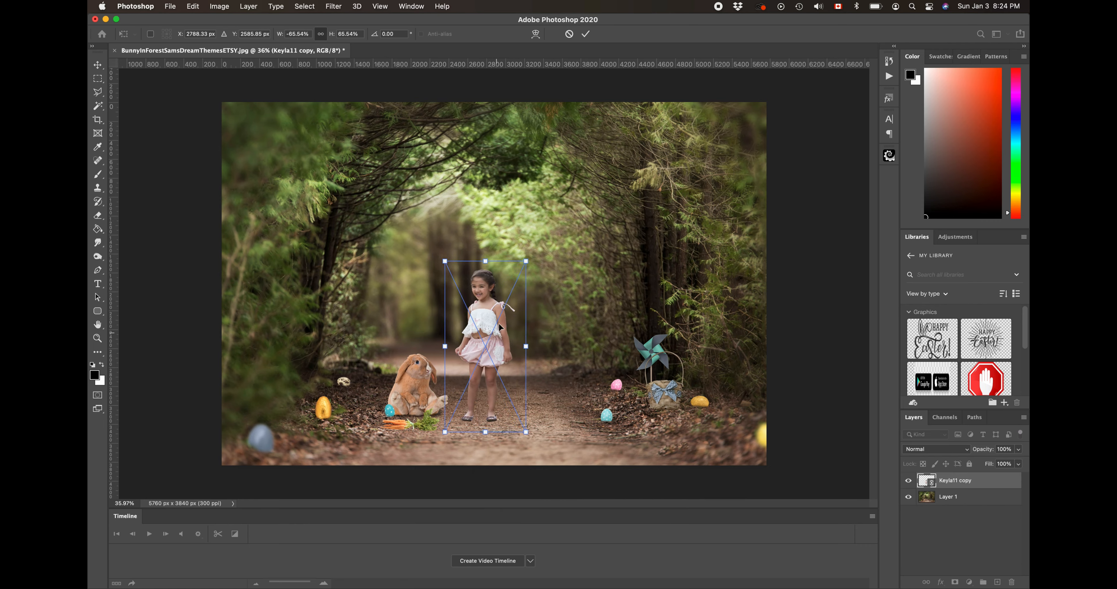
drag(536, 257, 535, 251)
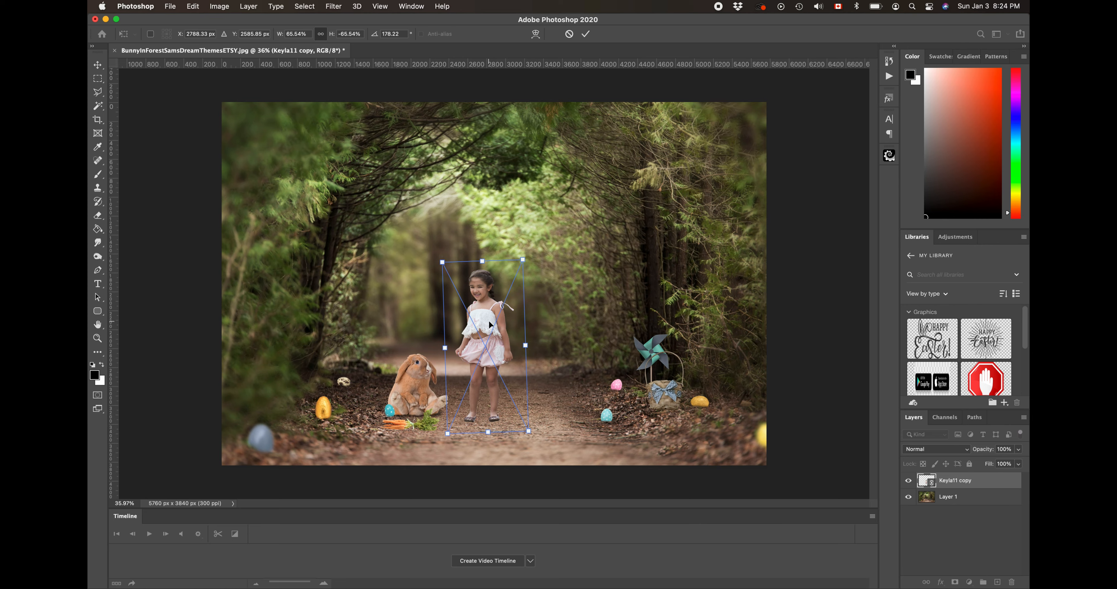
drag(488, 324, 487, 321)
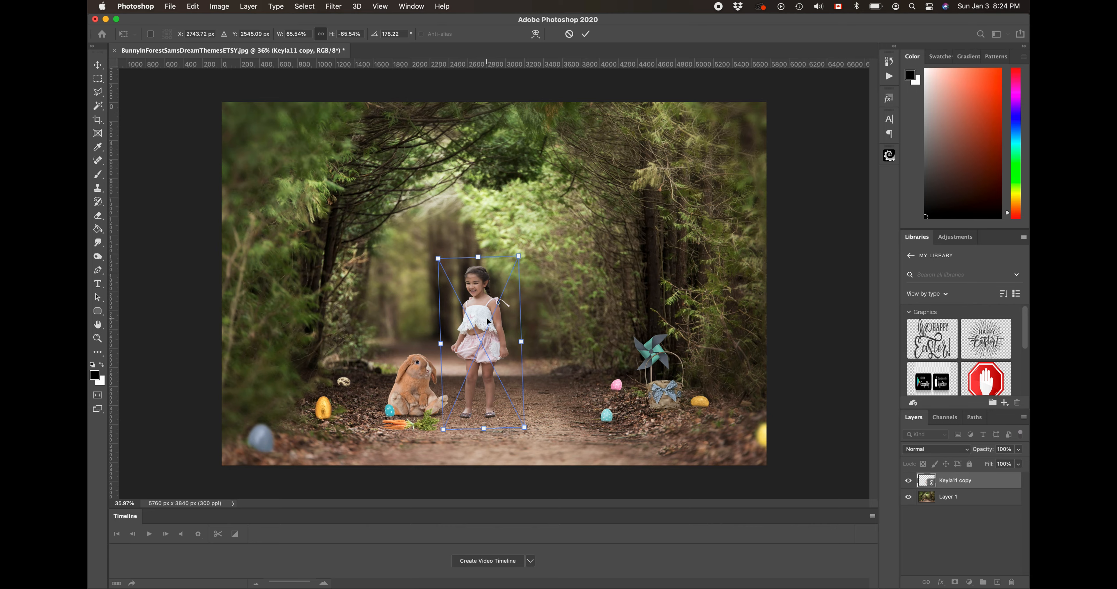
key(Return)
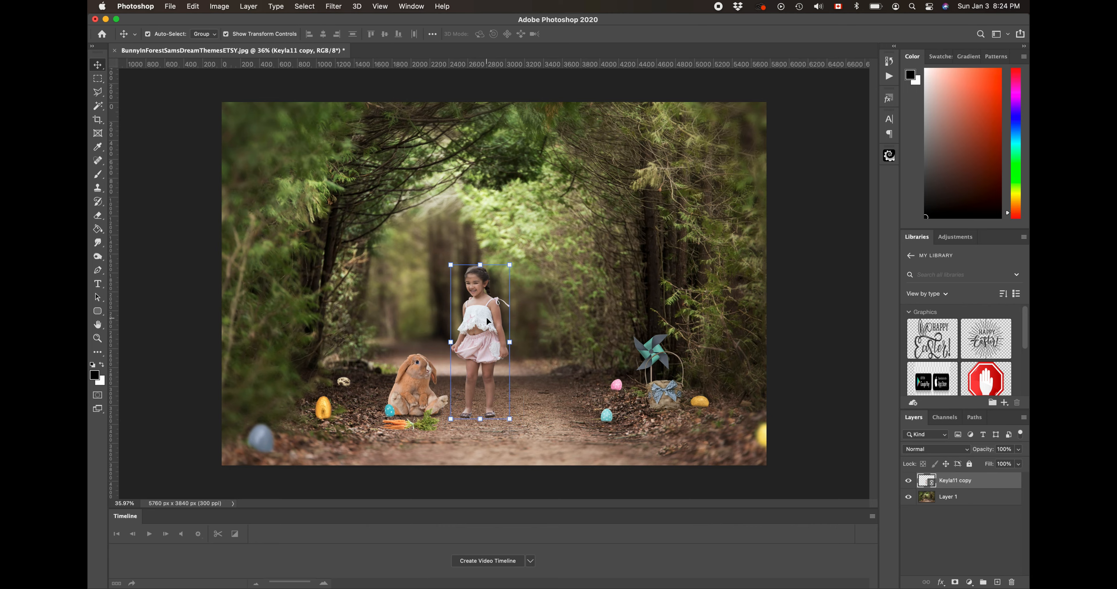
Check how the girl's feet sit on the path and nudge her slightly closer to the bunny.
scroll(487, 318, up, 5)
scroll(487, 318, down, 10)
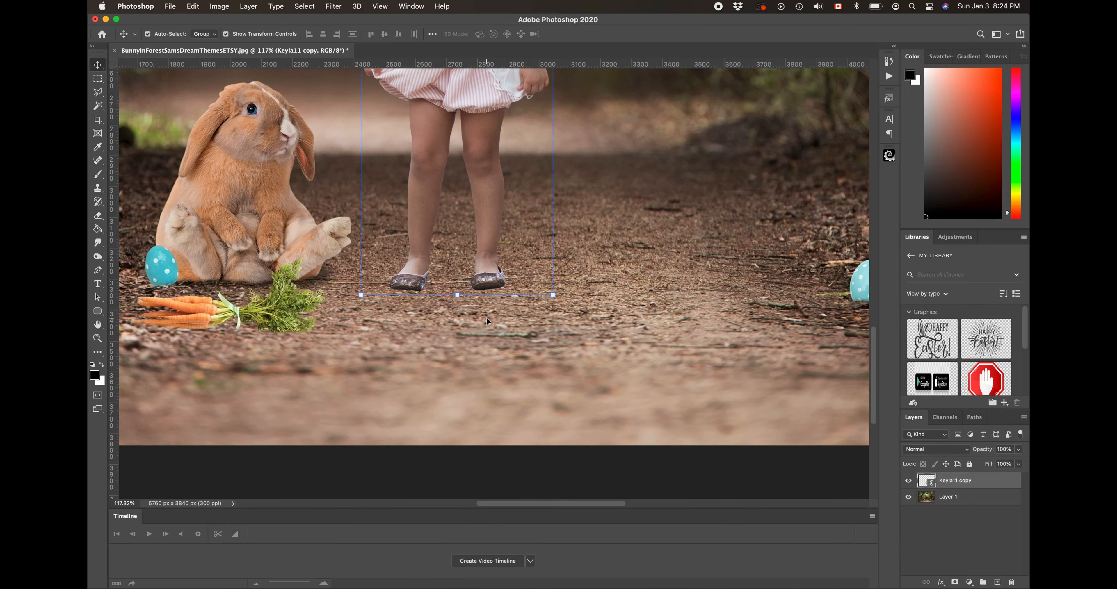
scroll(486, 317, up, 5)
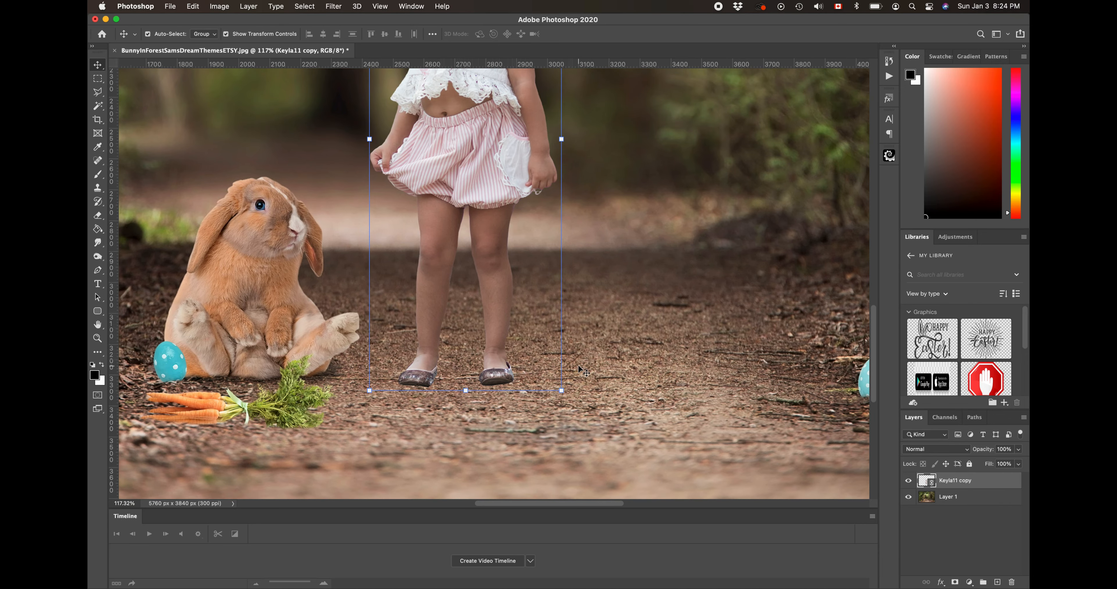
scroll(602, 355, right, 8)
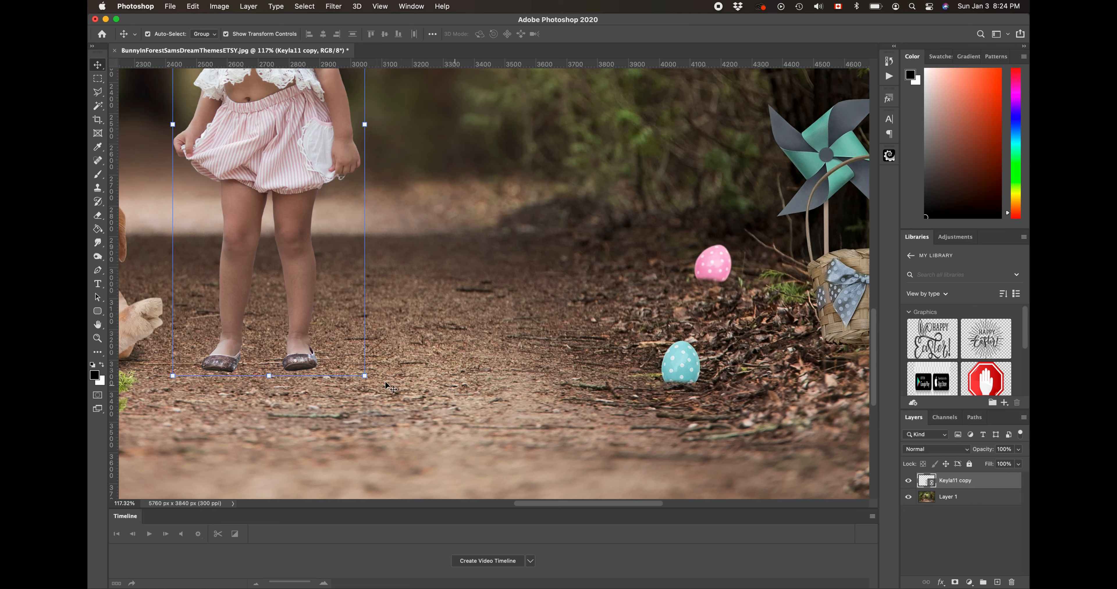
scroll(203, 344, left, 1)
scroll(203, 344, left, 15)
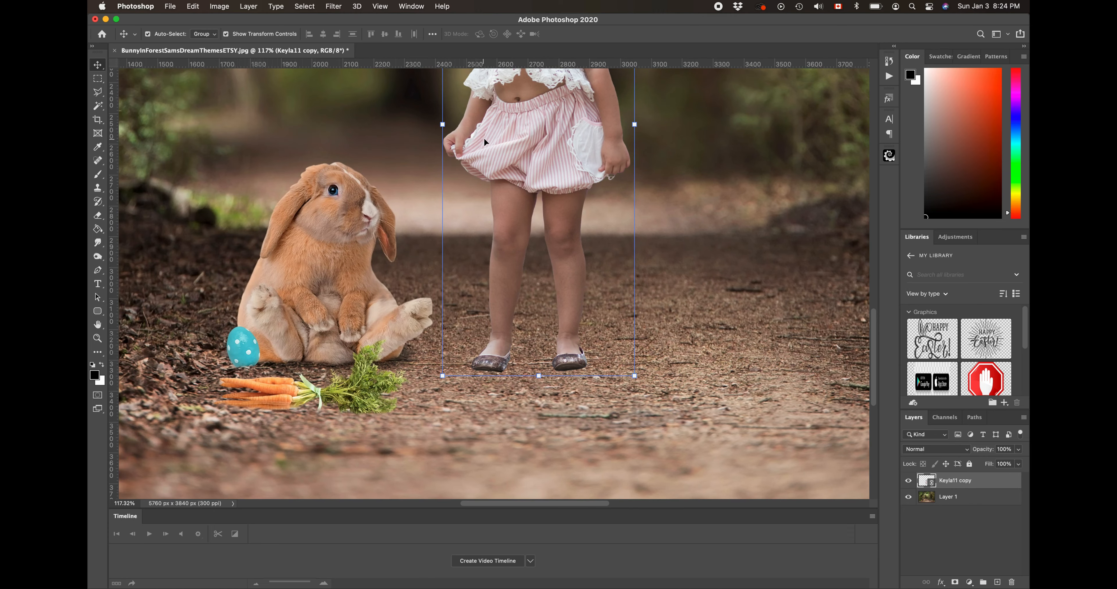
mouse_move(501, 155)
mouse_down()
mouse_move(499, 237)
mouse_move(474, 49)
mouse_move(497, 43)
mouse_move(492, 168)
mouse_up()
scroll(493, 169, down, 5)
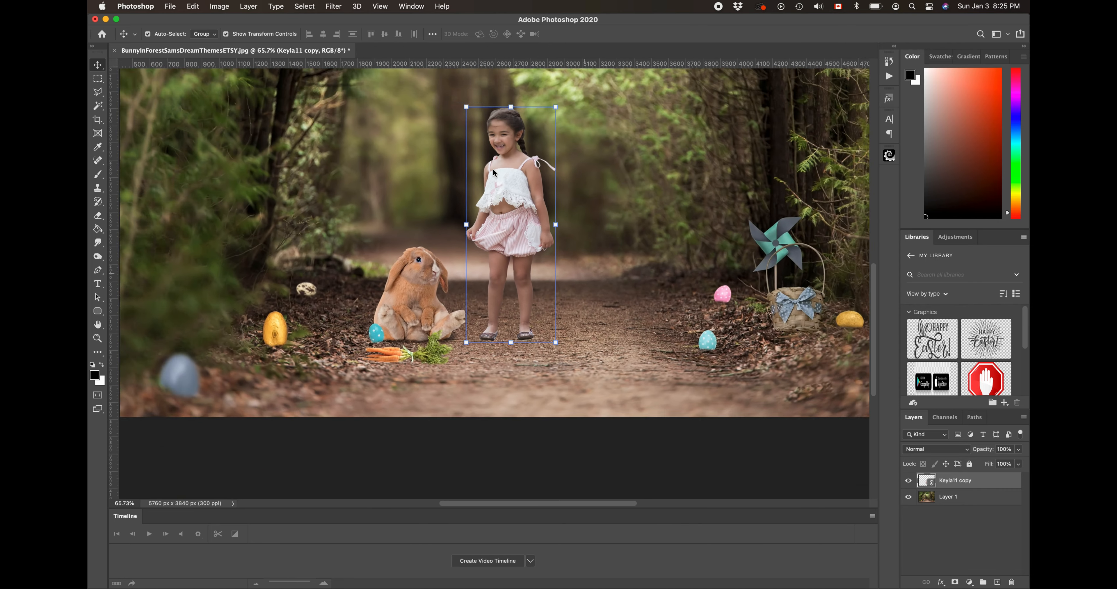
scroll(493, 169, down, 3)
scroll(493, 169, up, 5)
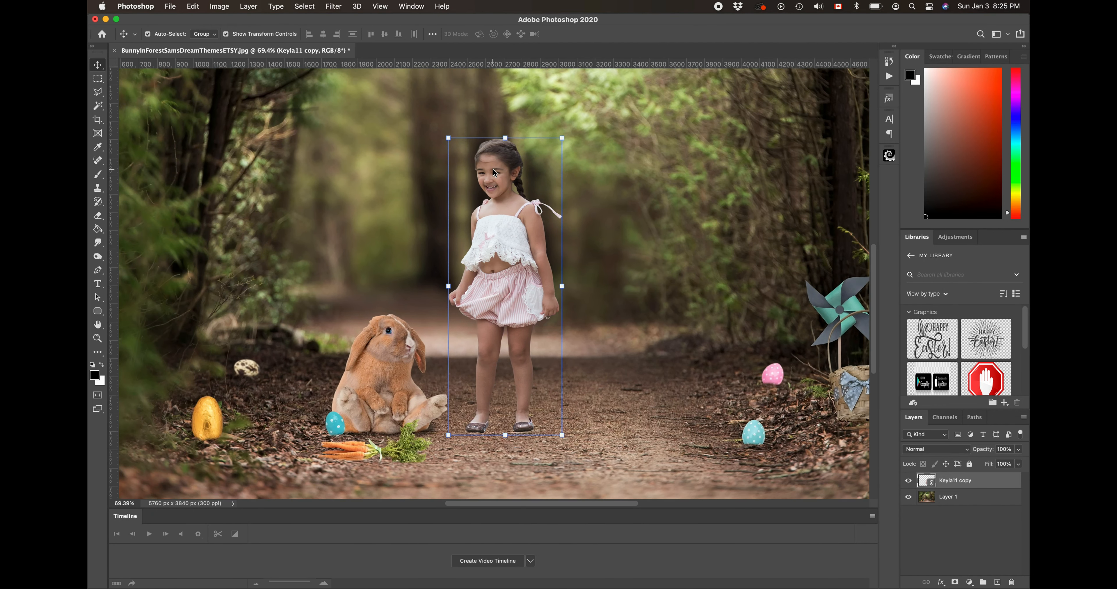
scroll(493, 169, down, 3)
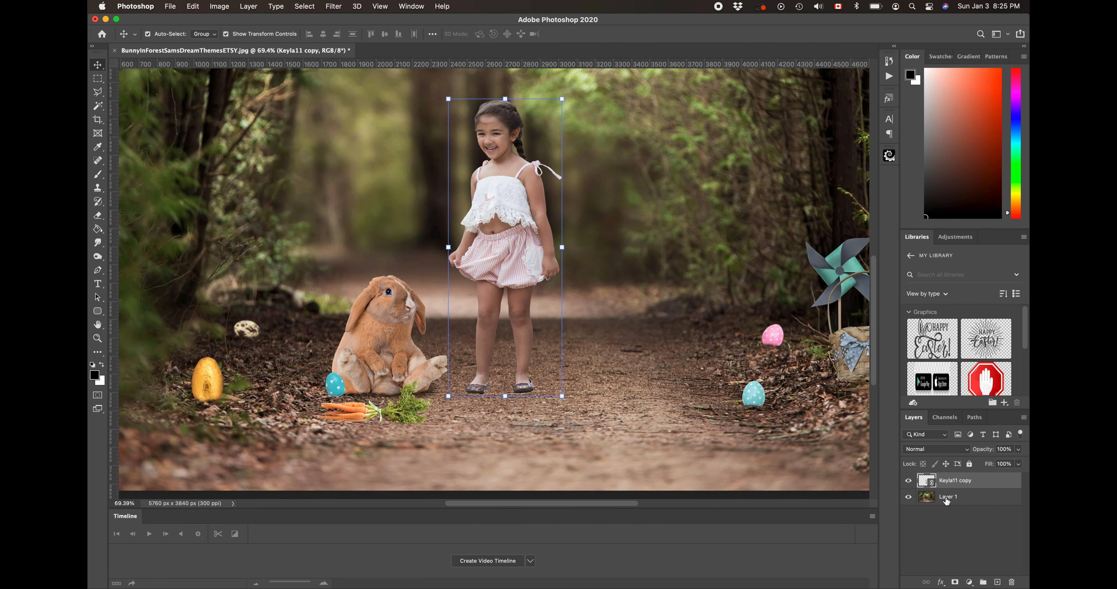
Duplicate the forest background layer beneath the girl and choose the Burn tool for working on the copy.
click(946, 499)
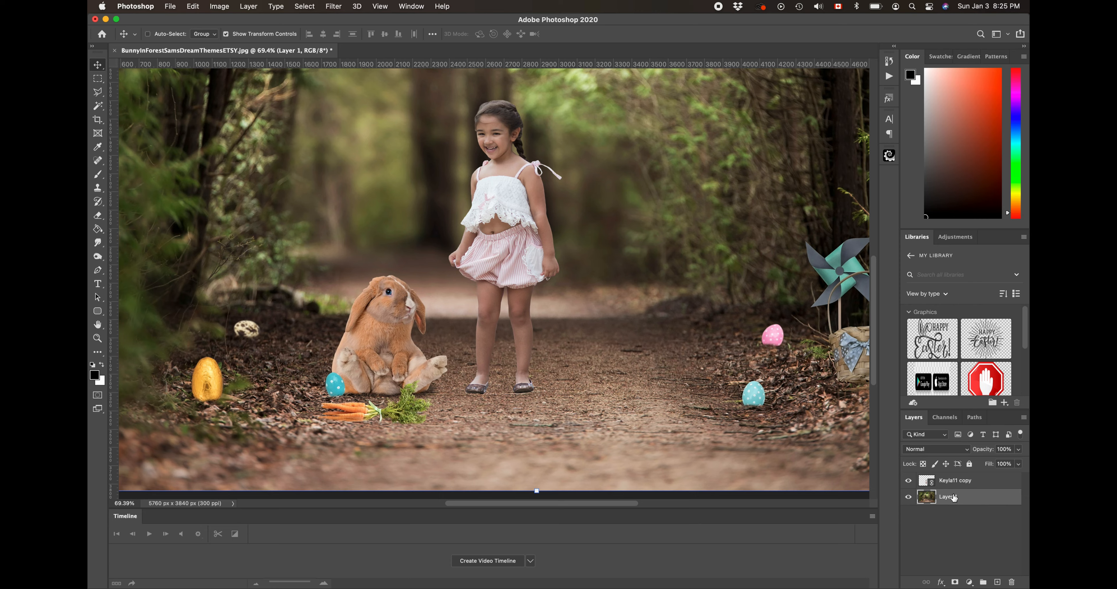
key(super+j)
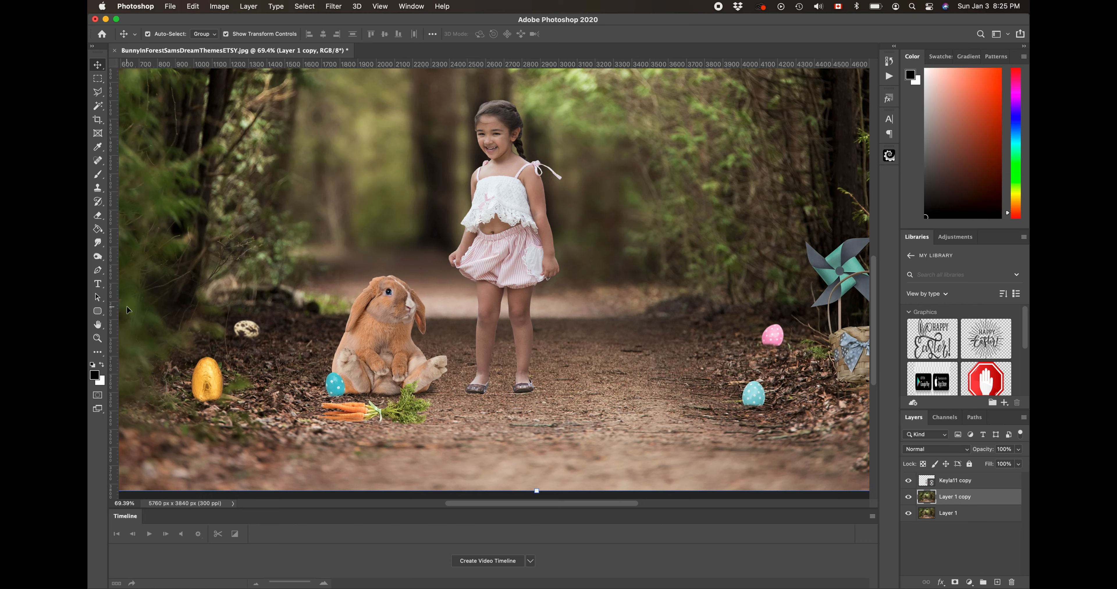
click(98, 243)
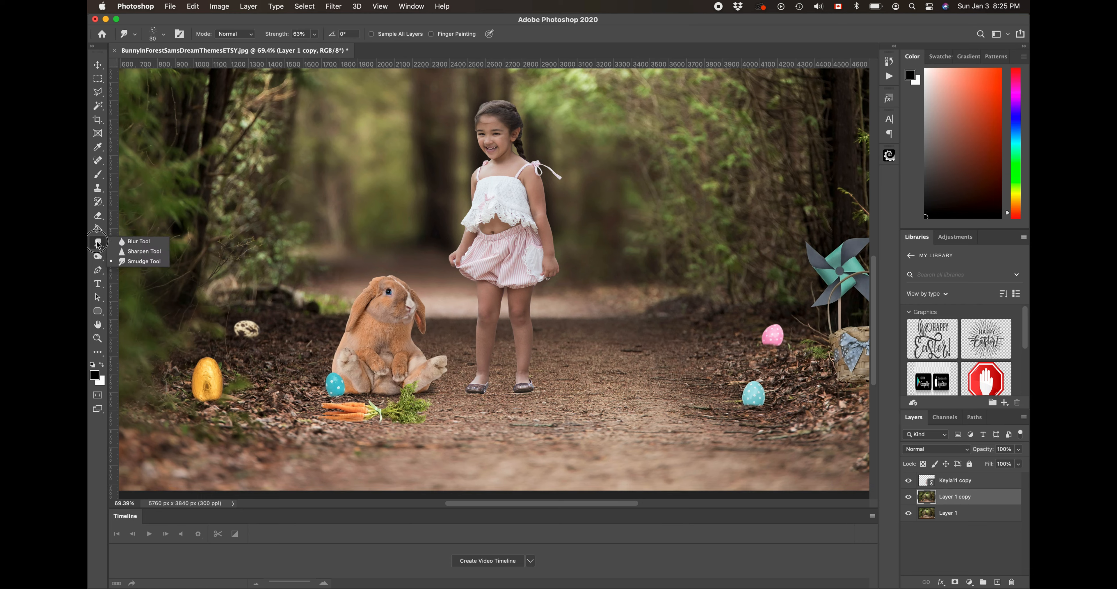
click(98, 255)
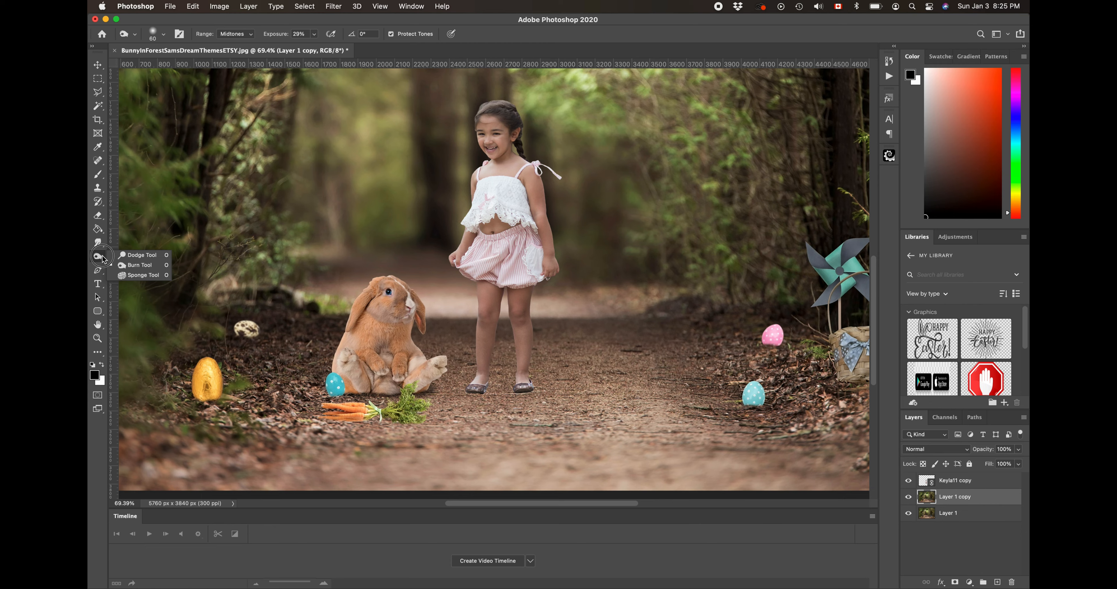
click(126, 266)
Burn the highlights of the path around the girl's feet at 29% exposure and compare against the unburned background.
click(242, 36)
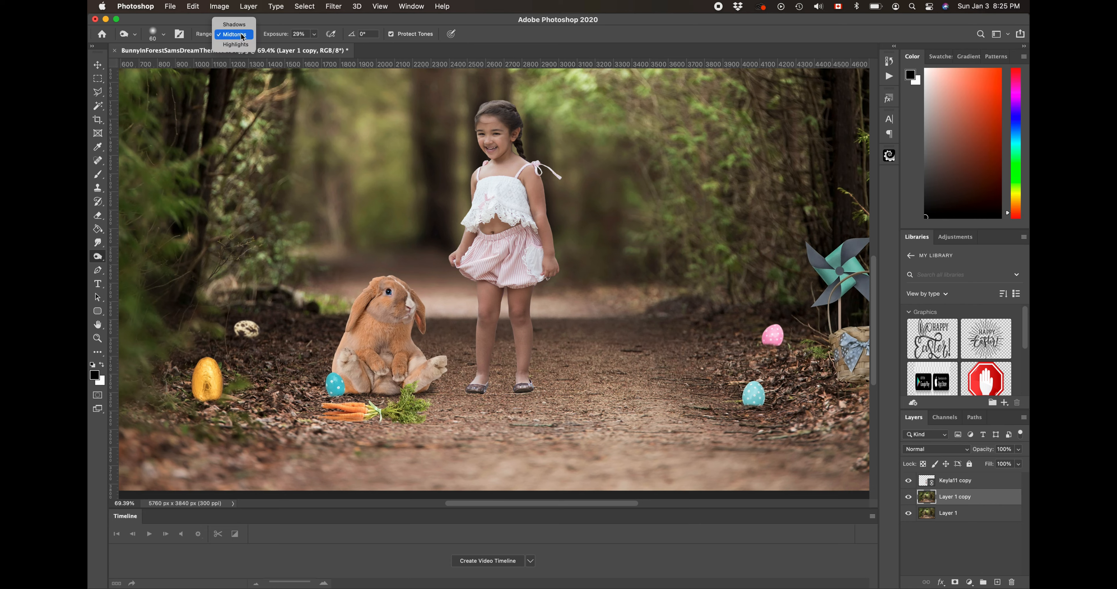
click(242, 45)
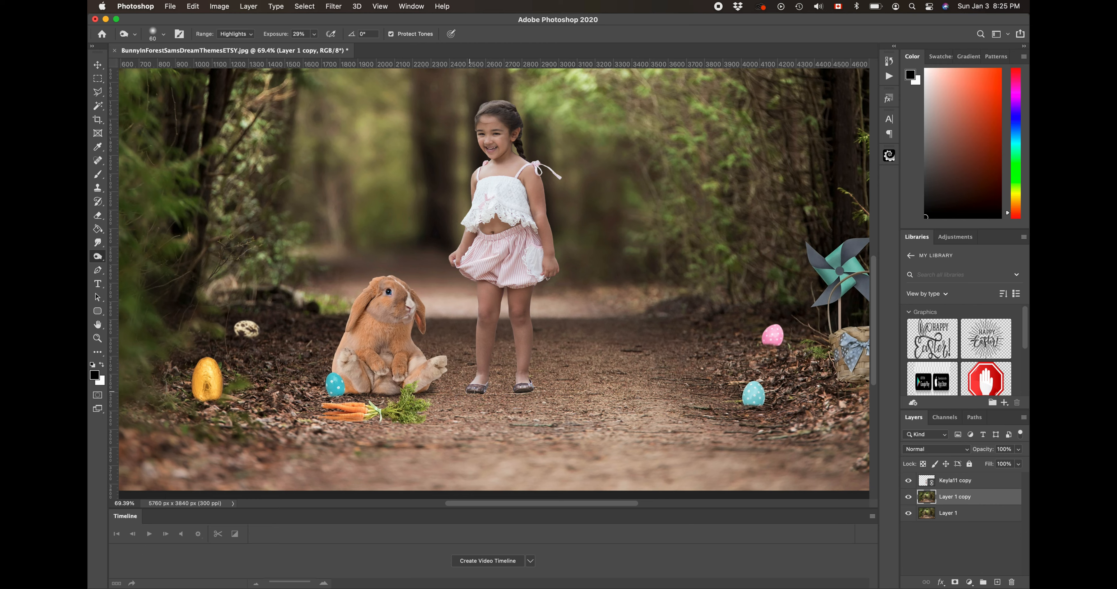
drag(470, 391, 483, 387)
drag(471, 390, 523, 390)
click(908, 498)
click(908, 497)
click(908, 497)
click(908, 497)
Burn the midtones of the path directly beneath both shoes using a size 20 brush at 29% exposure.
click(236, 34)
click(232, 23)
scroll(475, 345, up, 10)
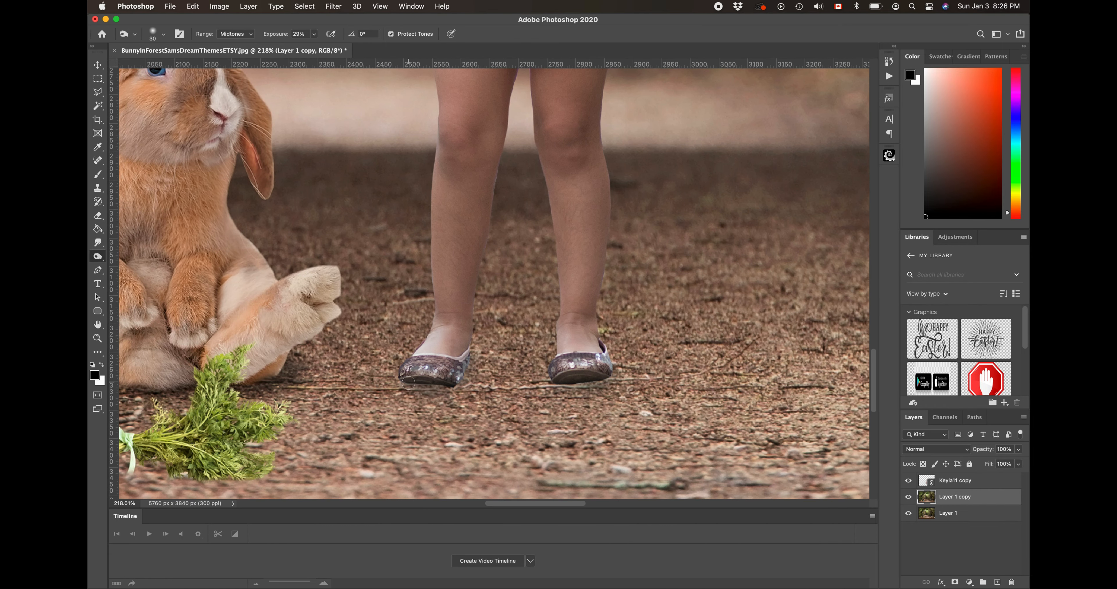
key(bracketleft)
key(bracketleft)
key(bracketleft)
key(bracketleft)
key(bracketleft)
mouse_move(410, 382)
mouse_down()
mouse_move(443, 387)
mouse_move(458, 375)
mouse_up()
mouse_move(461, 368)
mouse_down()
mouse_move(399, 384)
mouse_move(448, 380)
mouse_move(421, 383)
mouse_up()
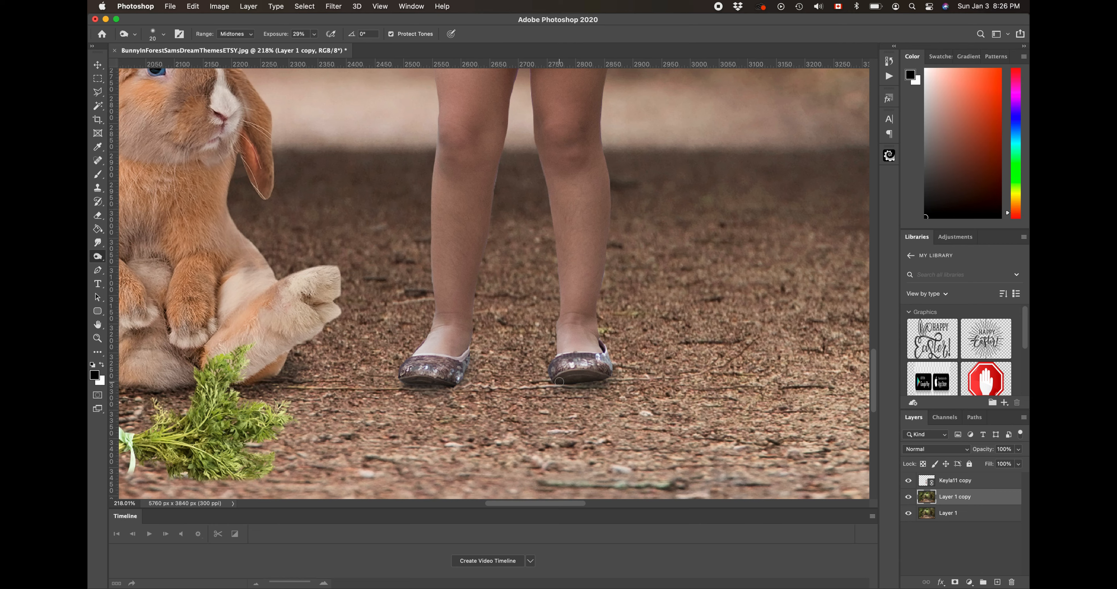
mouse_move(559, 381)
mouse_down()
mouse_move(611, 373)
mouse_move(559, 381)
mouse_move(597, 382)
mouse_move(579, 383)
mouse_move(608, 370)
mouse_up()
mouse_move(457, 372)
mouse_down()
mouse_move(412, 381)
mouse_move(447, 383)
mouse_up()
Burn the shadows along the soles of both shoes using a size 10 brush at 29% exposure.
click(232, 34)
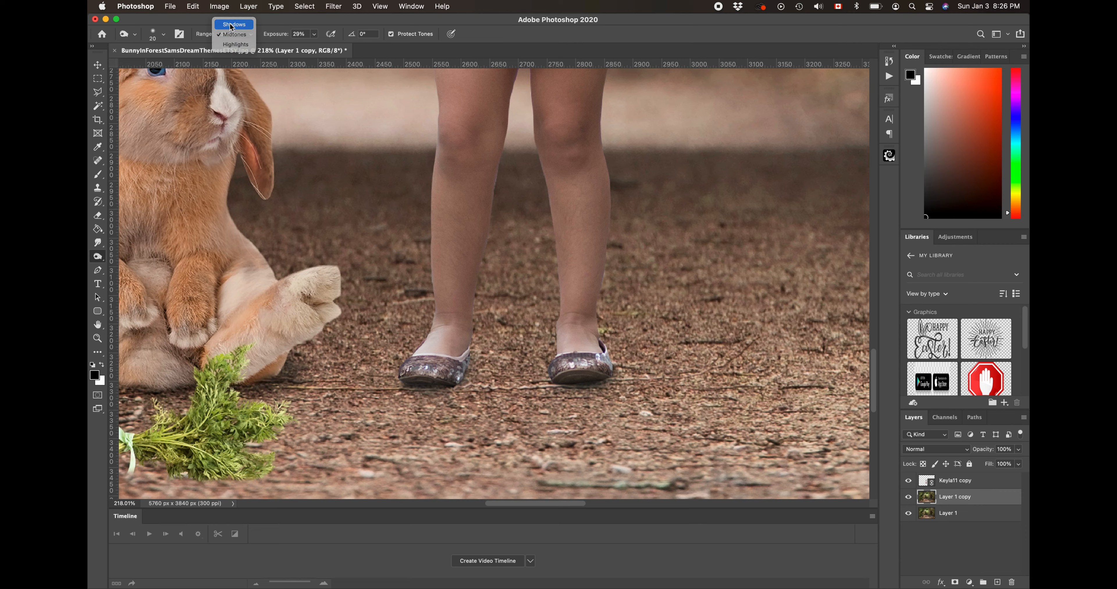
click(231, 25)
key(bracketleft)
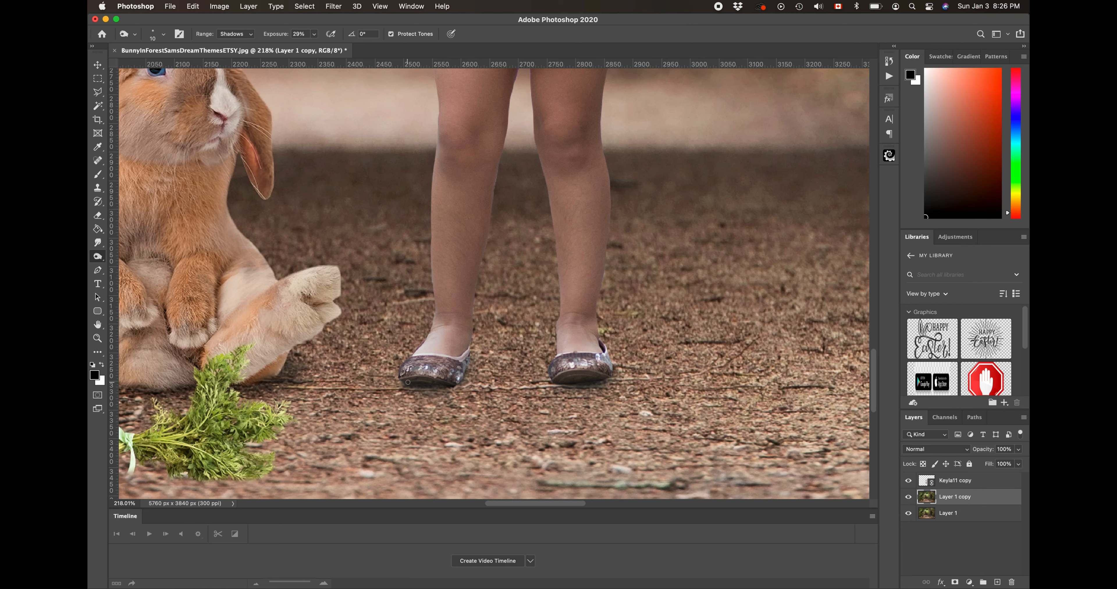
mouse_move(407, 383)
mouse_down()
mouse_move(447, 386)
mouse_move(408, 384)
mouse_move(446, 384)
mouse_move(465, 371)
mouse_up()
mouse_move(561, 380)
mouse_down()
mouse_move(607, 373)
mouse_move(556, 383)
mouse_move(610, 374)
mouse_up()
Compare the image with and without the burned background copy and examine how the girl sits in the whole scene.
scroll(610, 374, down, 8)
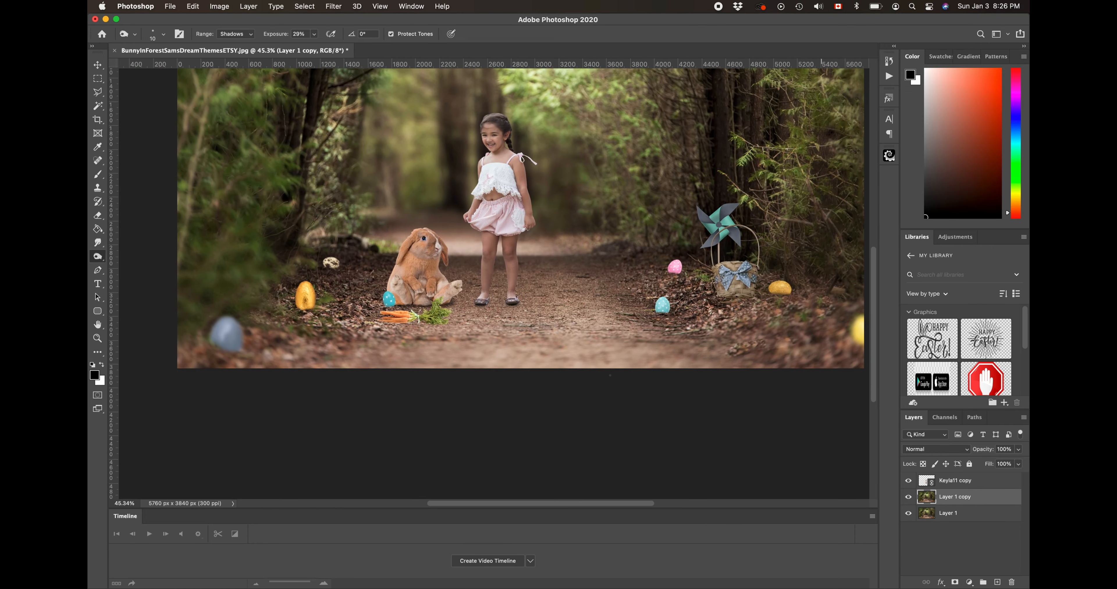
scroll(610, 375, up, 4)
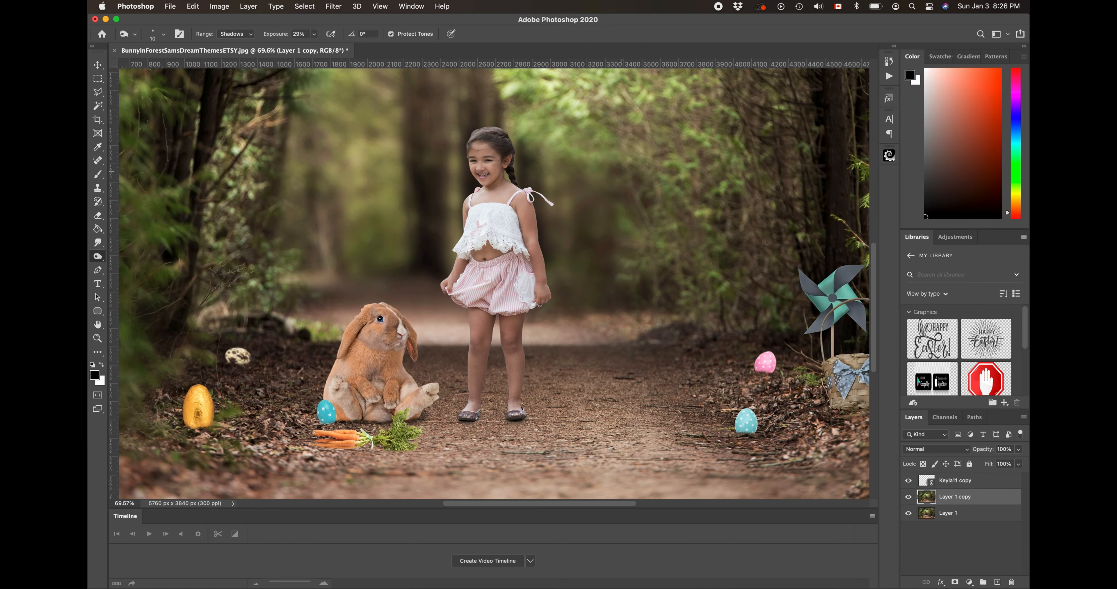
click(908, 498)
click(908, 497)
click(908, 498)
click(908, 497)
scroll(763, 341, up, 5)
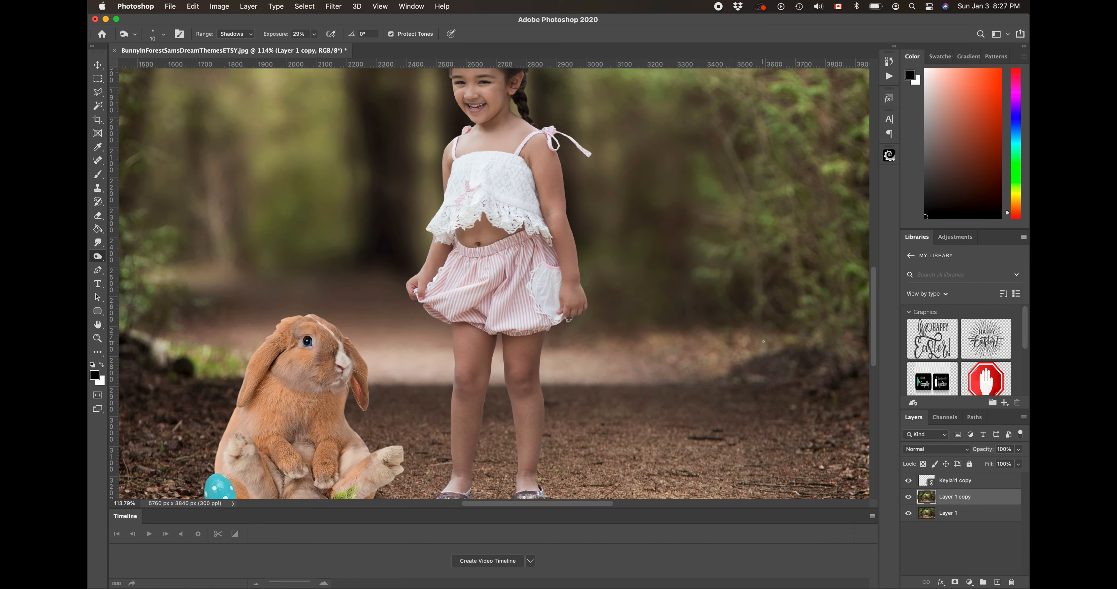
scroll(763, 341, down, 6)
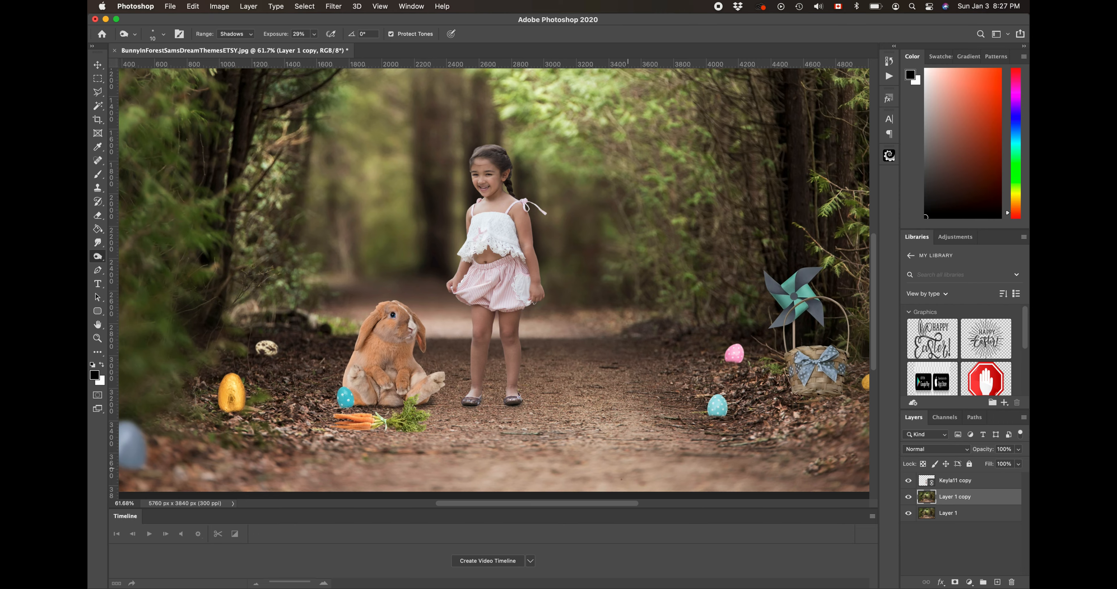
scroll(621, 480, down, 5)
scroll(619, 483, up, 4)
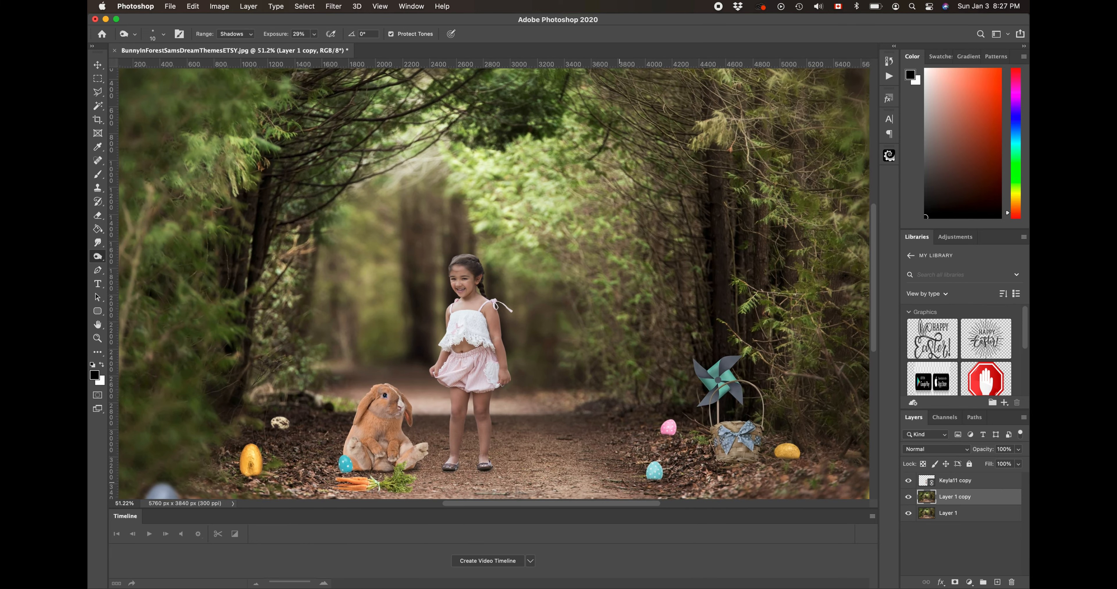
scroll(620, 482, down, 3)
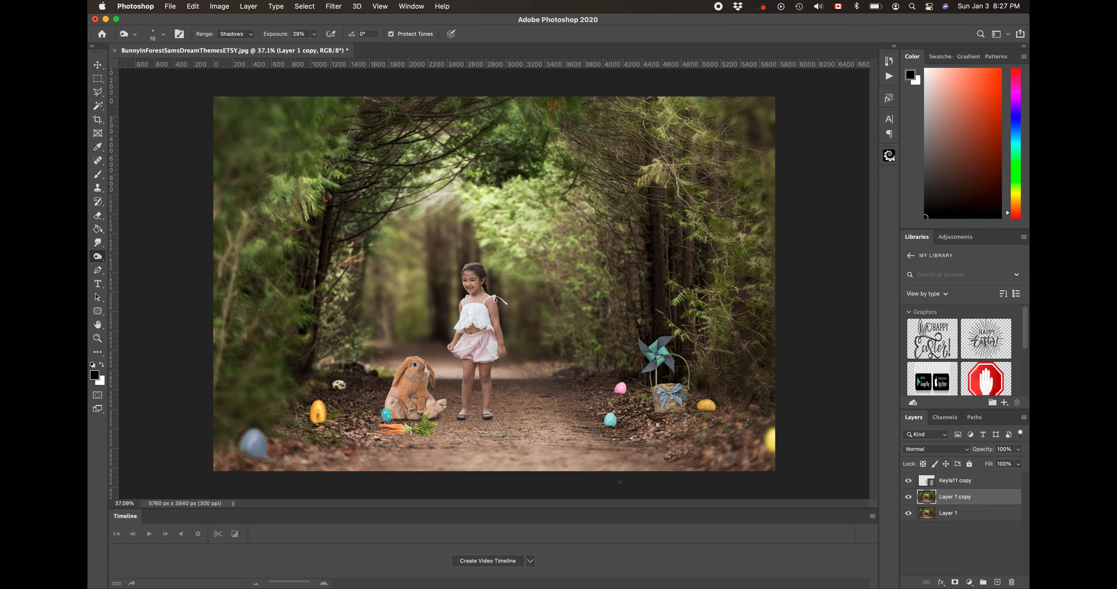
Add a Brightness/Contrast adjustment clipped to the girl layer and slightly lower its brightness to match the forest.
click(958, 487)
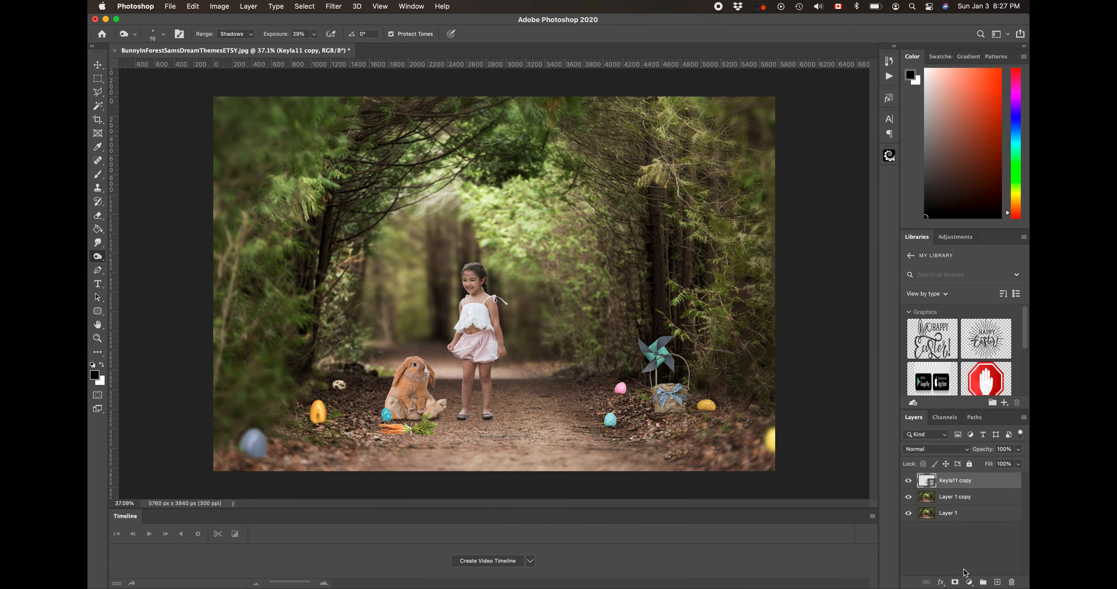
click(969, 582)
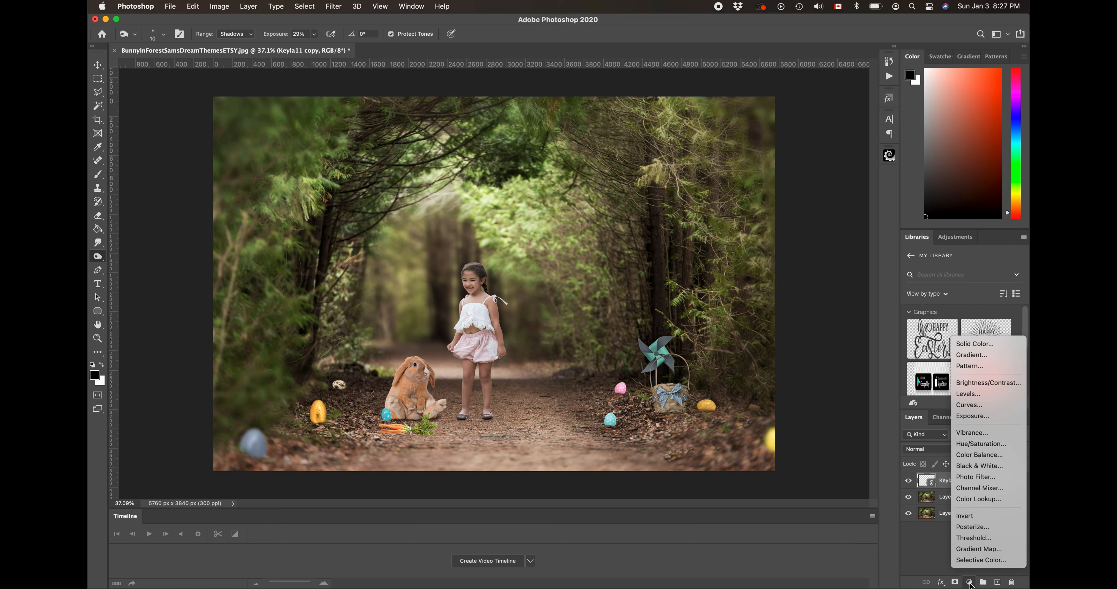
click(989, 384)
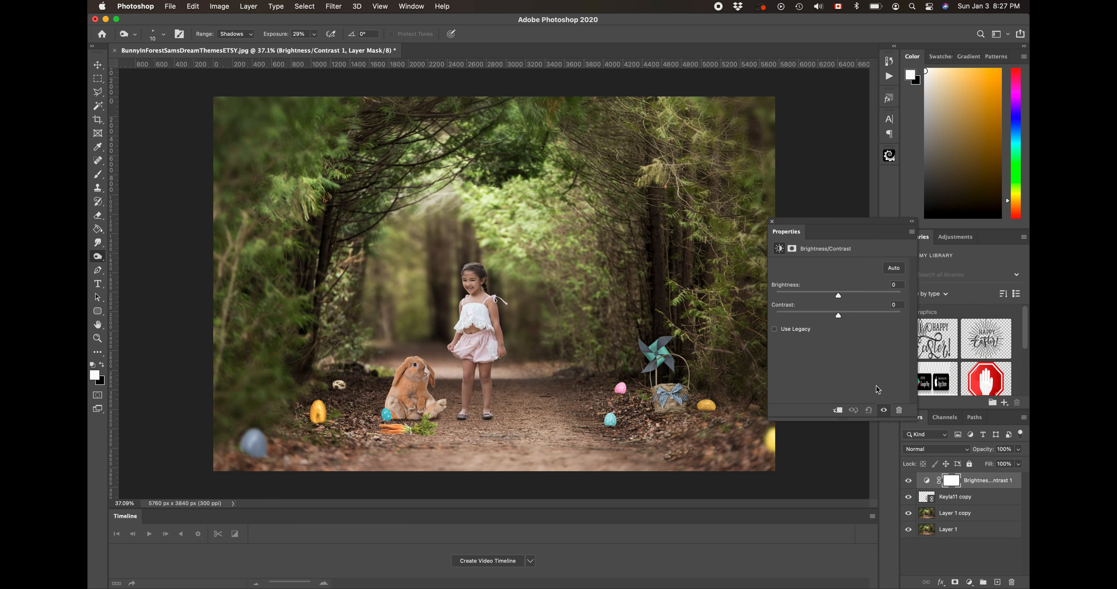
click(838, 412)
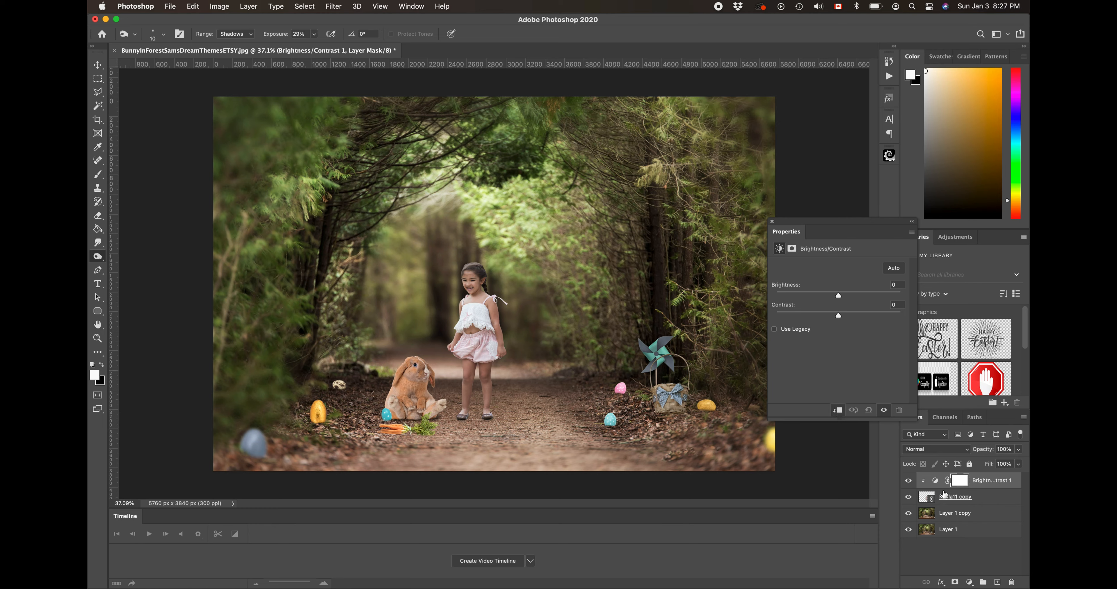
drag(838, 295, 830, 297)
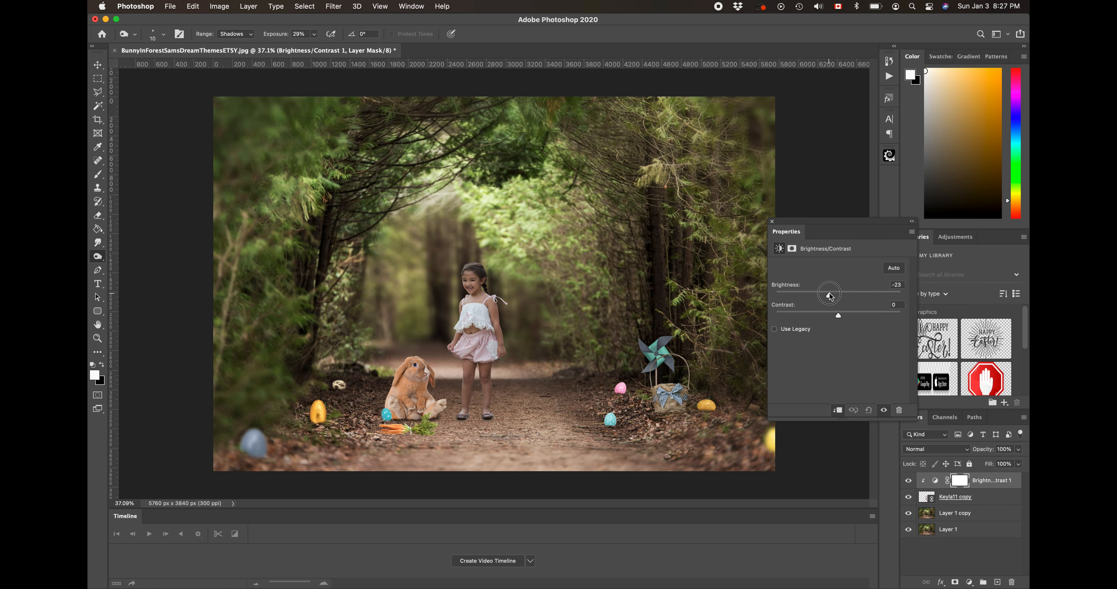
drag(829, 296, 832, 297)
click(772, 221)
Save the composite as a layered Photoshop file in the Downloads folder under the existing name.
click(170, 6)
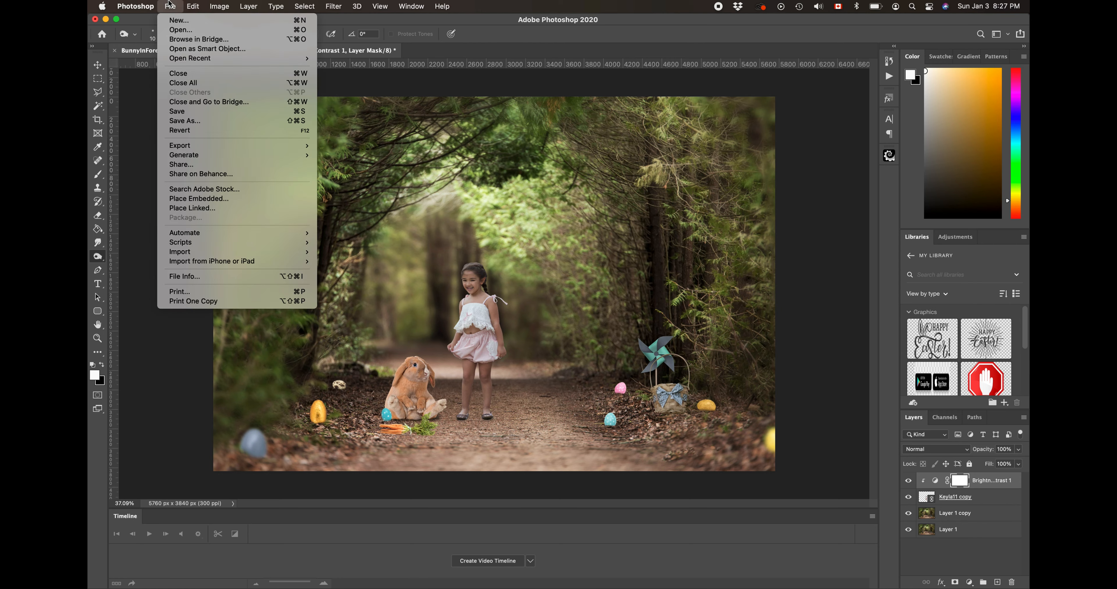
click(210, 124)
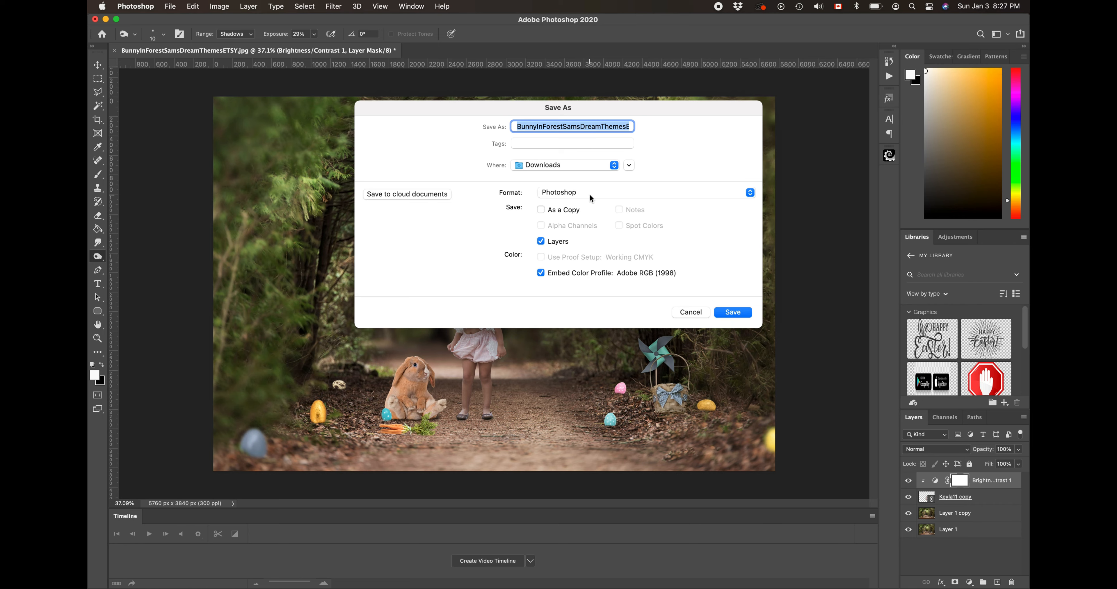
click(727, 311)
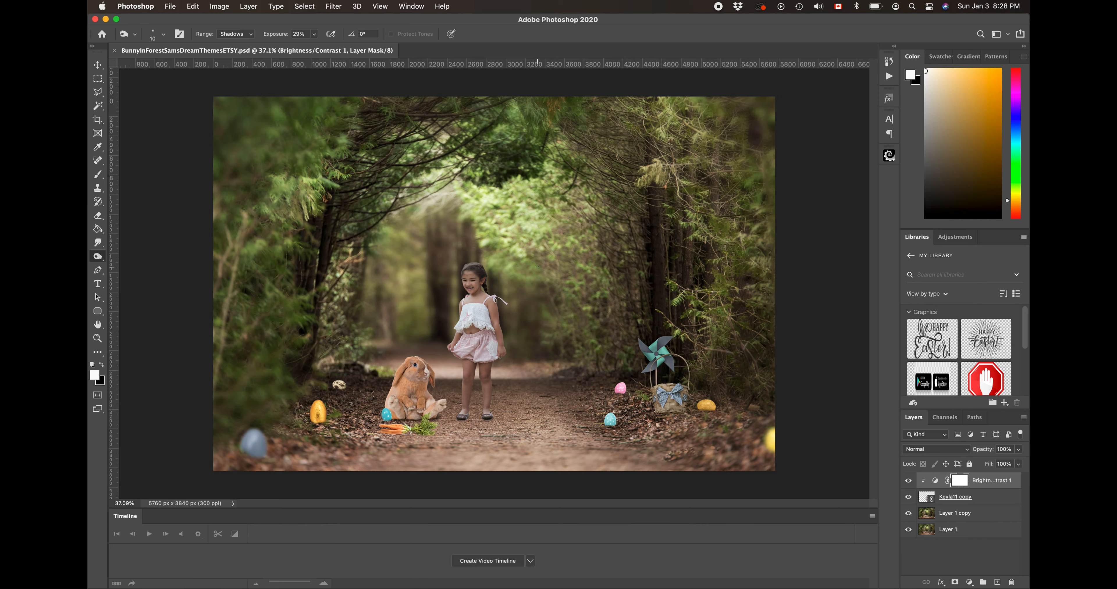
Flatten the composite into a single background layer.
scroll(538, 267, up, 2)
scroll(538, 267, down, 3)
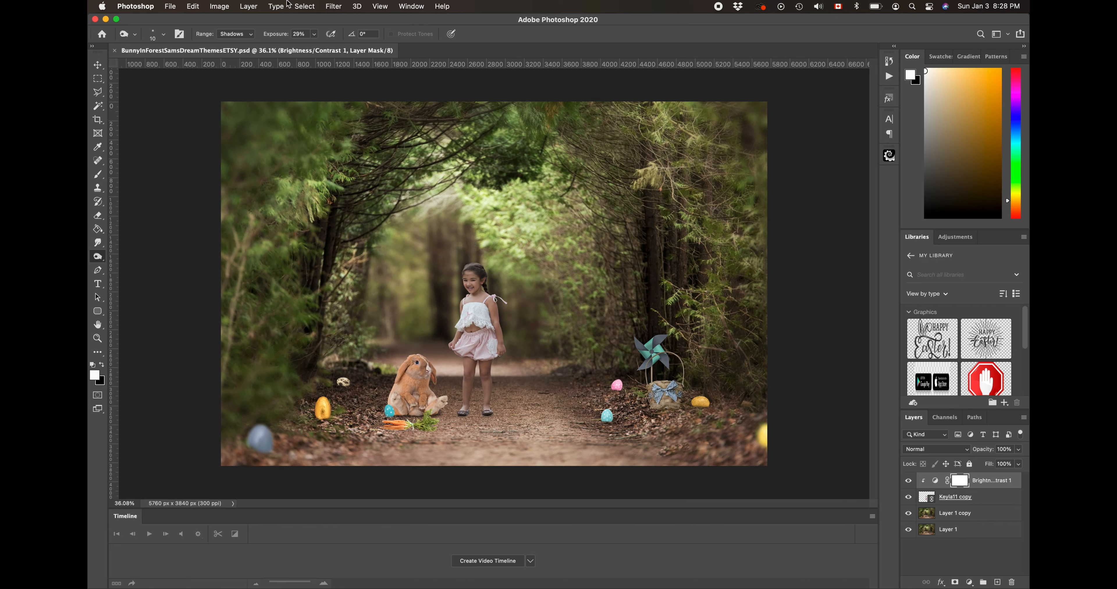
click(249, 6)
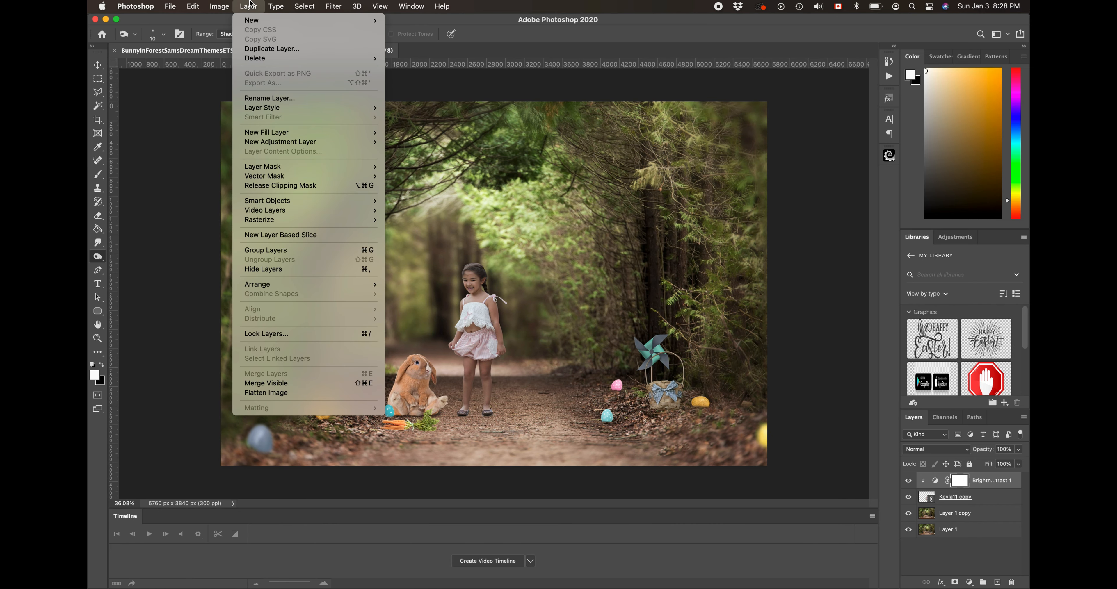
click(270, 395)
scroll(565, 209, up, 10)
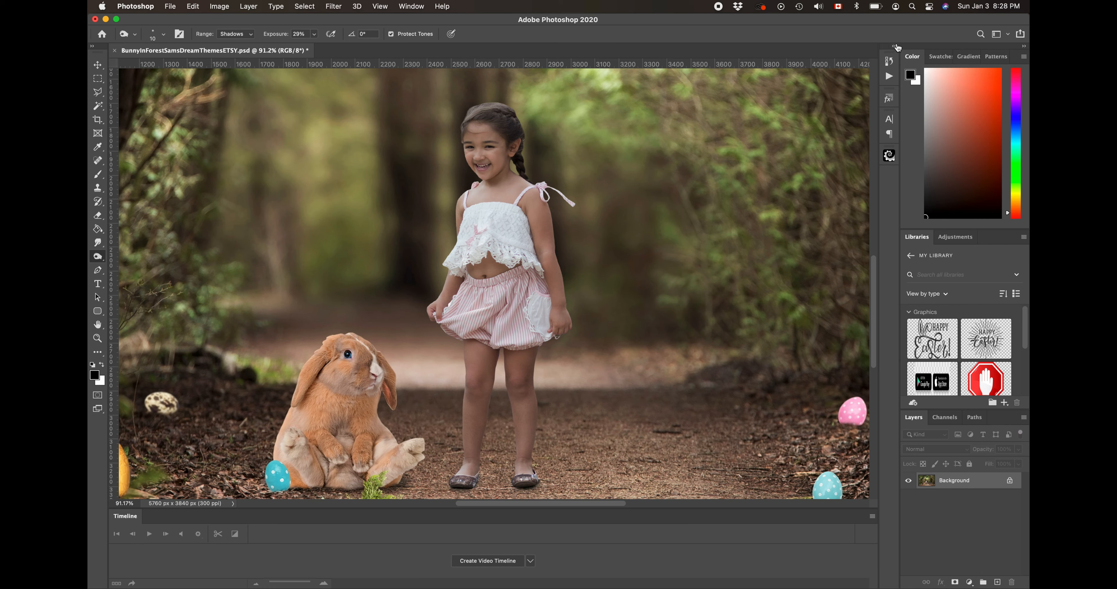
Load The CHRISTMAS Collection action file from the Desktop's For Easter Edits folder into the available Photoshop actions.
click(411, 6)
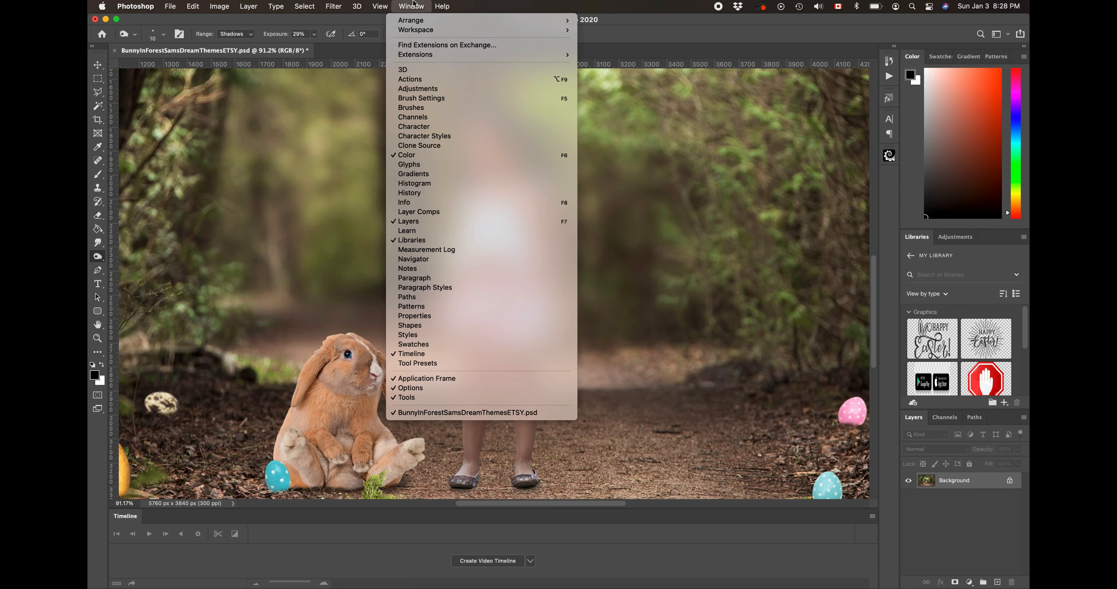
click(415, 78)
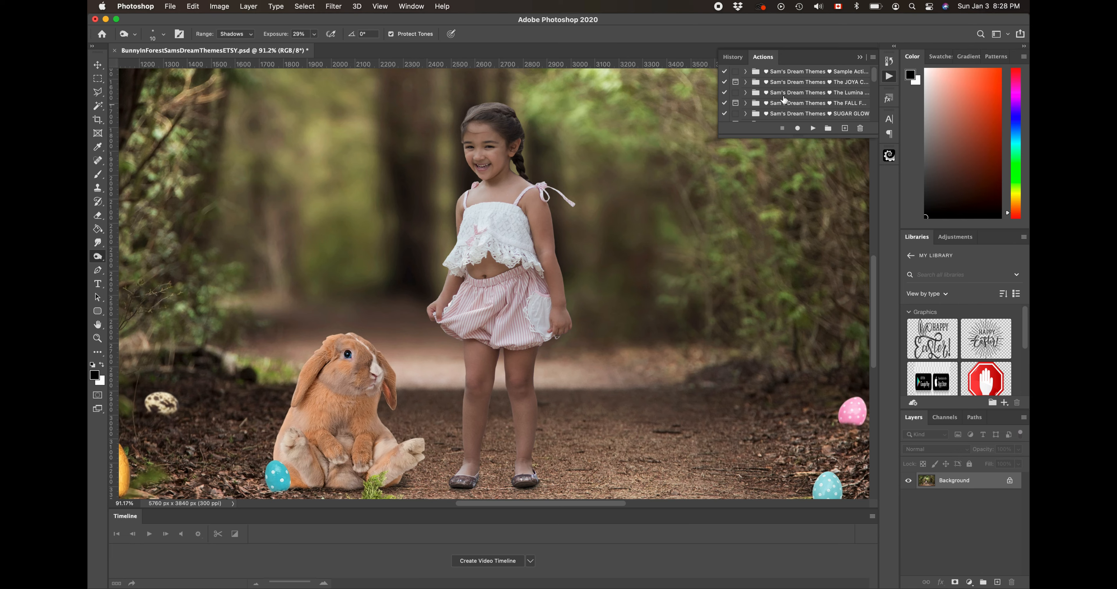
click(874, 58)
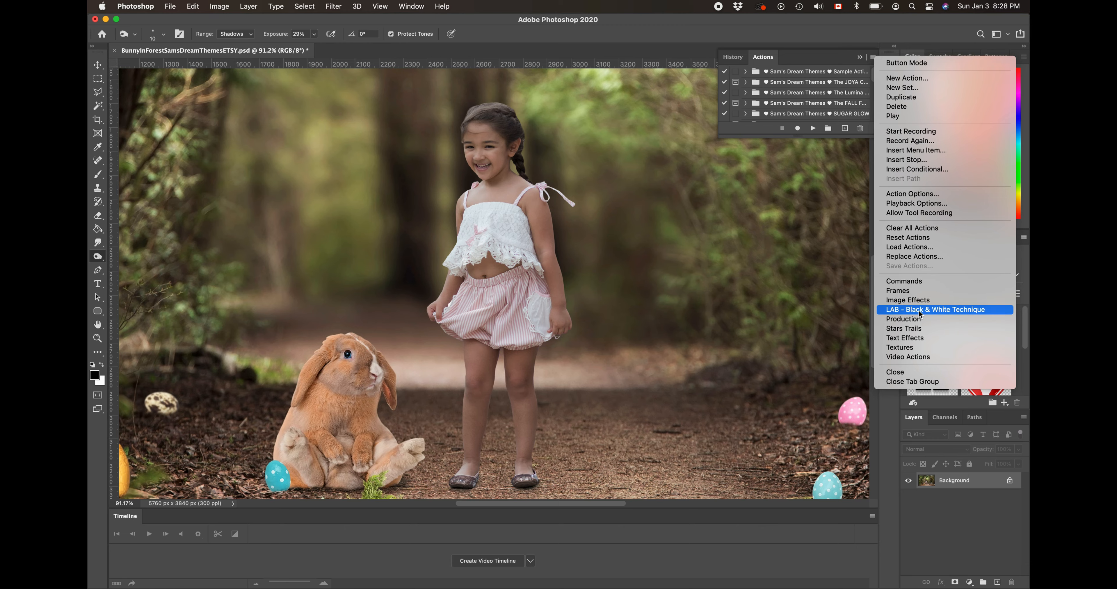
click(930, 248)
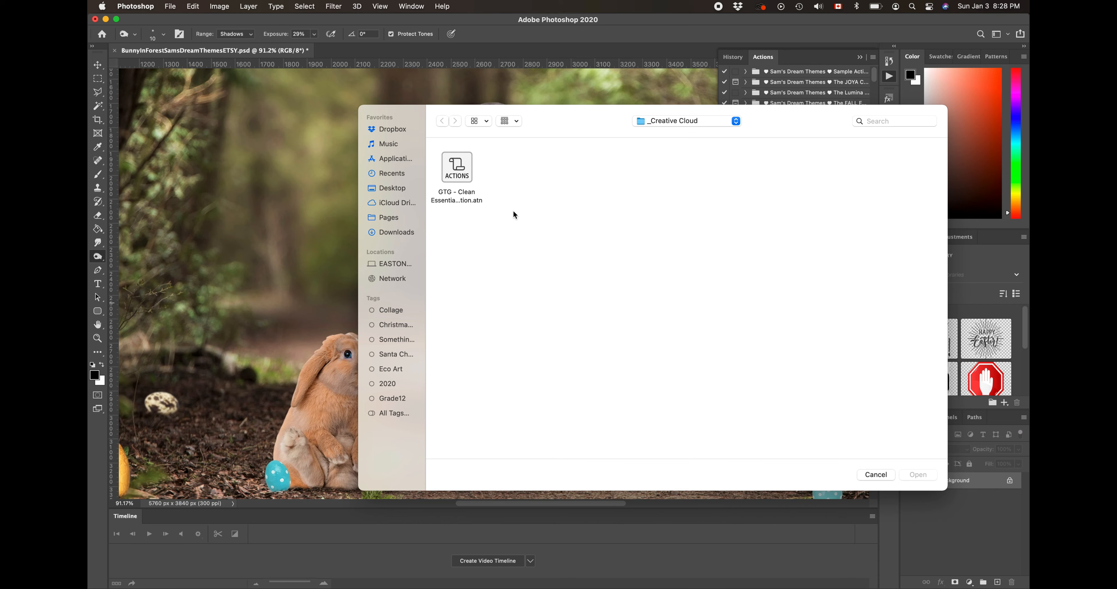
click(399, 233)
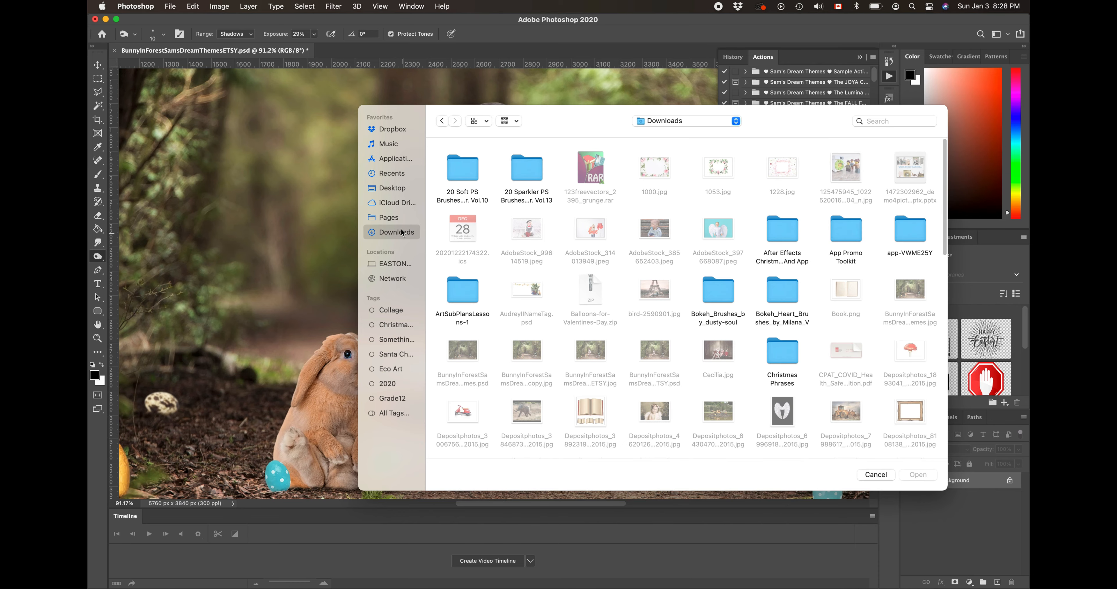
click(394, 189)
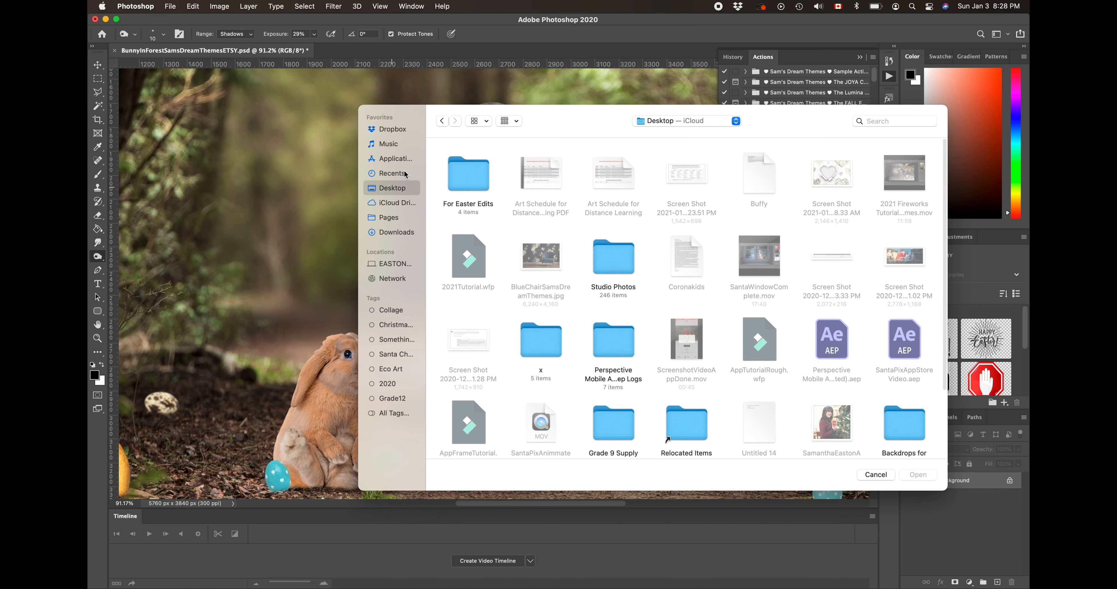
double_click(473, 179)
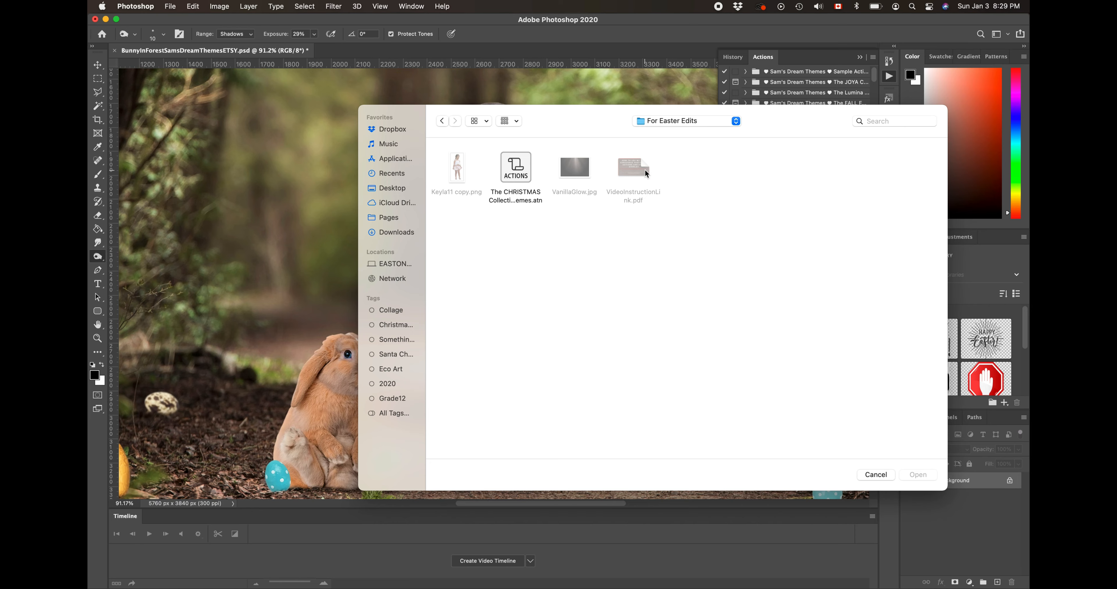
double_click(522, 168)
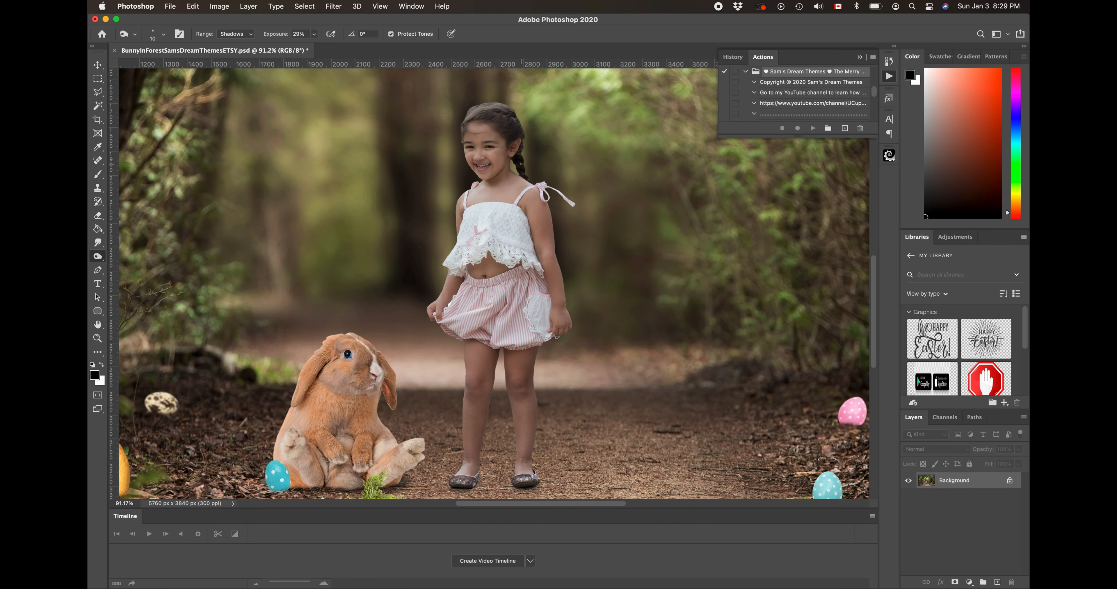
Collapse the Merry action set, expand the Sam's Dream Themes Sample Actions set, and enlarge the list to show its face touch-up brushes.
scroll(795, 91, up, 2)
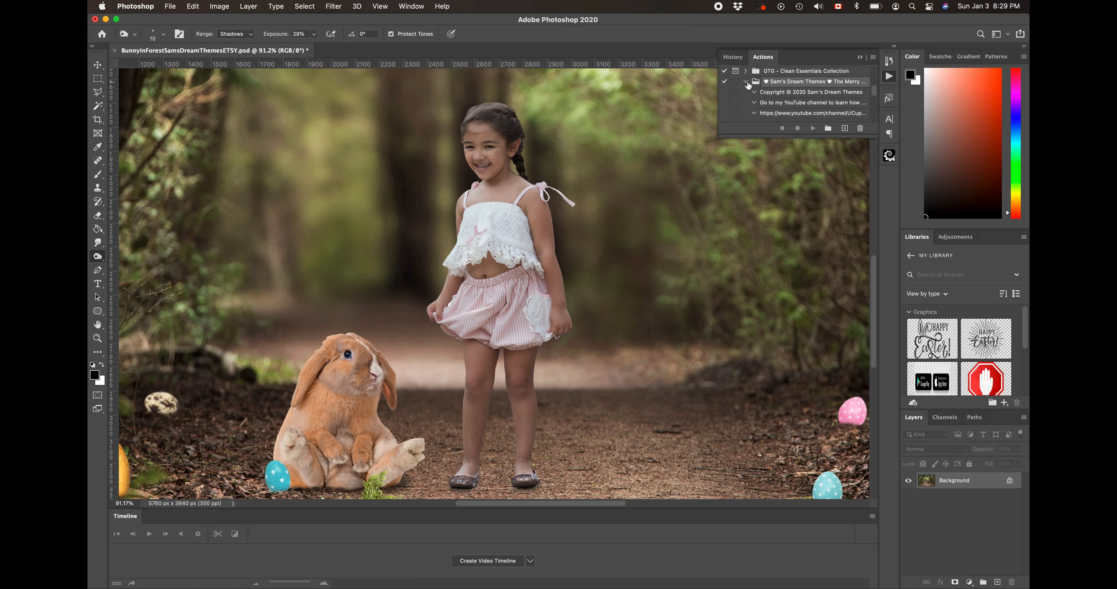
click(746, 82)
scroll(755, 85, down, 3)
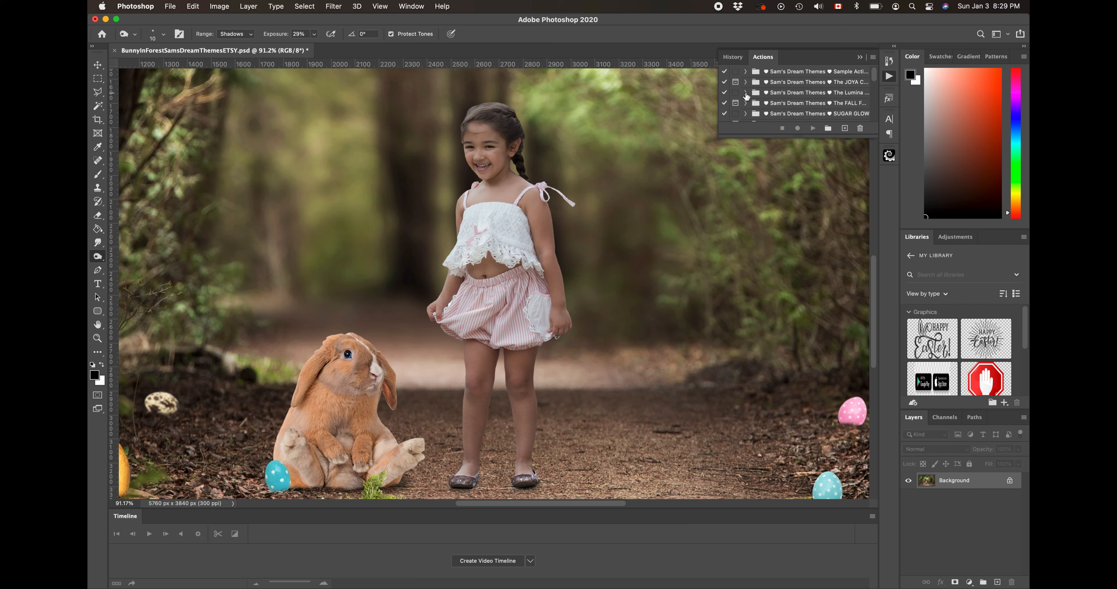
click(745, 72)
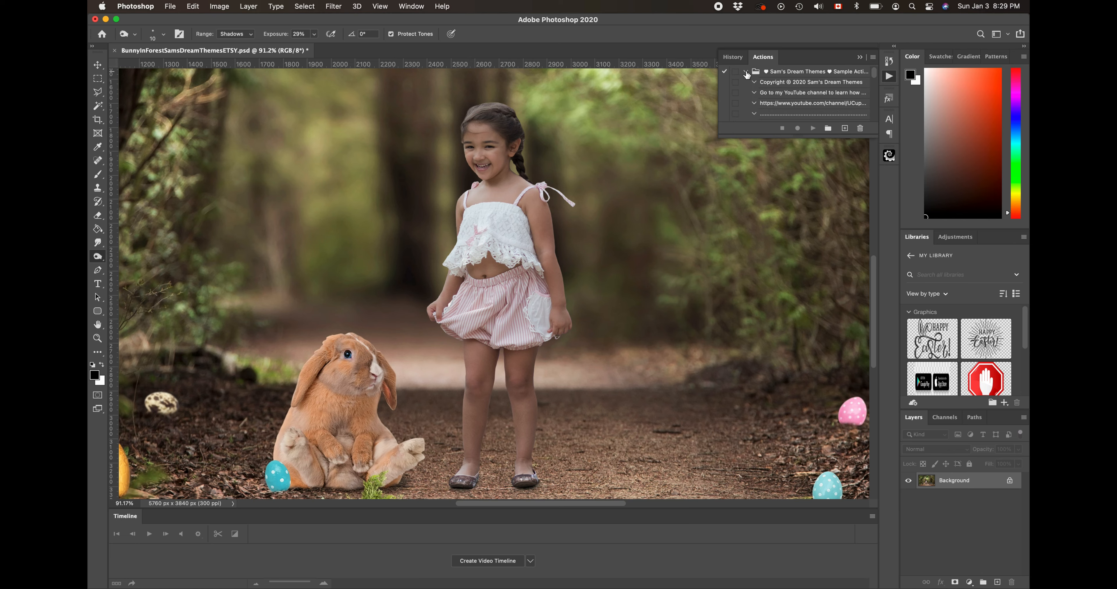
scroll(792, 93, down, 3)
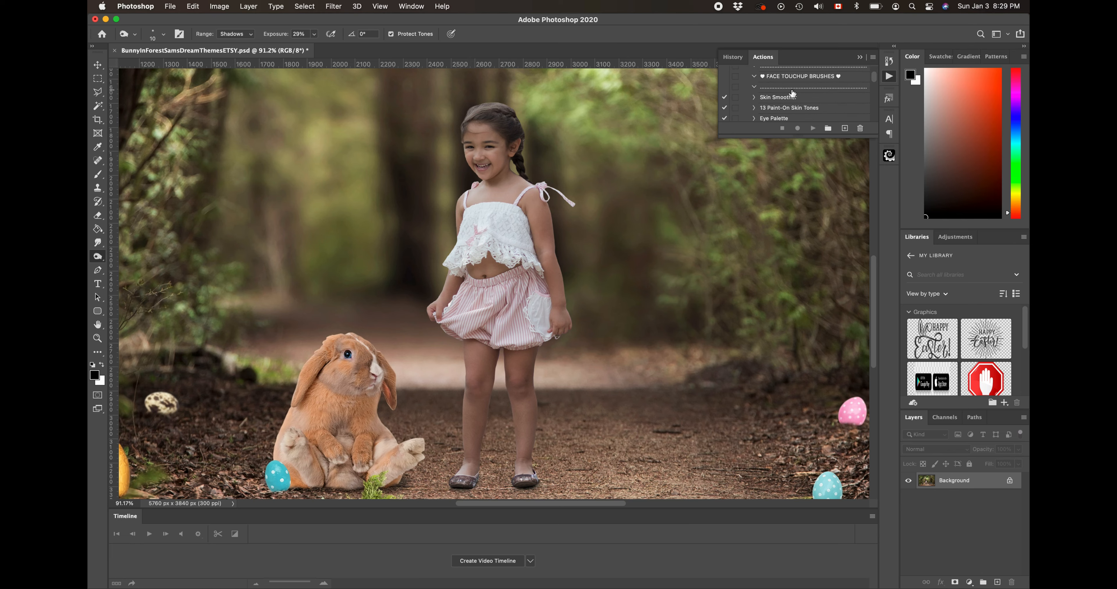
scroll(792, 93, down, 2)
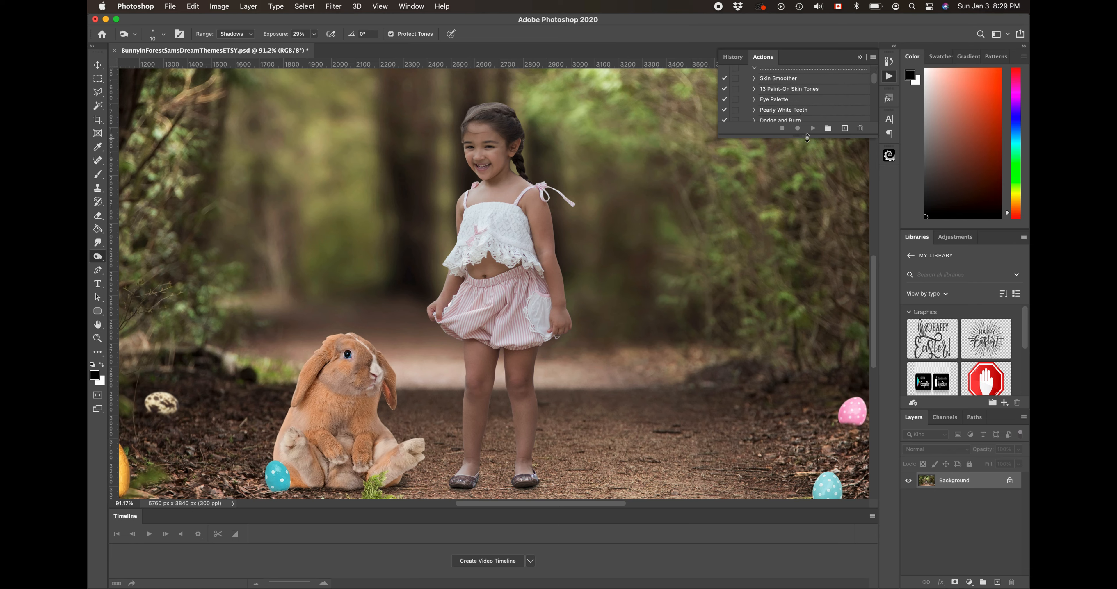
drag(807, 138, 805, 279)
scroll(815, 137, up, 1)
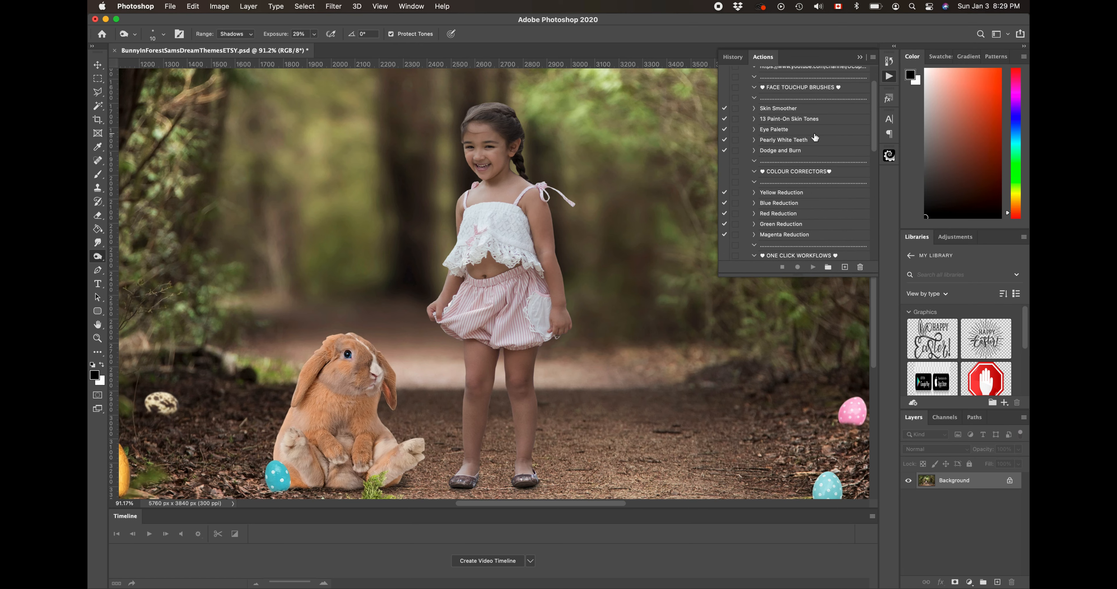
Run the Skin Smoother action on the flattened composite and put the actions list away.
click(782, 109)
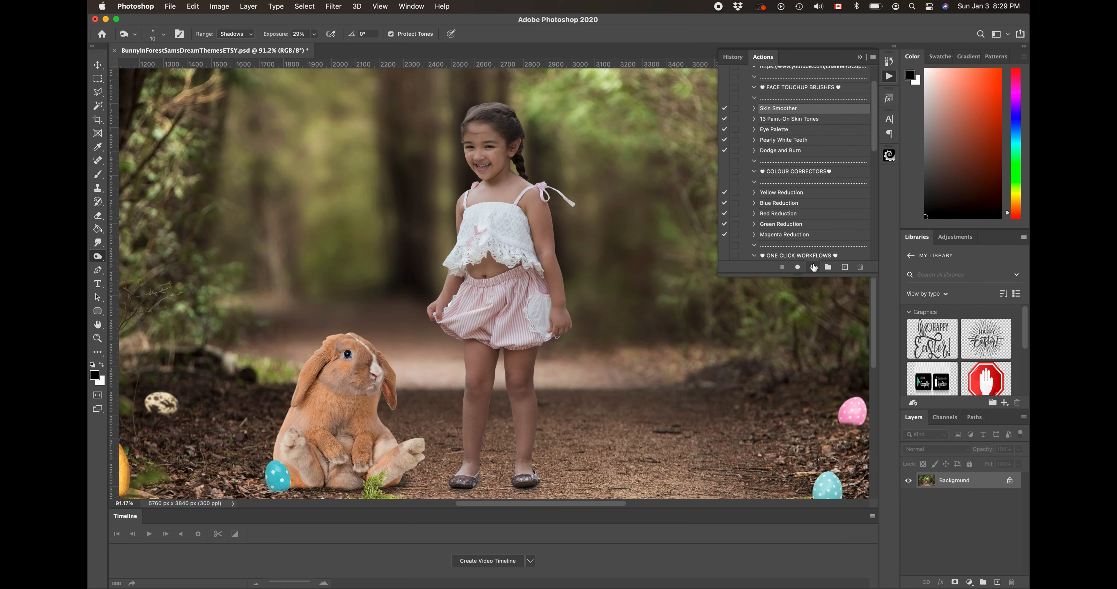
click(813, 268)
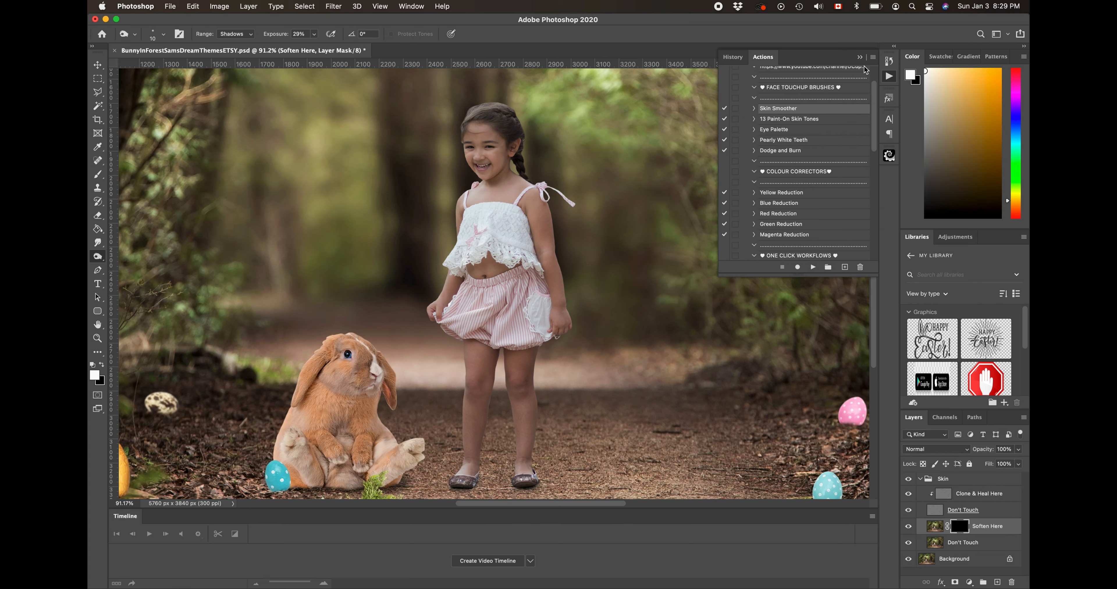
click(861, 57)
Make the Clone & Heal Here layer active and examine the girl's skin up close from face to shoes for blemishes.
click(945, 495)
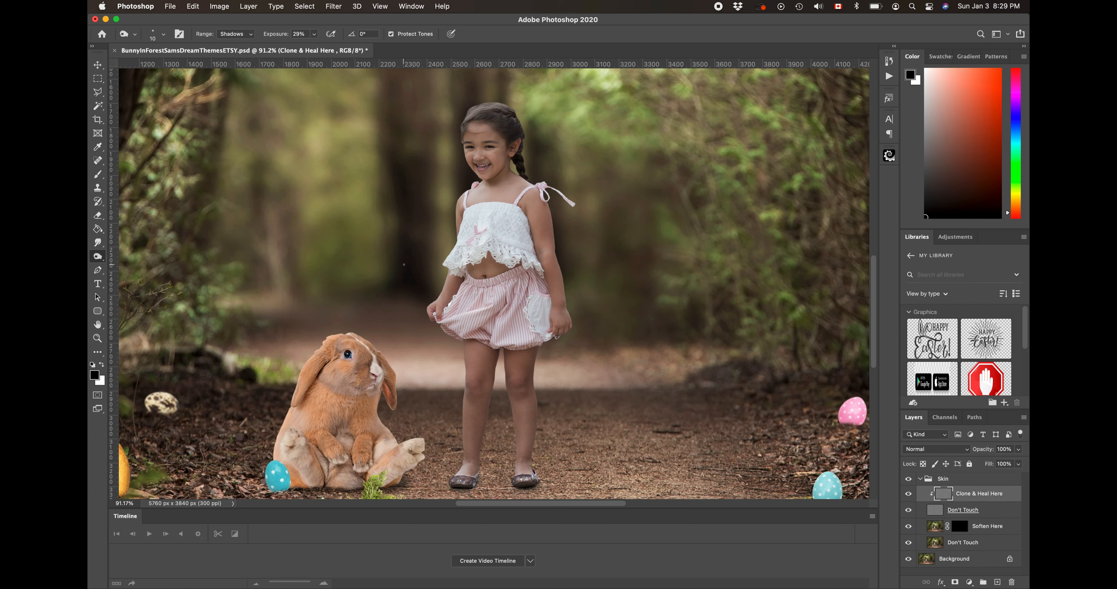
scroll(404, 265, up, 5)
scroll(403, 267, up, 5)
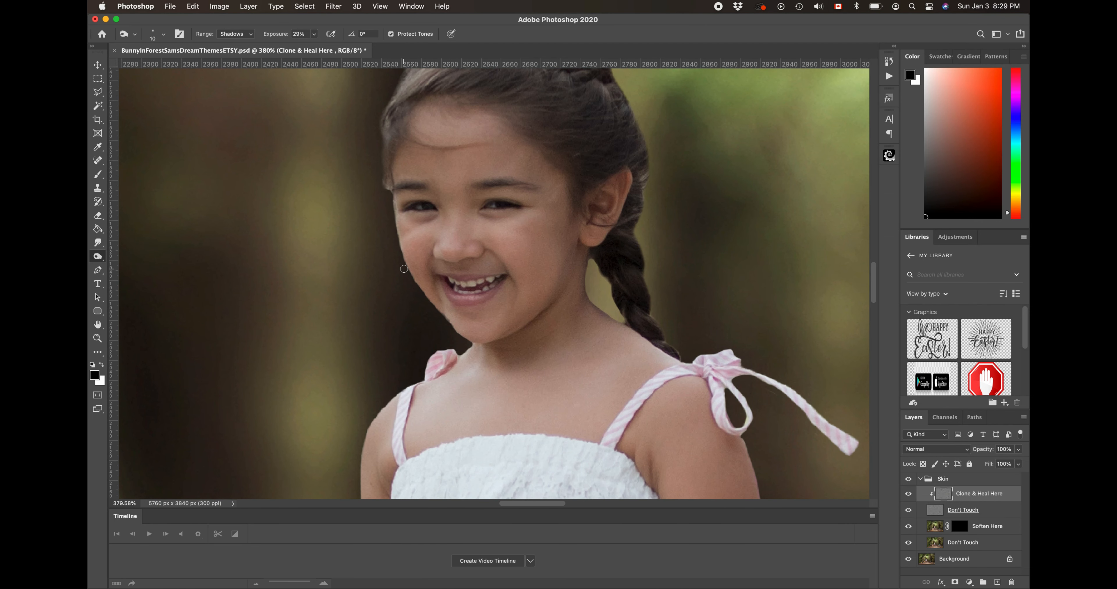
scroll(403, 268, up, 5)
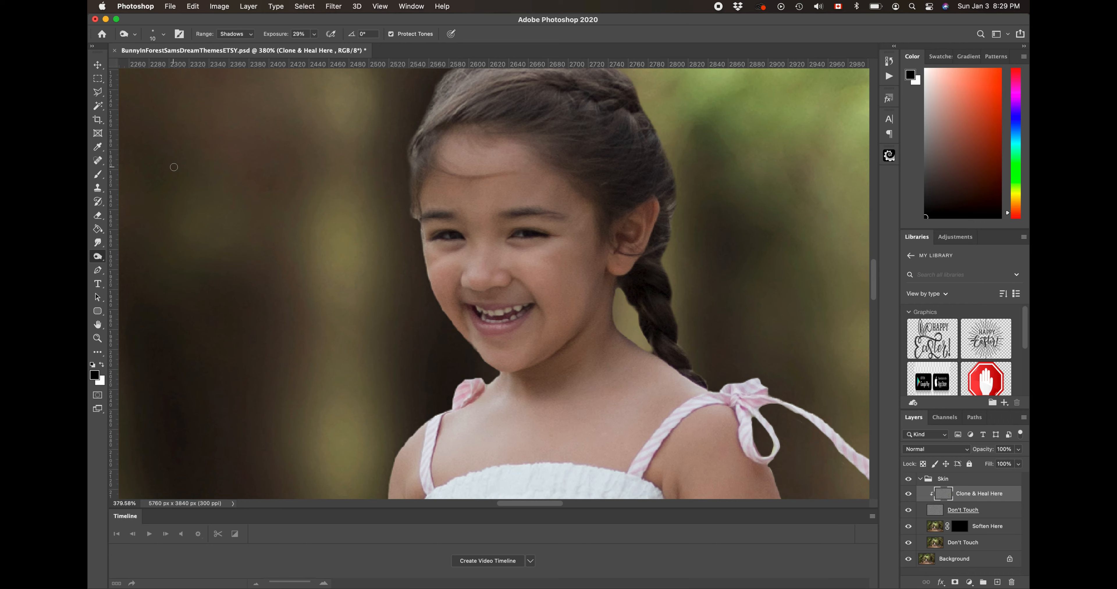
scroll(272, 197, down, 10)
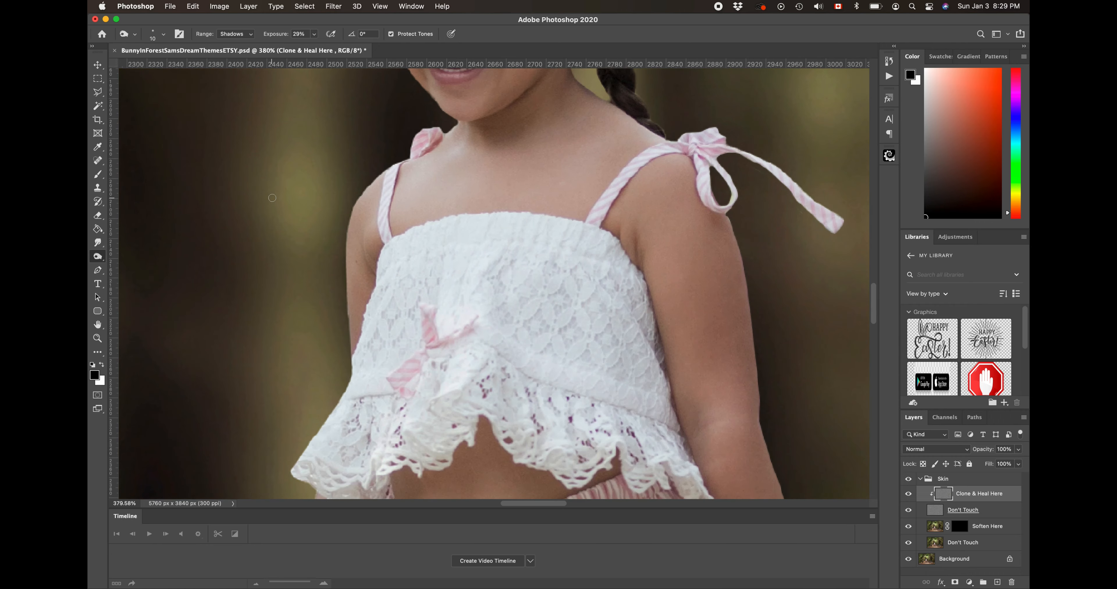
scroll(272, 198, down, 13)
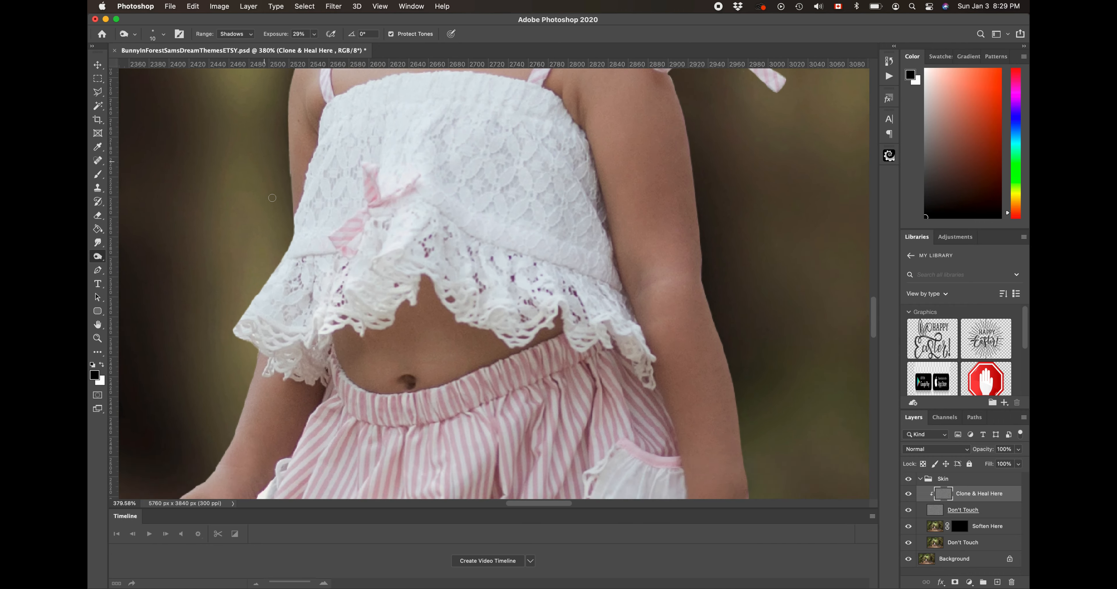
scroll(272, 198, down, 16)
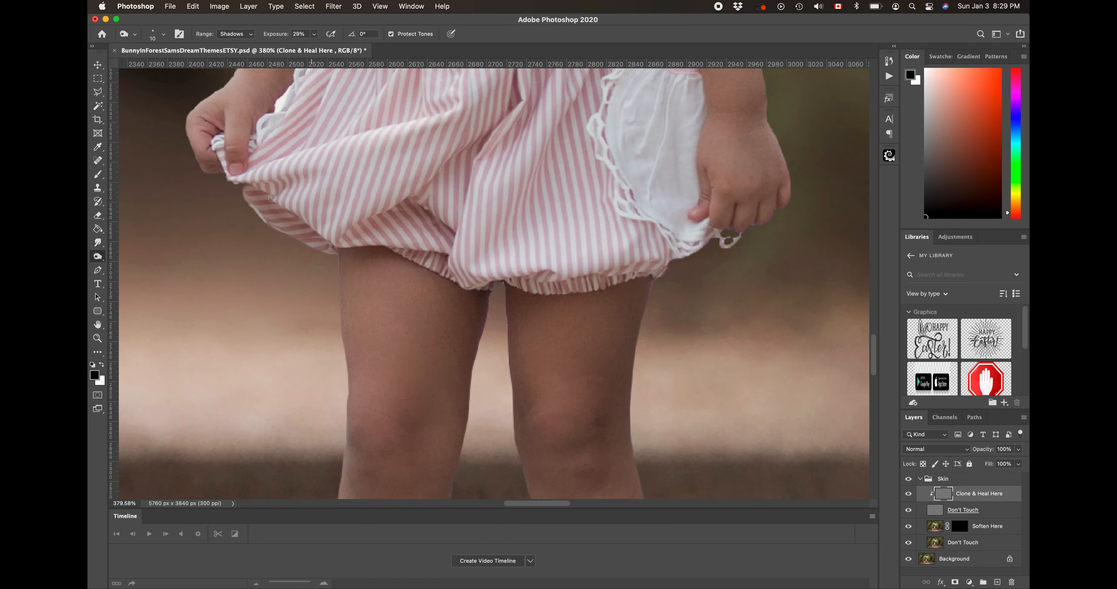
scroll(272, 197, down, 8)
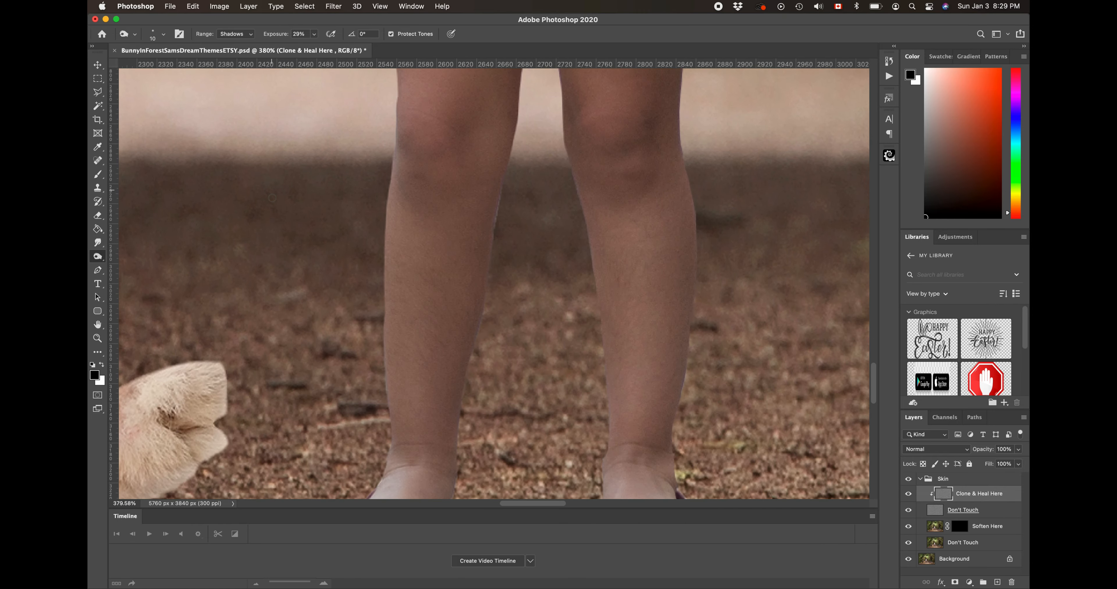
scroll(272, 198, down, 3)
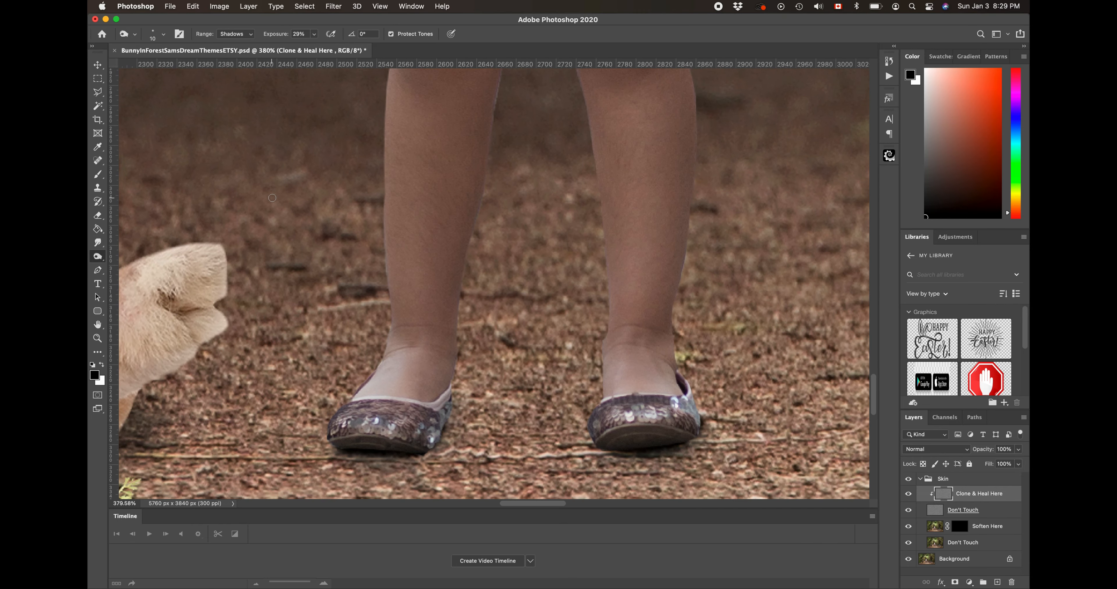
Heal the small marks on the girl's shin nearer the bunny using the Spot Healing Brush at size 8.
click(98, 163)
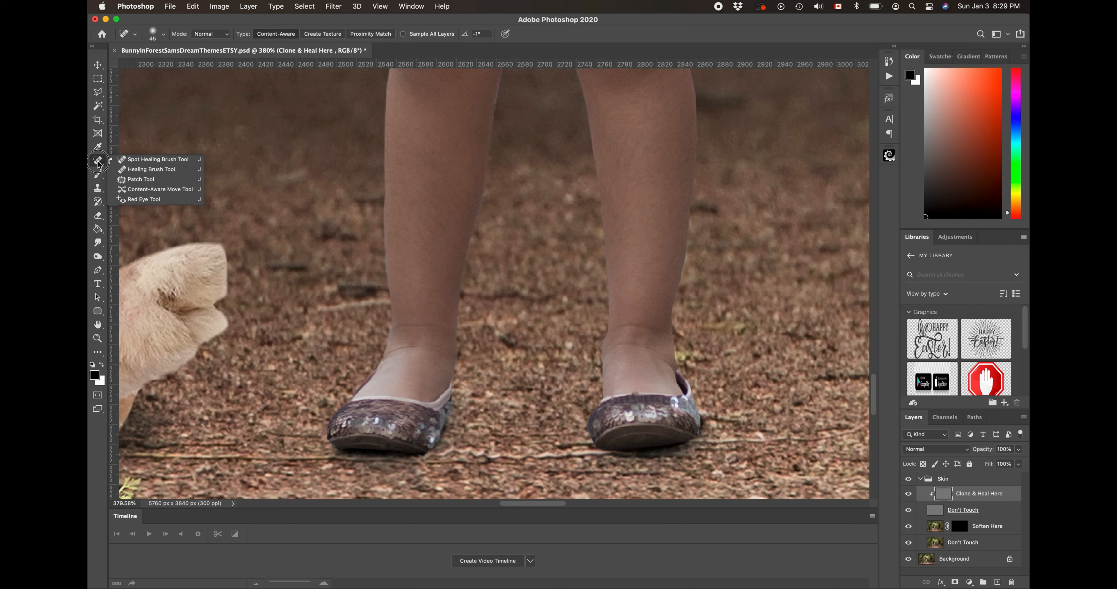
click(139, 163)
key(bracketleft)
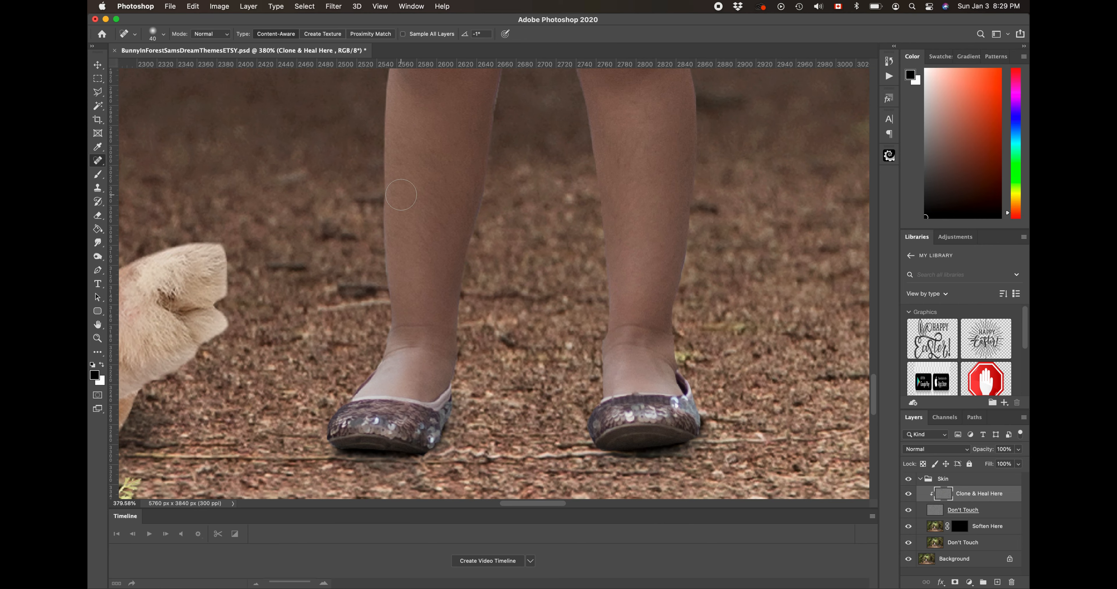
key(bracketleft)
key(bracketleft)
key(bracketleft)
key(bracketleft)
key(bracketleft)
key(bracketleft)
key(bracketleft)
drag(416, 225, 434, 263)
Heal the small spot on the girl's face beside the outer end of her eyebrow.
scroll(462, 192, up, 20)
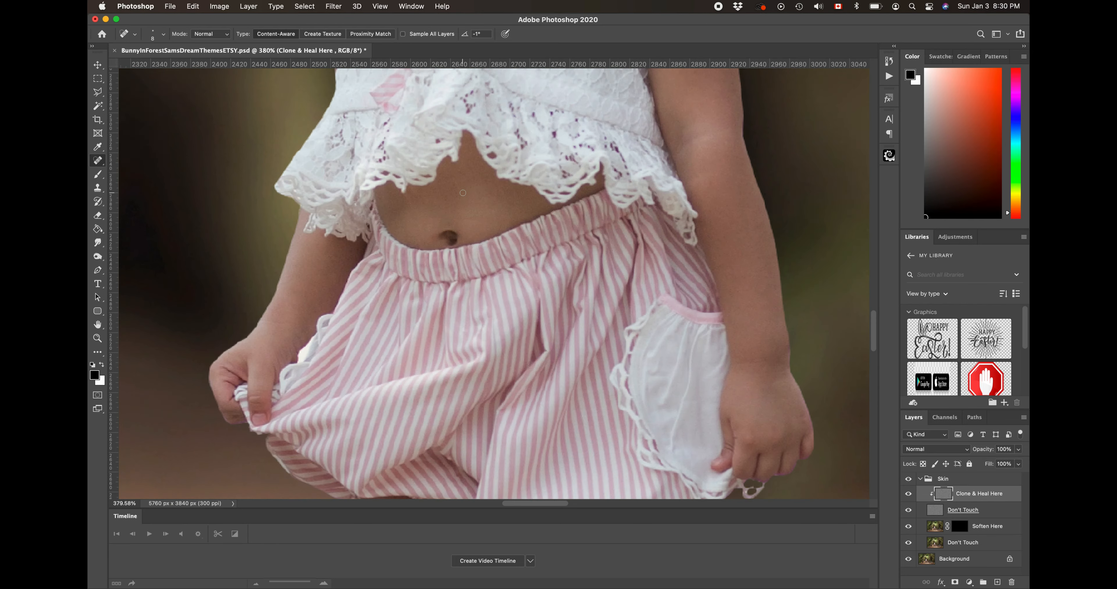
scroll(463, 193, up, 20)
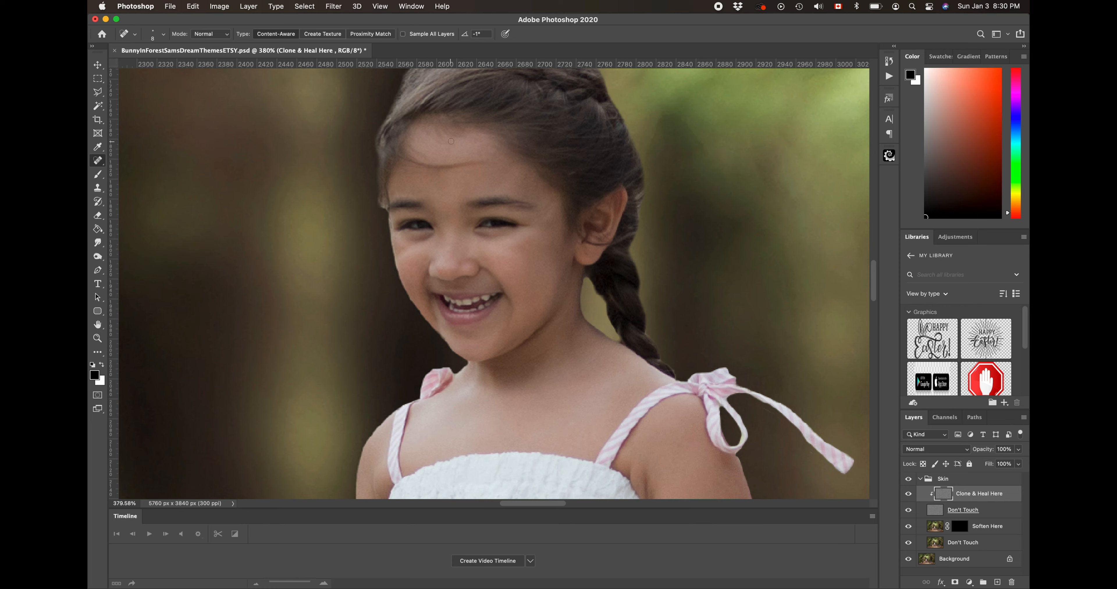
drag(546, 211, 549, 217)
Target the layer mask of the Soften Here layer and switch to the Brush tool with white as foreground.
click(935, 514)
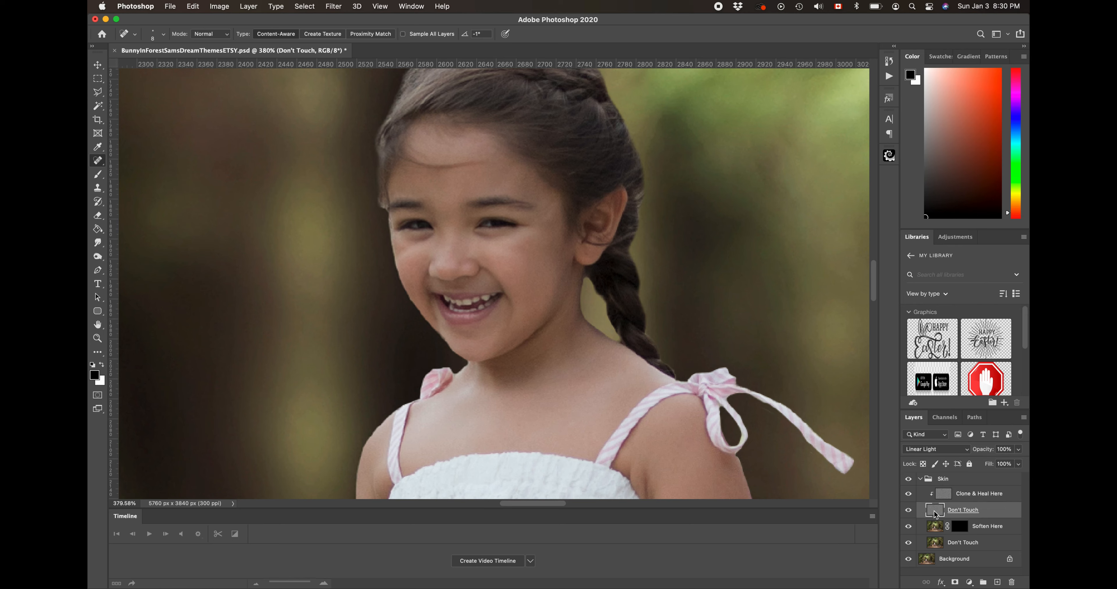
click(959, 528)
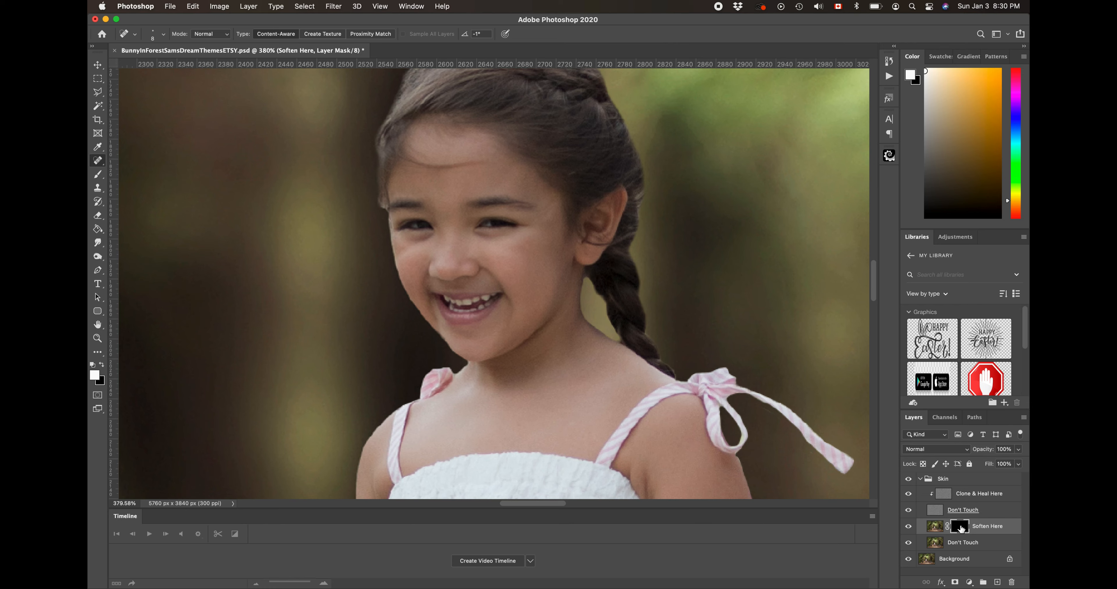
click(936, 527)
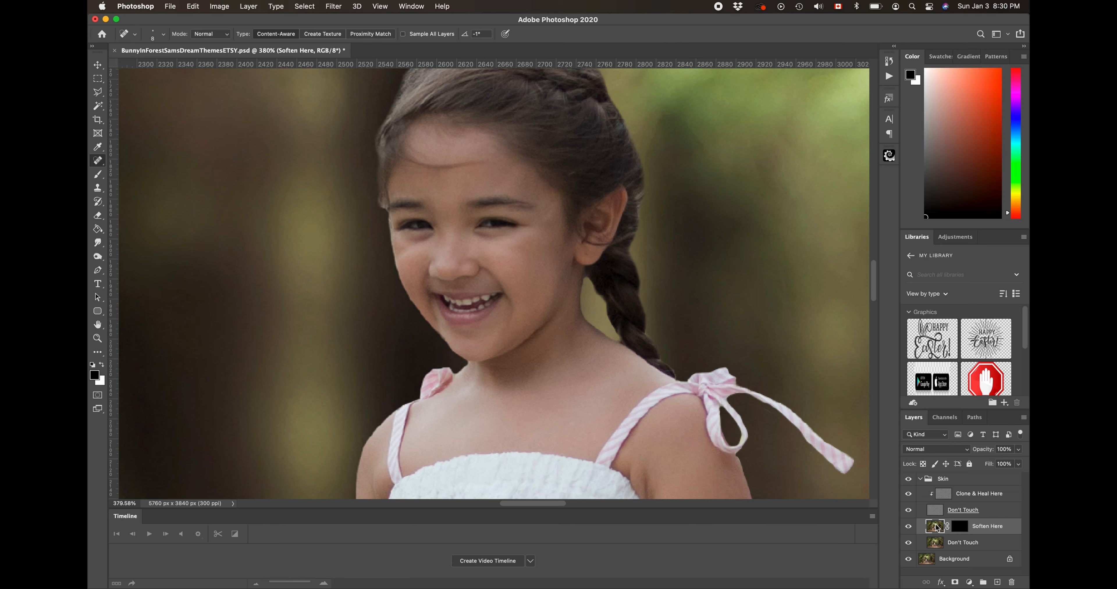
click(960, 527)
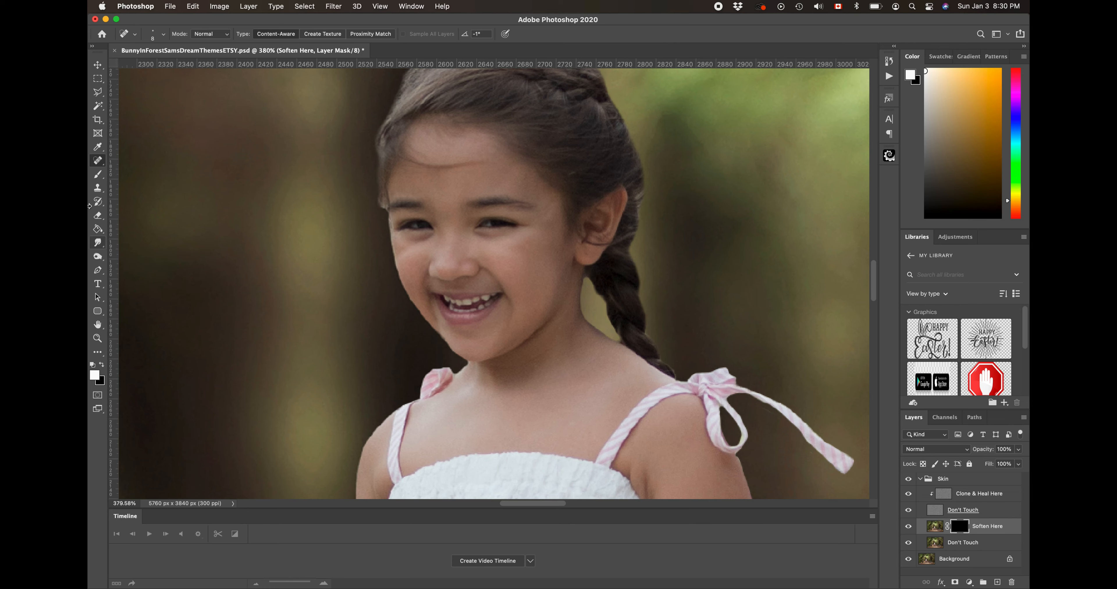
click(98, 175)
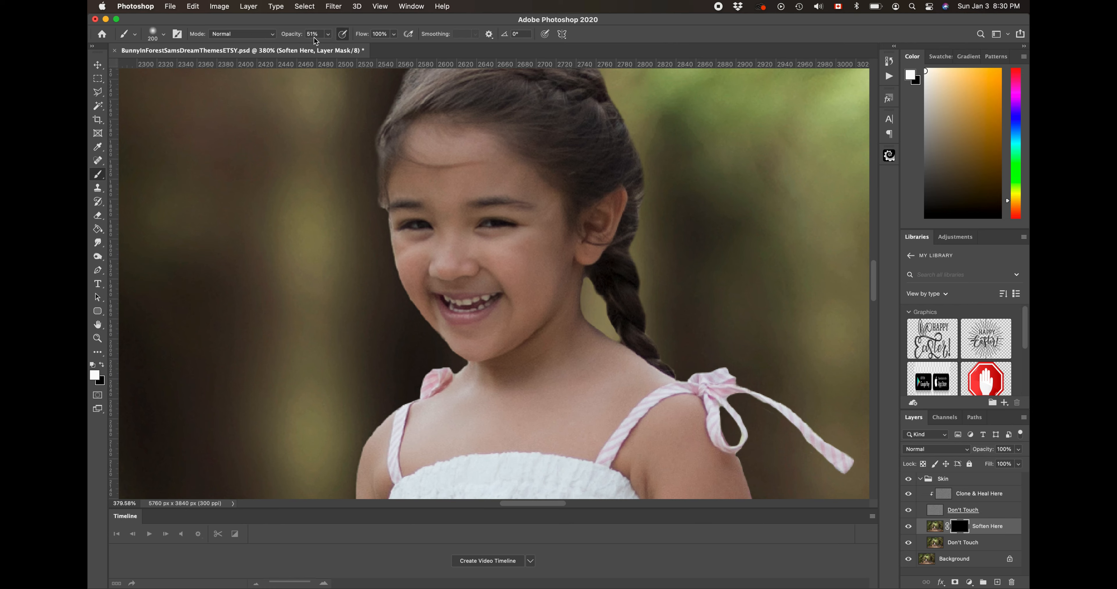
Paint white at 51% opacity on the Soften Here mask over the girl's forehead, cheeks, nose and chin, using a brush about 25 px.
key(bracketleft)
key(bracketleft)
key(bracketleft)
key(bracketleft)
key(bracketleft)
mouse_move(410, 182)
mouse_down()
mouse_move(498, 185)
mouse_move(509, 169)
mouse_move(470, 147)
mouse_move(427, 145)
mouse_move(460, 147)
mouse_move(517, 195)
mouse_up()
key(bracketright)
mouse_move(485, 256)
mouse_down()
mouse_move(530, 275)
mouse_move(529, 297)
mouse_move(519, 259)
mouse_move(536, 262)
mouse_move(556, 237)
mouse_move(541, 294)
mouse_move(468, 340)
mouse_up()
mouse_move(453, 261)
mouse_down()
mouse_move(436, 267)
mouse_move(466, 254)
mouse_up()
mouse_move(403, 240)
mouse_down()
mouse_move(421, 242)
mouse_move(415, 273)
mouse_move(403, 259)
mouse_move(429, 314)
mouse_up()
mouse_move(480, 270)
mouse_down()
mouse_move(488, 277)
mouse_move(467, 287)
mouse_move(433, 285)
mouse_up()
mouse_move(501, 330)
mouse_down()
mouse_move(521, 332)
mouse_move(565, 286)
mouse_move(568, 257)
mouse_up()
drag(465, 238, 403, 187)
Paint the skin softening over the girl's neck, chest and the arm farther from the bunny with a slightly larger brush.
scroll(437, 180, down, 3)
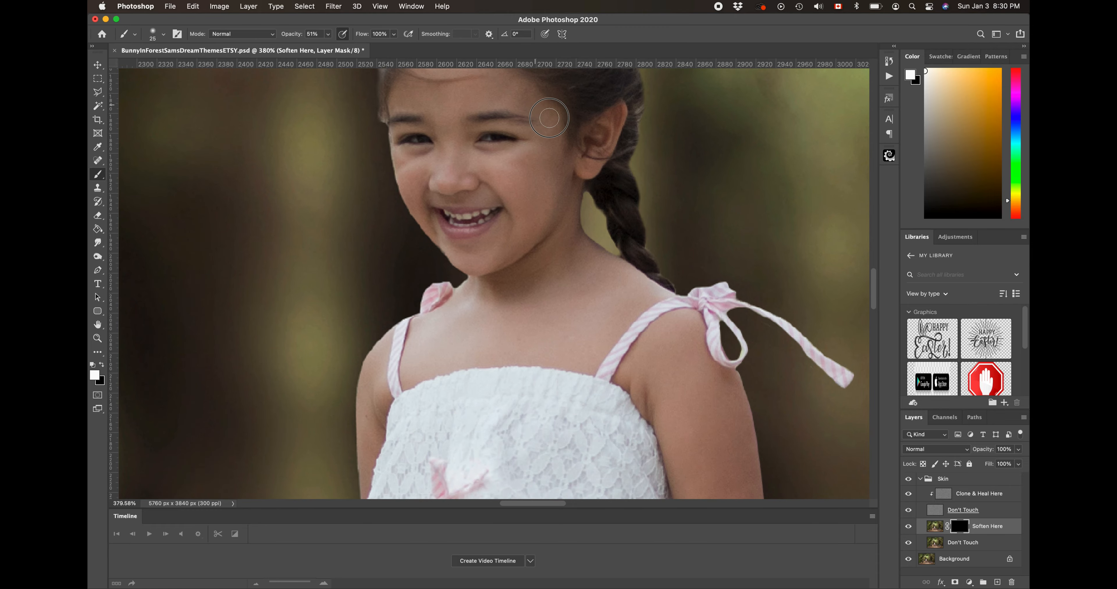
key(bracketright)
mouse_move(494, 285)
mouse_down()
mouse_move(548, 261)
mouse_move(566, 239)
mouse_move(511, 302)
mouse_move(590, 271)
mouse_move(568, 310)
mouse_move(632, 299)
mouse_move(589, 350)
mouse_move(450, 345)
mouse_move(526, 311)
mouse_move(460, 312)
mouse_move(436, 348)
mouse_up()
scroll(436, 348, down, 5)
mouse_move(593, 213)
mouse_down()
mouse_move(638, 158)
mouse_move(632, 243)
mouse_move(653, 327)
mouse_move(642, 183)
mouse_move(680, 324)
mouse_move(665, 211)
mouse_move(686, 243)
mouse_move(682, 202)
mouse_move(709, 390)
mouse_move(664, 297)
mouse_move(665, 398)
mouse_up()
Soften the skin on the hands, stomach and arm nearer the bunny, reducing the brush to 20 px for the narrow upper arm.
scroll(665, 398, down, 5)
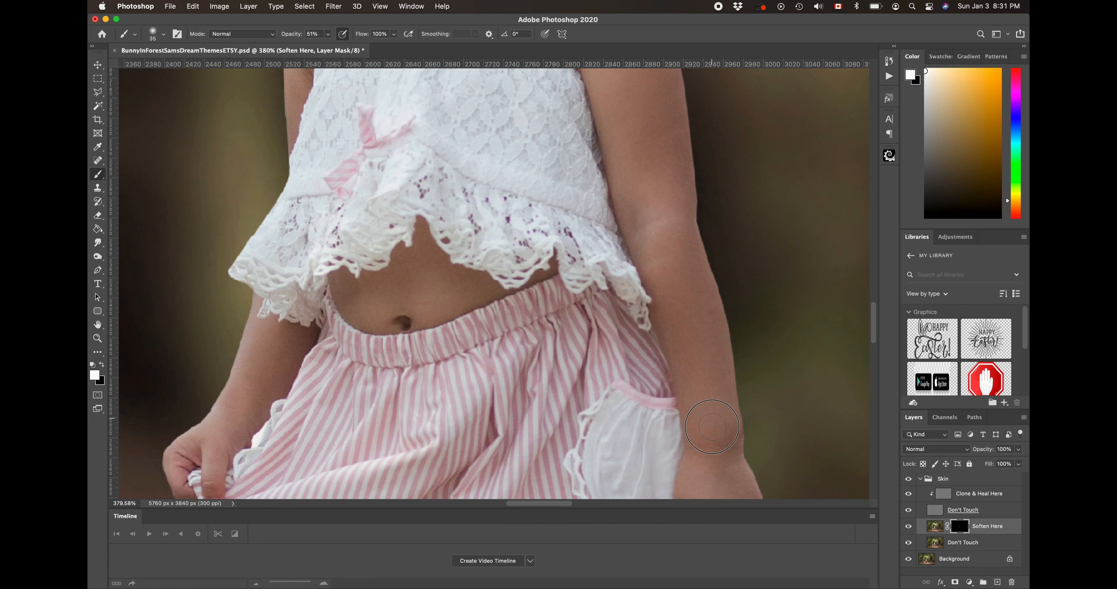
scroll(694, 282, down, 5)
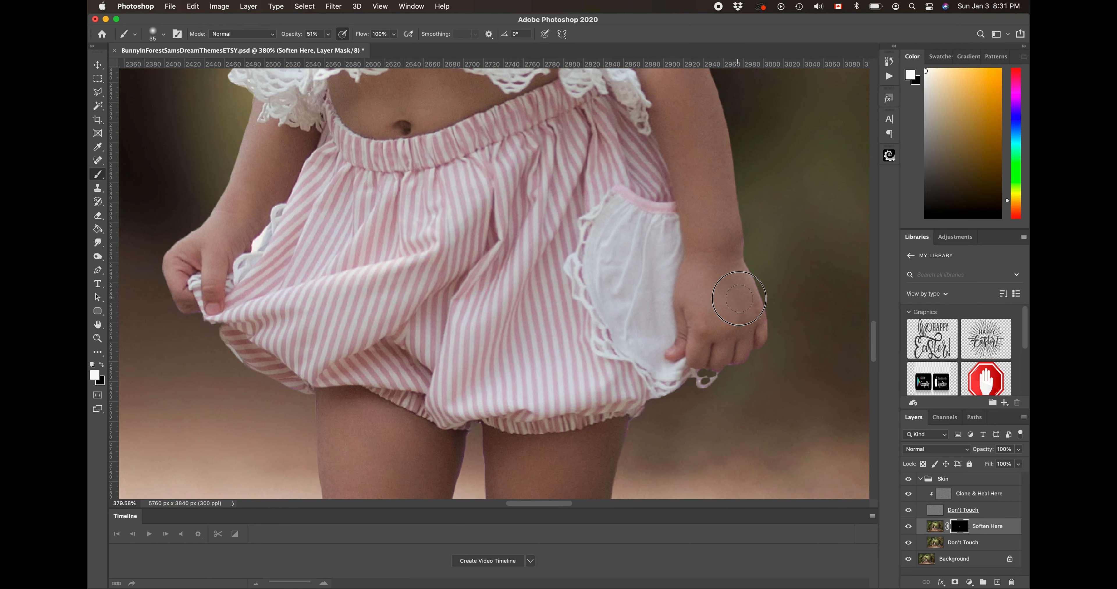
scroll(593, 225, up, 5)
scroll(593, 226, left, 3)
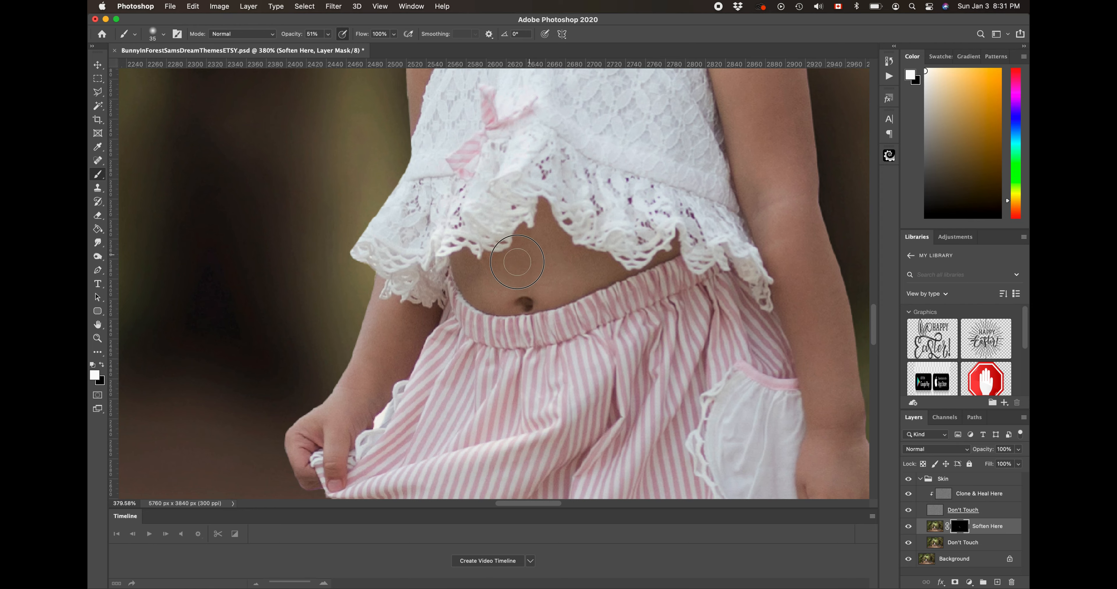
scroll(468, 268, down, 4)
scroll(468, 268, left, 3)
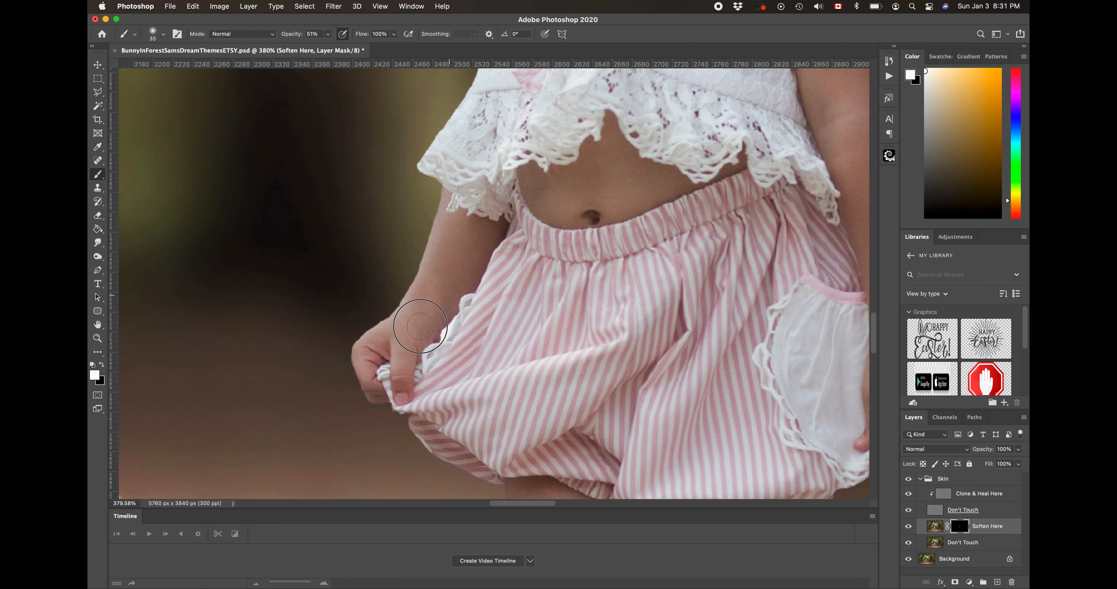
scroll(420, 326, up, 8)
scroll(420, 326, right, 1)
key(bracketleft)
key(bracketleft)
key(bracketleft)
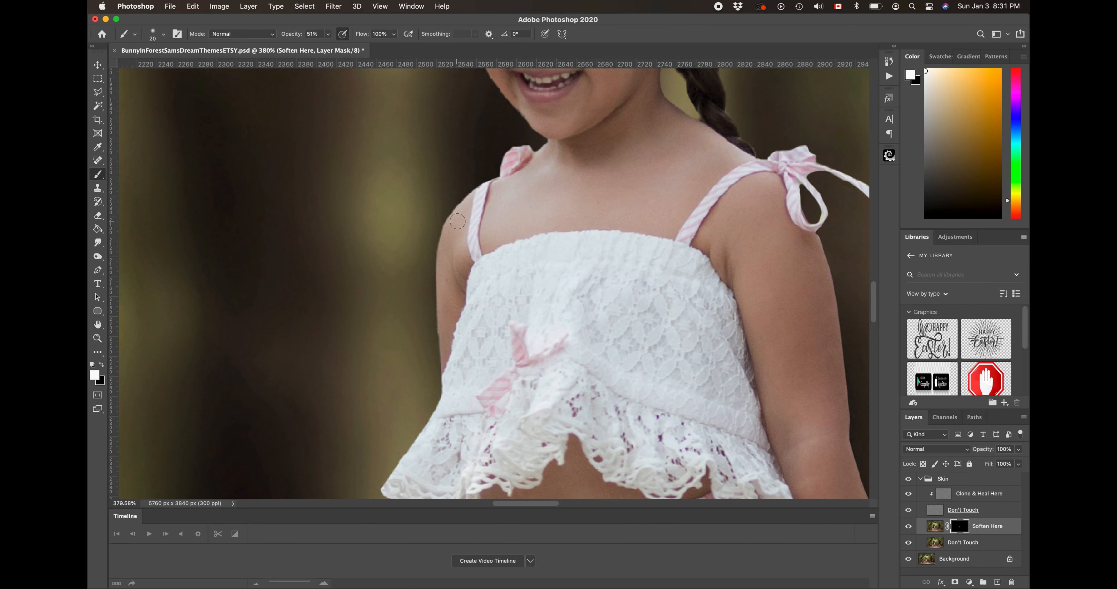
mouse_move(463, 211)
mouse_down()
mouse_move(445, 265)
mouse_move(446, 332)
mouse_move(459, 278)
mouse_up()
Soften the thigh, knee and upper shin of the leg nearer the bunny on the mask with a 45 px brush.
scroll(471, 204, down, 10)
scroll(472, 204, right, 2)
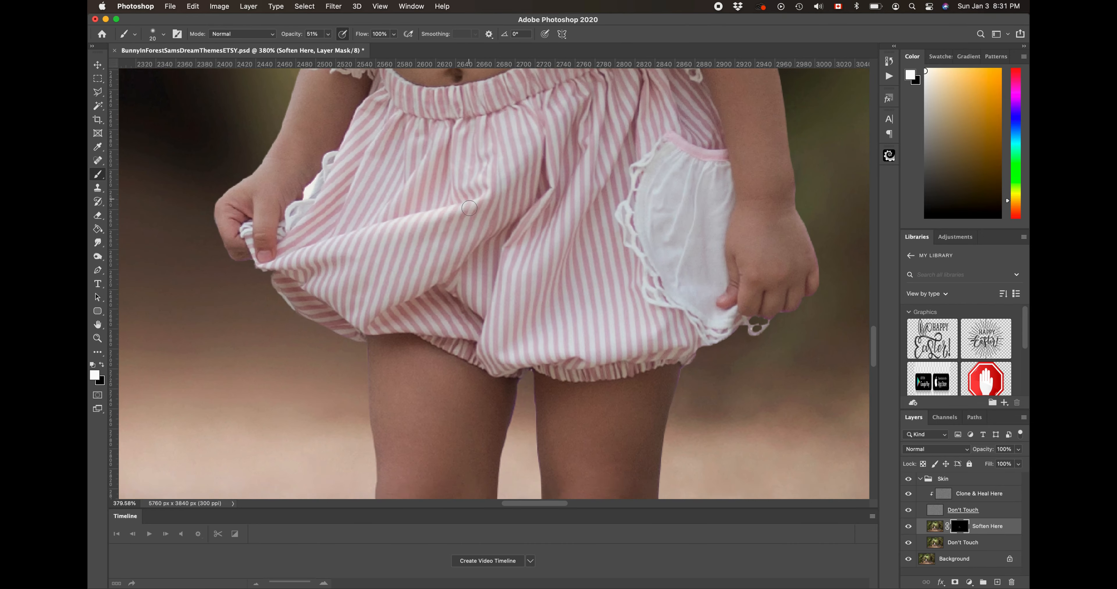
scroll(469, 208, down, 10)
scroll(469, 208, left, 1)
scroll(469, 208, up, 2)
key(bracketright)
key(bracketright)
key(bracketright)
key(bracketright)
key(bracketright)
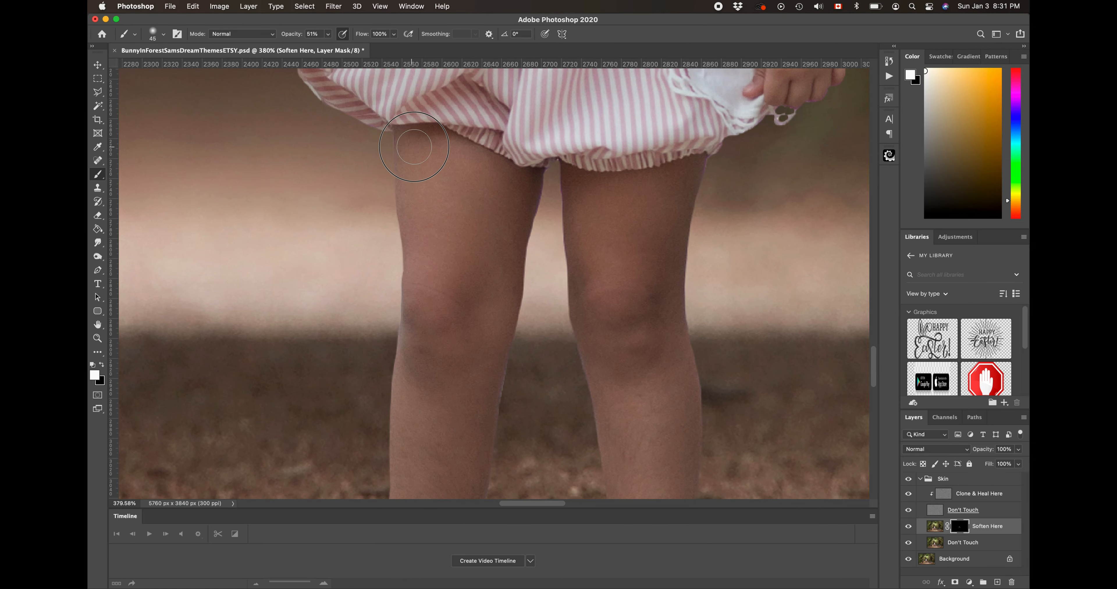
mouse_move(414, 147)
mouse_down()
mouse_move(513, 187)
mouse_move(465, 338)
mouse_move(488, 231)
mouse_move(469, 309)
mouse_move(444, 181)
mouse_move(424, 216)
mouse_move(418, 245)
mouse_move(457, 277)
mouse_move(446, 432)
mouse_move(478, 380)
mouse_move(463, 407)
mouse_move(422, 417)
mouse_up()
Soften the lower shin nearer the bunny and the girl's other leg from thigh to ankle on the Soften Here mask with the 45 px brush.
scroll(386, 373, down, 5)
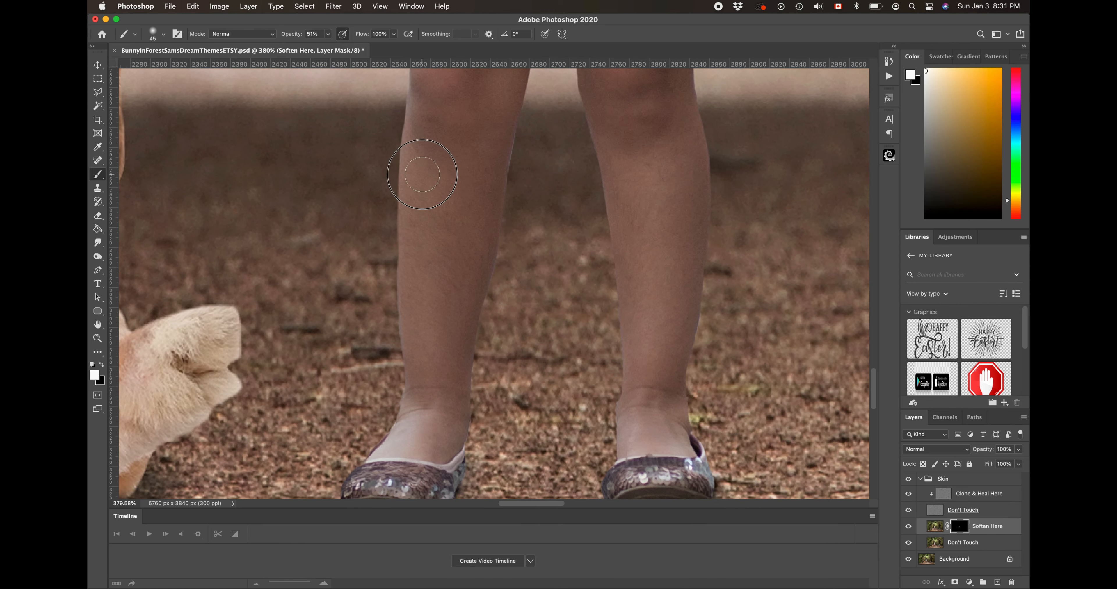
mouse_move(422, 174)
mouse_down()
mouse_move(431, 290)
mouse_move(471, 229)
mouse_move(430, 405)
mouse_move(432, 442)
mouse_up()
mouse_move(682, 278)
mouse_down()
mouse_move(652, 190)
mouse_move(686, 240)
mouse_move(651, 442)
mouse_move(649, 115)
mouse_move(653, 213)
mouse_move(692, 167)
mouse_up()
scroll(692, 162, up, 5)
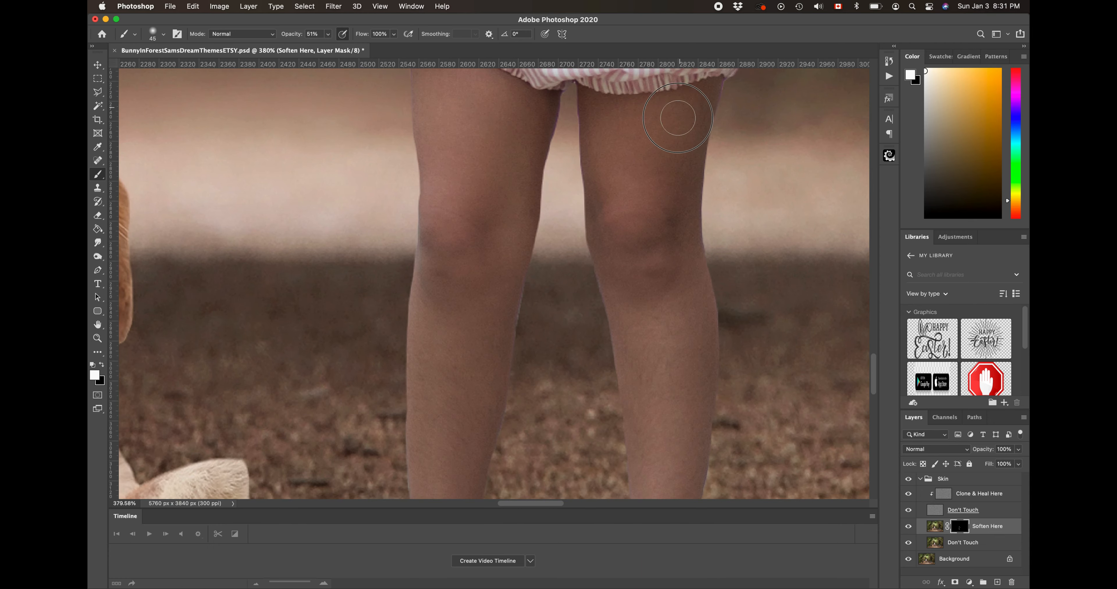
mouse_move(677, 118)
mouse_down()
mouse_move(614, 148)
mouse_move(684, 246)
mouse_move(672, 265)
mouse_move(620, 249)
mouse_move(647, 361)
mouse_up()
Switch the Skin group's visibility off and on to compare the girl's skin before and after the retouching.
scroll(648, 360, up, 4)
scroll(648, 361, down, 4)
scroll(648, 361, up, 8)
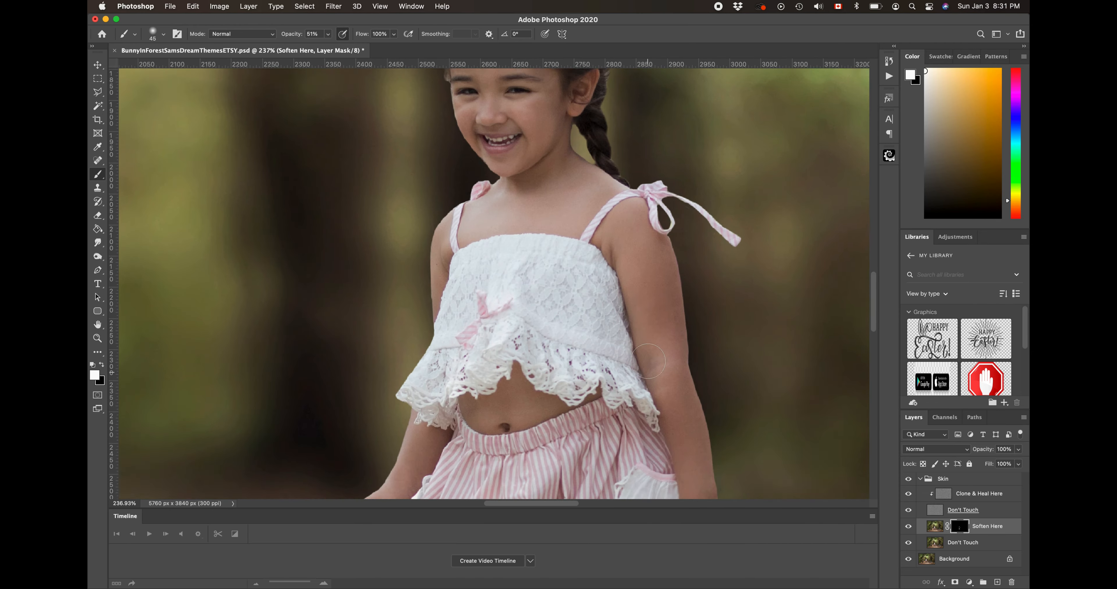
scroll(648, 361, up, 5)
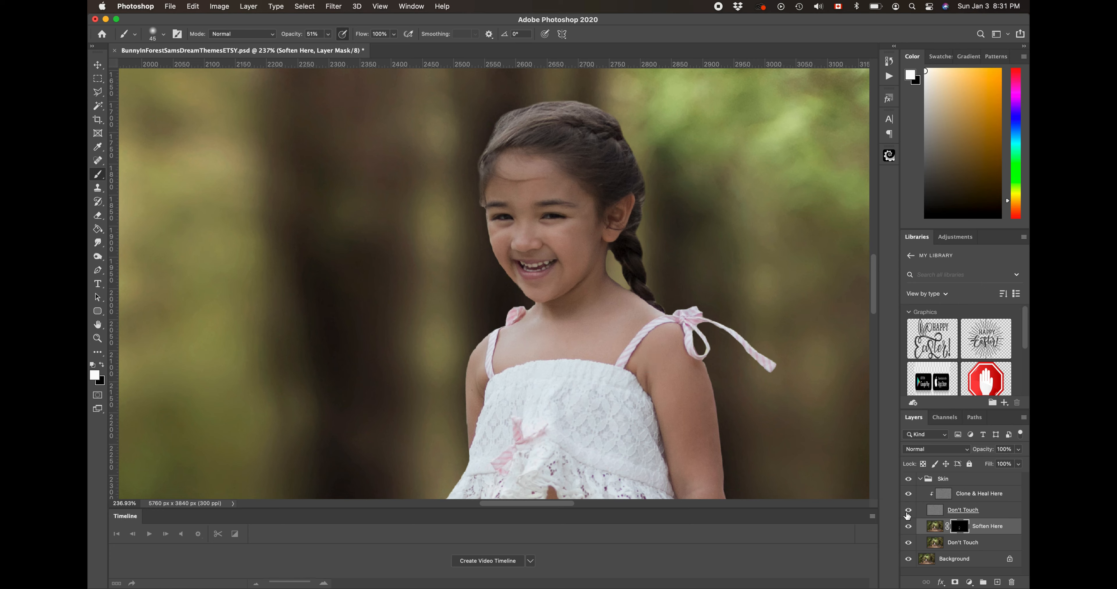
click(909, 480)
click(907, 480)
click(908, 480)
scroll(788, 412, down, 10)
scroll(787, 411, up, 10)
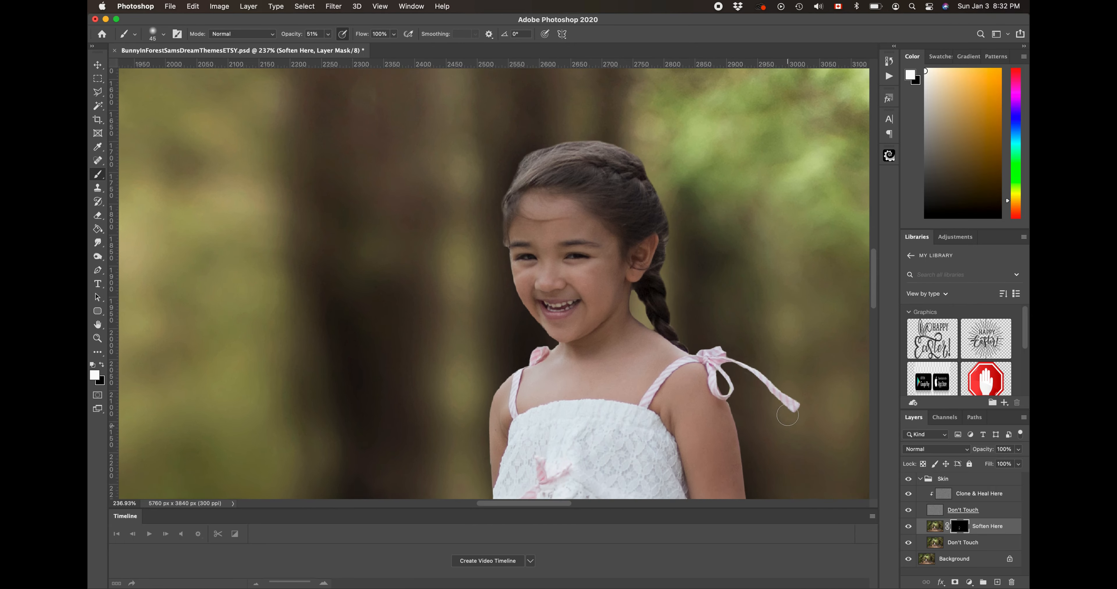
Flatten the retouched image into a single background layer.
scroll(788, 415, down, 5)
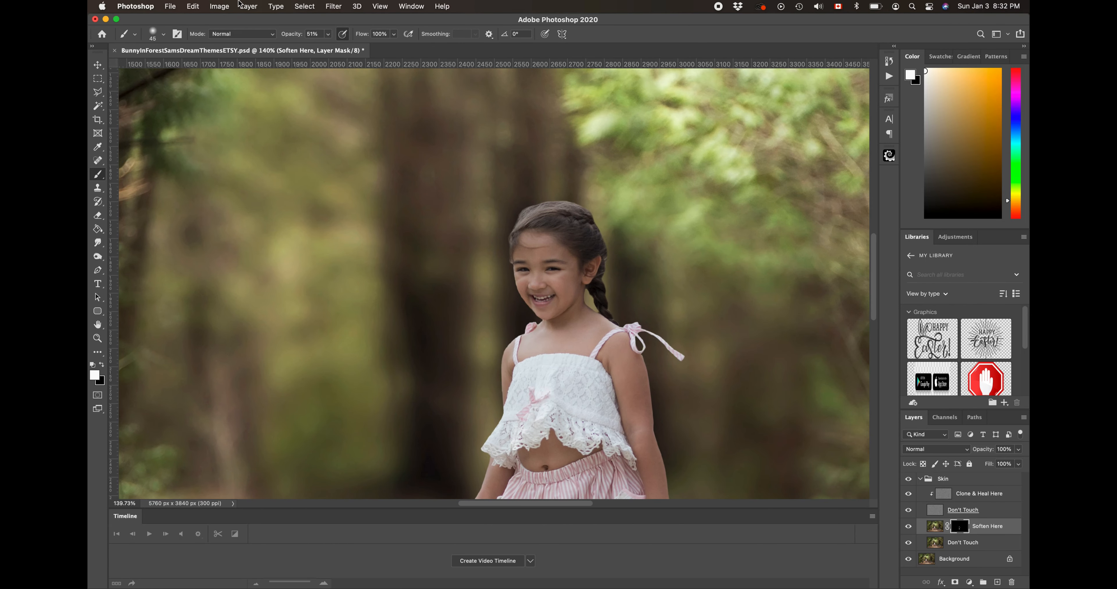
click(249, 6)
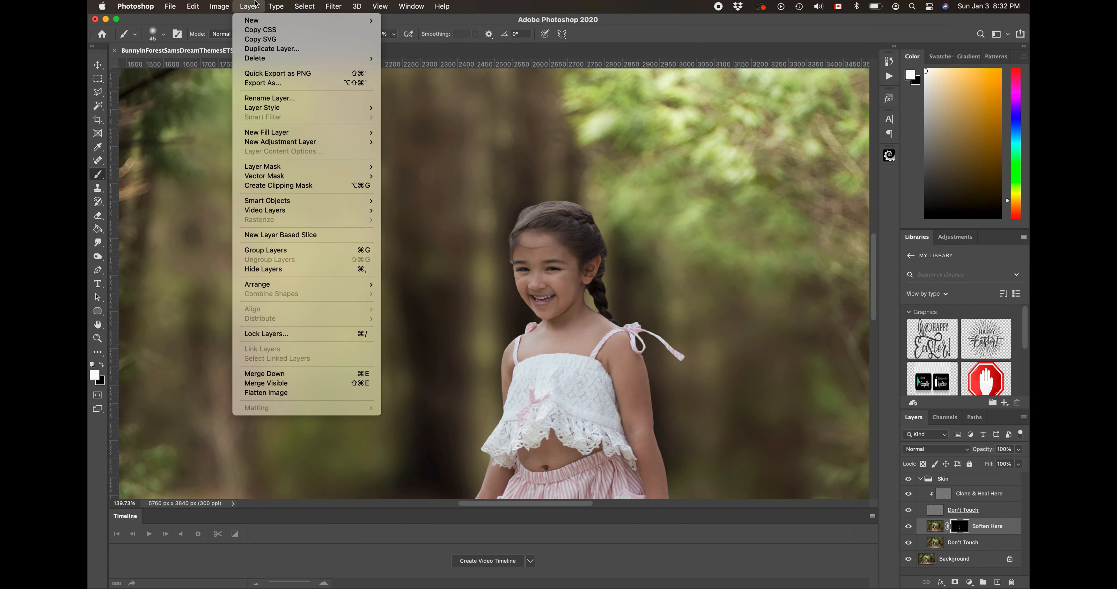
click(334, 395)
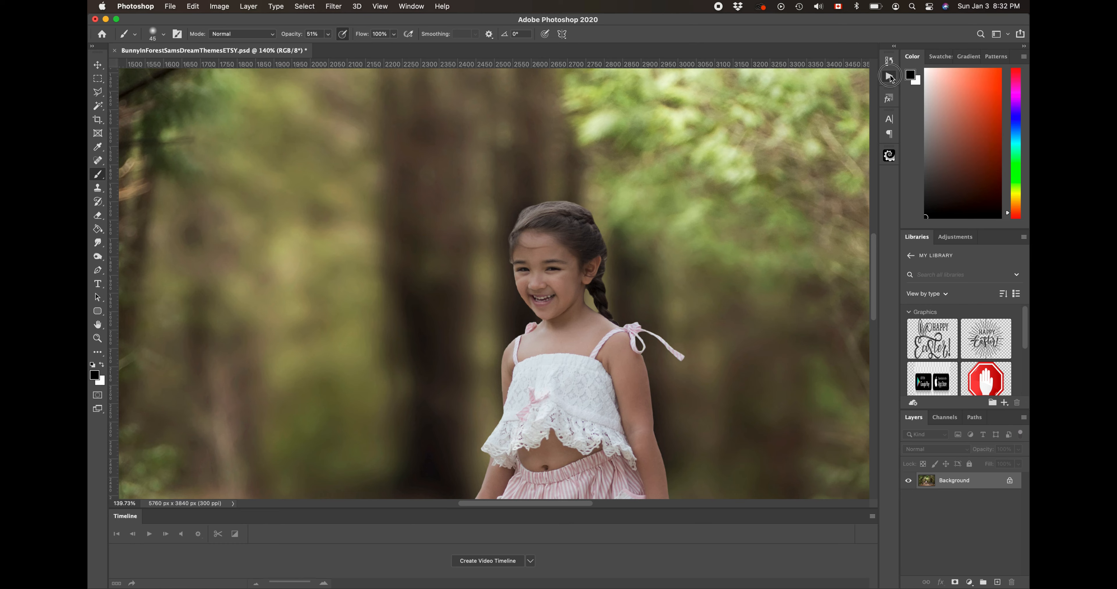
Run the 13 Paint-On Skin Tones action from the face touchup brushes set, then collapse the actions list.
click(889, 77)
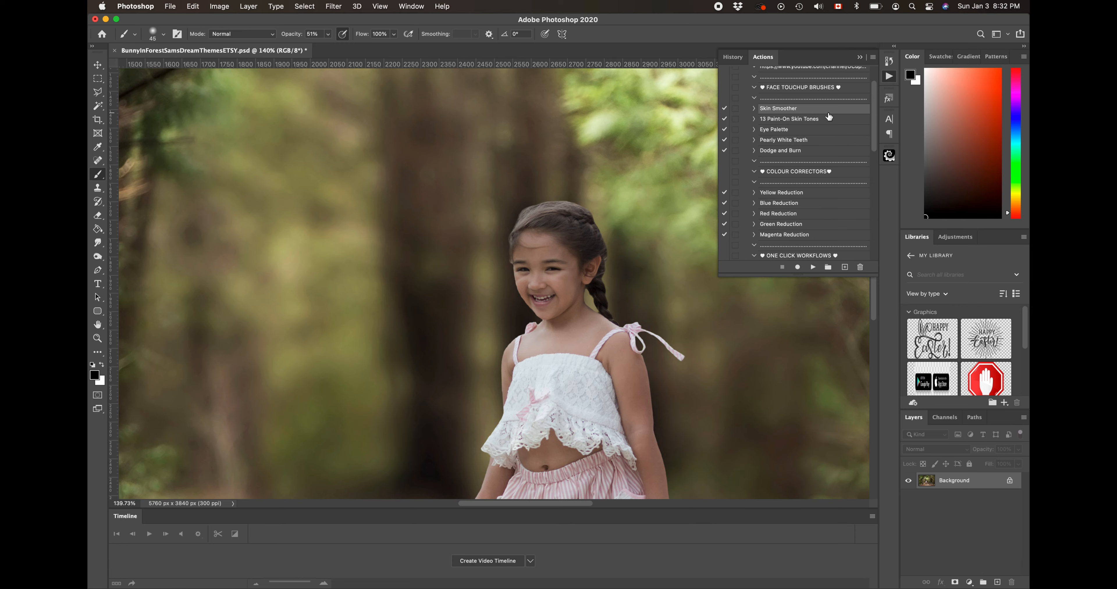
click(418, 5)
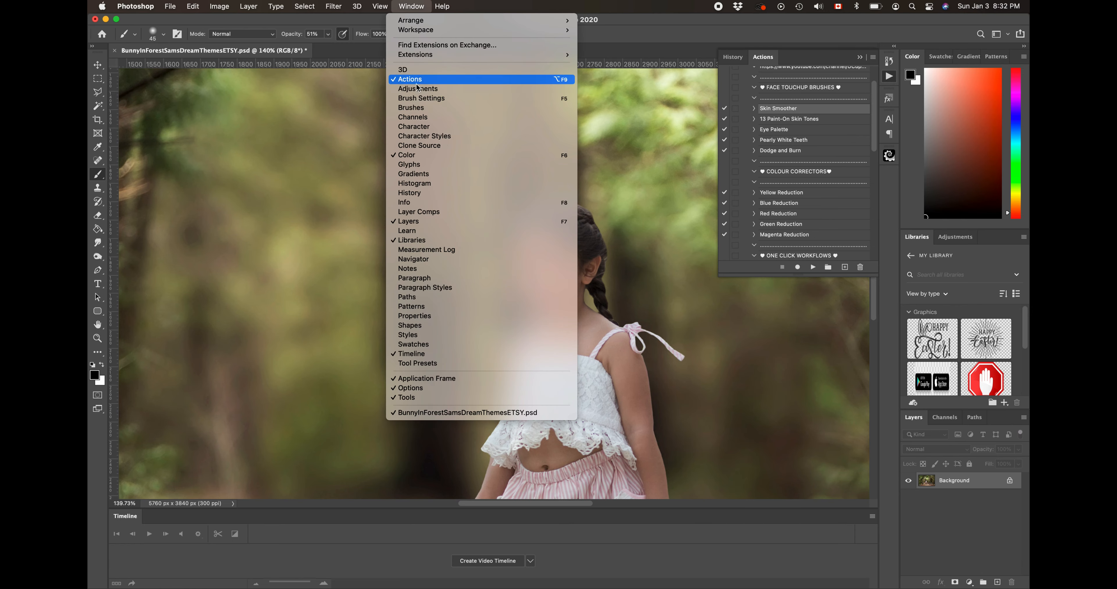
click(672, 34)
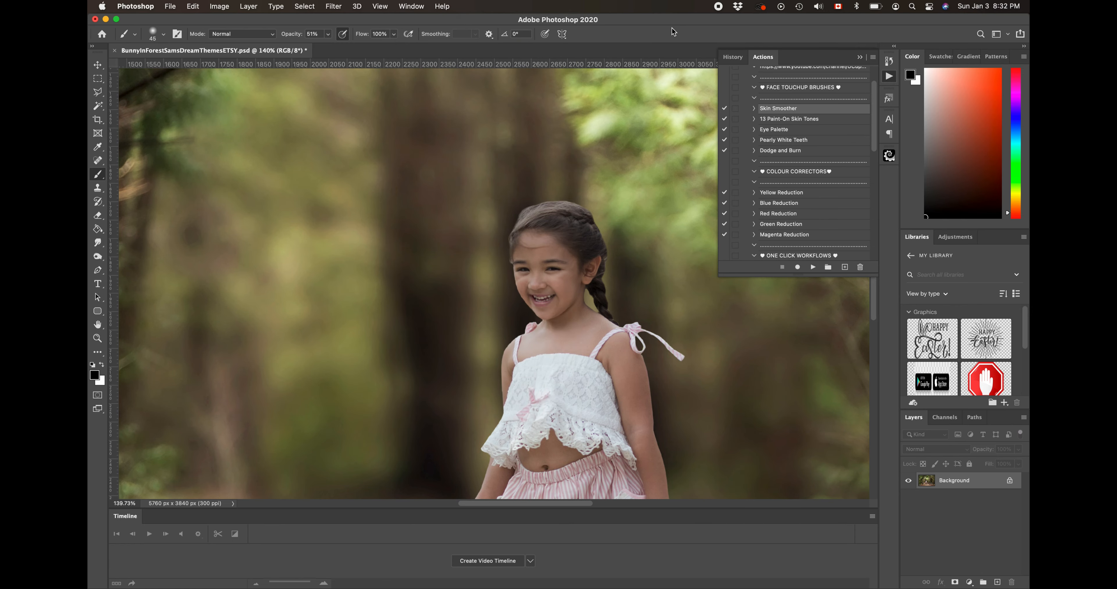
click(818, 121)
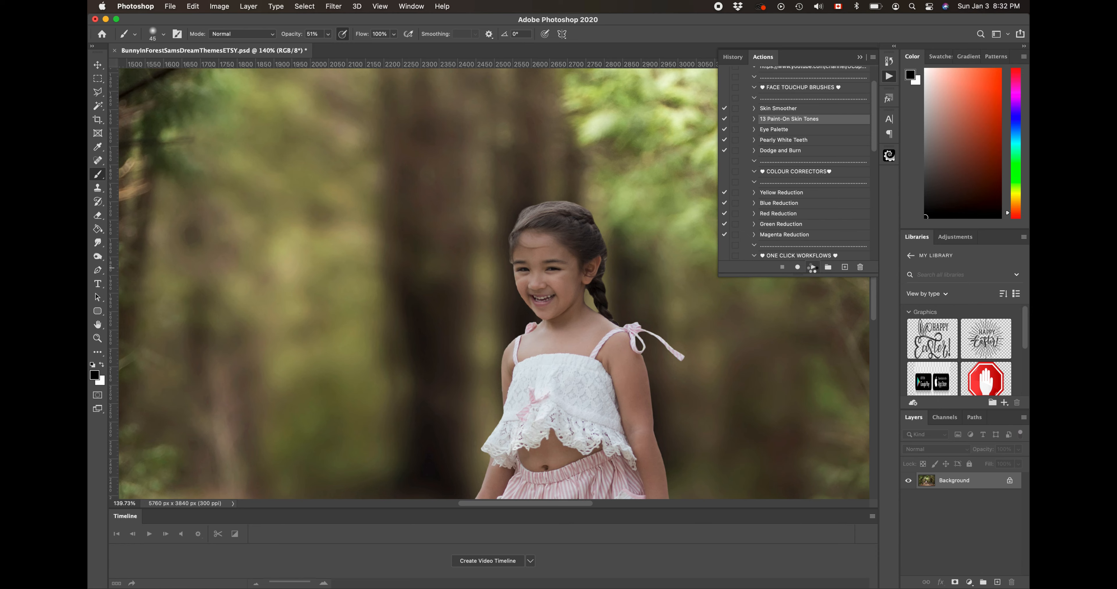
click(812, 267)
click(859, 58)
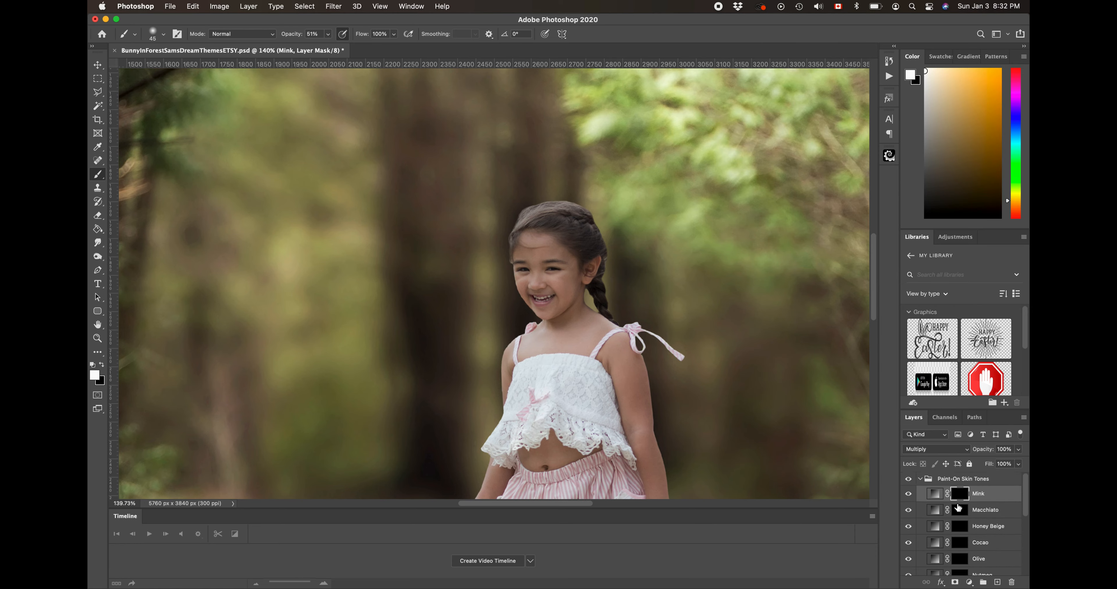
Look through the Paint-On Skin Tones layers and select the mask of the Nutmeg layer.
scroll(958, 508, down, 3)
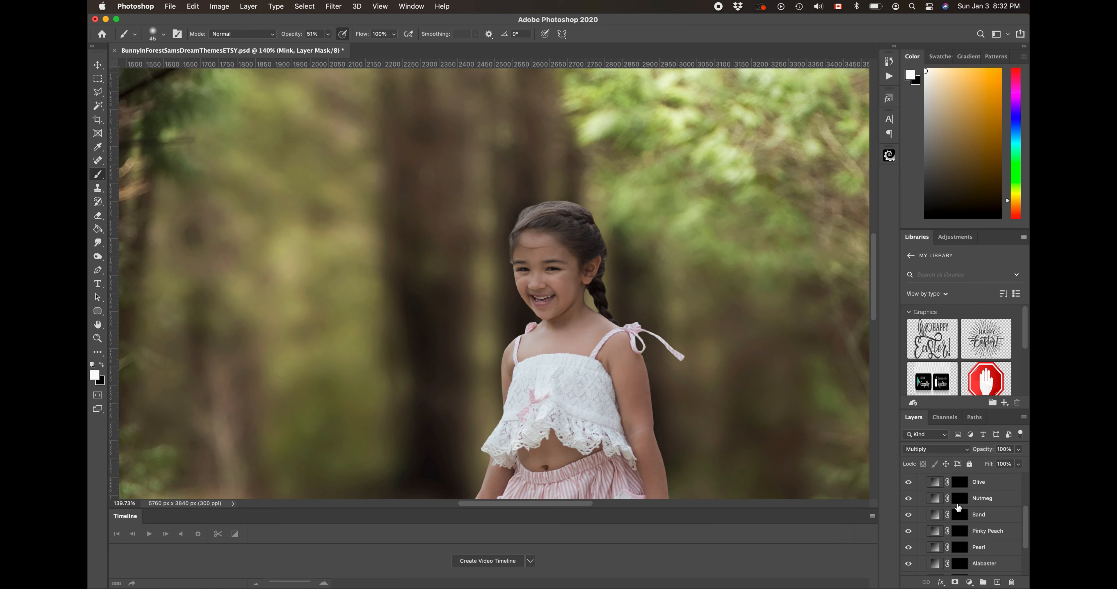
scroll(959, 508, down, 5)
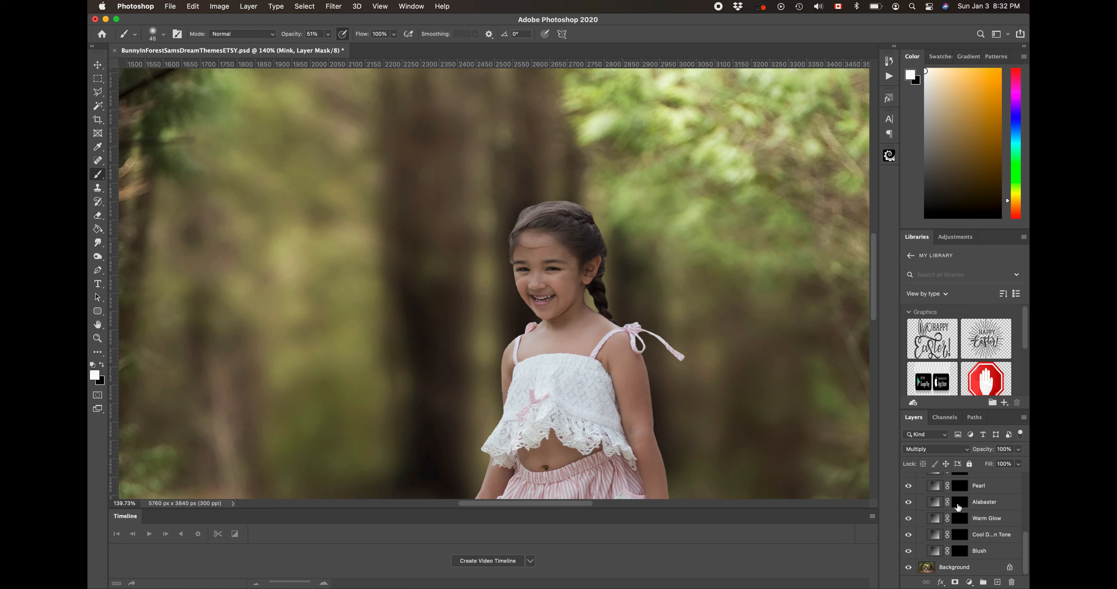
scroll(959, 508, up, 3)
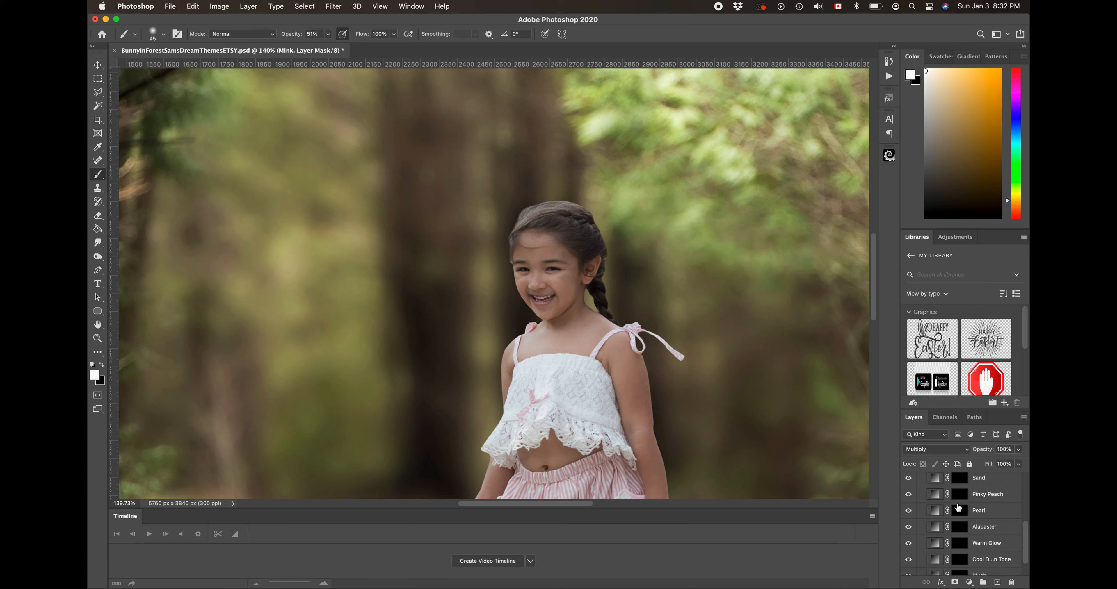
scroll(958, 508, up, 1)
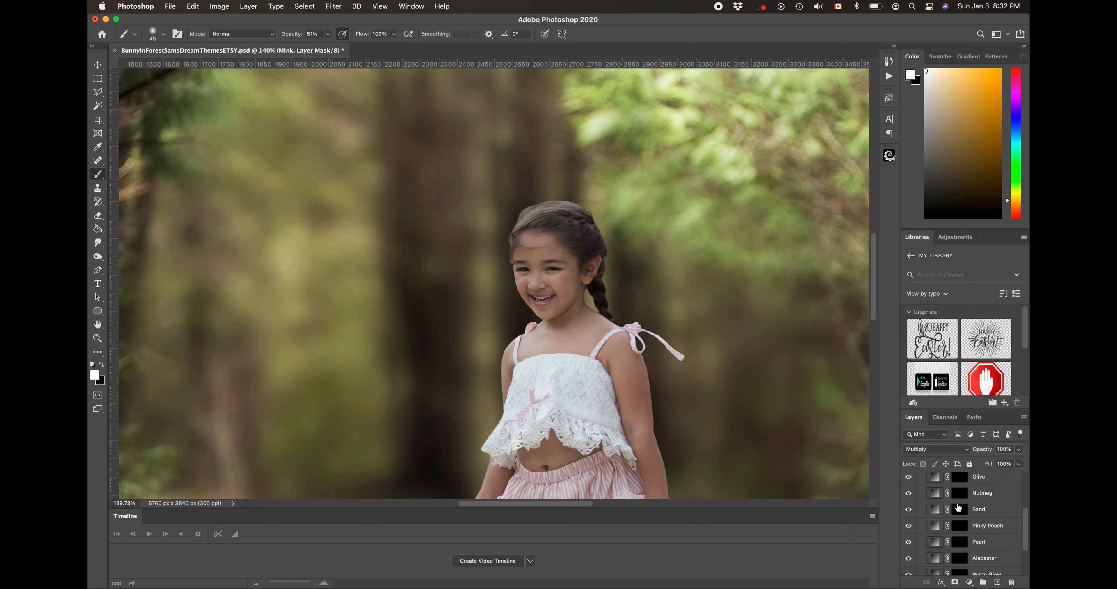
scroll(958, 508, up, 1)
click(959, 509)
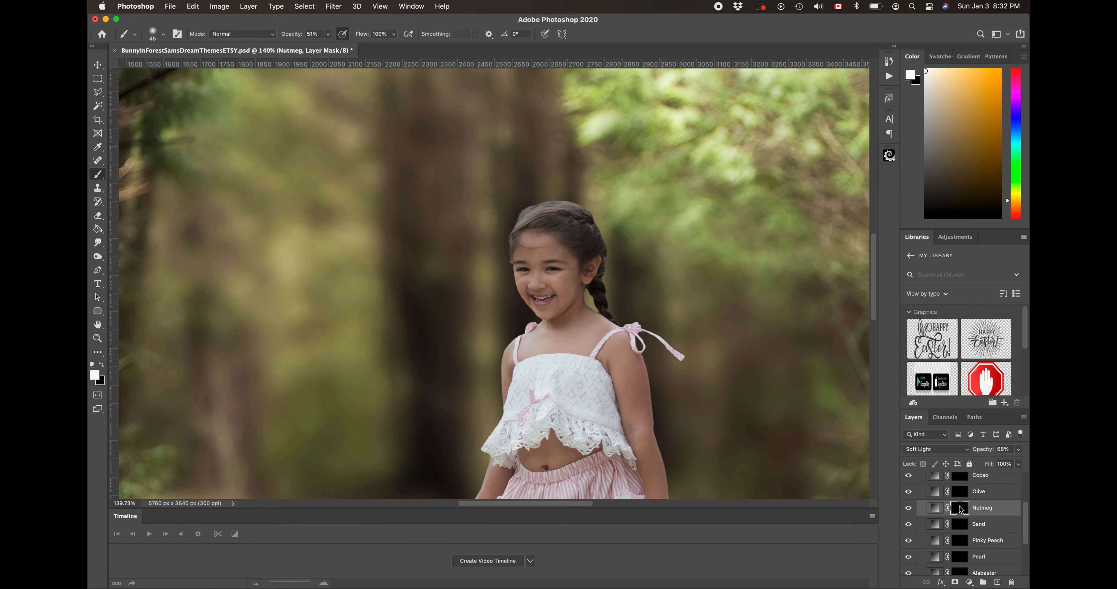
Paint white at 51% opacity on the Nutmeg mask over the girl's forehead, cheeks and chin with a 35–40 px brush.
scroll(650, 339, up, 5)
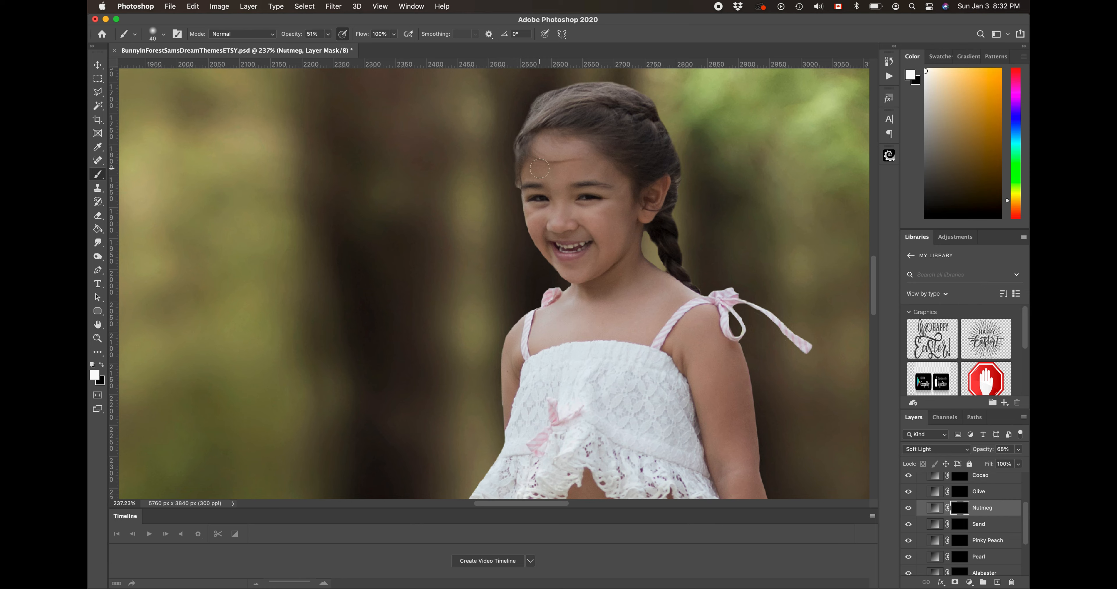
mouse_move(534, 172)
mouse_down()
mouse_move(599, 162)
mouse_move(561, 141)
mouse_move(541, 147)
mouse_up()
mouse_move(581, 212)
mouse_down()
mouse_move(624, 206)
mouse_move(609, 237)
mouse_move(623, 231)
mouse_move(567, 259)
mouse_up()
mouse_move(527, 211)
mouse_down()
mouse_move(539, 236)
mouse_move(583, 227)
mouse_move(555, 209)
mouse_move(560, 187)
mouse_move(529, 175)
mouse_up()
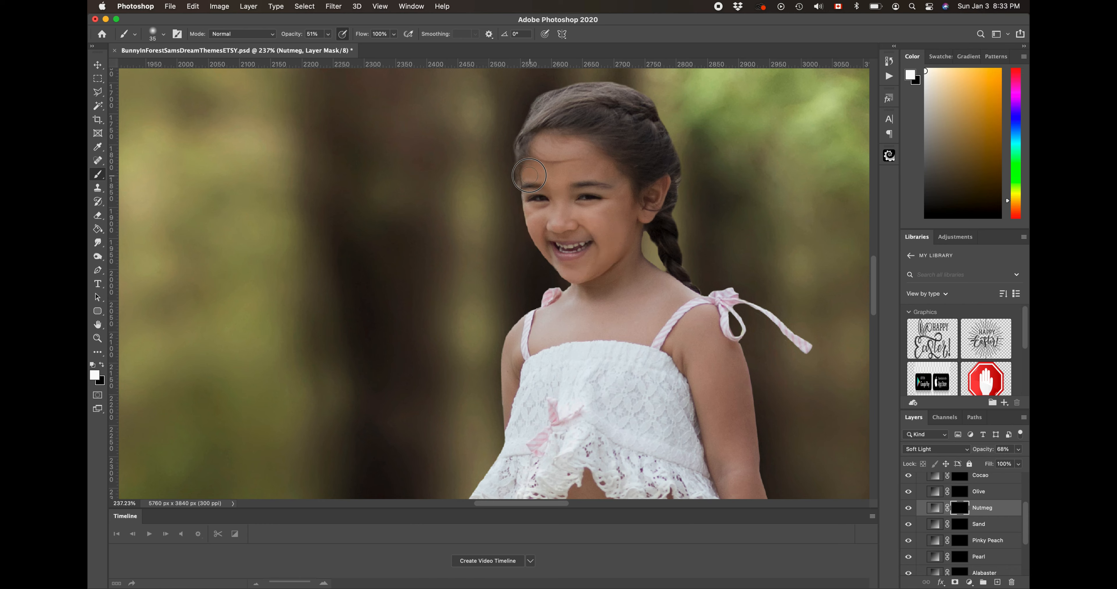
Keep the brush hardness at 0% and paint the Nutmeg tone over the girl's neck and chest with a slightly larger brush.
click(164, 35)
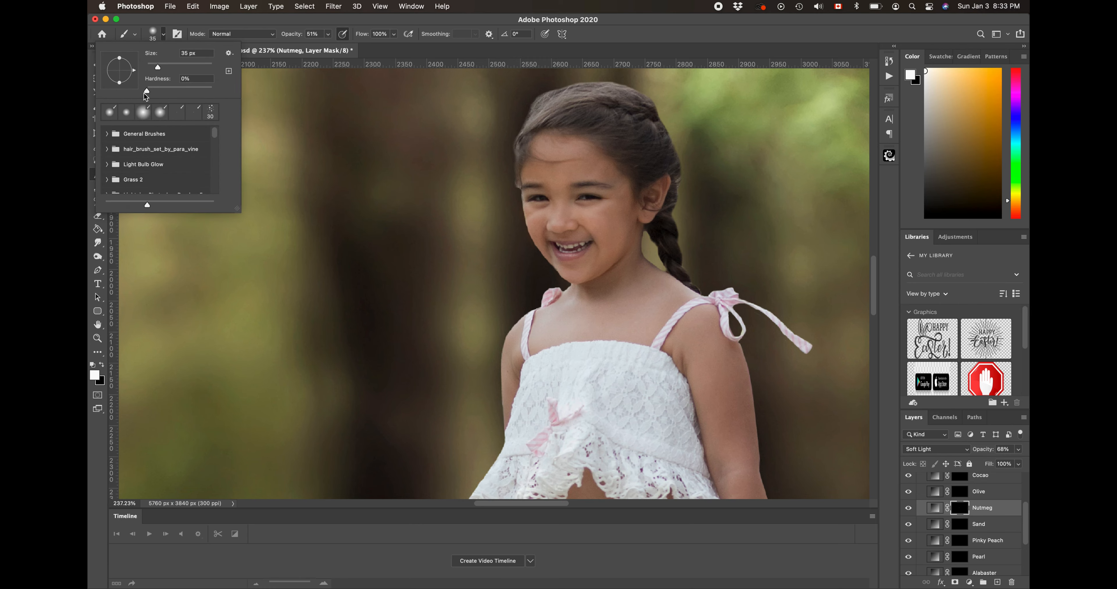
mouse_move(146, 92)
mouse_down()
mouse_move(221, 91)
mouse_move(134, 87)
mouse_up()
click(230, 25)
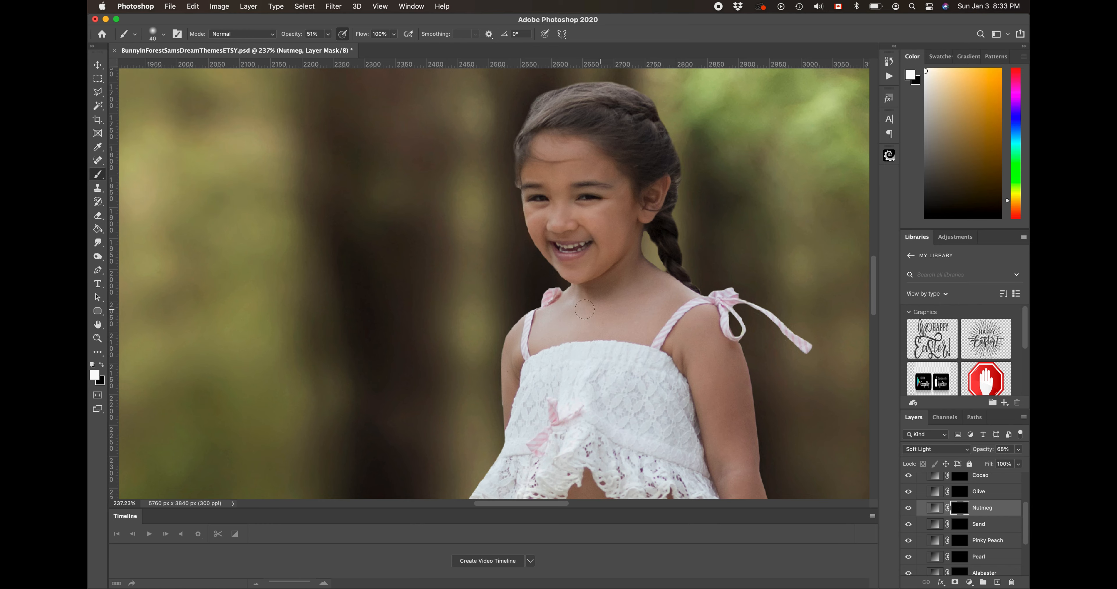
key(])
mouse_move(547, 318)
mouse_down()
mouse_move(567, 305)
mouse_move(626, 279)
mouse_move(636, 257)
mouse_move(647, 279)
mouse_move(680, 294)
mouse_move(654, 322)
mouse_move(592, 324)
mouse_move(645, 304)
mouse_move(541, 335)
mouse_move(612, 276)
mouse_up()
Paint the Nutmeg tone over the shoulder, arm and hand farther from the bunny with a 60 px brush.
scroll(660, 188, down, 3)
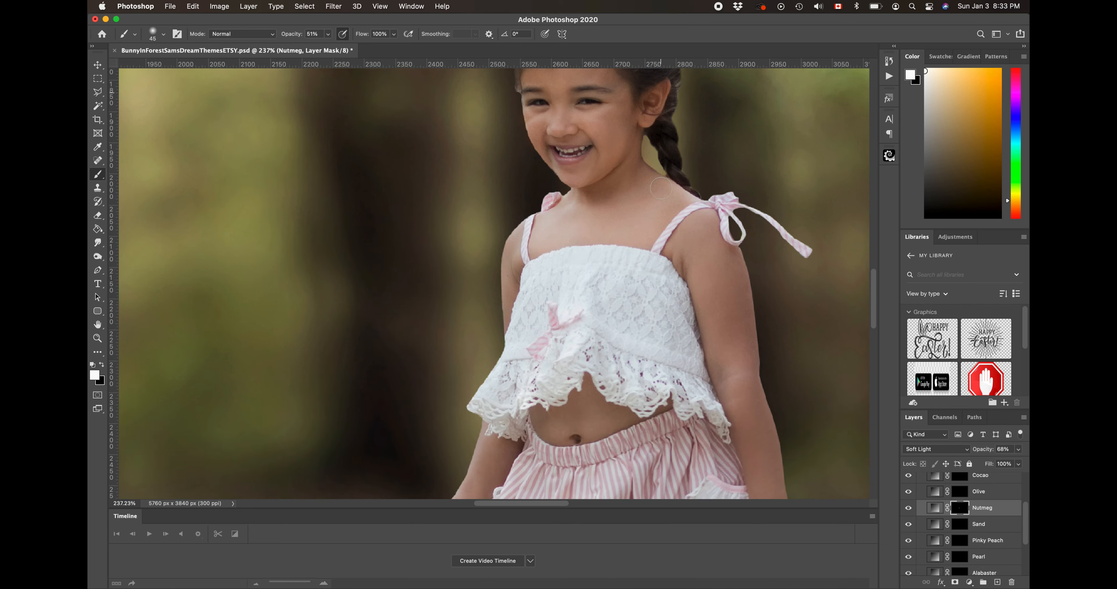
scroll(660, 188, down, 3)
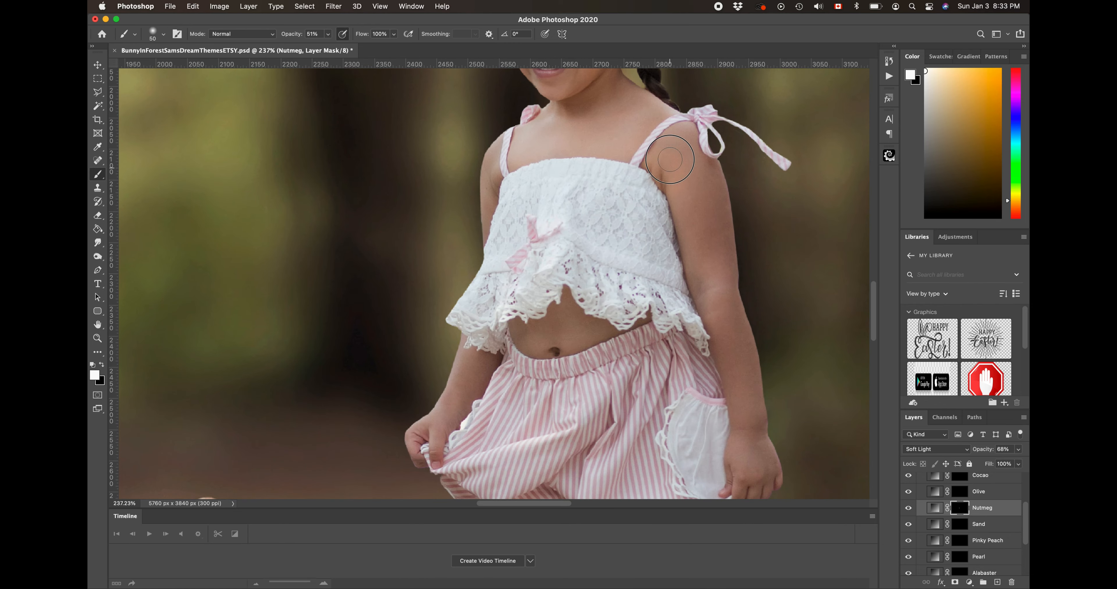
key(bracketright)
mouse_move(712, 187)
mouse_down()
mouse_move(720, 226)
mouse_move(689, 199)
mouse_move(741, 374)
mouse_up()
scroll(742, 433, down, 2)
mouse_move(739, 386)
mouse_down()
mouse_move(743, 419)
mouse_move(763, 417)
mouse_move(752, 367)
mouse_up()
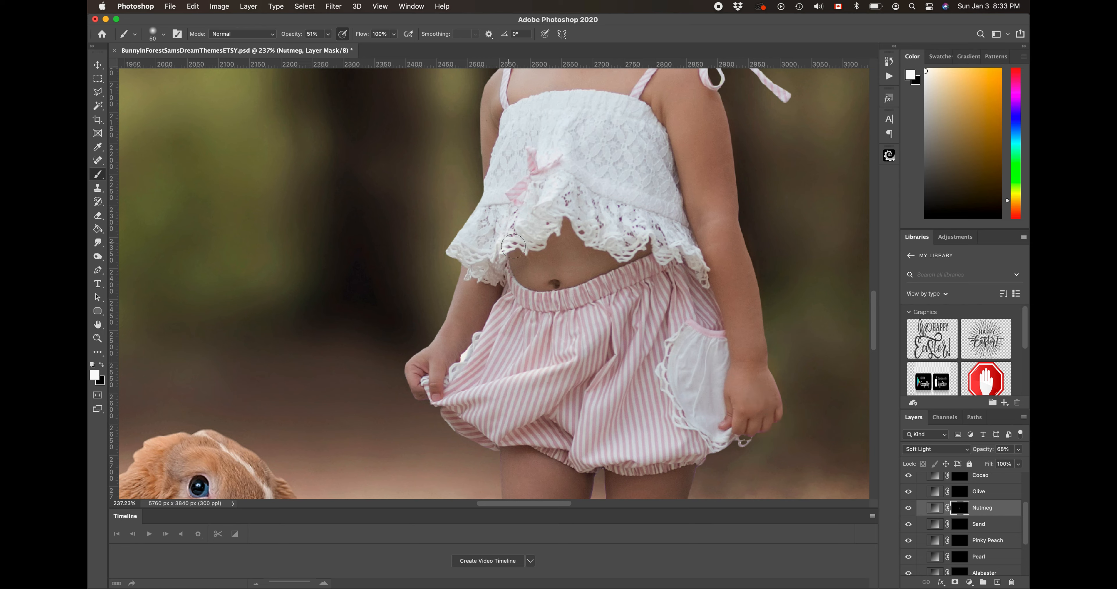
Paint the Nutmeg tone over the stomach and the arm nearer the bunny, using a 30 px brush for the narrow upper arm.
mouse_move(518, 252)
mouse_down()
mouse_move(522, 262)
mouse_move(560, 242)
mouse_move(578, 260)
mouse_move(615, 264)
mouse_move(526, 271)
mouse_up()
mouse_move(464, 293)
mouse_down()
mouse_move(485, 299)
mouse_move(423, 373)
mouse_move(474, 289)
mouse_up()
scroll(461, 304, up, 3)
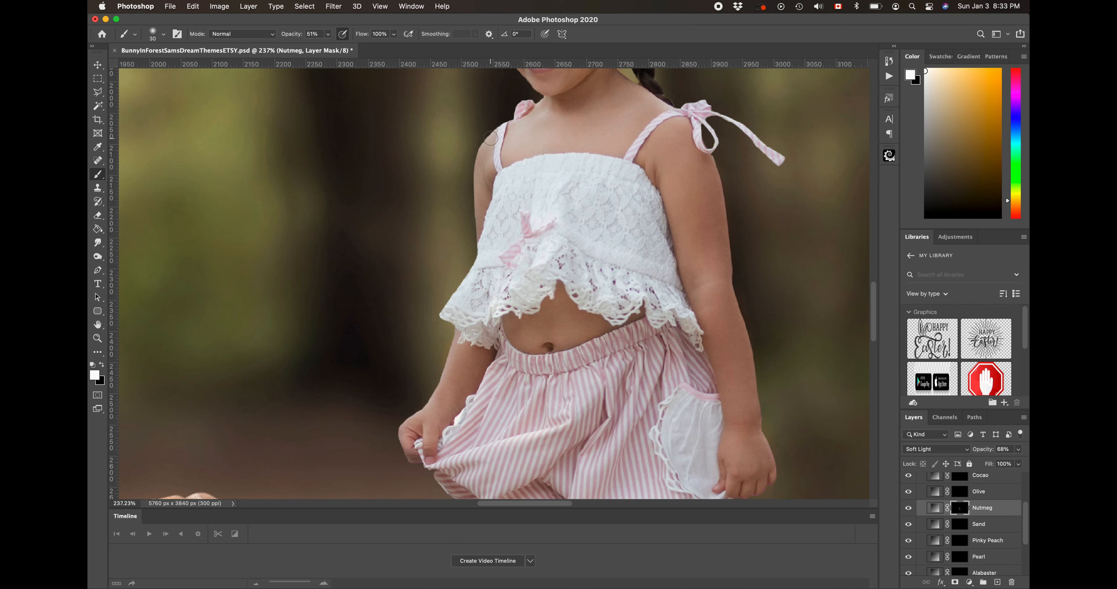
mouse_move(494, 137)
mouse_down()
mouse_move(480, 233)
mouse_move(480, 210)
mouse_up()
key(bracketleft)
Paint the Nutmeg tone down both of the girl's legs from thigh to ankle with a 45 px brush.
scroll(481, 210, down, 15)
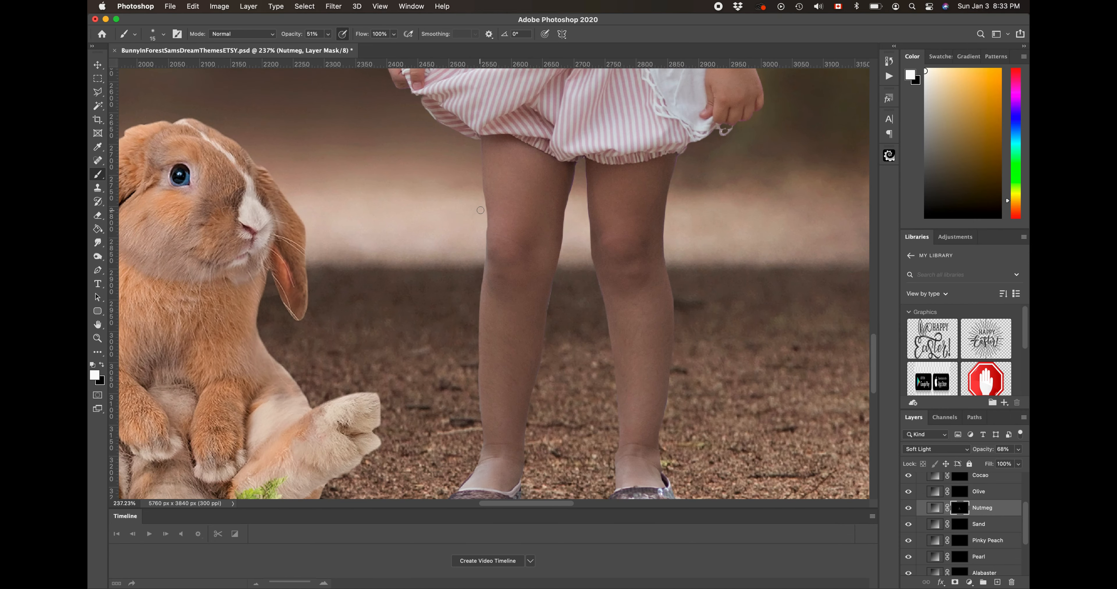
key(bracketright)
mouse_move(492, 151)
mouse_down()
mouse_move(559, 173)
mouse_move(530, 279)
mouse_move(519, 170)
mouse_move(502, 241)
mouse_move(490, 151)
mouse_move(561, 174)
mouse_move(510, 400)
mouse_move(514, 295)
mouse_move(494, 352)
mouse_move(497, 268)
mouse_move(483, 476)
mouse_move(512, 435)
mouse_up()
mouse_move(597, 171)
mouse_down()
mouse_move(626, 182)
mouse_move(665, 165)
mouse_move(647, 296)
mouse_move(632, 189)
mouse_move(624, 264)
mouse_move(604, 188)
mouse_move(632, 396)
mouse_move(654, 285)
mouse_move(657, 307)
mouse_move(649, 474)
mouse_move(639, 477)
mouse_move(632, 395)
mouse_up()
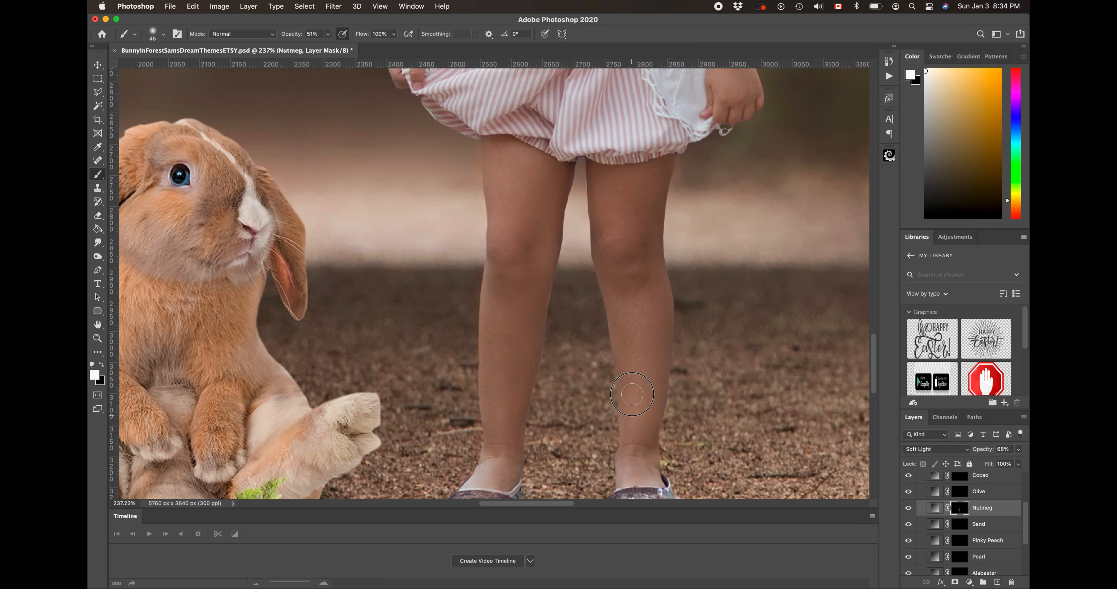
Toggle the Paint-On Skin Tones group's visibility to compare the girl's skin colour against the full scene.
scroll(631, 395, down, 6)
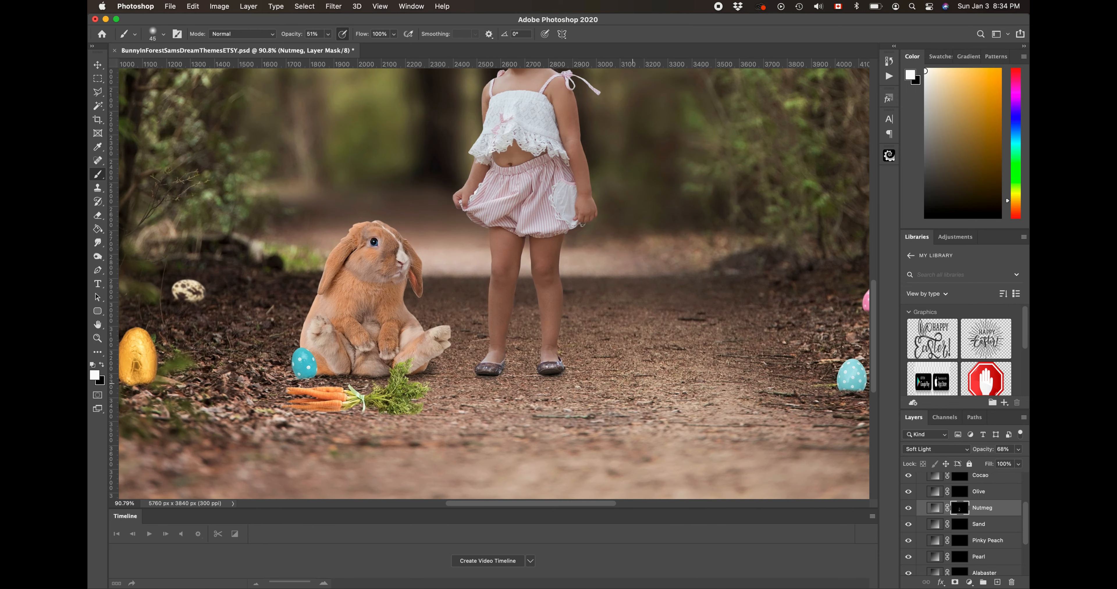
scroll(633, 390, down, 3)
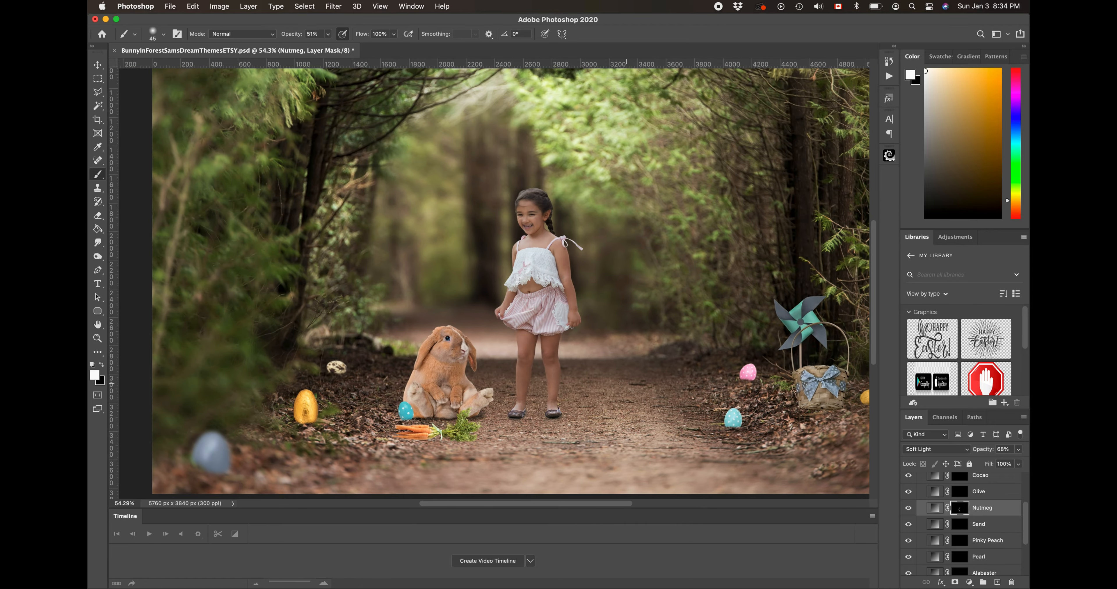
scroll(962, 475, up, 3)
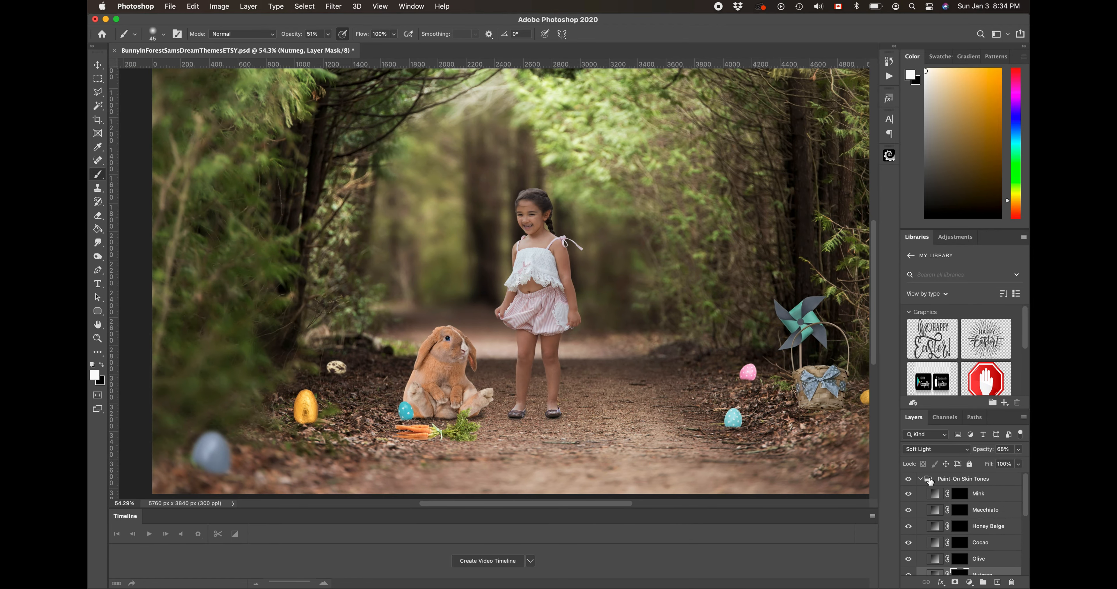
click(908, 479)
scroll(694, 295, down, 3)
scroll(695, 295, up, 8)
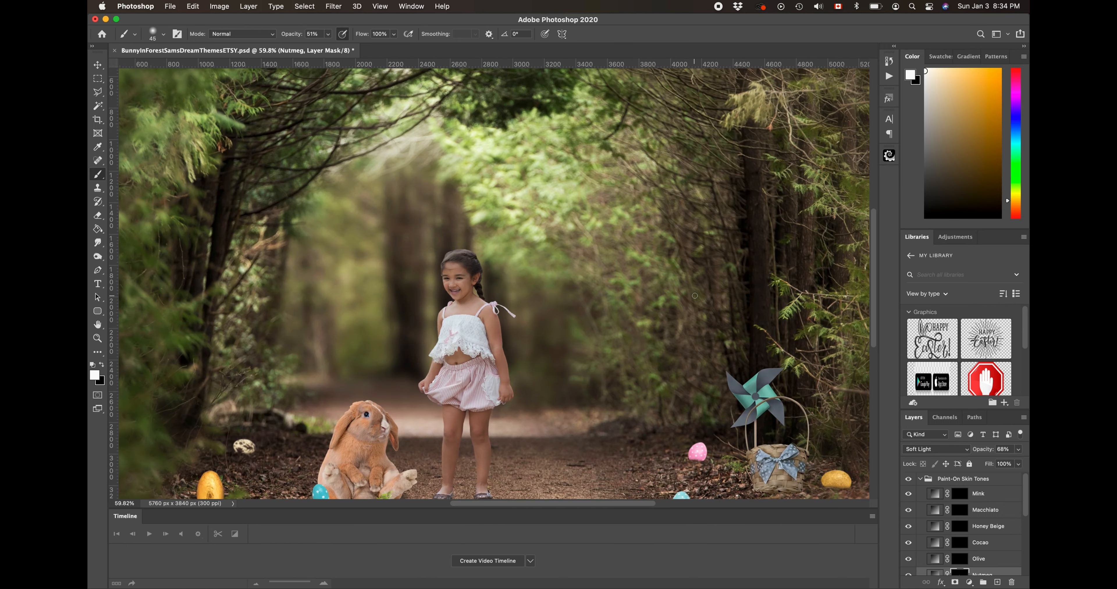
scroll(694, 296, up, 4)
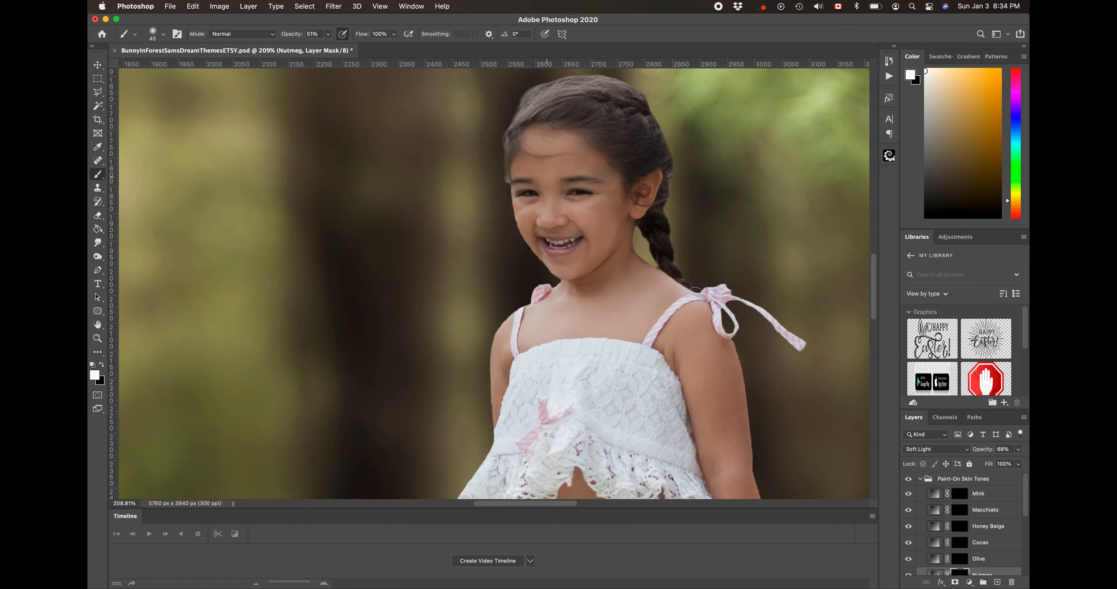
Paint the Blush tone onto both of the girl's cheeks through the Blush layer mask with a 35 px brush.
scroll(956, 532, down, 5)
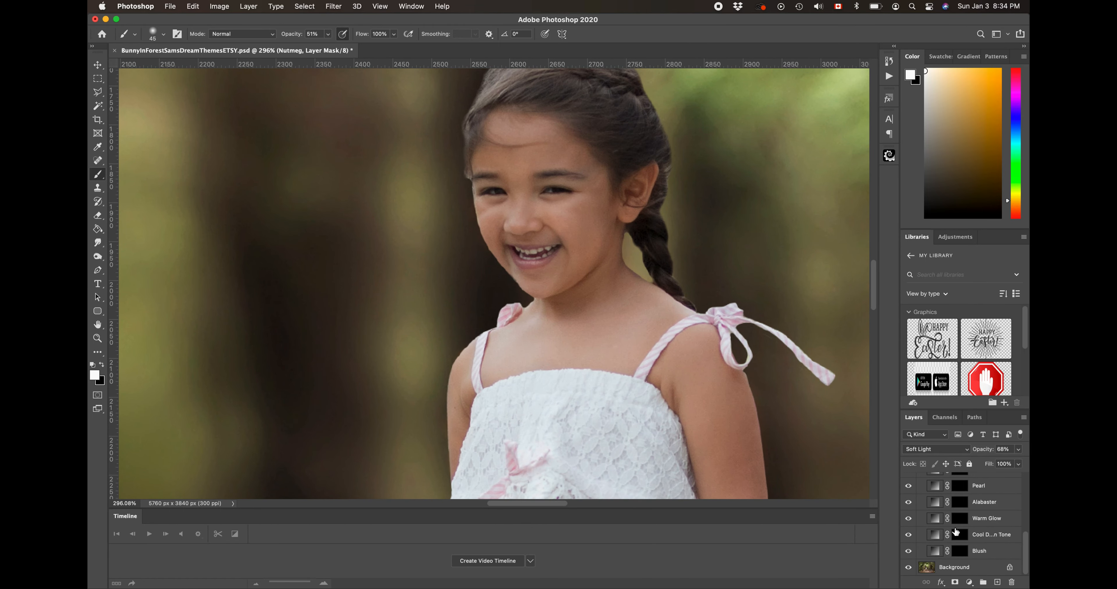
click(958, 552)
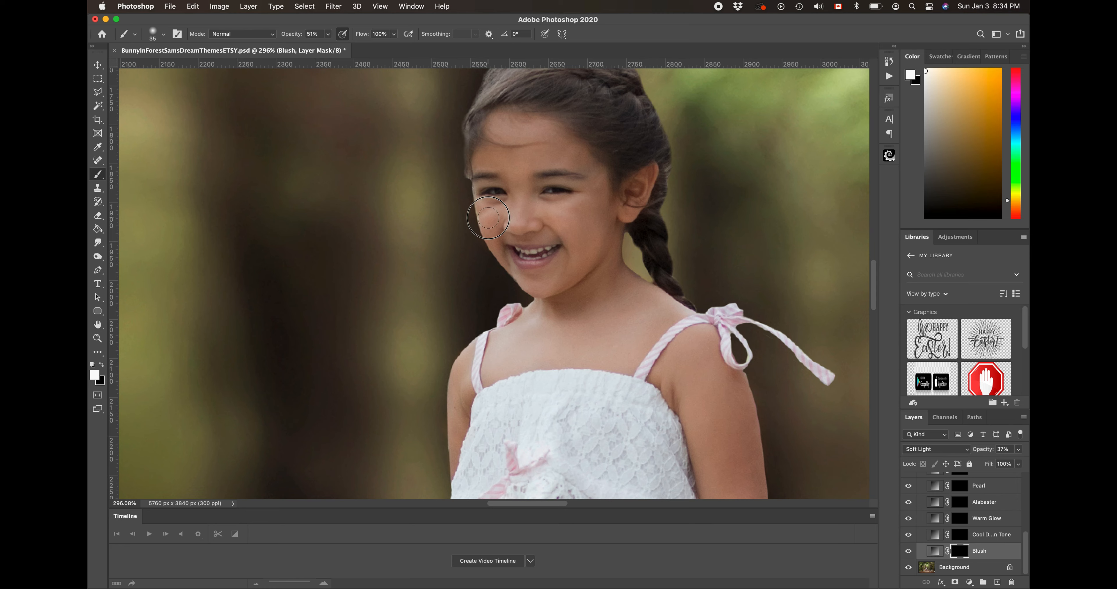
key(bracketleft)
mouse_move(564, 218)
mouse_down()
mouse_move(576, 227)
mouse_move(566, 220)
mouse_move(585, 213)
mouse_move(576, 229)
mouse_up()
Paint the Warm Glow tone over the girl's cheeks, nose and forehead through its layer mask with a 35 px brush.
click(960, 519)
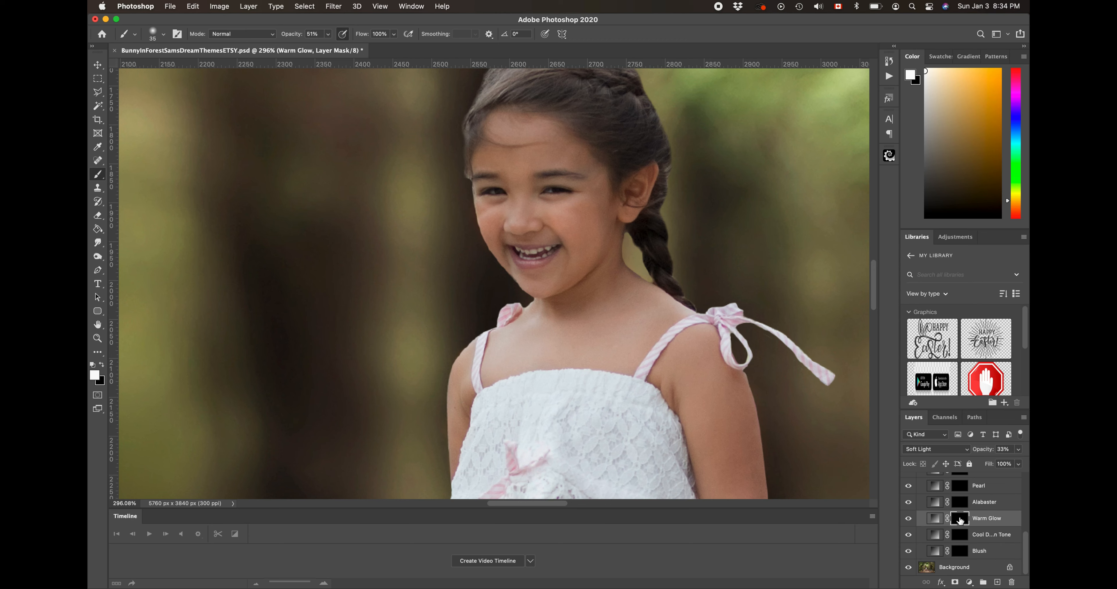
drag(544, 208, 573, 202)
drag(516, 213, 516, 221)
drag(482, 216, 496, 209)
drag(507, 126, 541, 126)
mouse_move(592, 217)
mouse_down()
mouse_move(585, 254)
mouse_move(578, 224)
mouse_up()
Paint the Warm Glow tone over the girl's neck and upper chest with a 30 px brush.
key(bracketleft)
scroll(537, 287, down, 5)
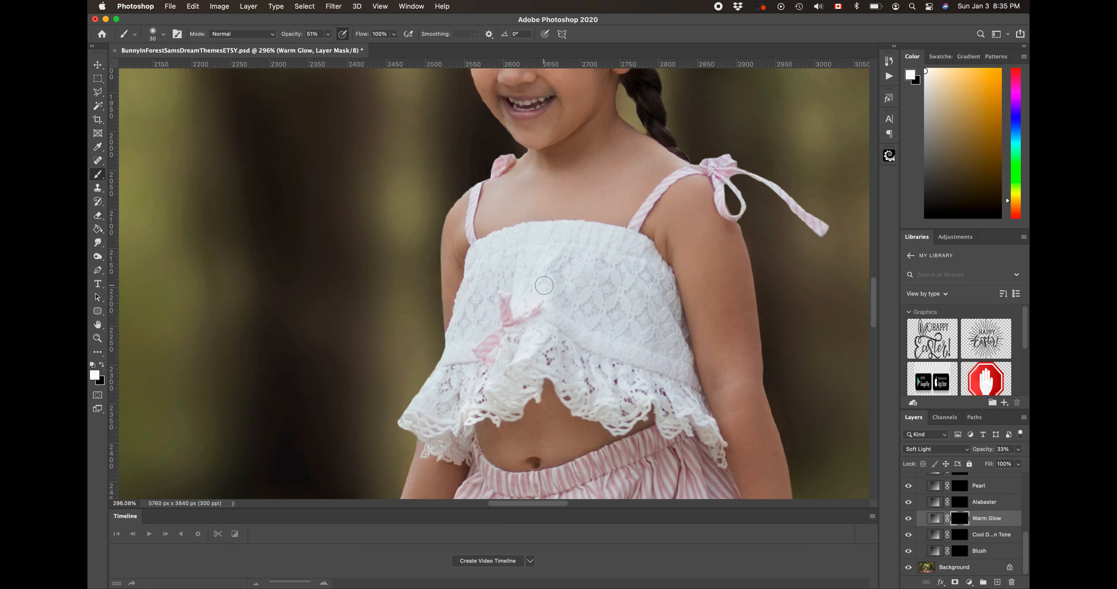
key(bracketright)
key(bracketleft)
click(605, 134)
Paint the Warm Glow tone down the arm farther from the bunny with a 60 px brush, shrinking to 10 px for the hand.
scroll(611, 82, down, 5)
scroll(611, 82, right, 2)
key(bracketright)
key(bracketright)
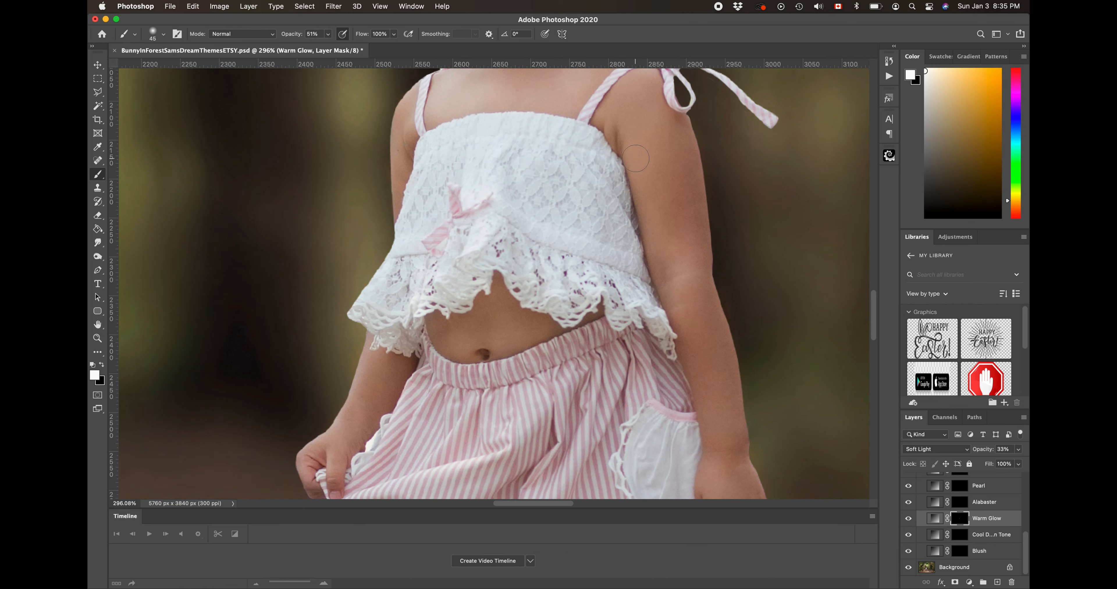
click(675, 287)
key(bracketright)
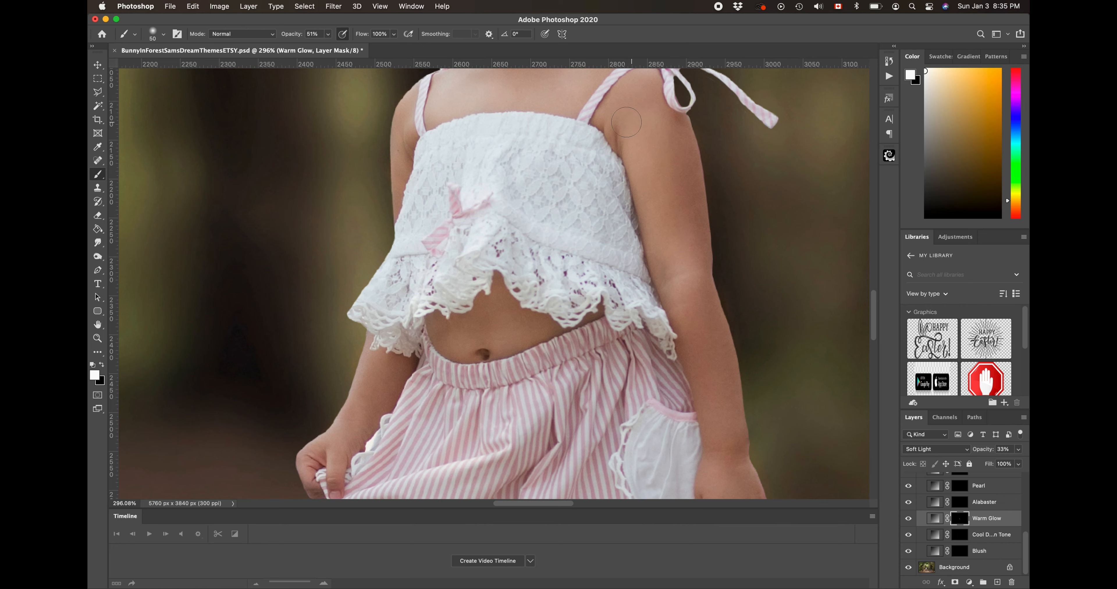
scroll(573, 241, down, 5)
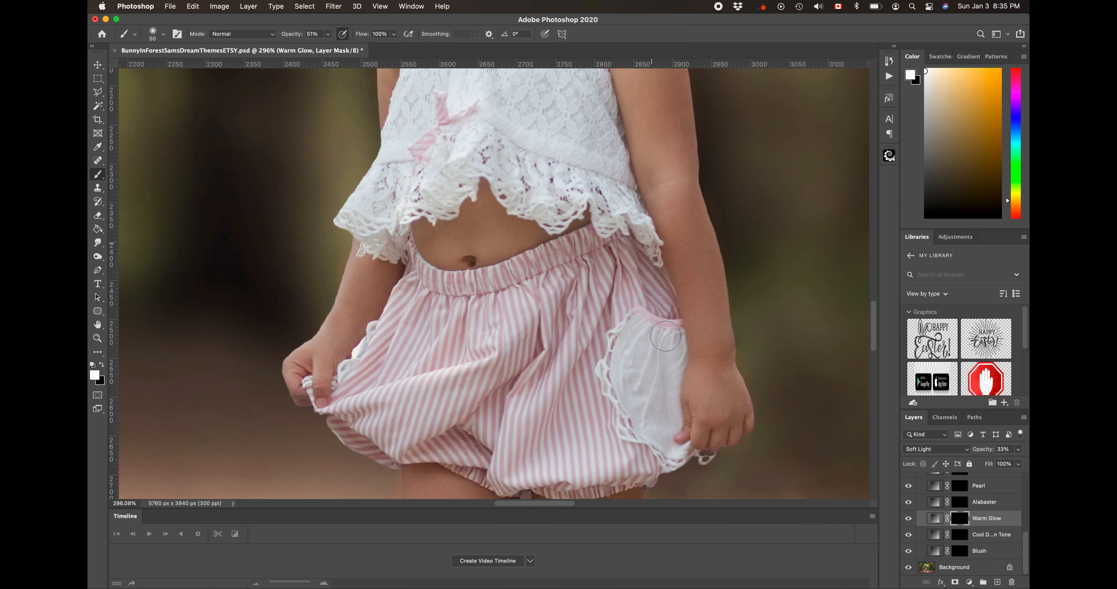
key(bracketleft)
key(bracketleft)
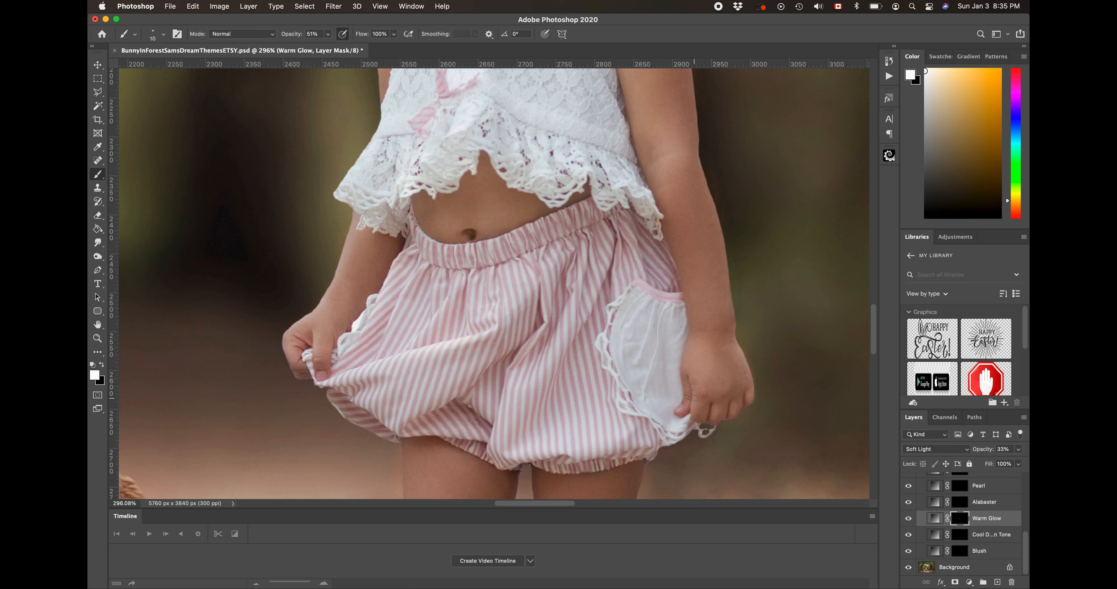
Paint the Warm Glow tone over the stomach at 45 px and the arm nearer the bunny at 40 px, using 25 px for hand and shoulder.
scroll(436, 251, up, 3)
scroll(436, 252, left, 3)
key(bracketright)
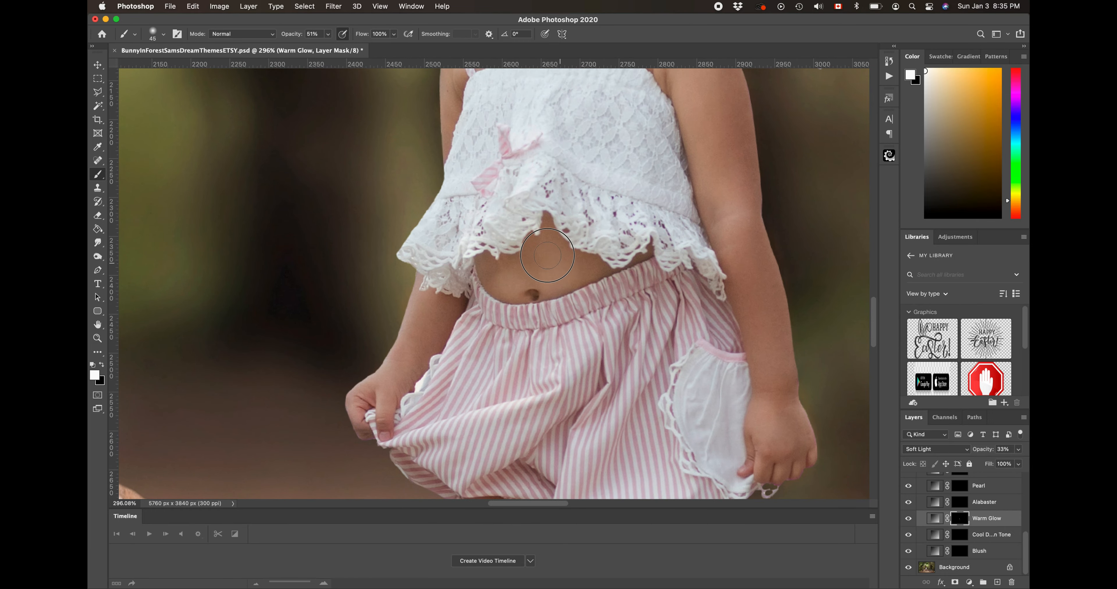
scroll(480, 269, down, 4)
scroll(480, 269, left, 3)
key(bracketleft)
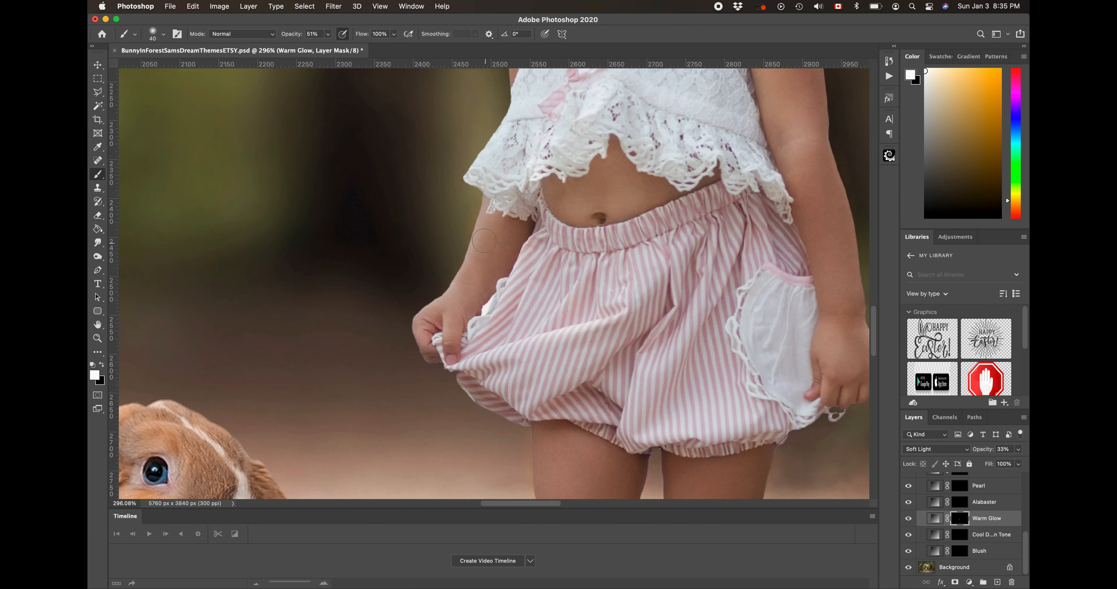
key(bracketleft)
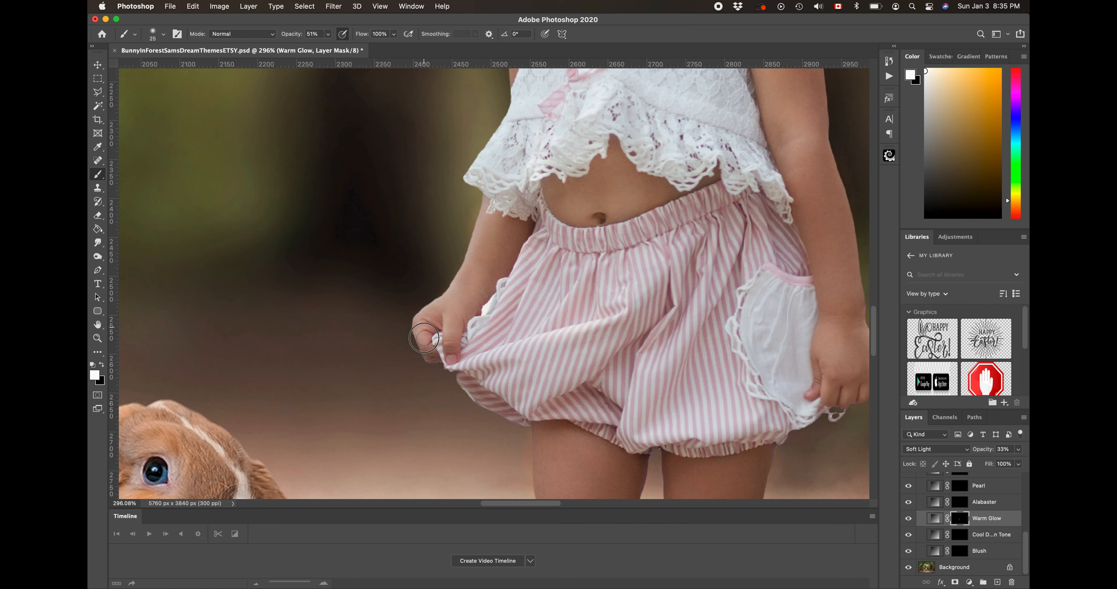
scroll(425, 329, up, 10)
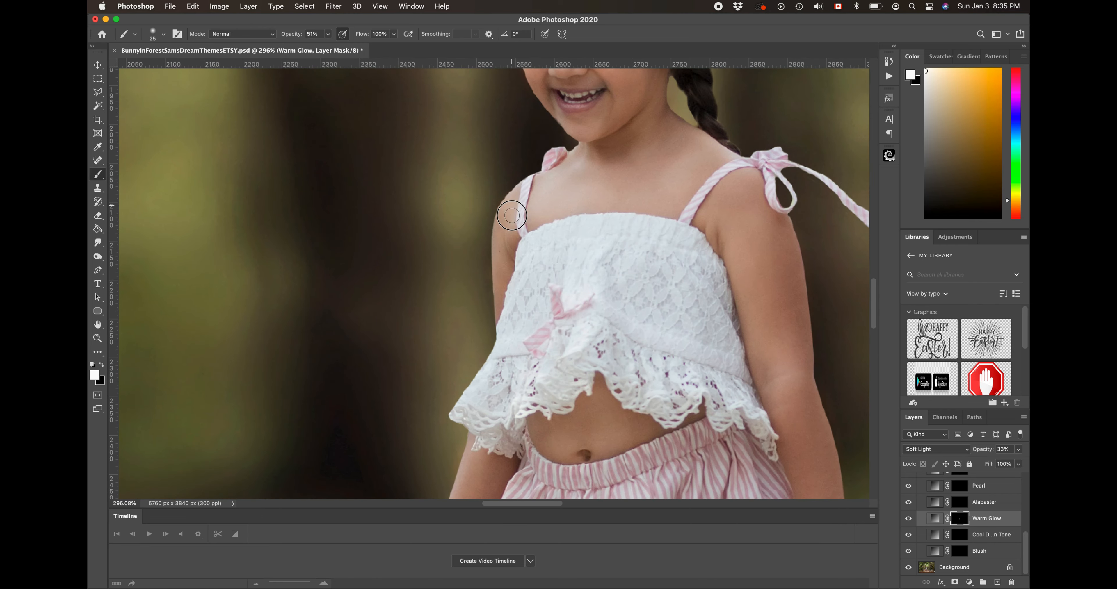
Paint the Warm Glow tone down both legs, reducing the brush from 90 px at the thighs to 60 px at the shins.
scroll(498, 298, down, 10)
scroll(498, 297, down, 4)
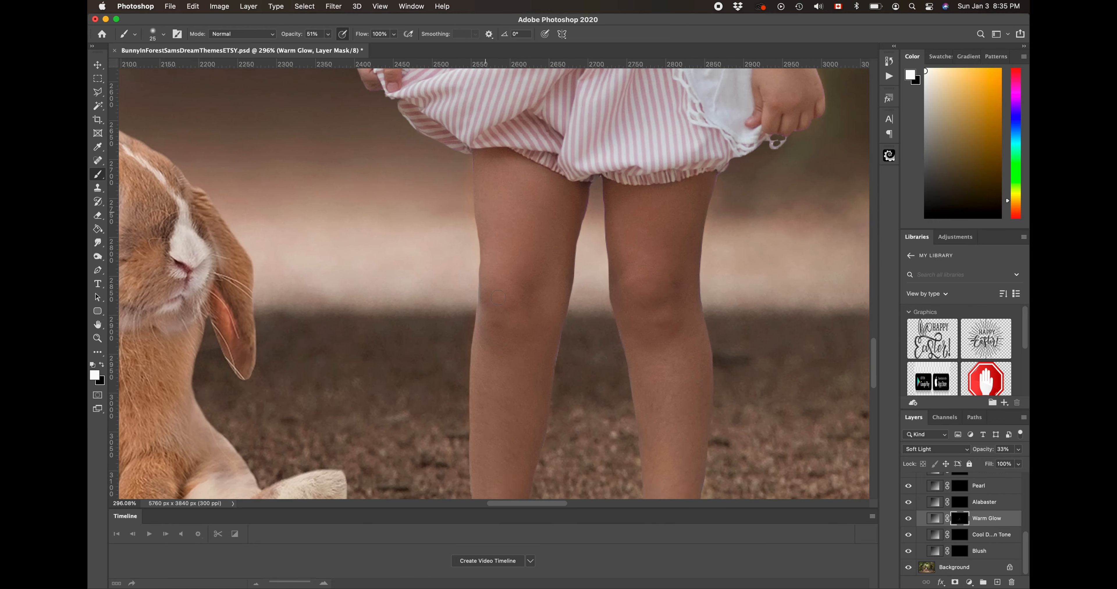
key(bracketright)
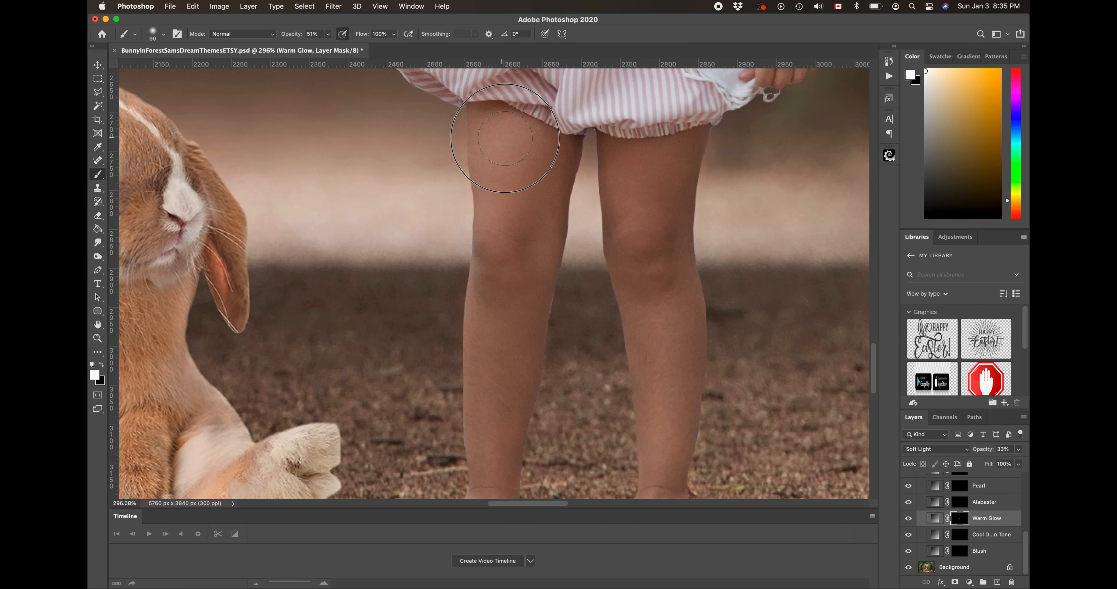
key(bracketright)
key(bracketleft)
key(bracketleft)
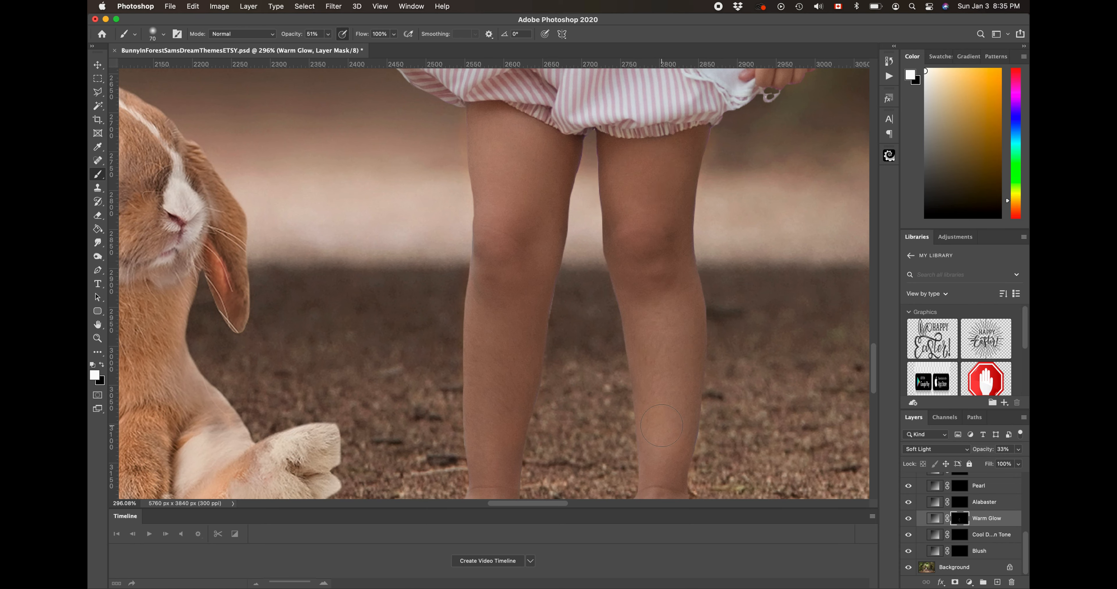
scroll(662, 425, down, 4)
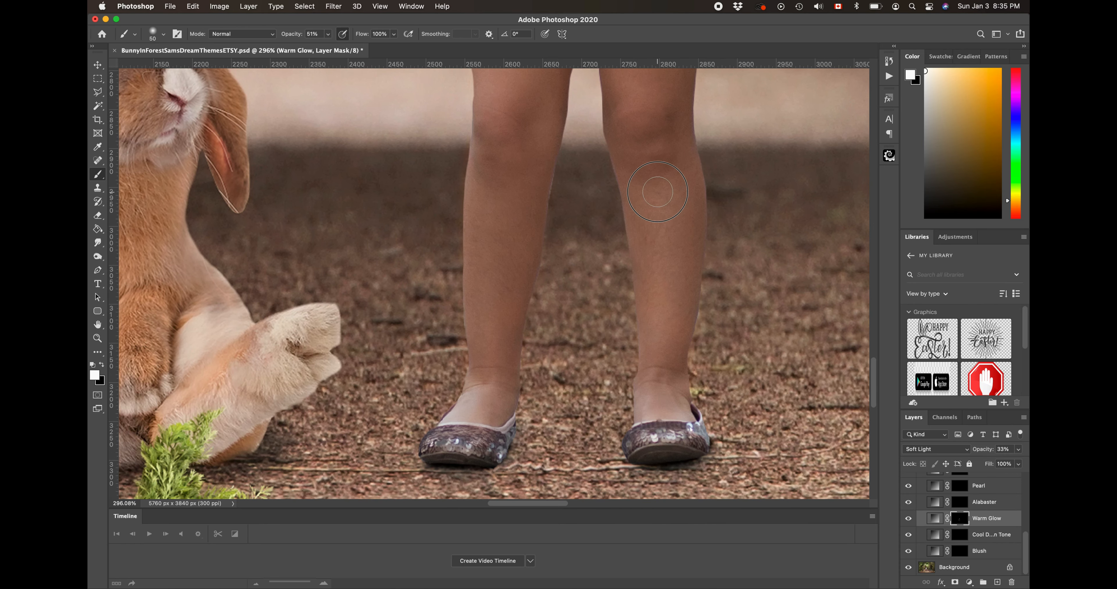
drag(657, 191, 664, 331)
Lower the brush opacity to 16% and lightly brush more Warm Glow down both lower legs.
click(329, 35)
mouse_move(504, 200)
mouse_down()
mouse_move(490, 325)
mouse_move(492, 212)
mouse_move(493, 331)
mouse_up()
drag(662, 215, 665, 359)
Toggle the Paint-On Skin Tones group's visibility to compare the girl's skin before and after against the whole scene.
scroll(672, 188, down, 8)
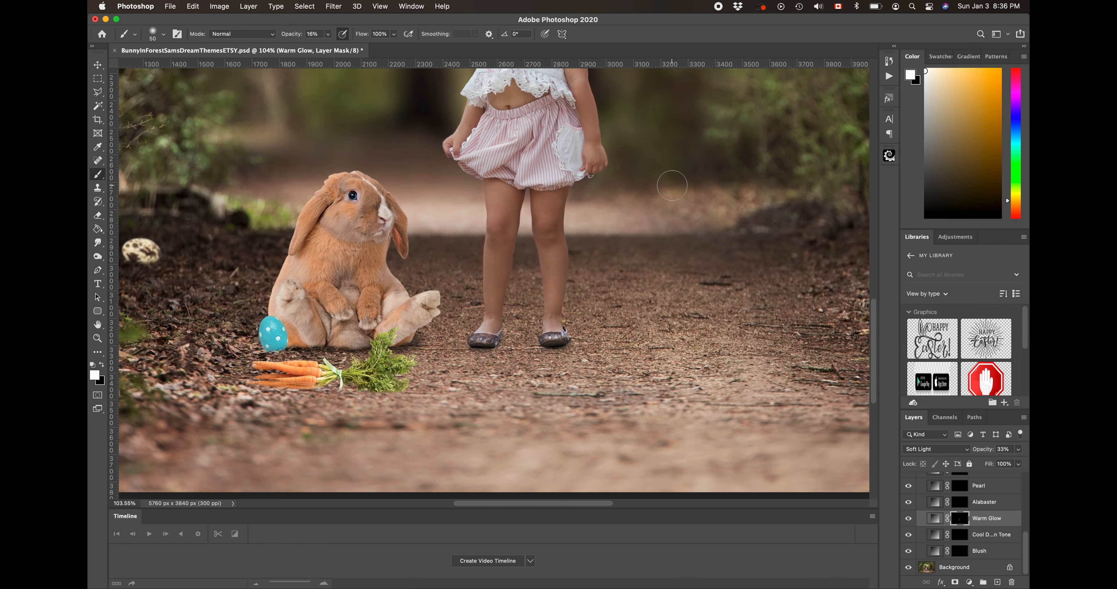
scroll(672, 186, down, 4)
scroll(672, 185, up, 5)
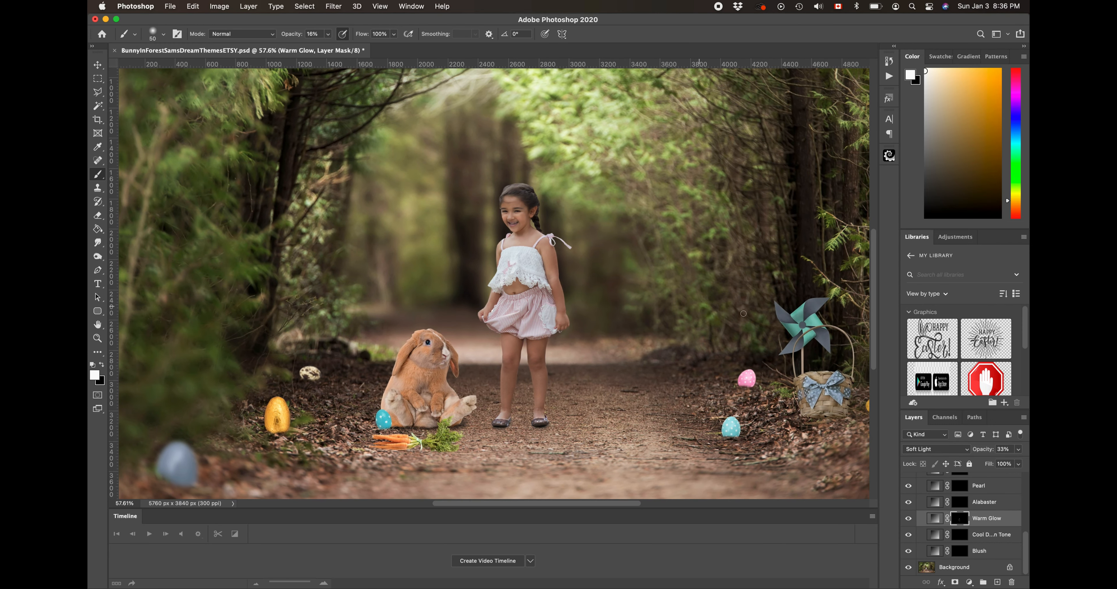
scroll(941, 505, up, 5)
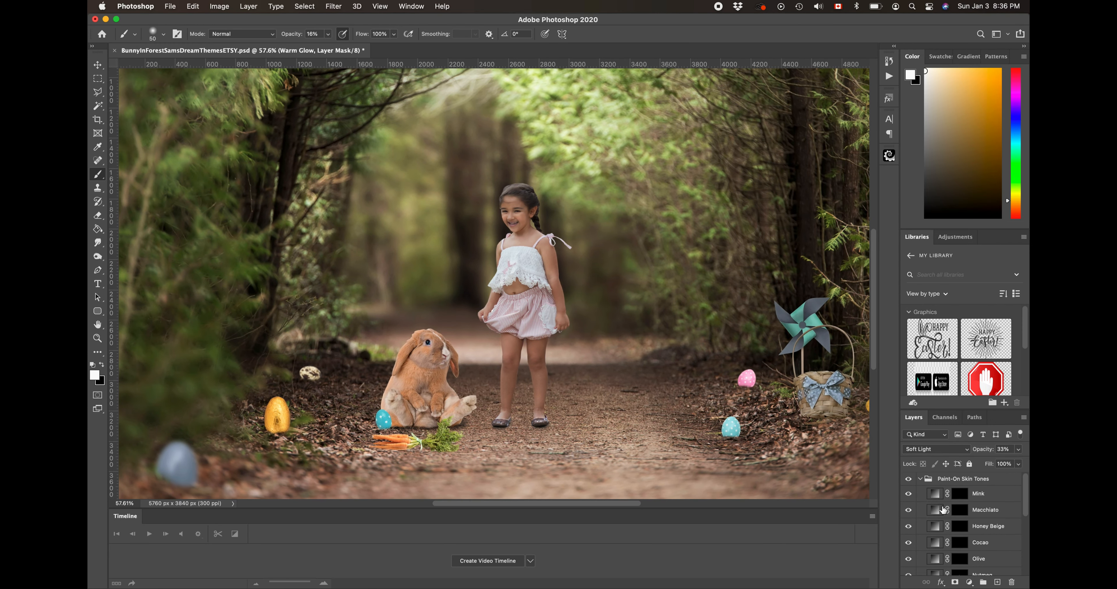
click(909, 479)
click(909, 479)
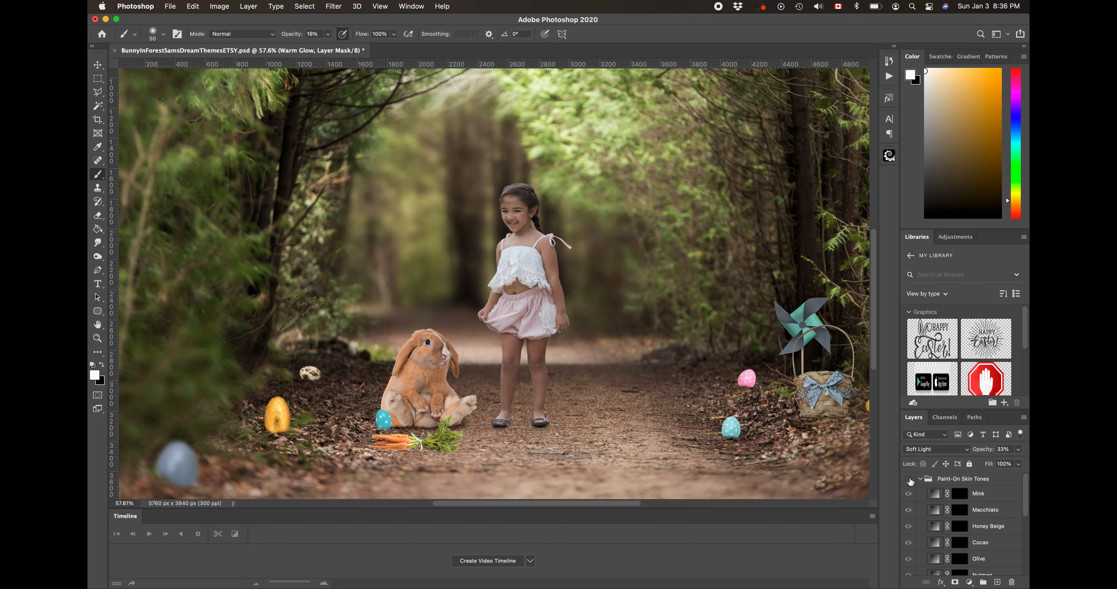
click(909, 479)
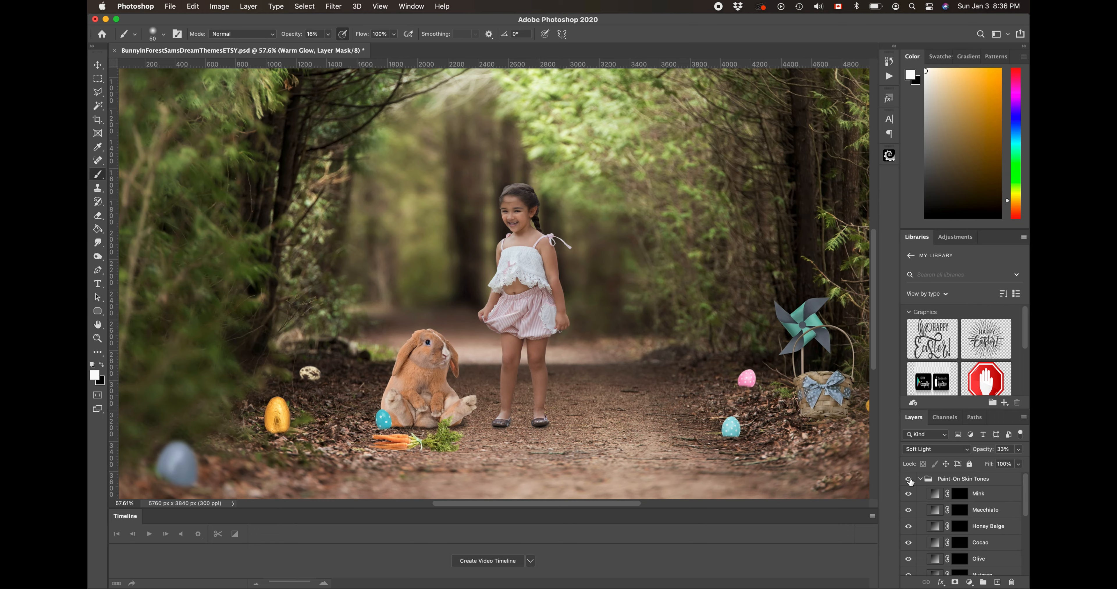
scroll(607, 322, down, 8)
scroll(607, 323, up, 7)
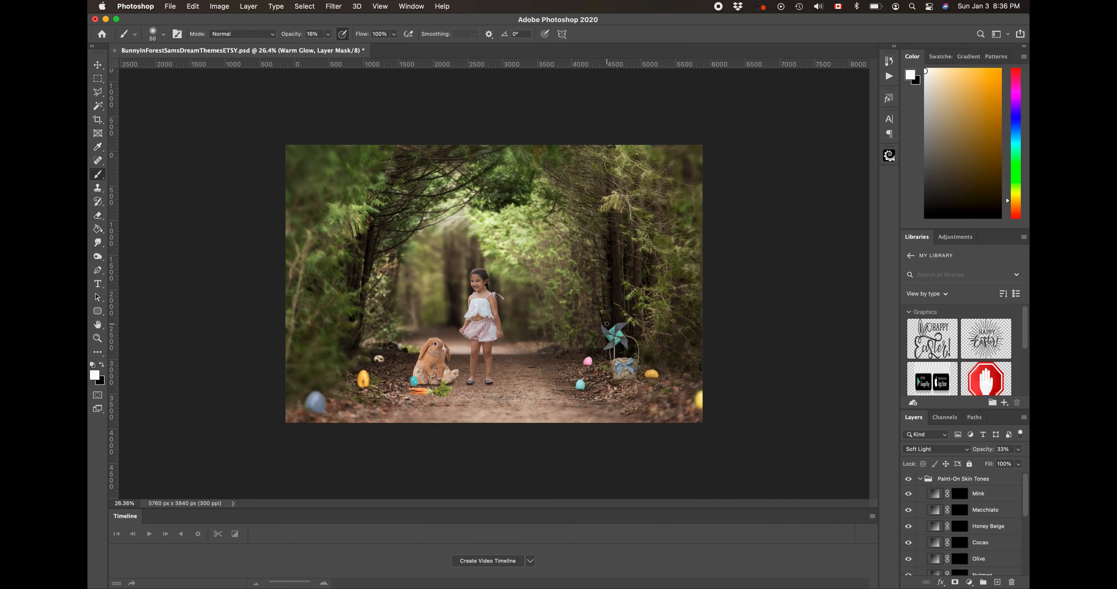
scroll(607, 324, up, 1)
Flatten the image and run the Eye Palette action from the face touch-up brushes.
click(248, 6)
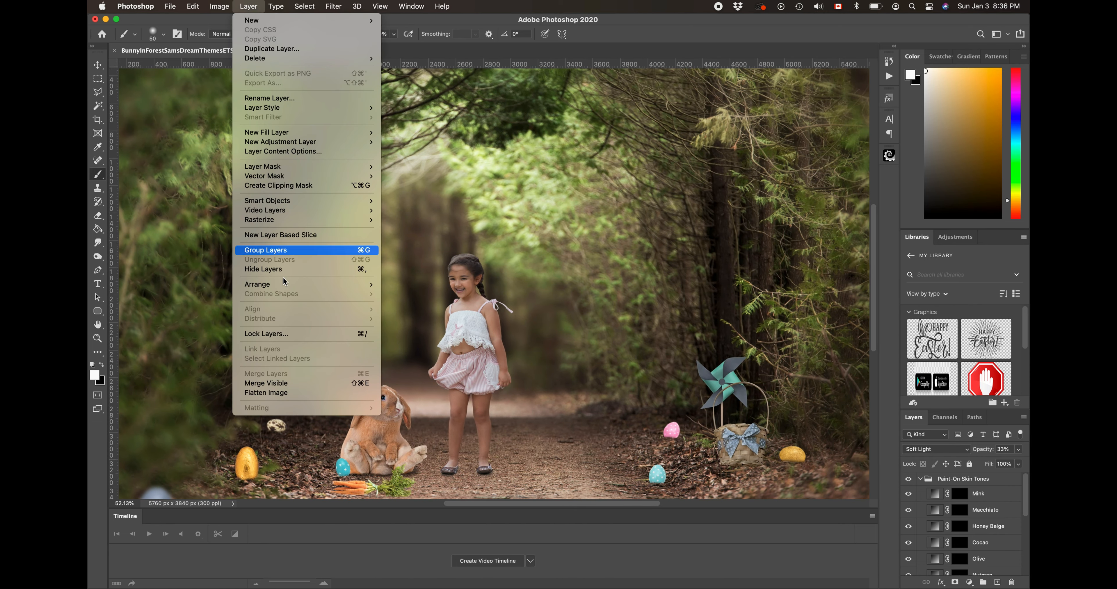
click(266, 393)
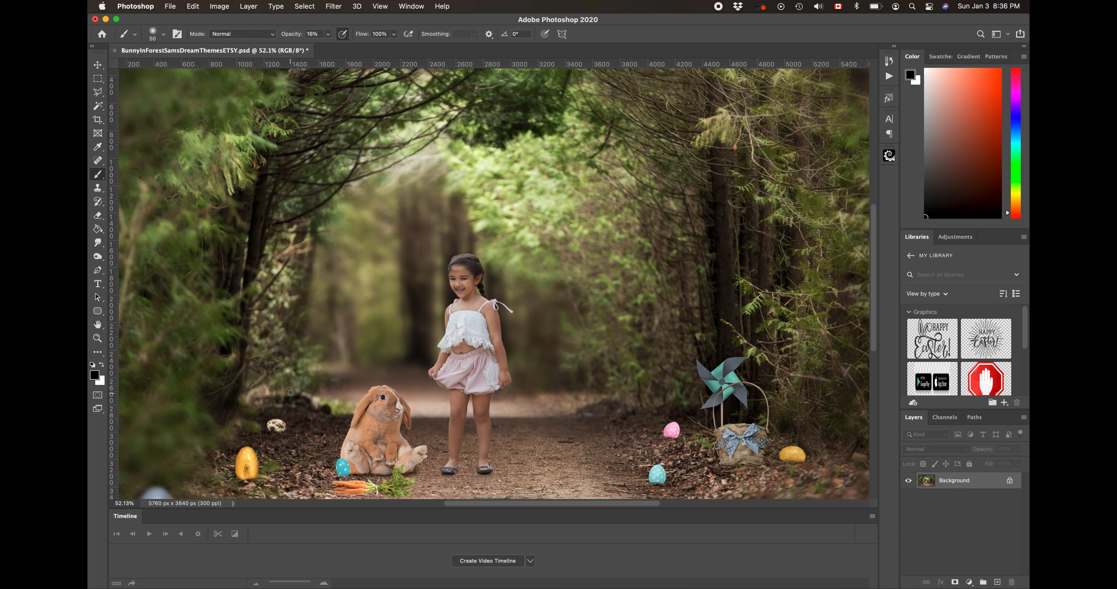
click(889, 76)
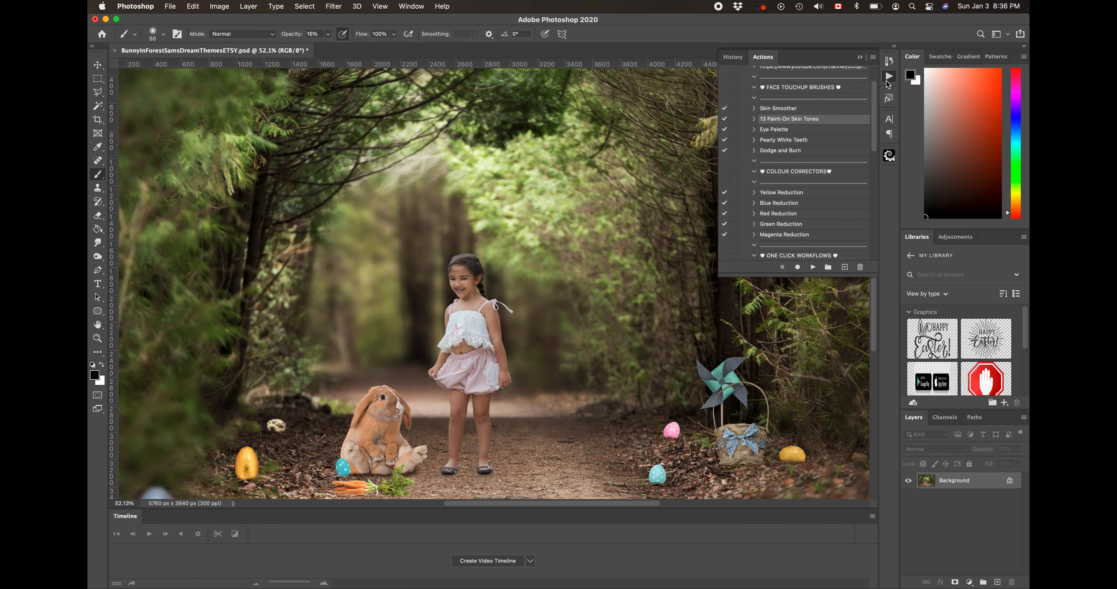
click(809, 130)
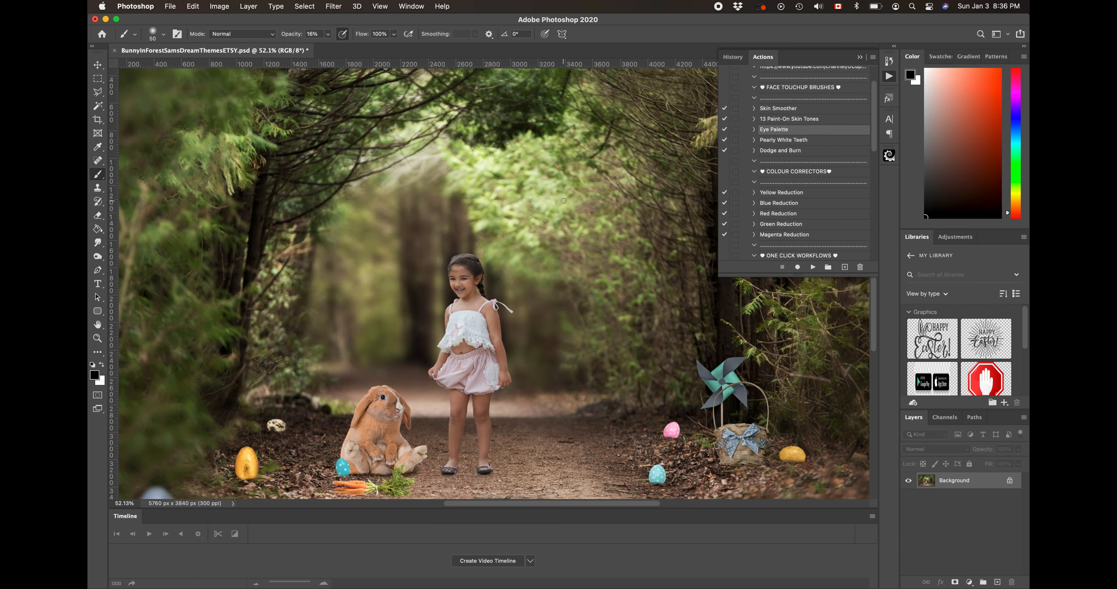
scroll(563, 201, up, 8)
scroll(565, 201, down, 3)
scroll(565, 201, left, 4)
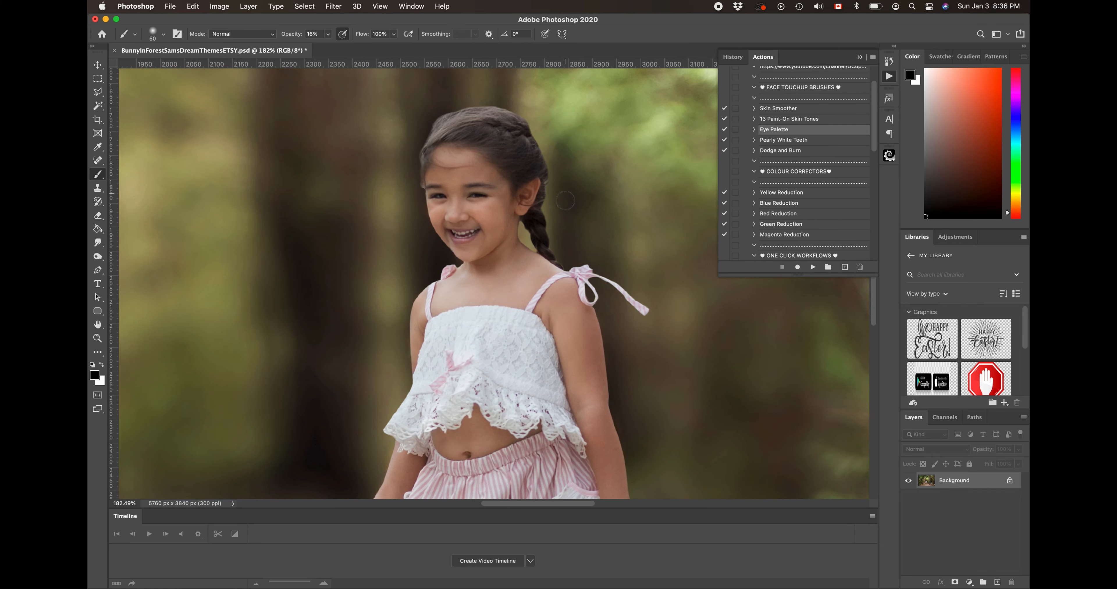
scroll(565, 201, up, 3)
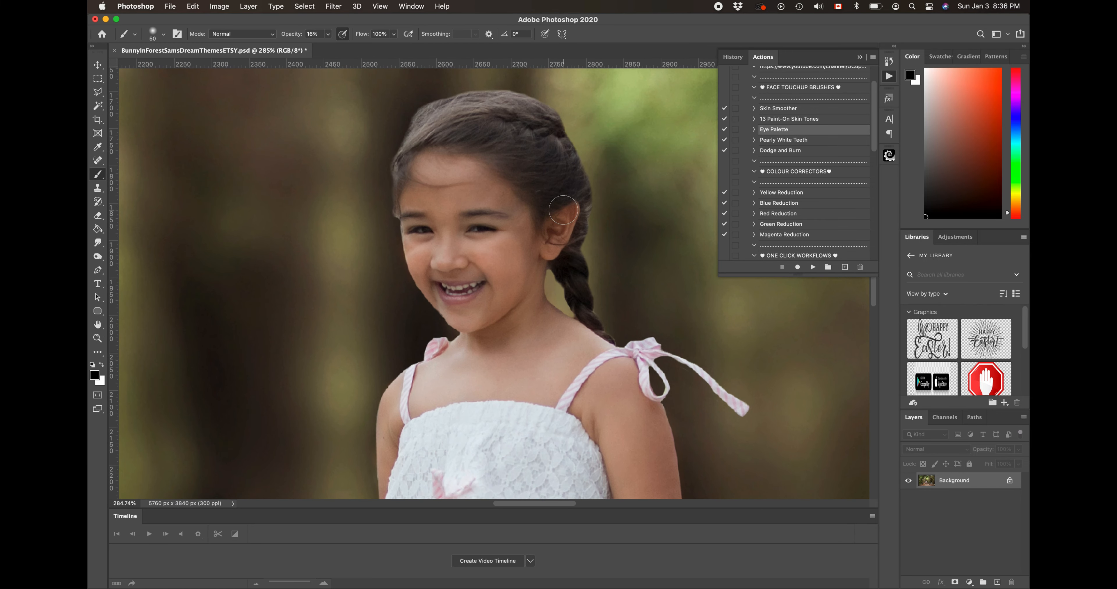
click(813, 267)
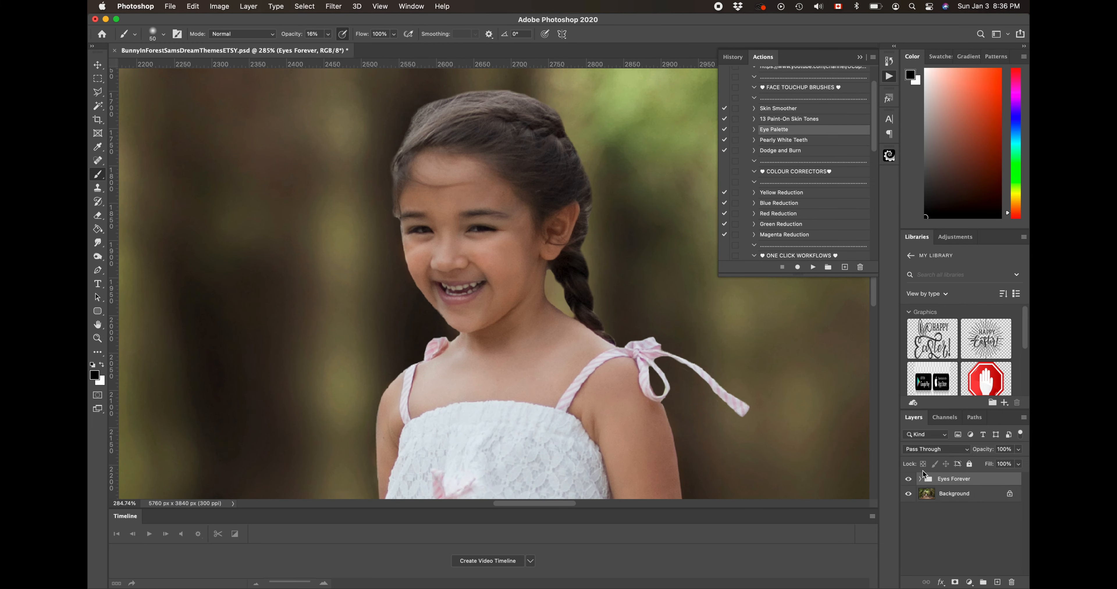
Brush white onto the Brighten and Pop mask over the girl's eyes with a small brush at 76% opacity.
click(919, 479)
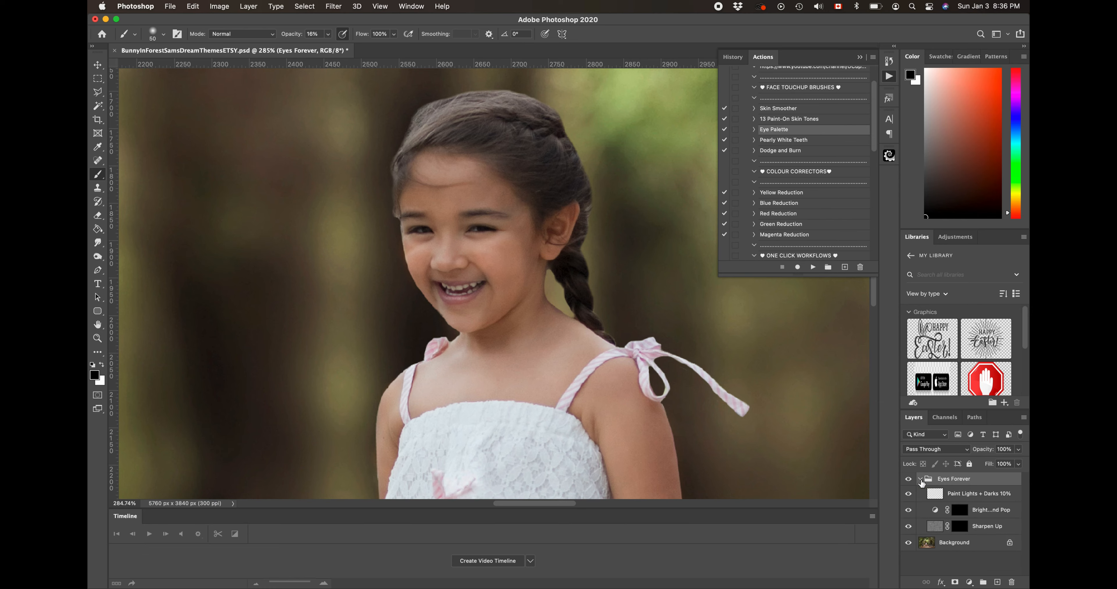
click(953, 512)
key(x)
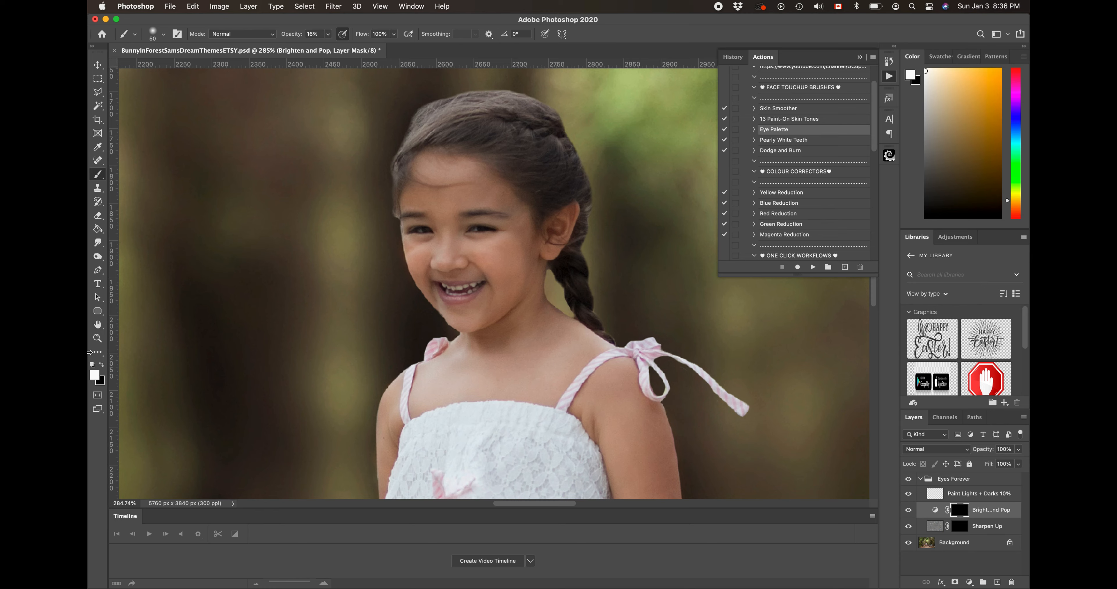
click(328, 34)
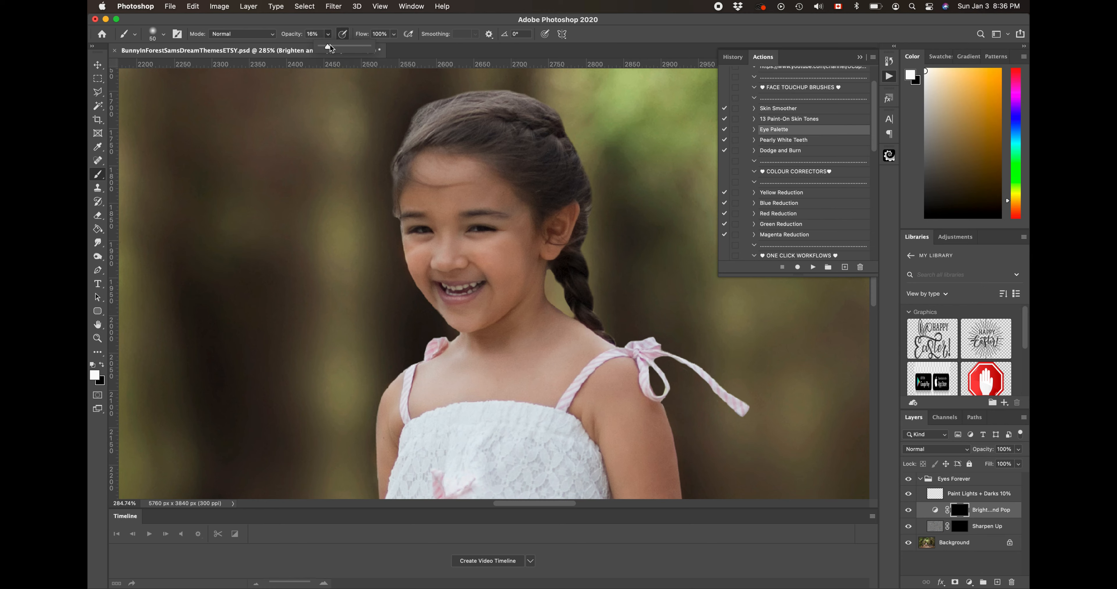
drag(329, 48, 358, 47)
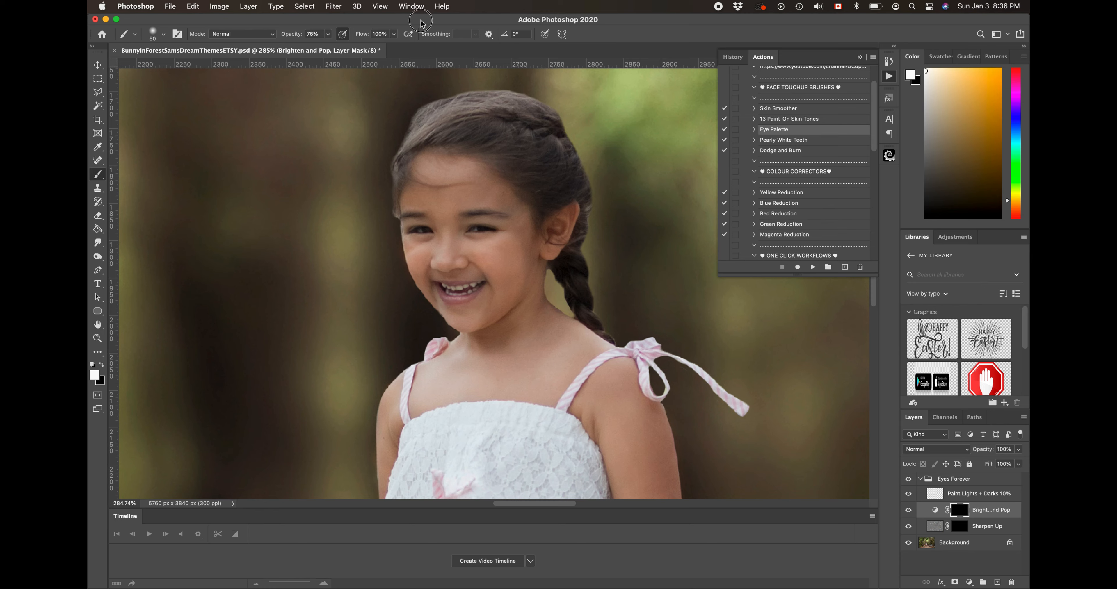
key(bracketleft)
Paint the Sharpen Up layer mask over both of the girl's eyes with the same small white brush.
click(955, 531)
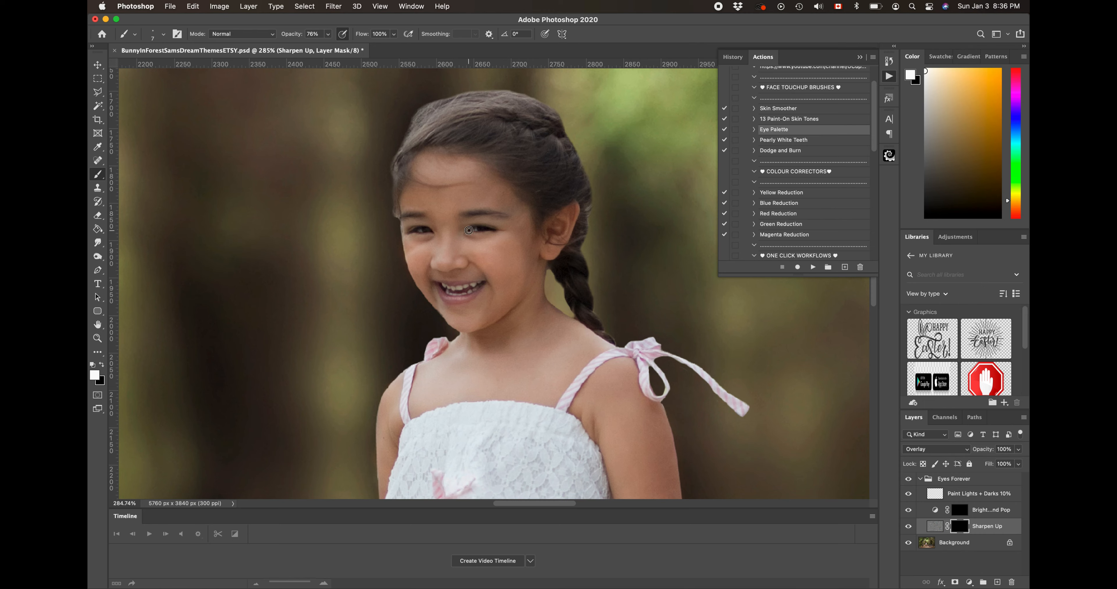
mouse_move(469, 230)
mouse_down()
mouse_move(494, 229)
mouse_move(417, 229)
mouse_up()
click(357, 6)
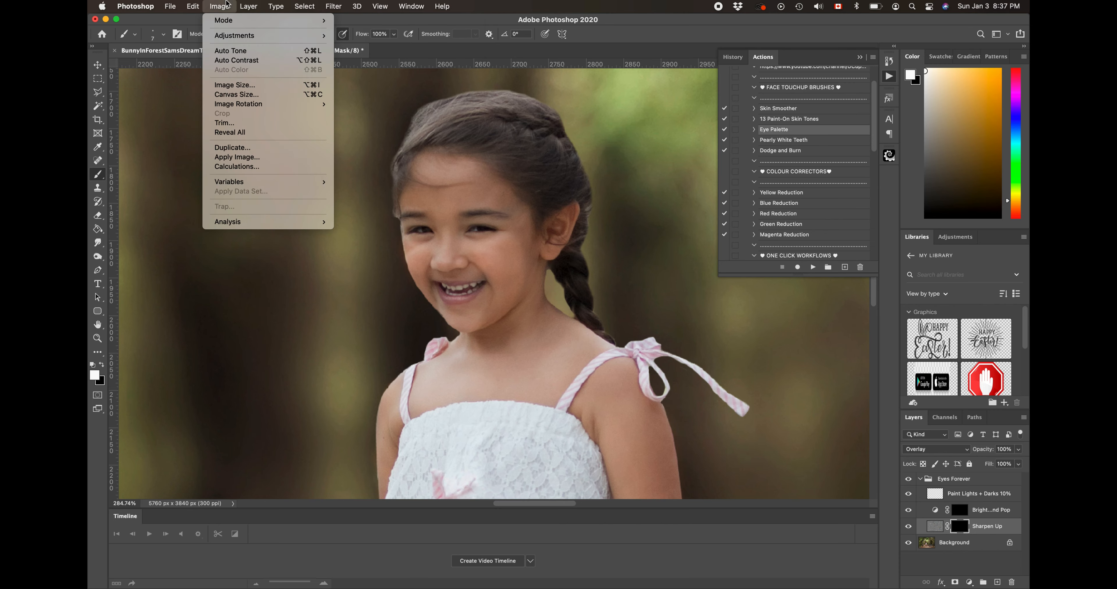
Flatten the image and run the Pearly White Teeth action from the face touch-up brushes.
click(281, 393)
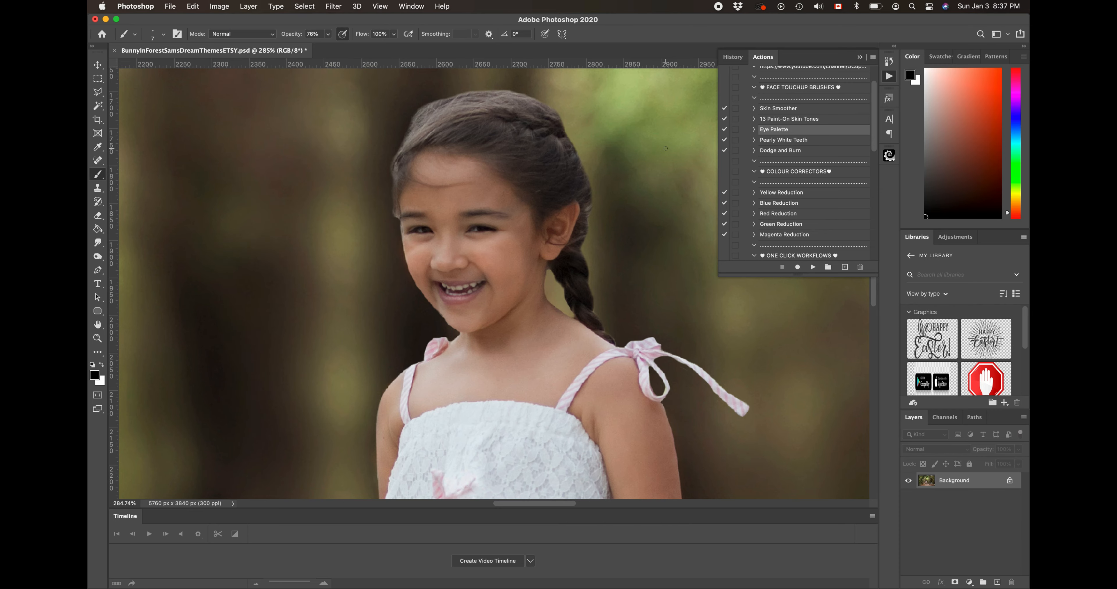
click(783, 142)
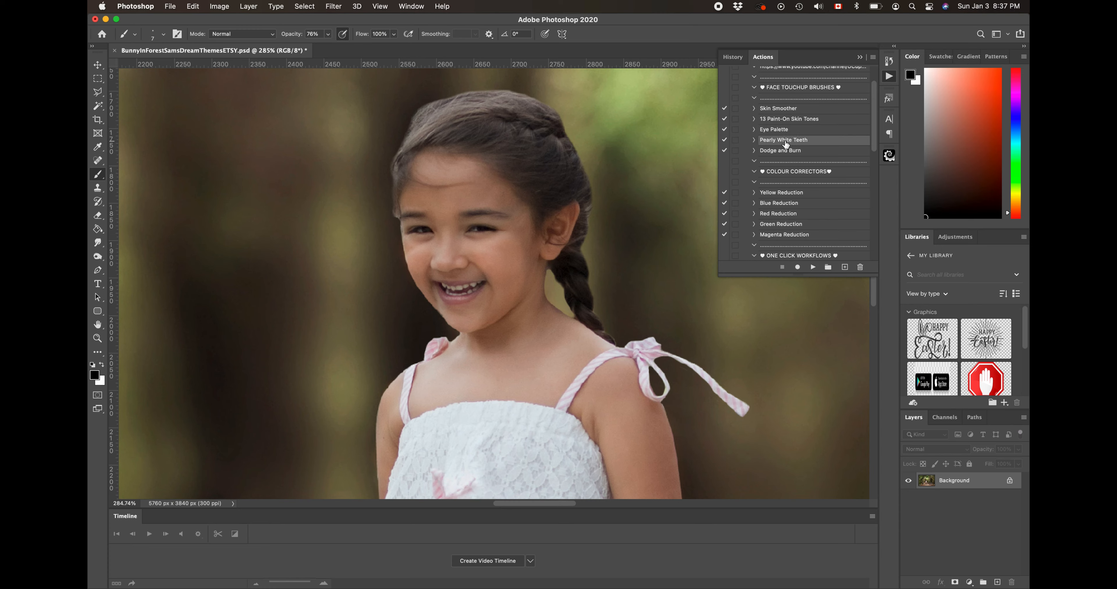
click(813, 267)
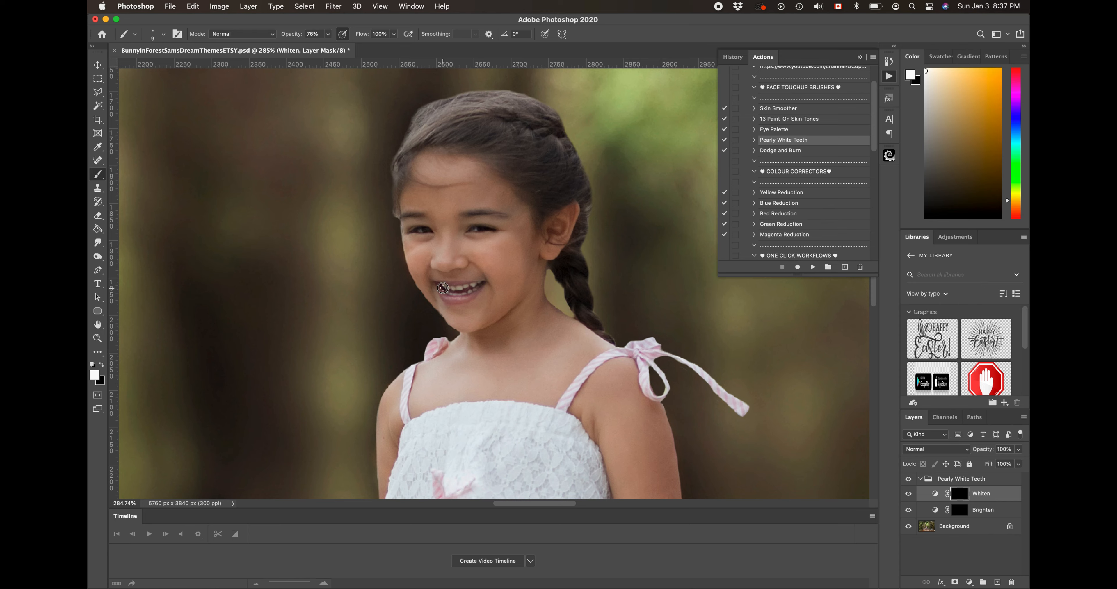
Paint the Whiten and Brighten layer masks over the girl's teeth with a small white brush at 76% opacity.
drag(442, 288, 476, 285)
click(960, 508)
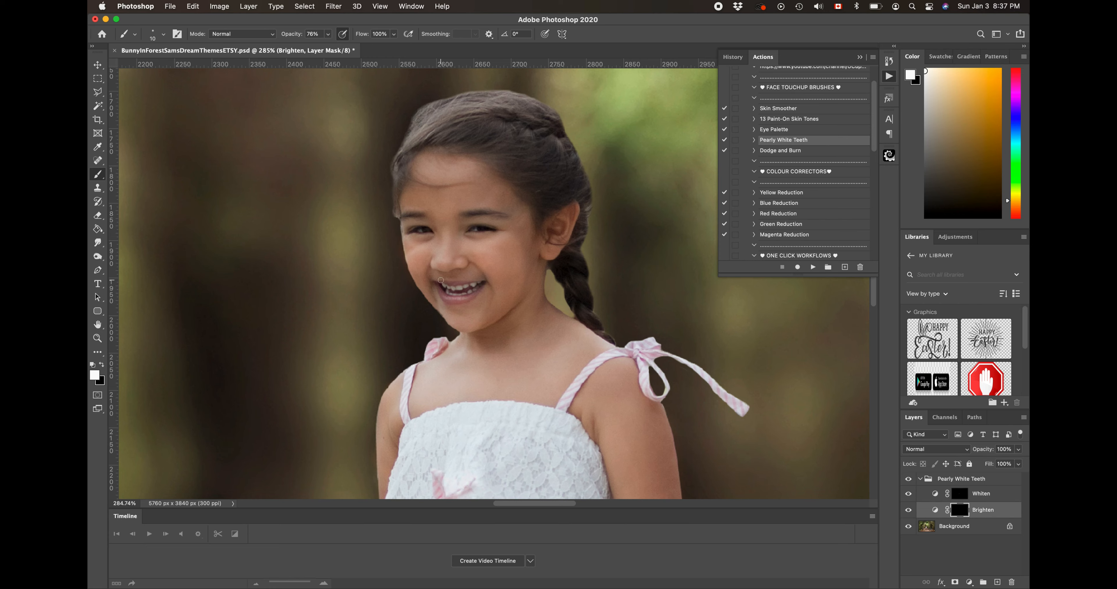
mouse_move(444, 288)
mouse_down()
mouse_move(476, 284)
mouse_move(441, 283)
mouse_move(455, 295)
mouse_move(477, 286)
mouse_move(442, 285)
mouse_move(477, 286)
mouse_move(456, 292)
mouse_up()
key(super+0)
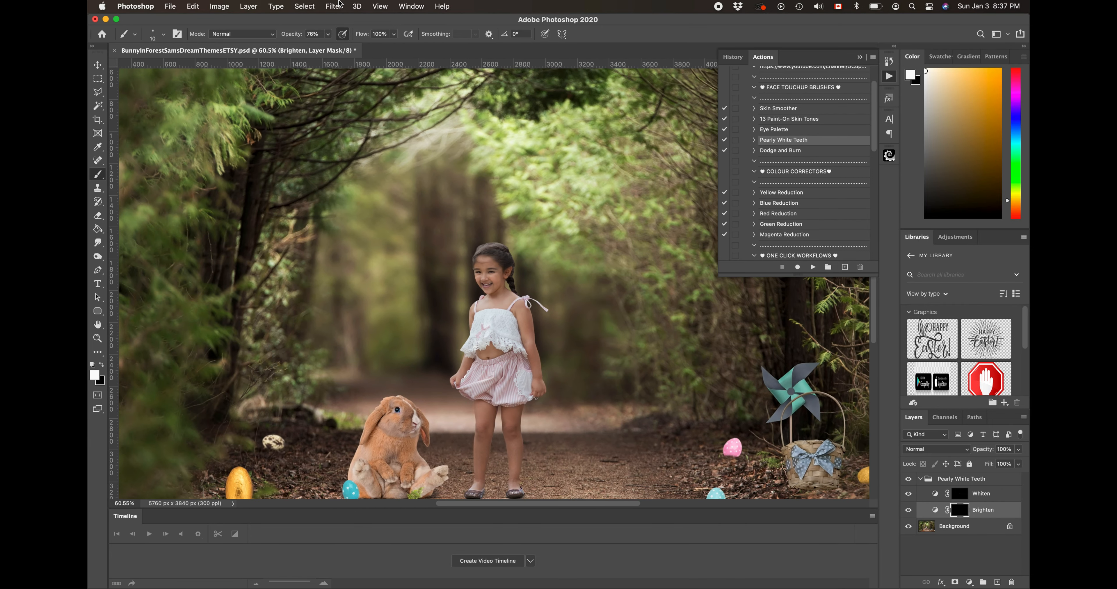
Flatten the image and run the Magenta Reduction colour corrector to treat the purple fringe along the girl's legs.
click(339, 3)
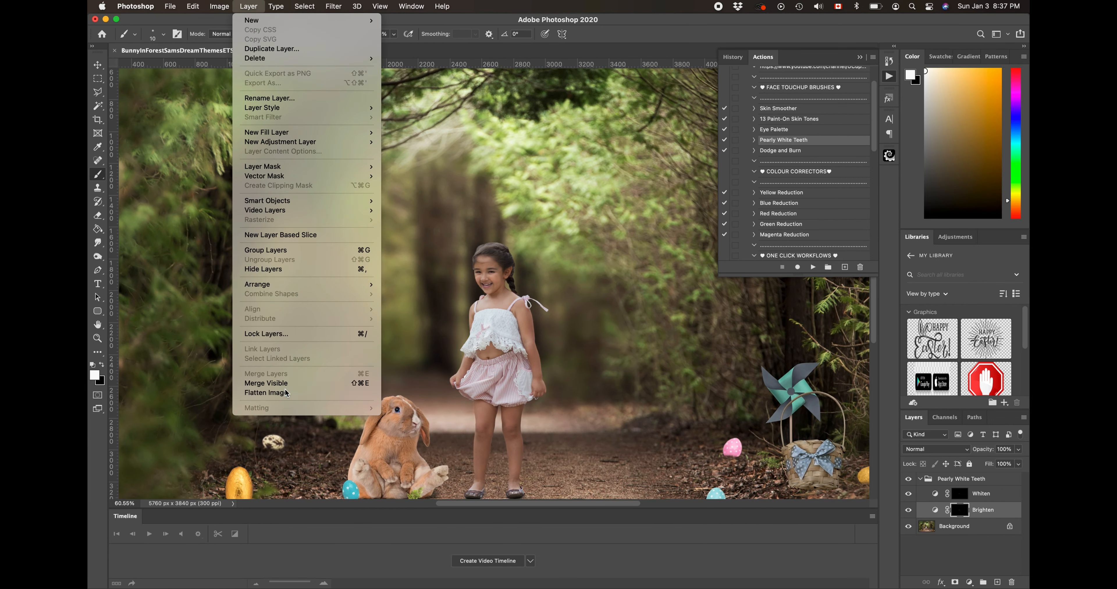
click(285, 393)
scroll(530, 280, down, 6)
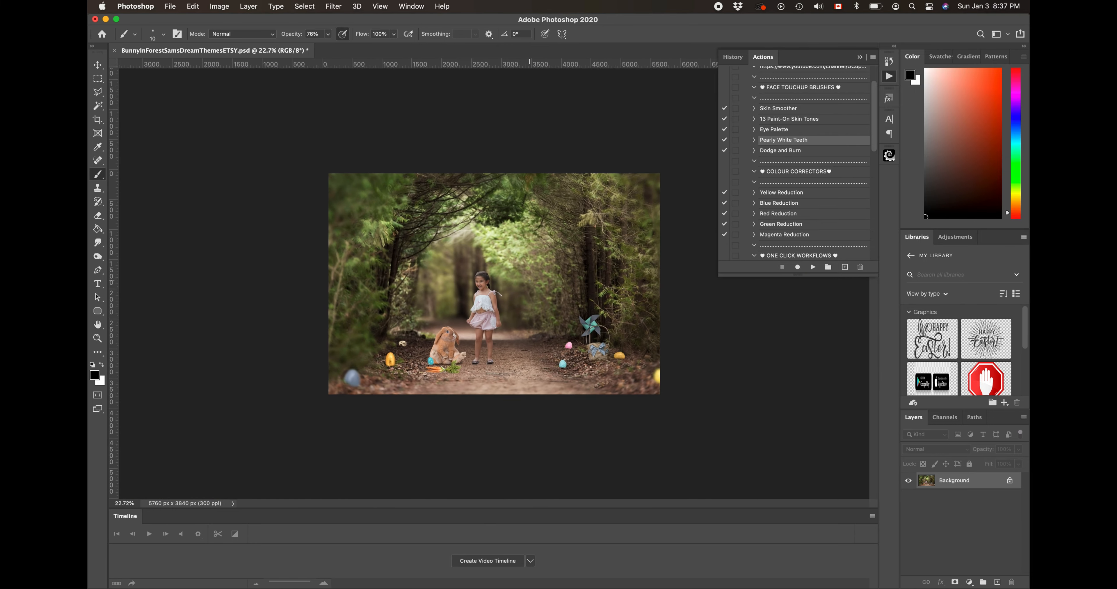
scroll(529, 280, up, 4)
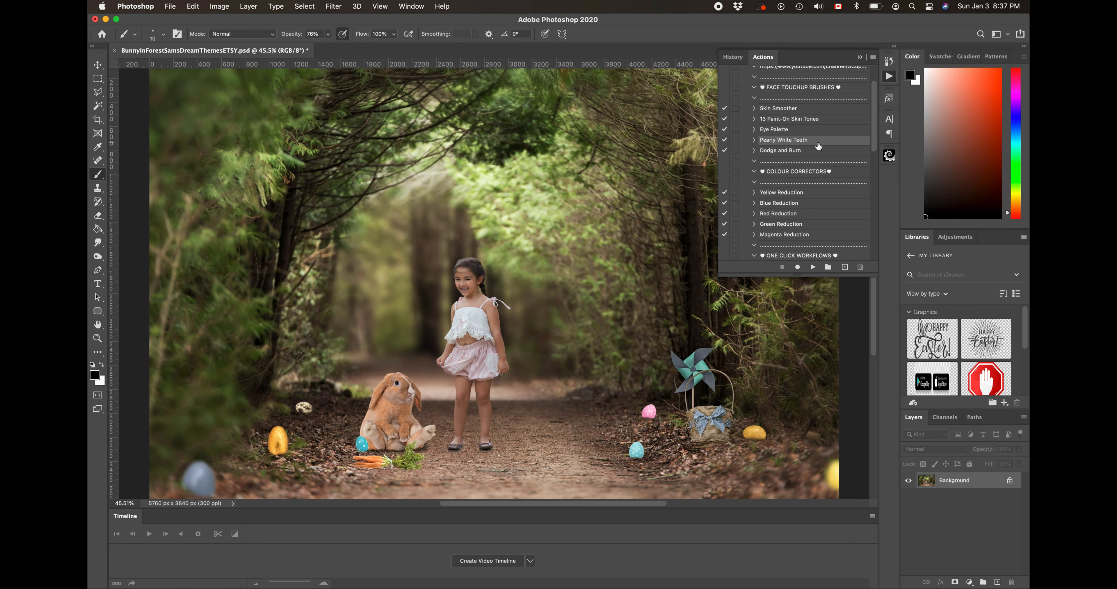
scroll(818, 146, up, 2)
scroll(811, 168, down, 4)
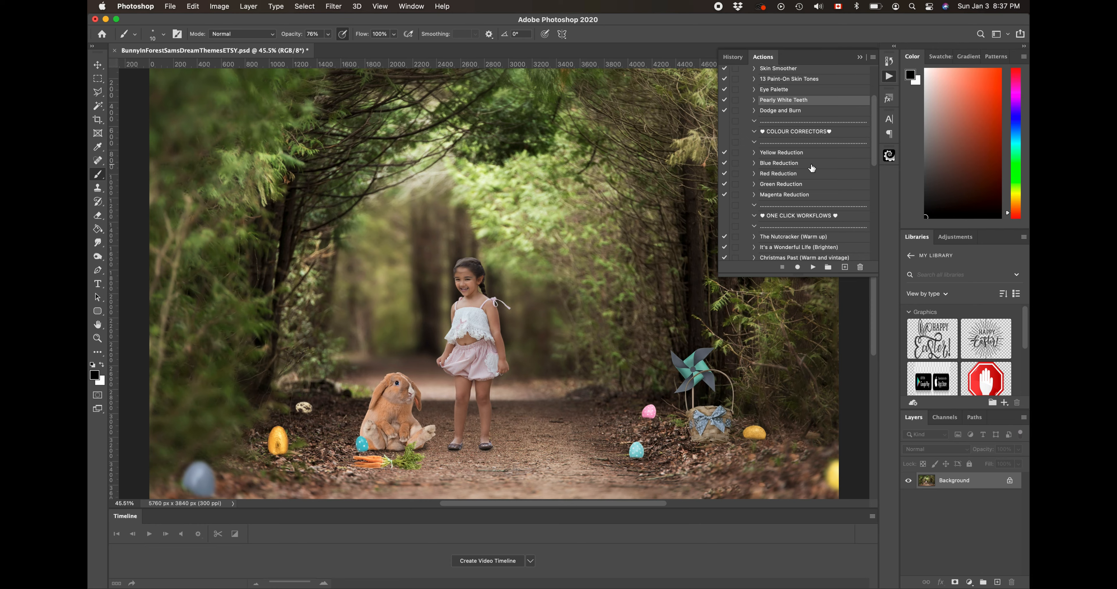
scroll(822, 185, down, 3)
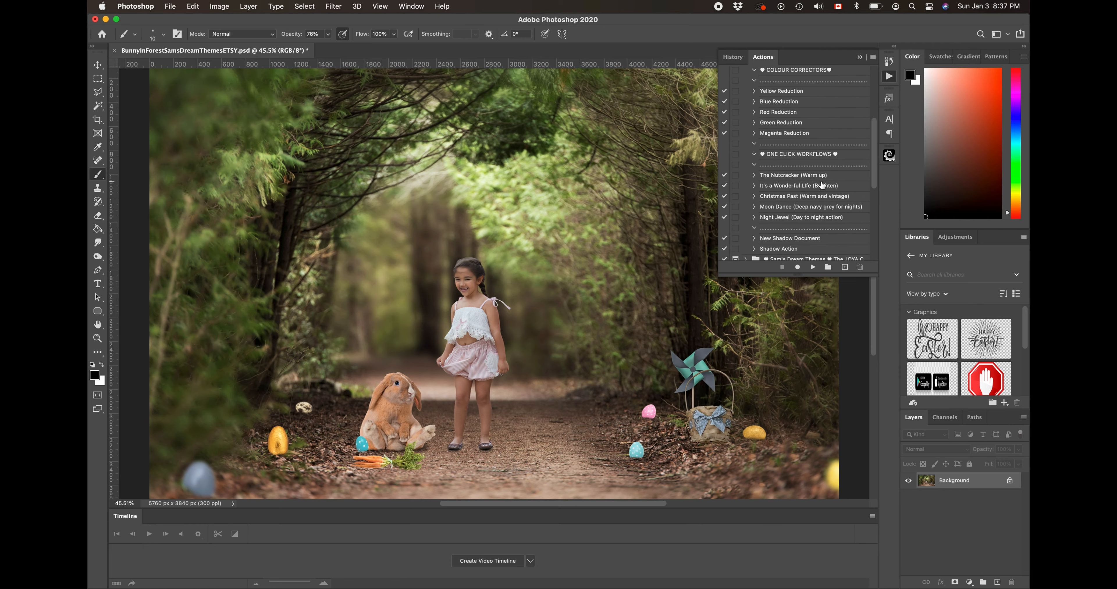
scroll(822, 185, down, 1)
scroll(577, 256, up, 10)
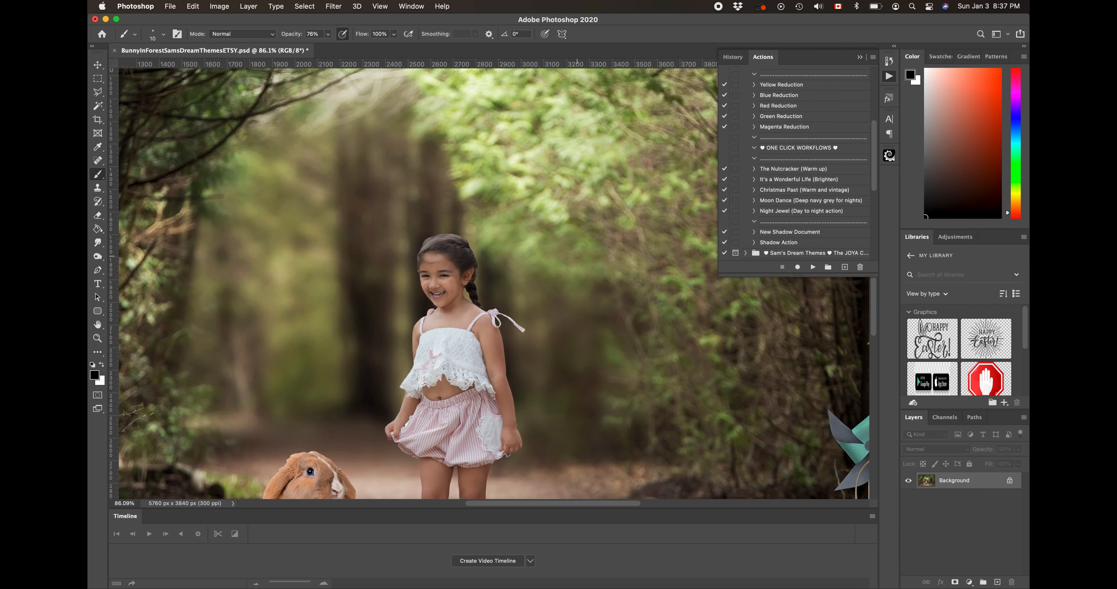
scroll(571, 236, up, 8)
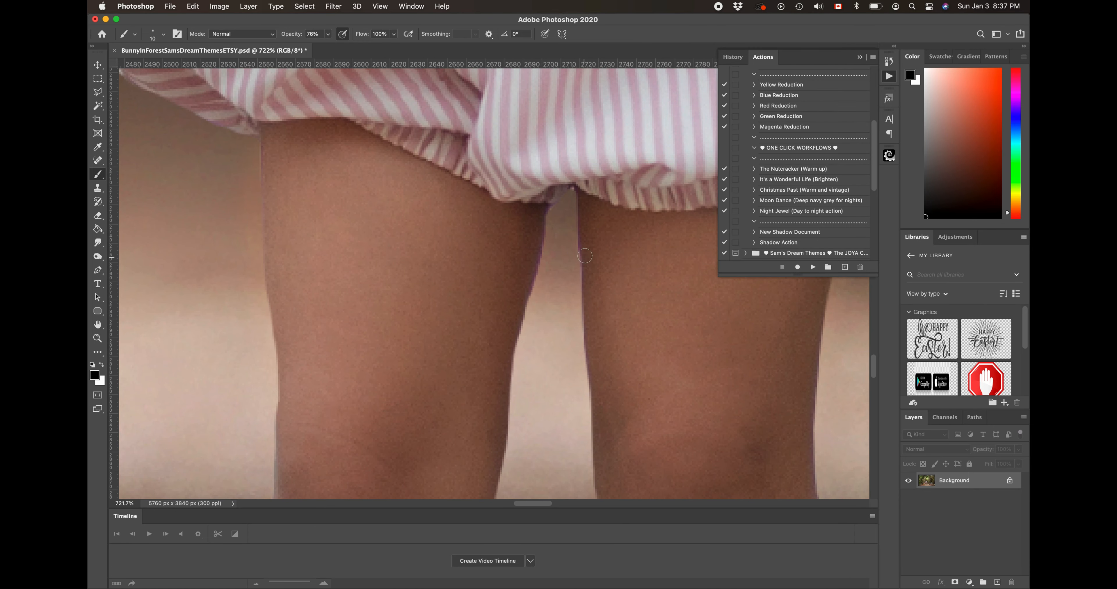
click(768, 127)
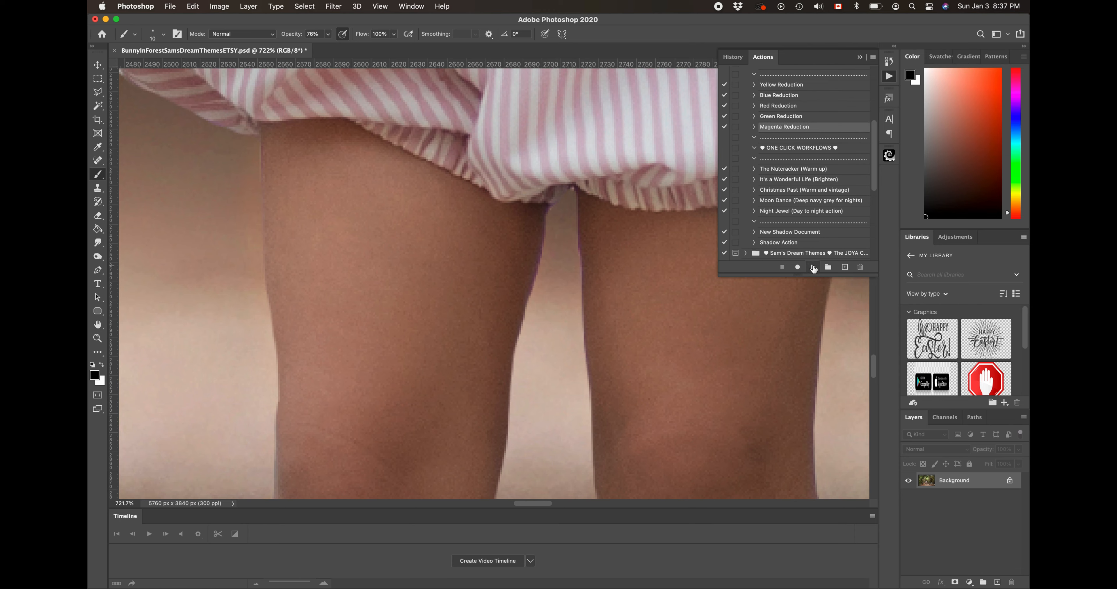
click(813, 268)
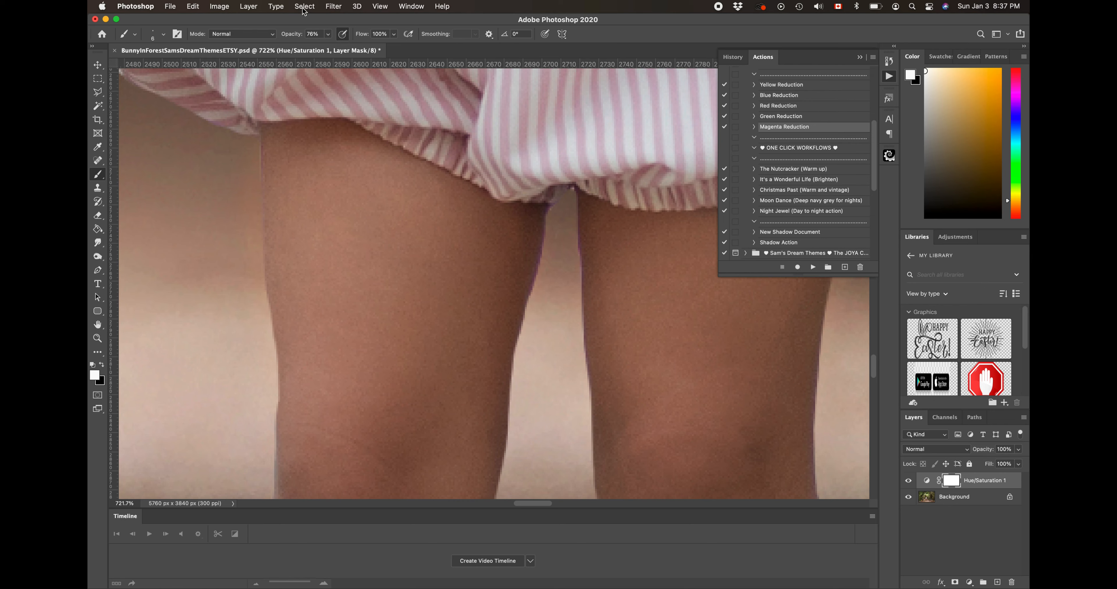
Set the brush opacity to 100% and flatten the magenta-reducing Hue/Saturation layer into the background.
click(327, 34)
drag(328, 49, 349, 48)
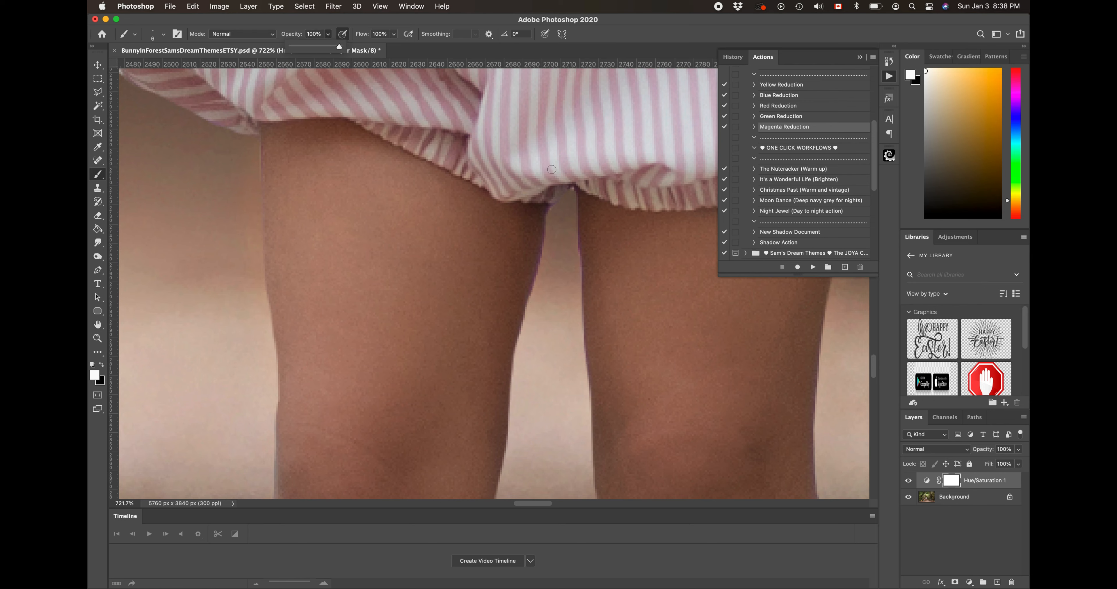
key(bracketright)
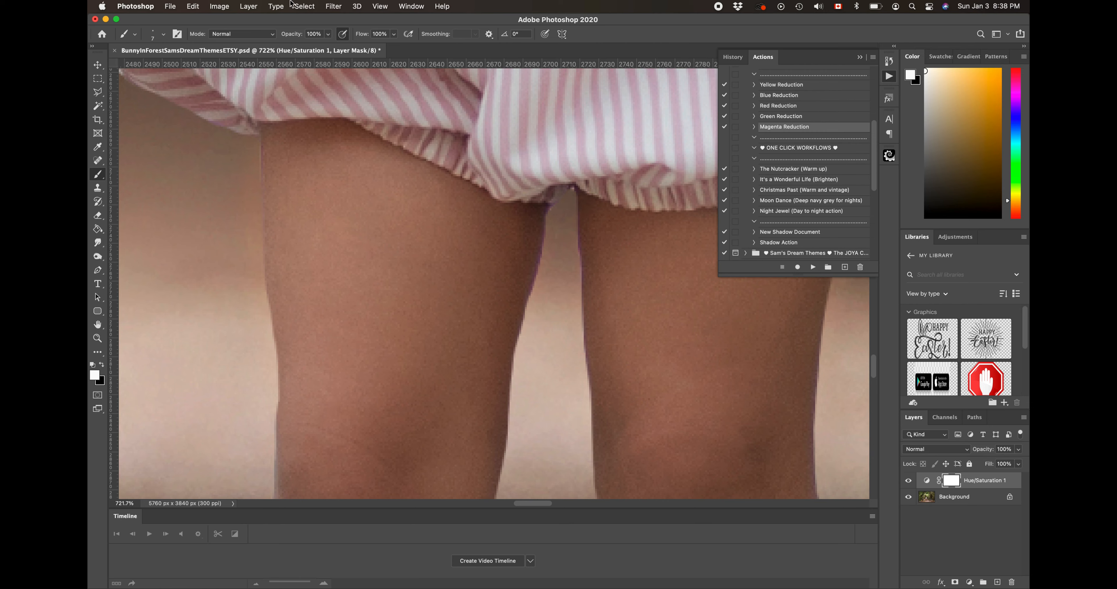
click(249, 6)
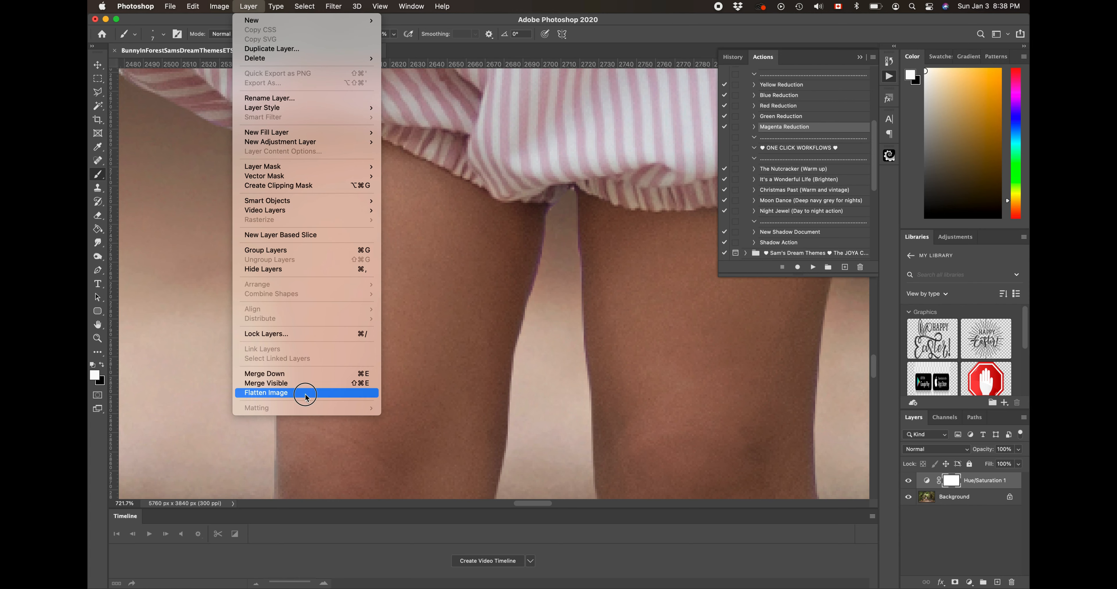
click(304, 384)
Run the Red Reduction action and brush white onto its mask along the fringed edge between the girl's thighs.
click(787, 96)
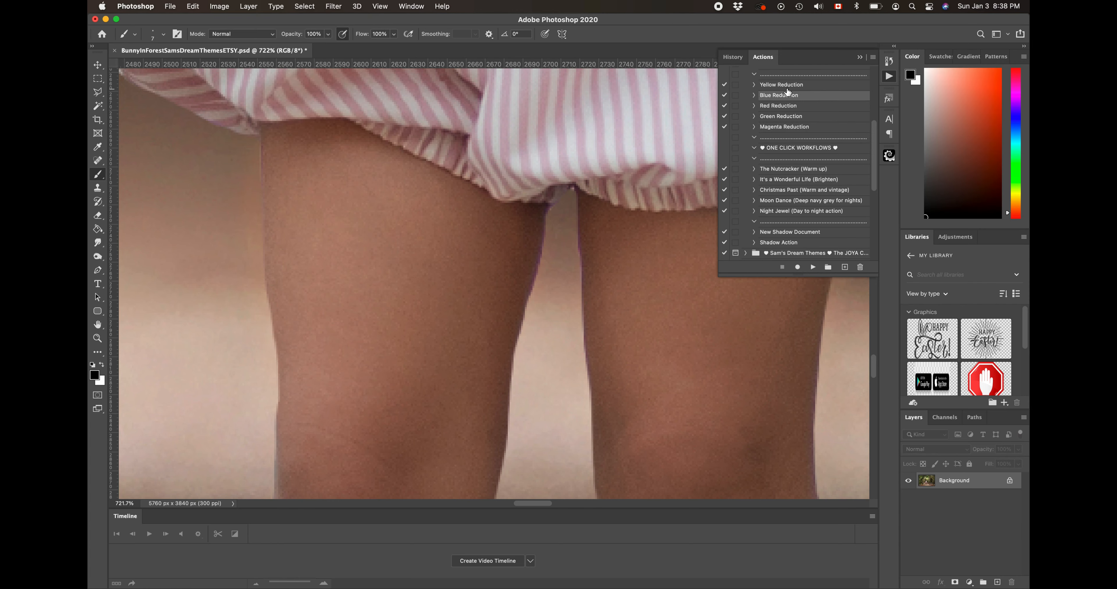
click(787, 106)
click(812, 267)
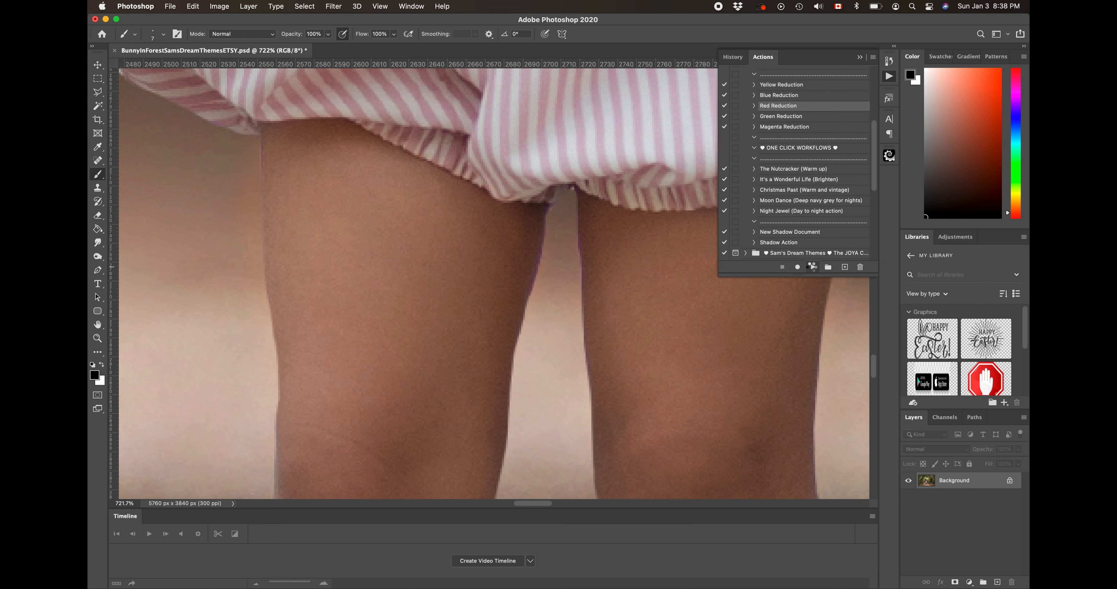
key(bracketleft)
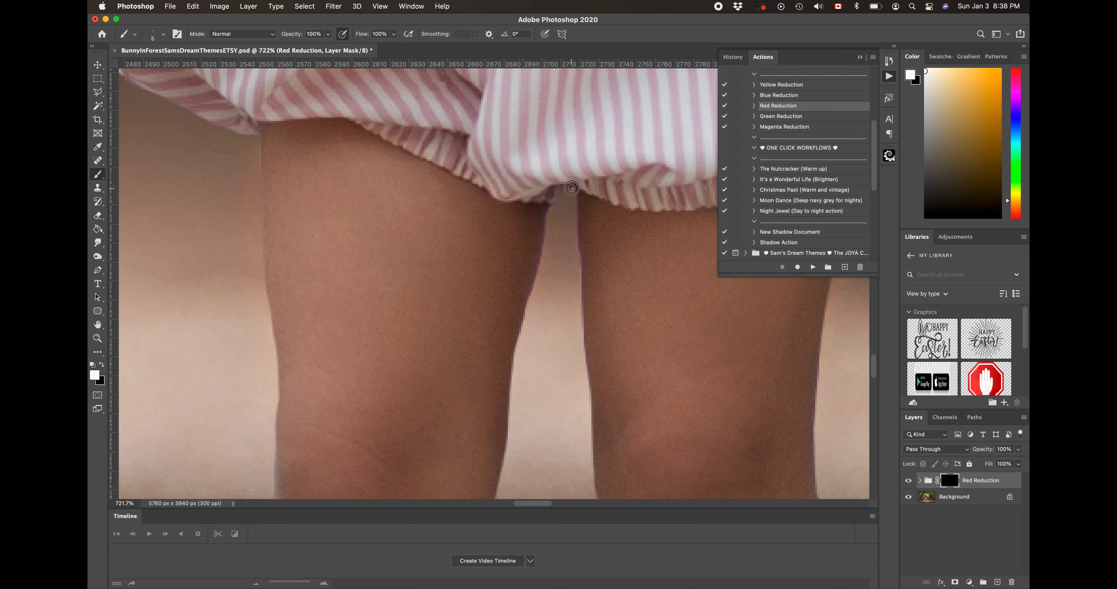
drag(573, 190, 581, 274)
Lower the brush opacity to 29% and paint the Red Reduction mask along the inner edges of both legs with a slightly larger brush.
click(330, 35)
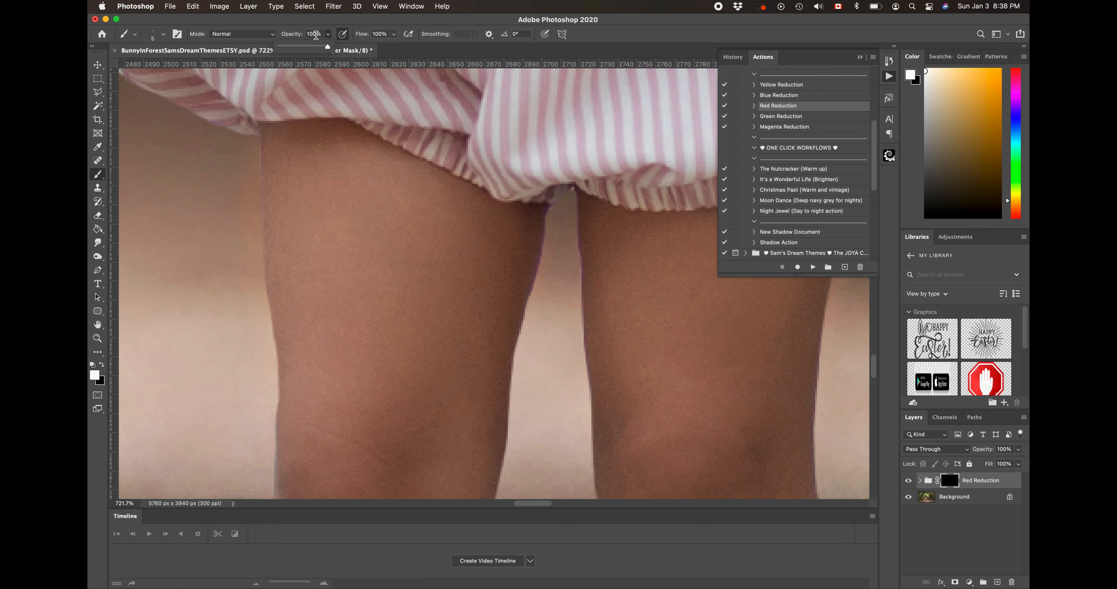
click(296, 47)
mouse_move(576, 197)
mouse_down()
mouse_move(581, 265)
mouse_move(577, 194)
mouse_move(578, 257)
mouse_up()
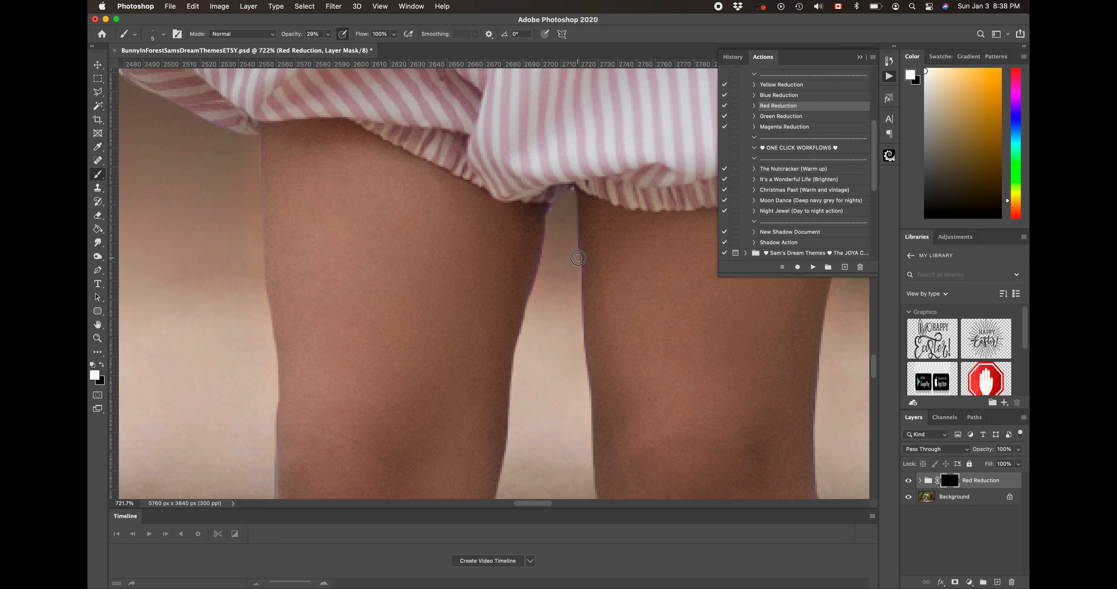
key(bracketright)
key(bracketright)
mouse_move(547, 224)
mouse_down()
mouse_move(533, 297)
mouse_move(548, 204)
mouse_move(533, 291)
mouse_move(572, 190)
mouse_move(573, 205)
mouse_move(552, 208)
mouse_move(574, 257)
mouse_move(574, 242)
mouse_move(579, 293)
mouse_up()
Check the leg edges against the whole scene and flatten the Red Reduction group into the background.
key(super+minus)
key(super+minus)
key(super+minus)
key(super+minus)
key(super+minus)
key(super+minus)
key(super+minus)
key(super+minus)
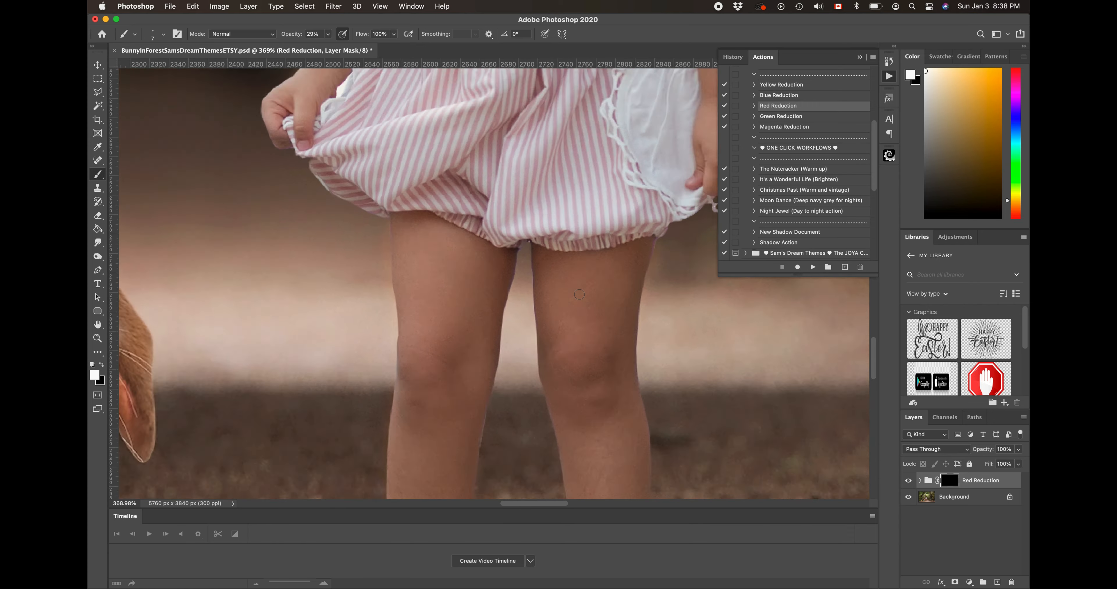
key(super+minus)
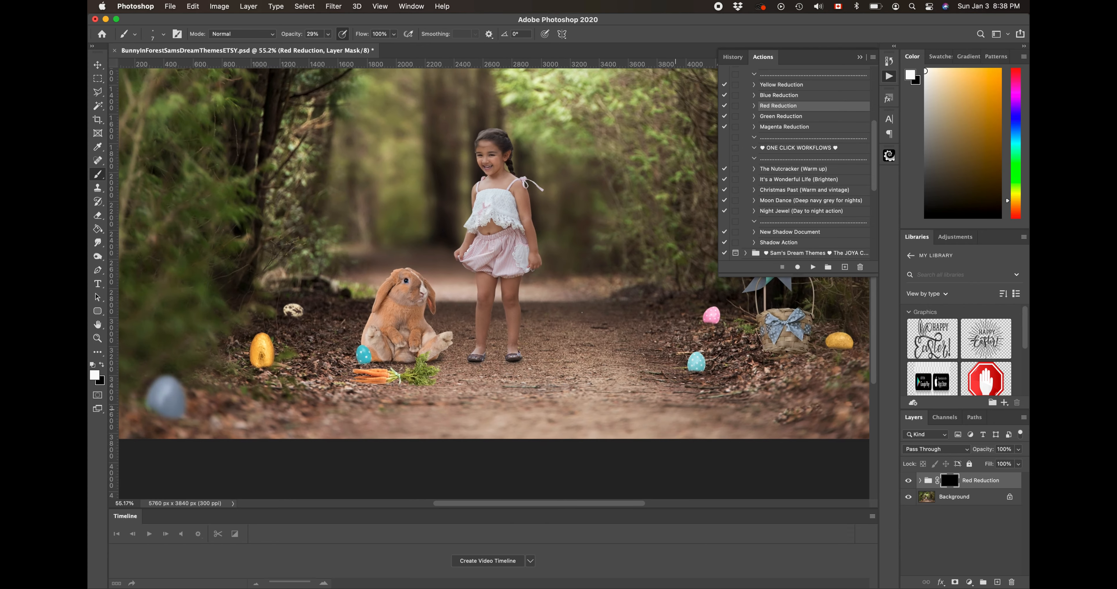
click(244, 5)
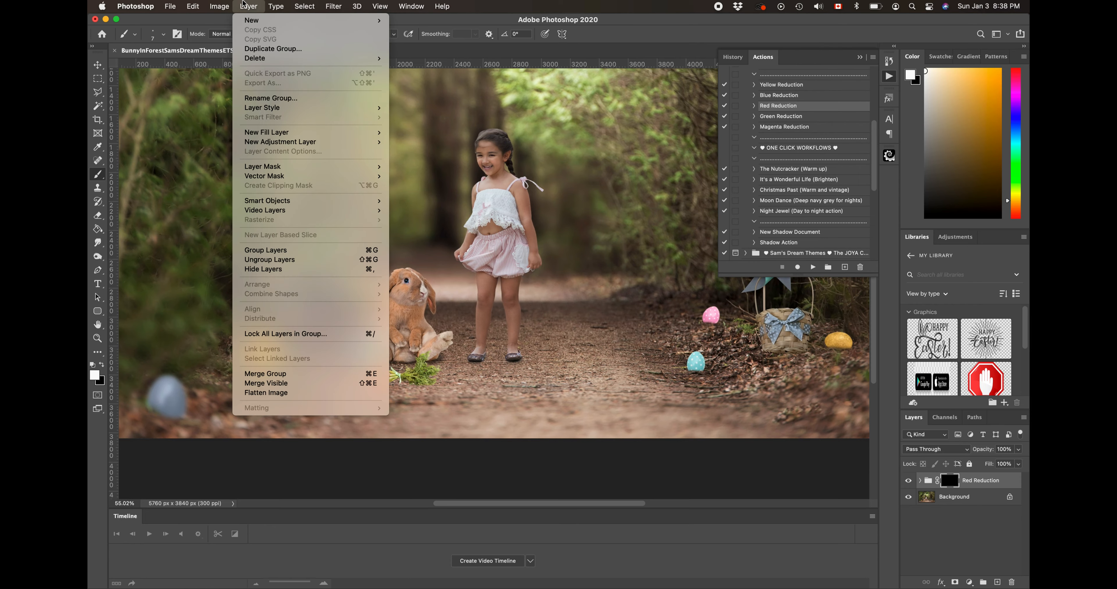
click(293, 393)
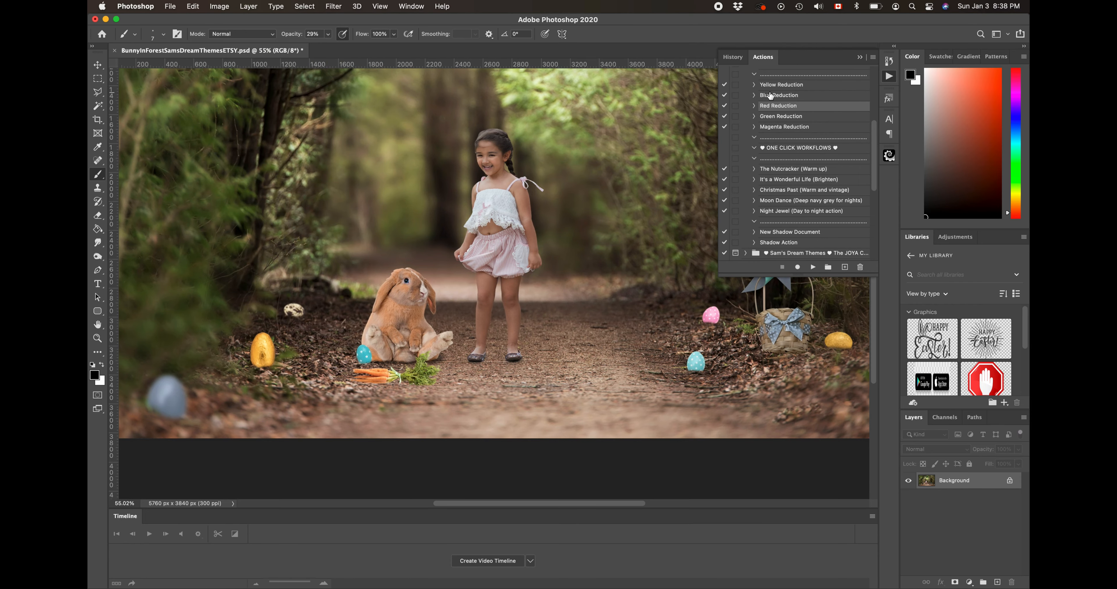
Try The Nutcracker (Warm up) one-click workflow on the whole scene.
click(805, 170)
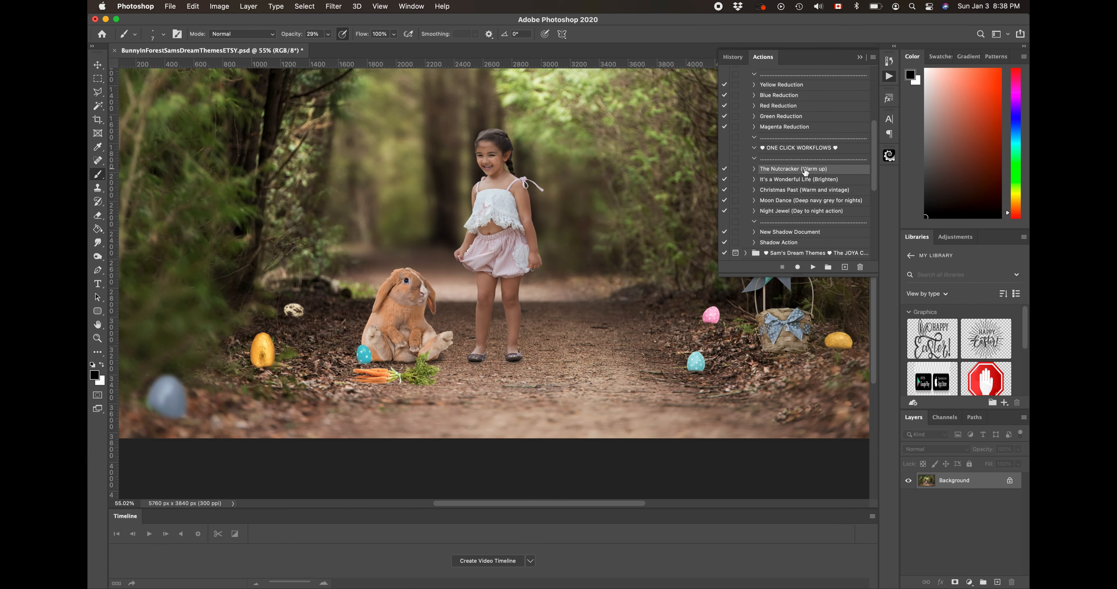
key(super+minus)
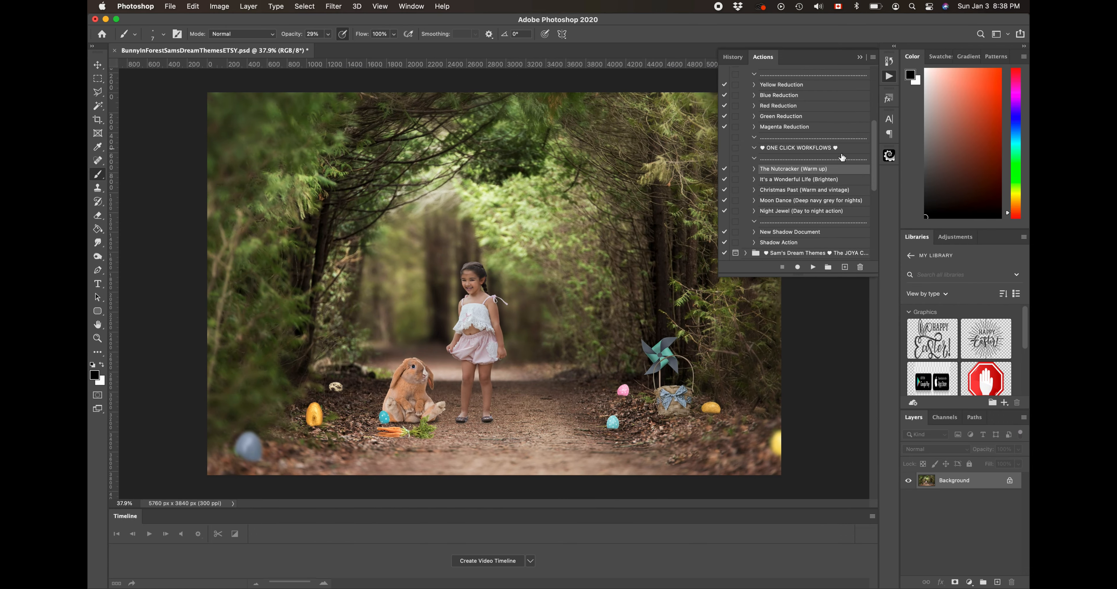
click(812, 267)
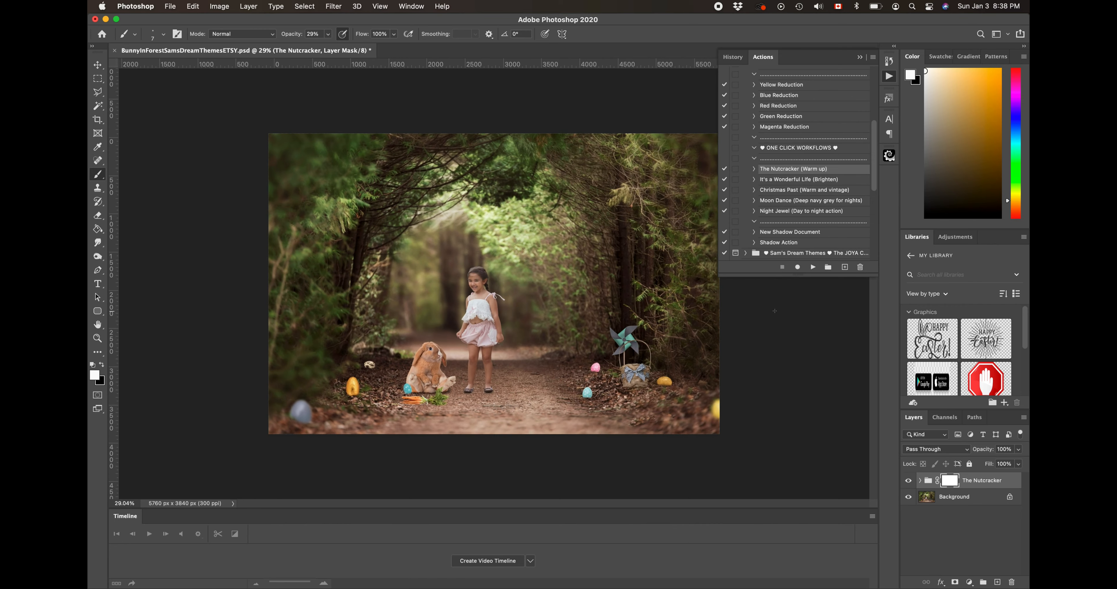
Toggle The Nutcracker group's visibility to compare before and after, and delete the group.
click(908, 481)
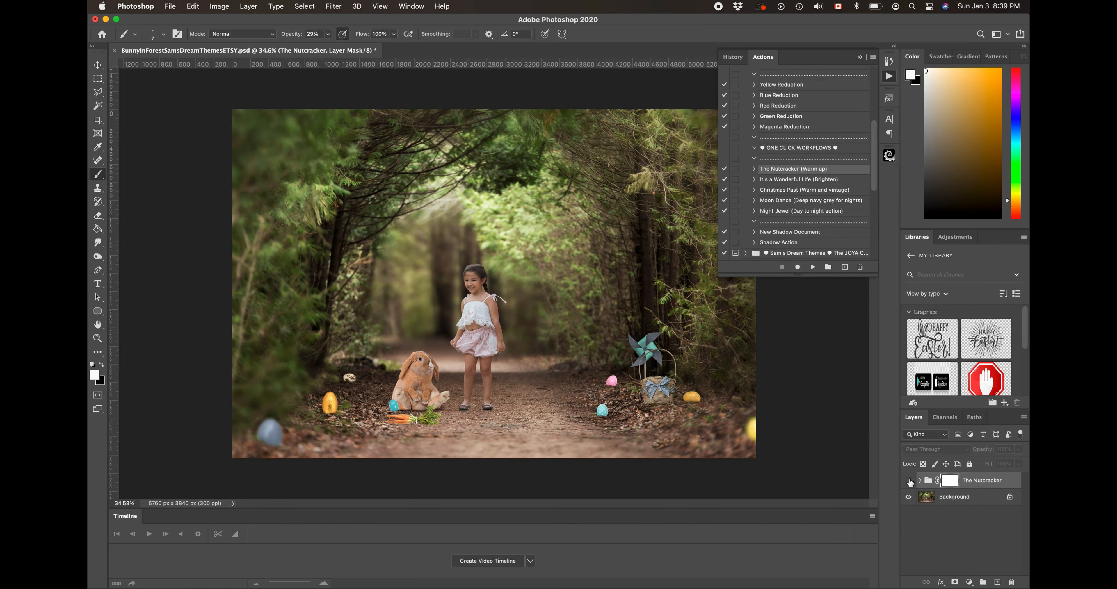
click(908, 481)
click(908, 481)
click(908, 481)
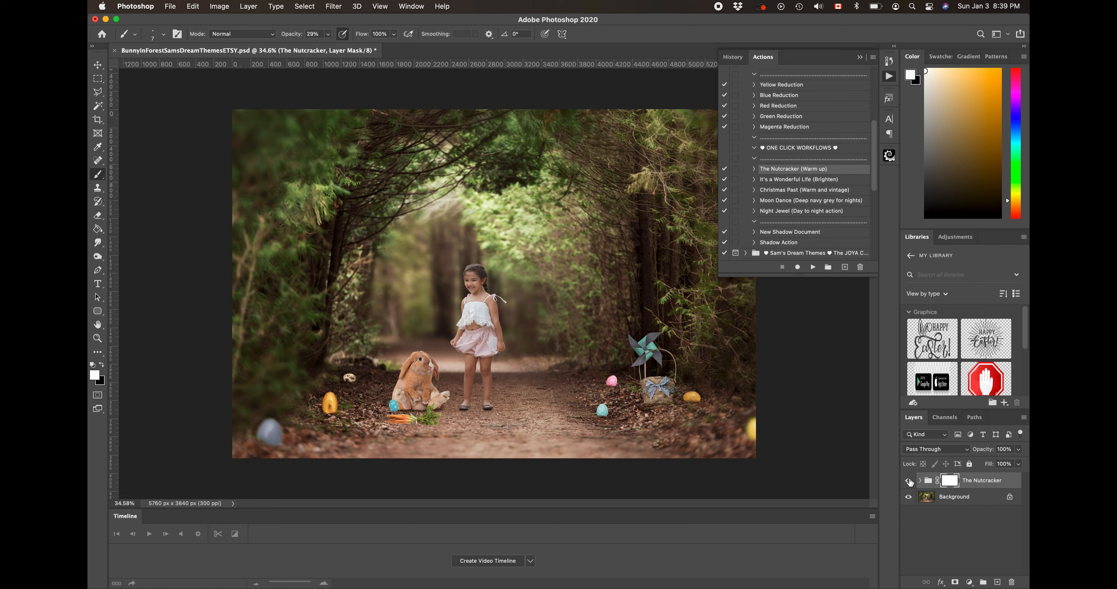
click(909, 481)
click(908, 481)
key(BackSpace)
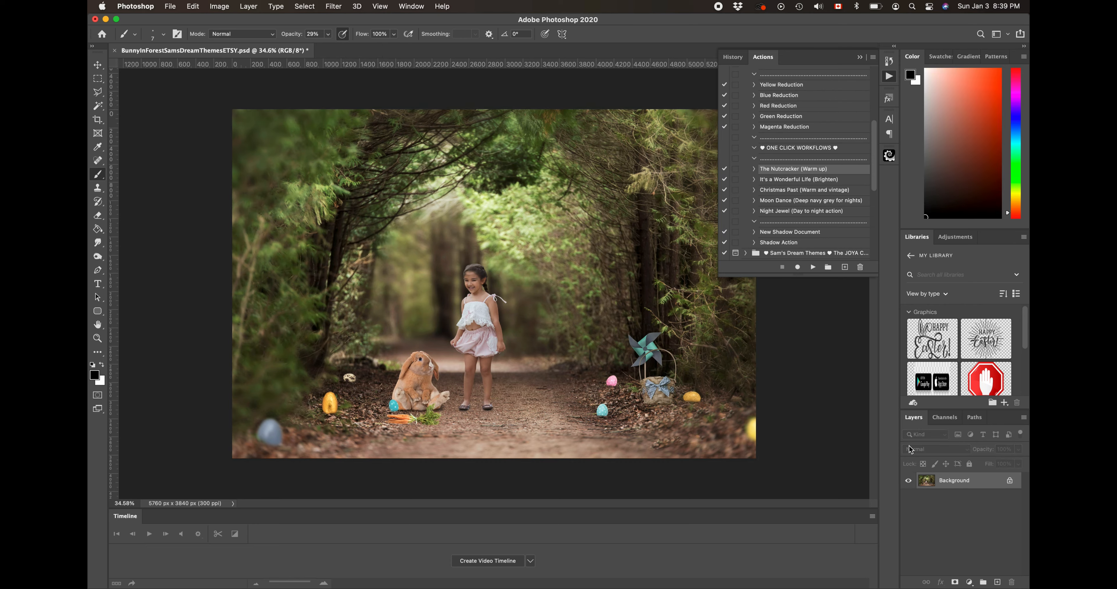
Run the It's a Wonderful Life (Brighten) workflow and set its group opacity to 13%.
click(804, 180)
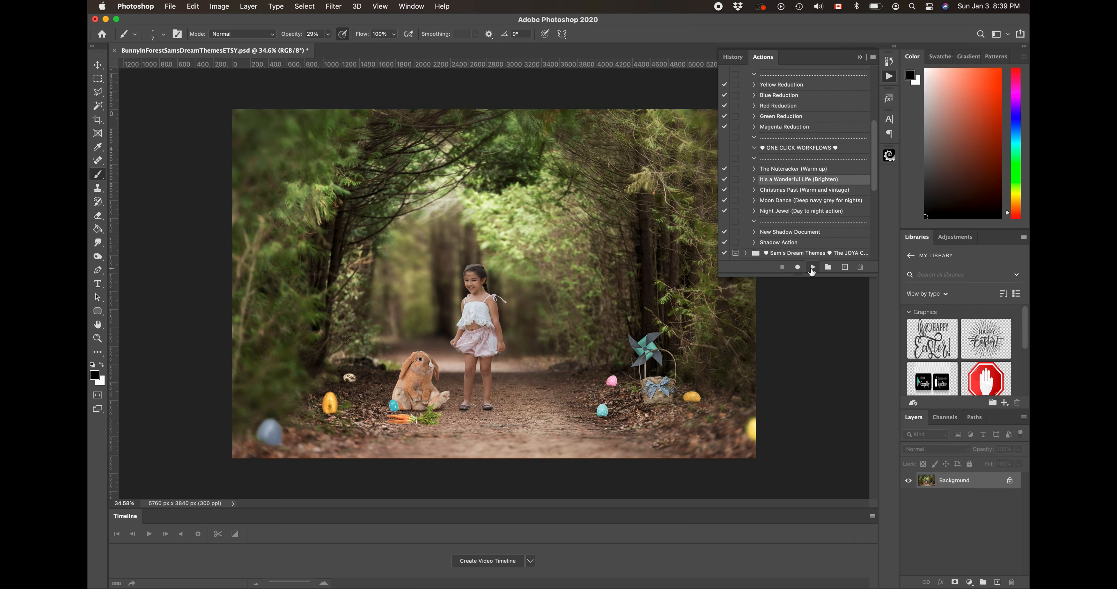
click(812, 268)
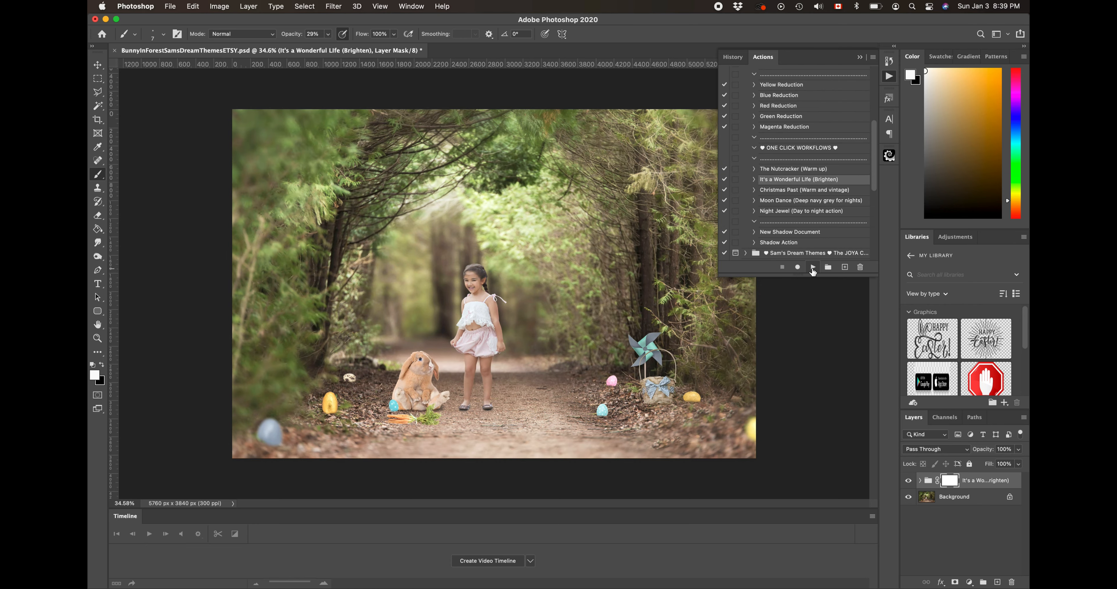
click(1019, 450)
mouse_move(988, 465)
mouse_down()
mouse_move(967, 464)
mouse_move(977, 465)
mouse_up()
click(983, 482)
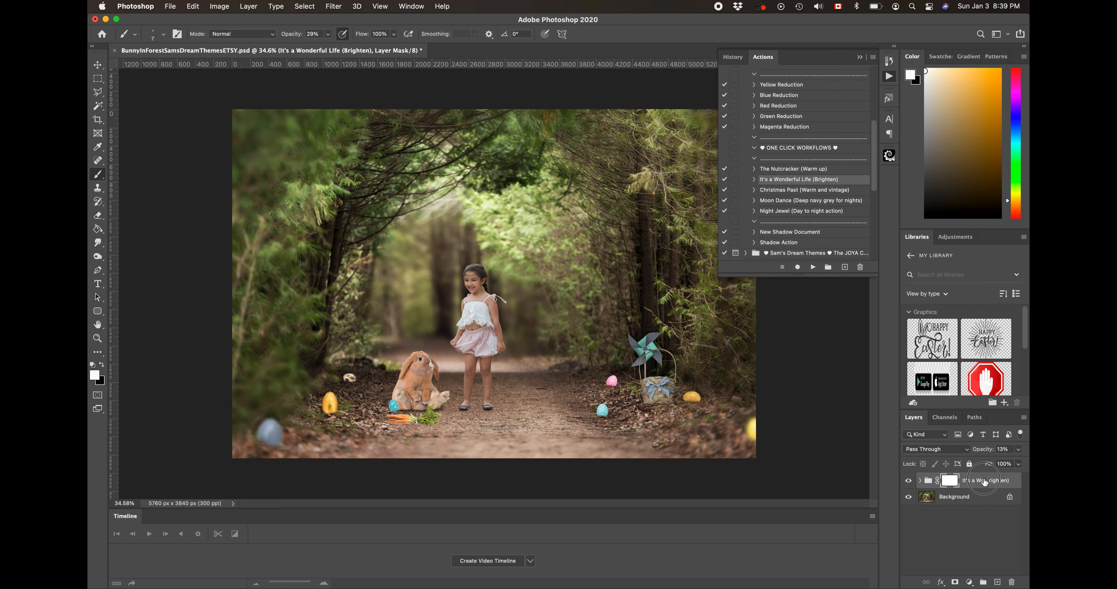
Flatten the It's a Wonderful Life (Brighten) group into the background.
key(super+shift+e)
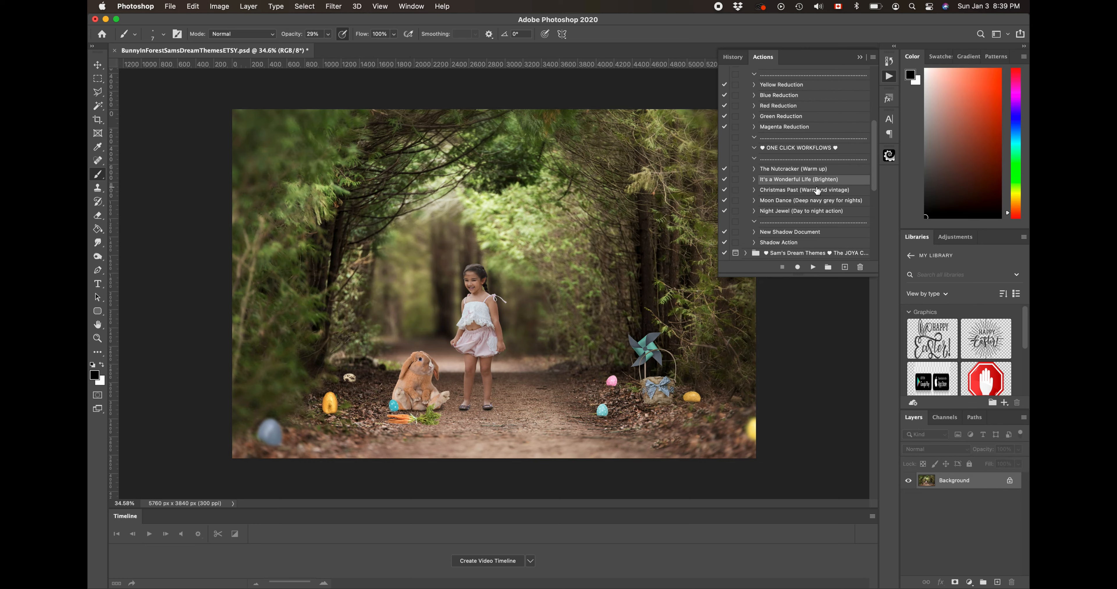
Try the Christmas Past (Warm and vintage) workflow at 51% group opacity, compare before and after, and delete the group.
click(817, 191)
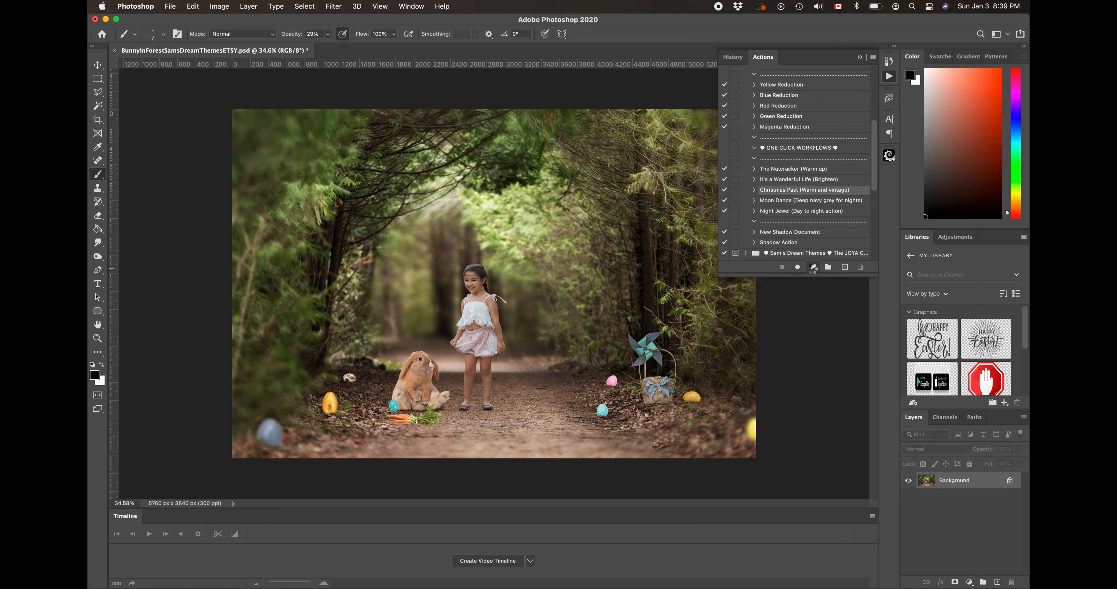
click(812, 267)
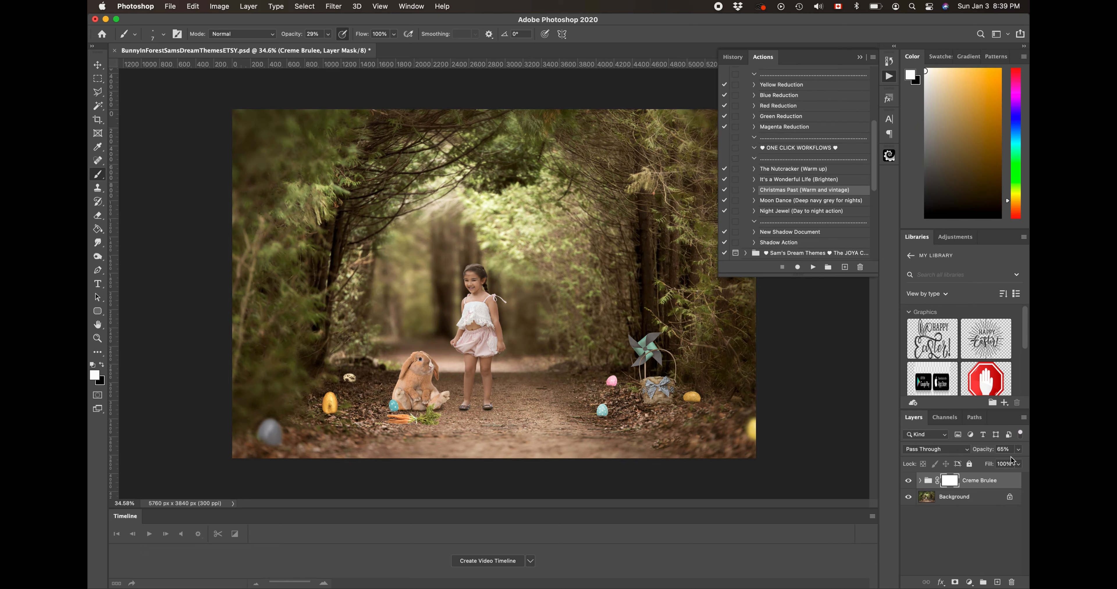
click(1017, 450)
drag(986, 465, 998, 464)
click(908, 481)
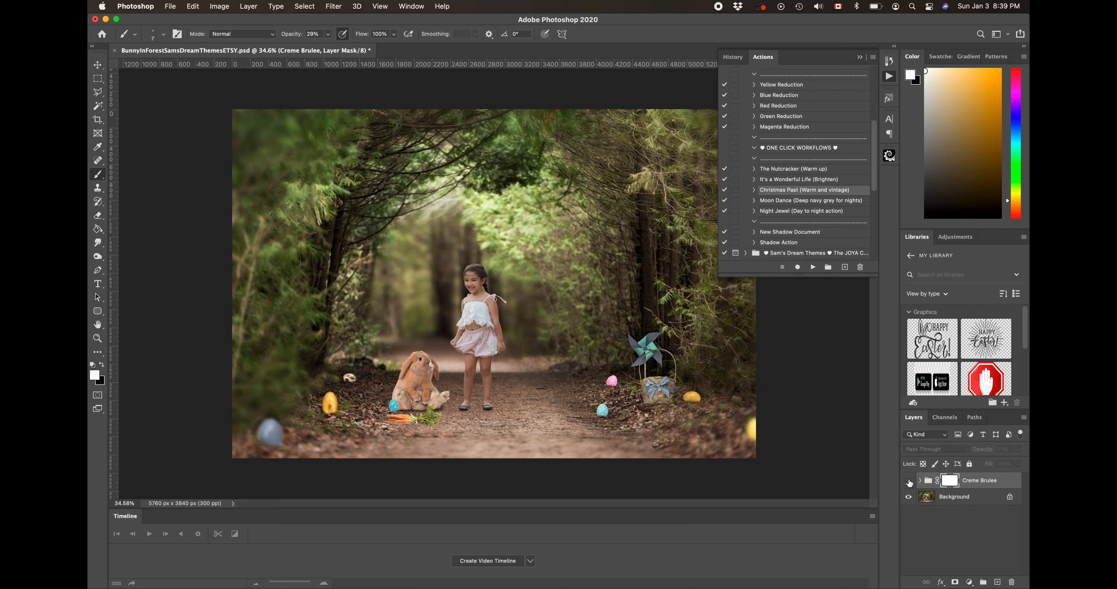
click(908, 480)
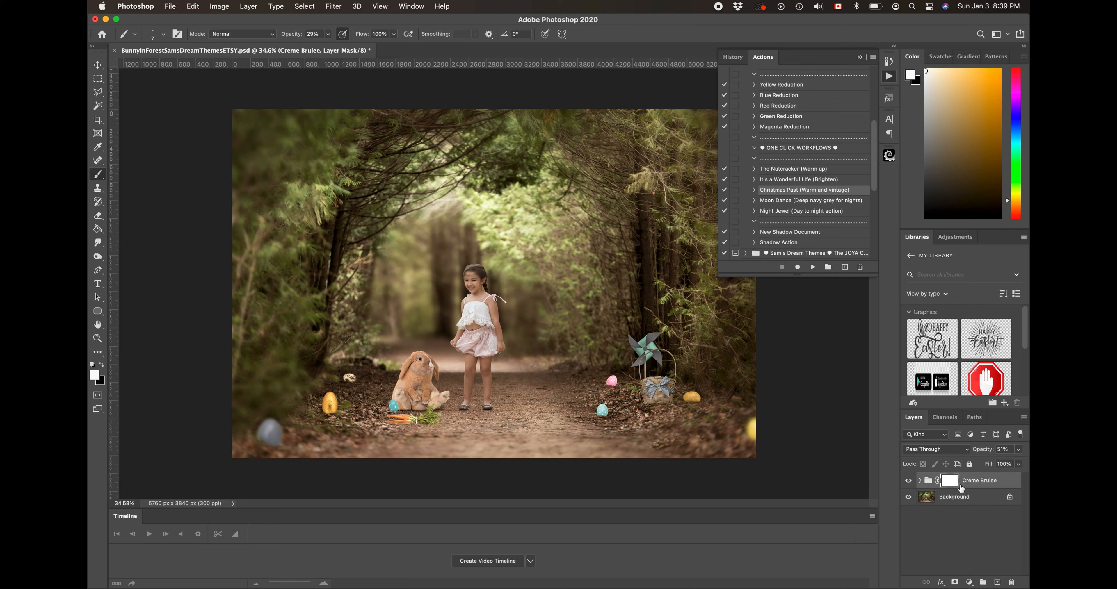
key(BackSpace)
Try the Moon Dance (Deep navy grey for nights) workflow on the scene and delete its group.
click(789, 201)
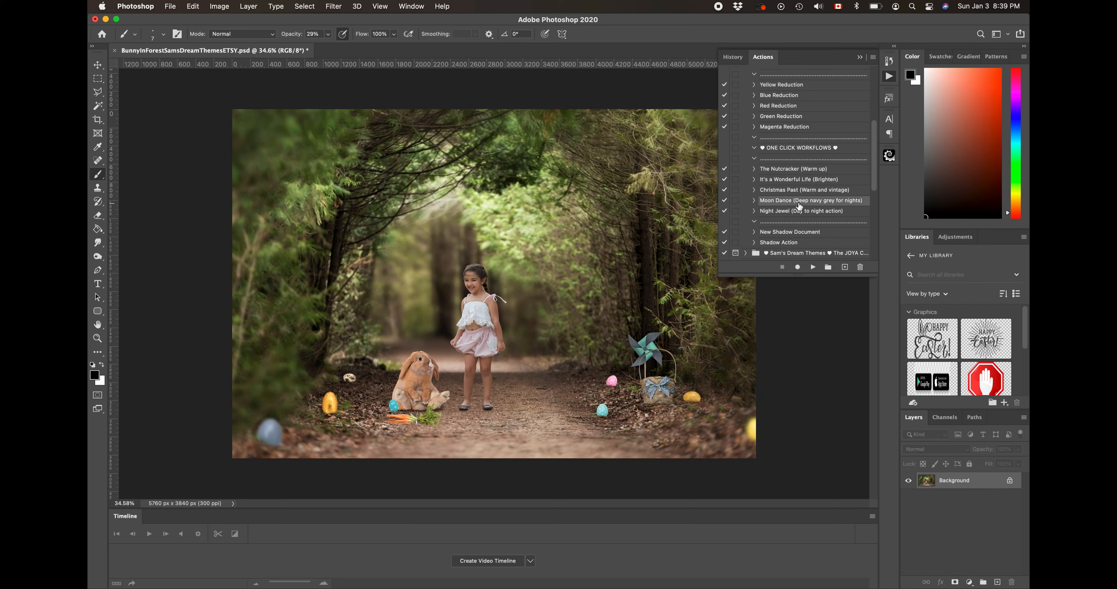
click(812, 268)
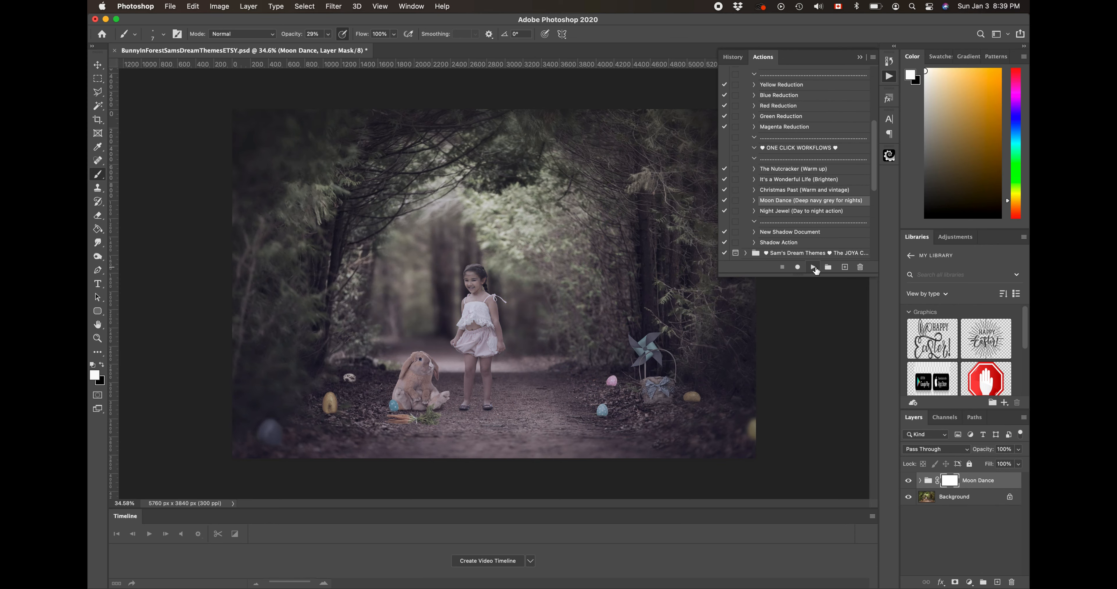
key(BackSpace)
Try the Night Jewel (Day to night action) workflow at 28% group opacity and delete its group.
click(805, 211)
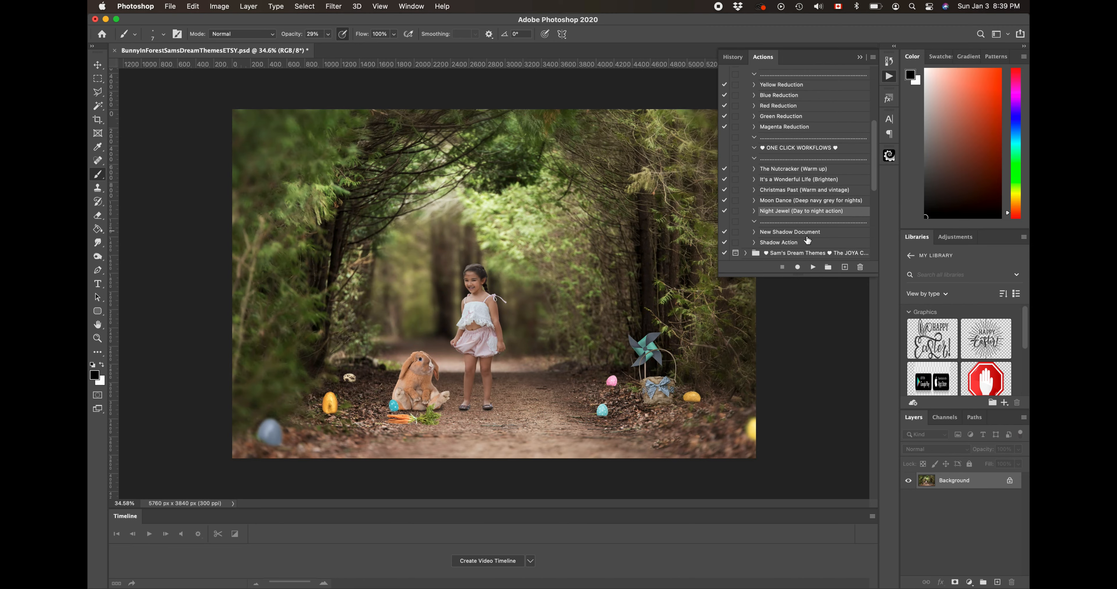
click(814, 267)
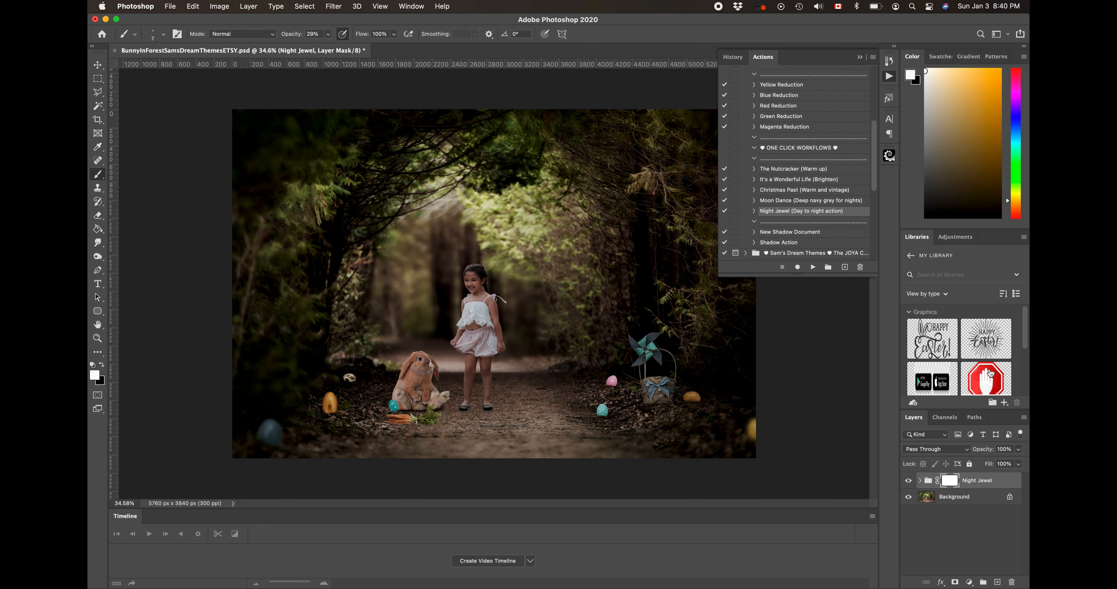
click(1018, 450)
click(989, 463)
drag(988, 463, 986, 466)
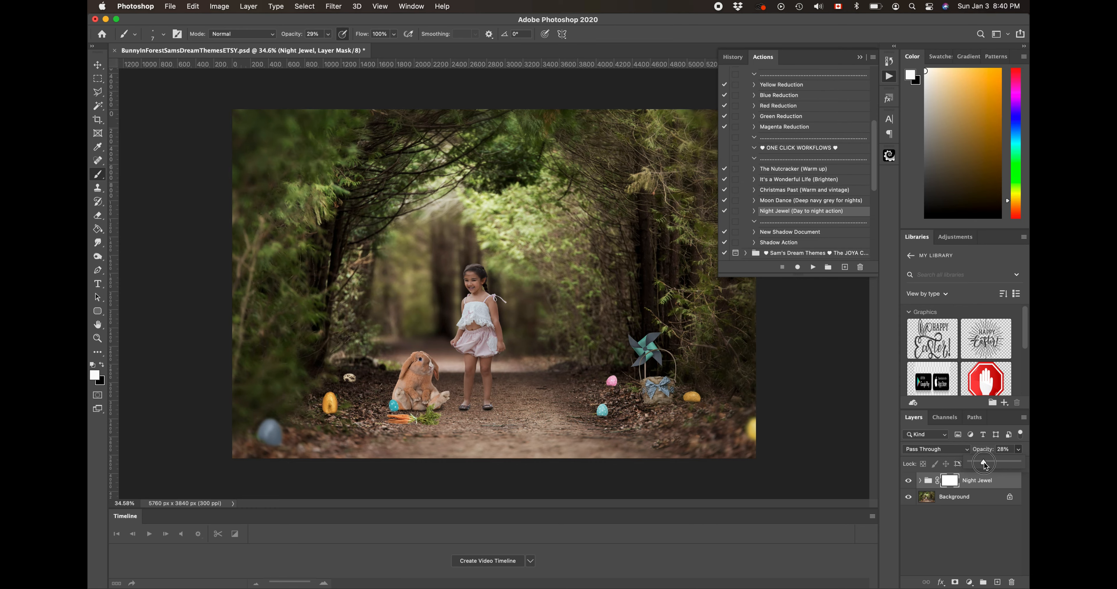
click(986, 484)
key(BackSpace)
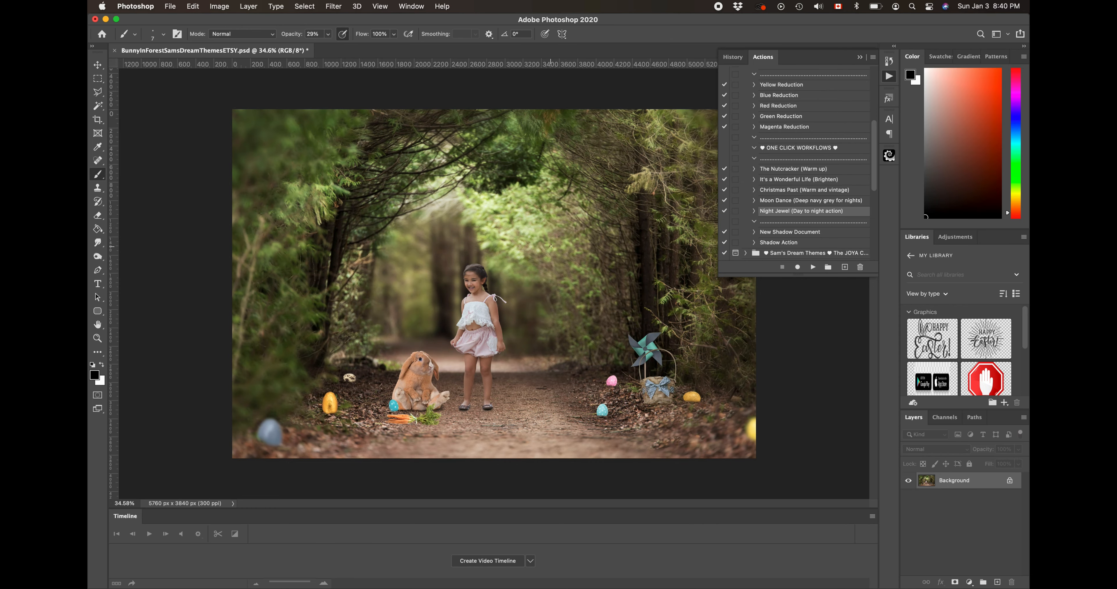
Run the Dodge and Burn action and select the paint white layer inside its group.
scroll(551, 246, down, 2)
scroll(551, 246, up, 8)
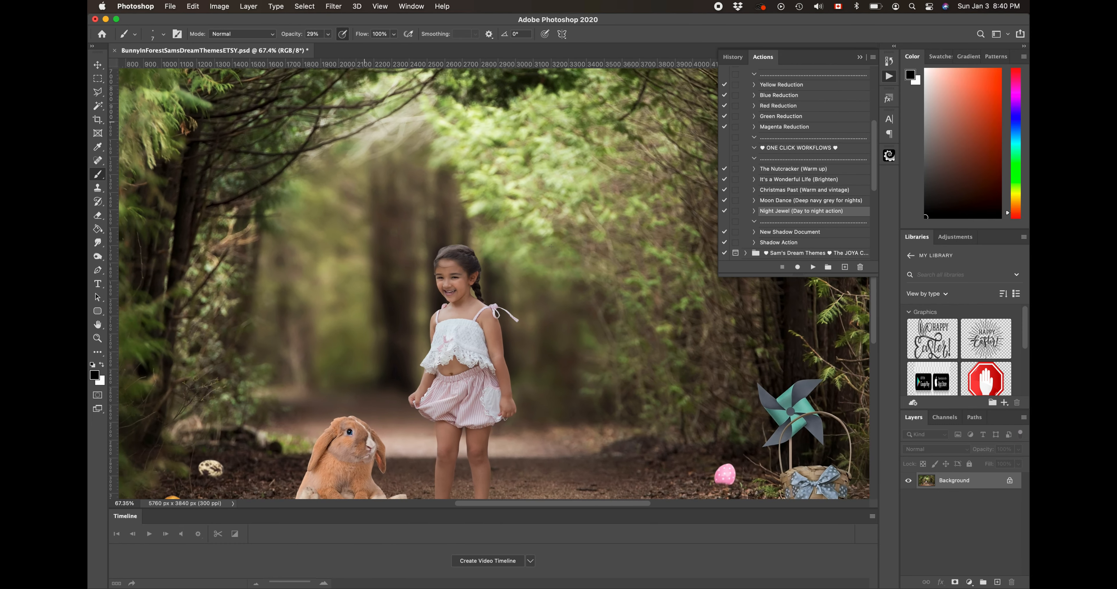
scroll(551, 246, up, 1)
scroll(551, 246, down, 5)
scroll(551, 246, left, 3)
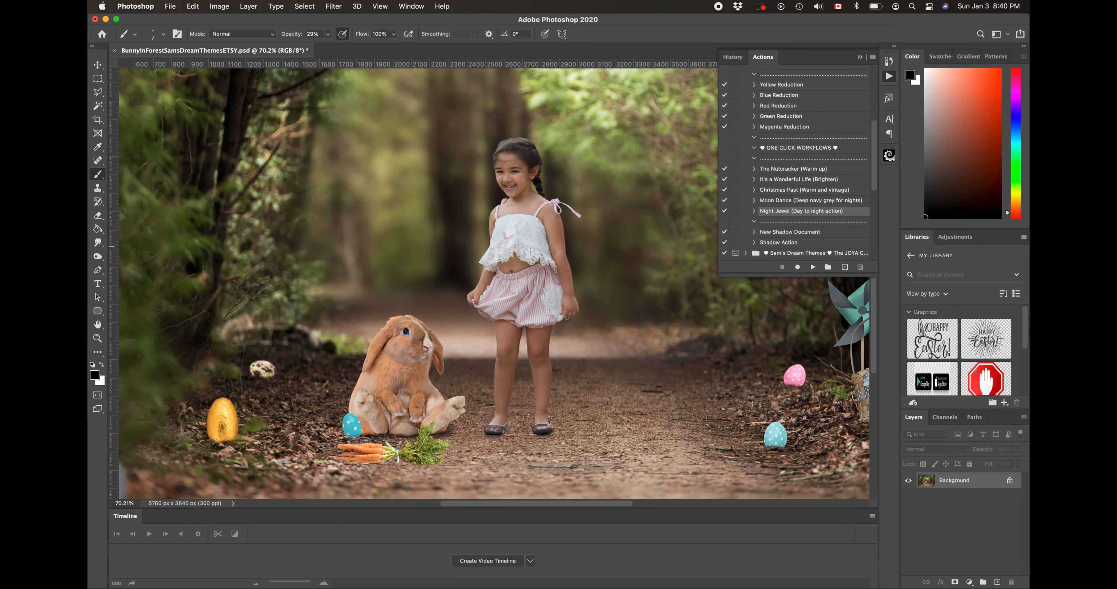
scroll(776, 225, up, 5)
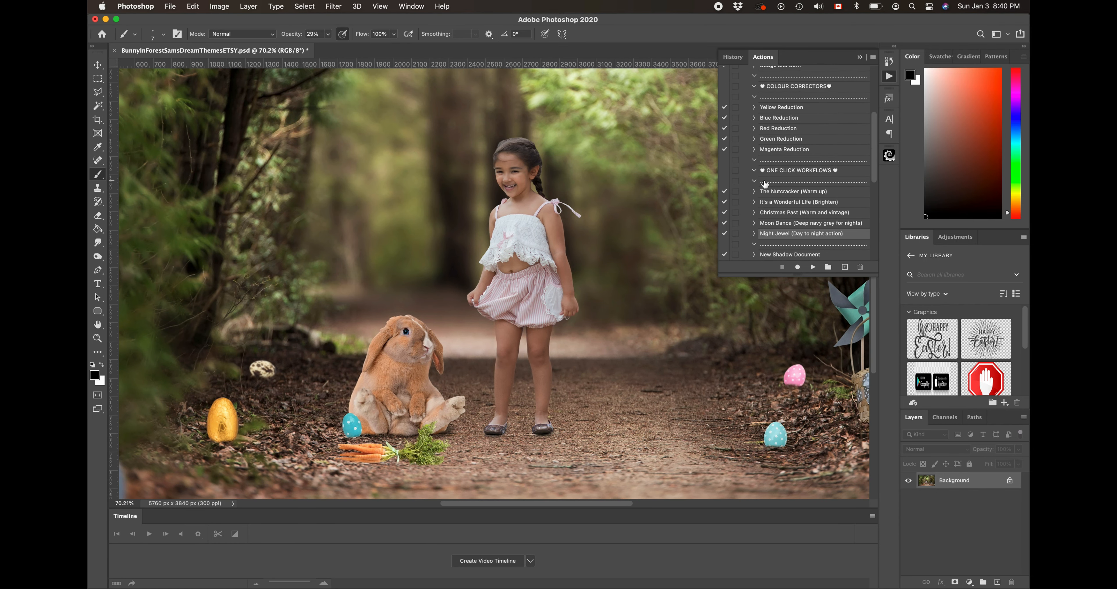
click(777, 189)
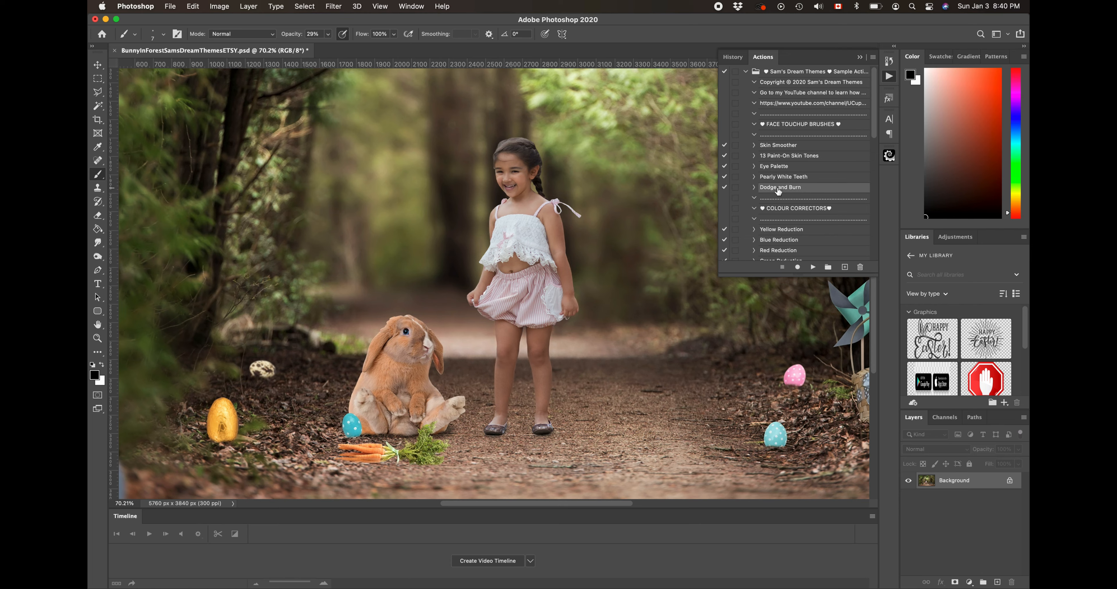
click(812, 267)
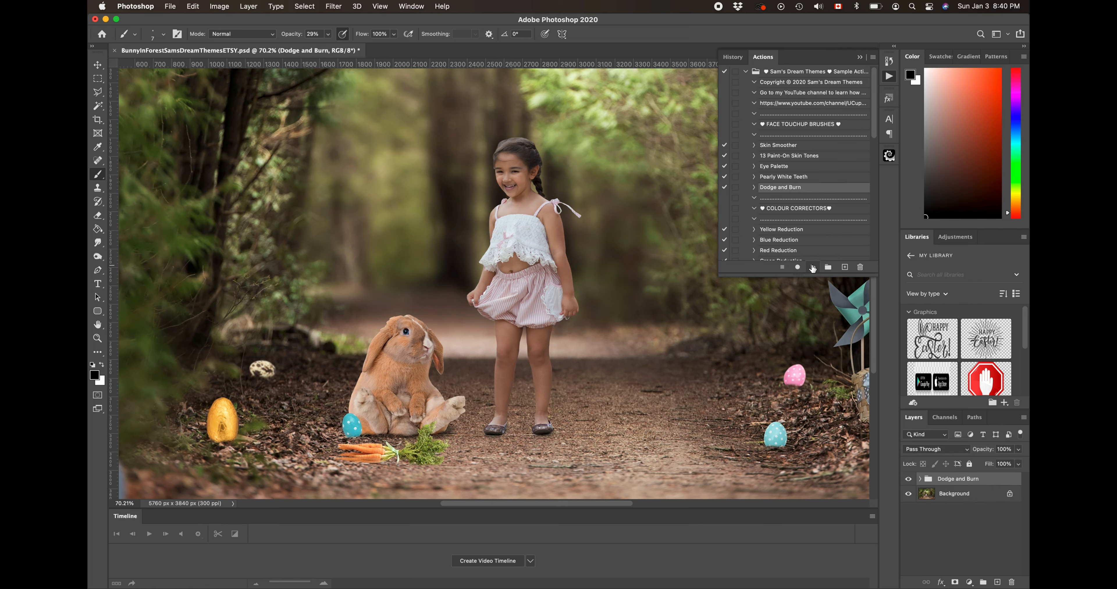
click(920, 480)
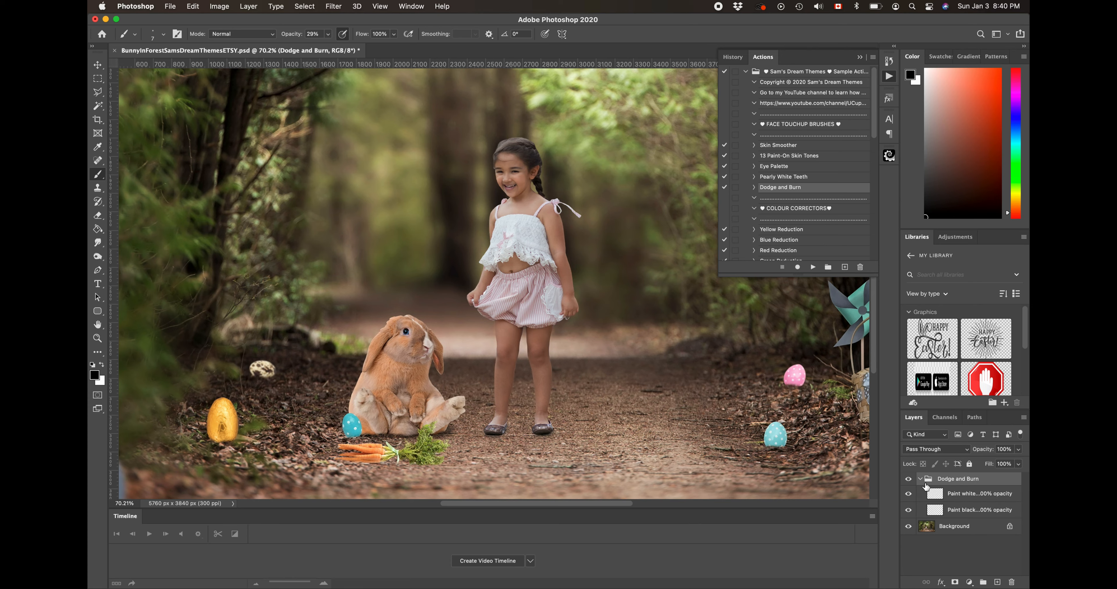
click(935, 498)
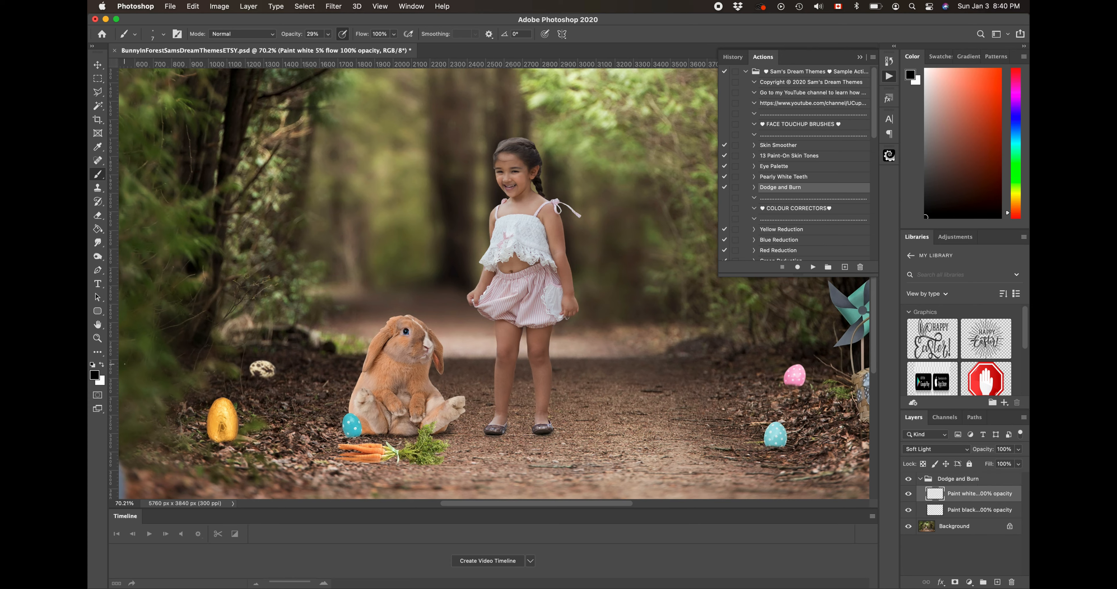
Set the brush to paint in white at 100% opacity and 5% flow.
click(103, 368)
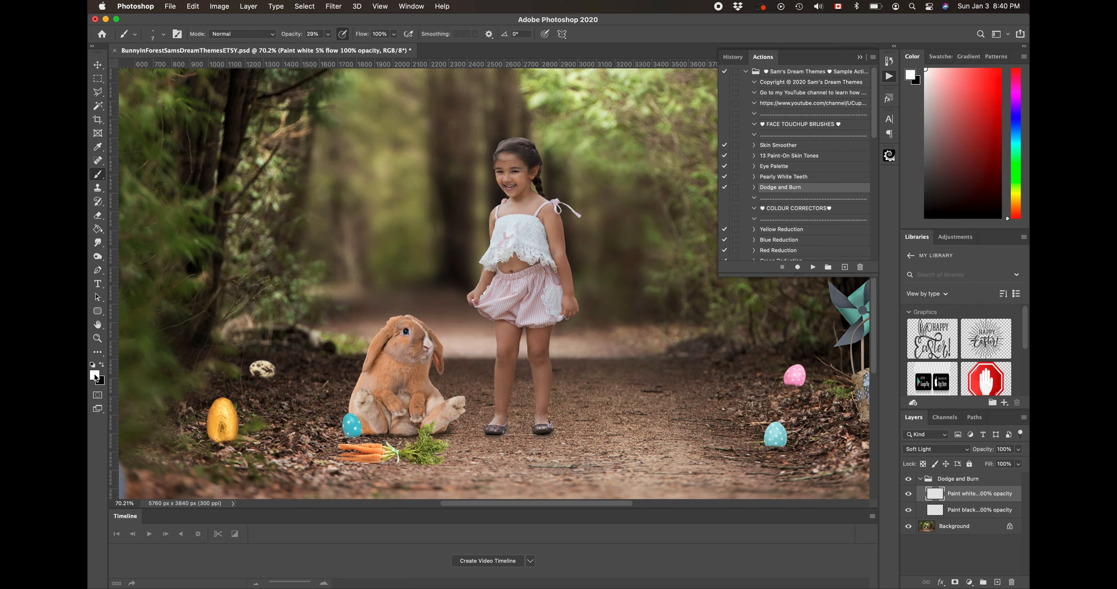
click(328, 36)
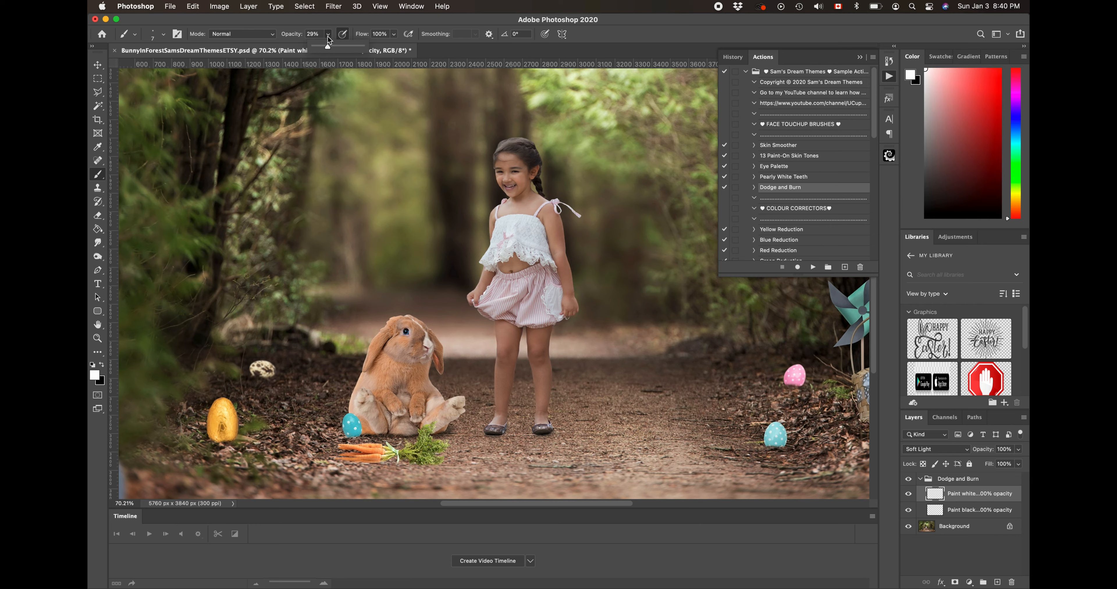
drag(328, 48, 364, 46)
click(394, 35)
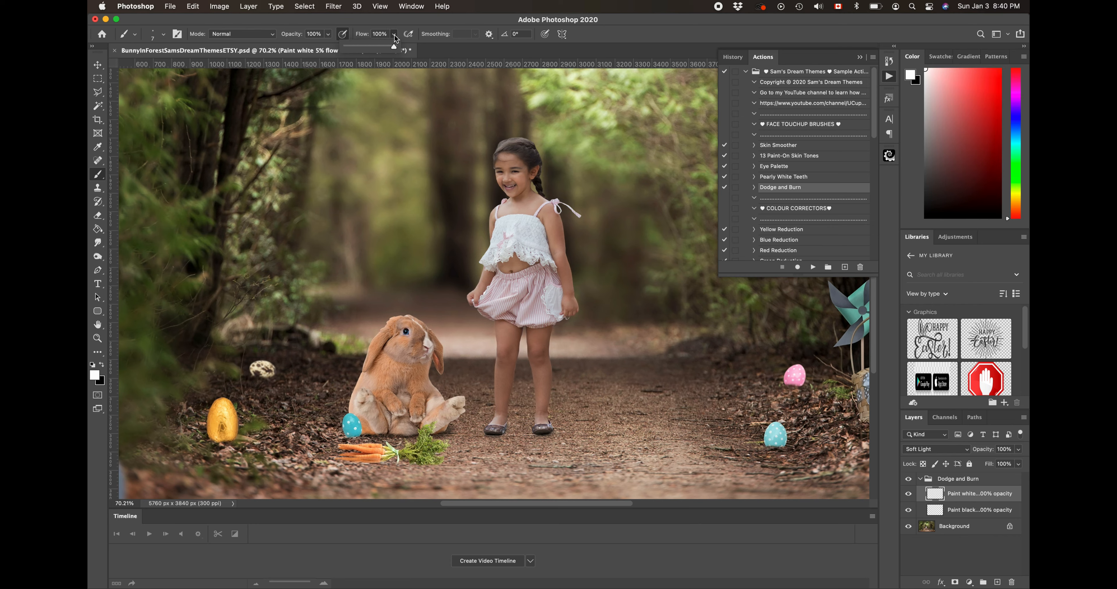
click(351, 46)
Dodge the forearm holding up the striped shorts and the highlights on the nearby fabric folds.
scroll(494, 282, up, 6)
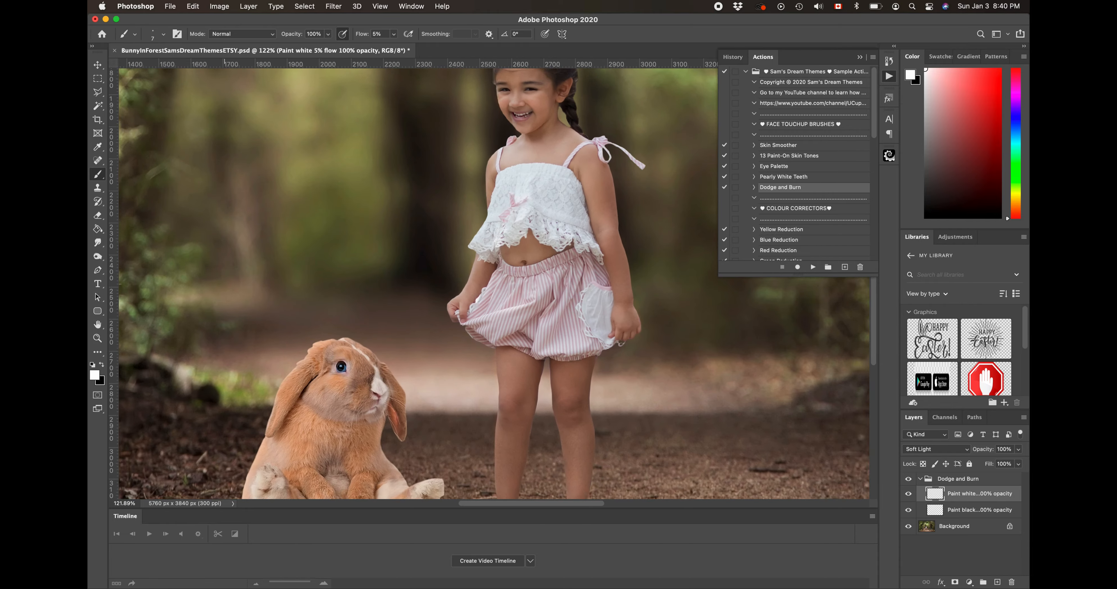
scroll(548, 152, up, 3)
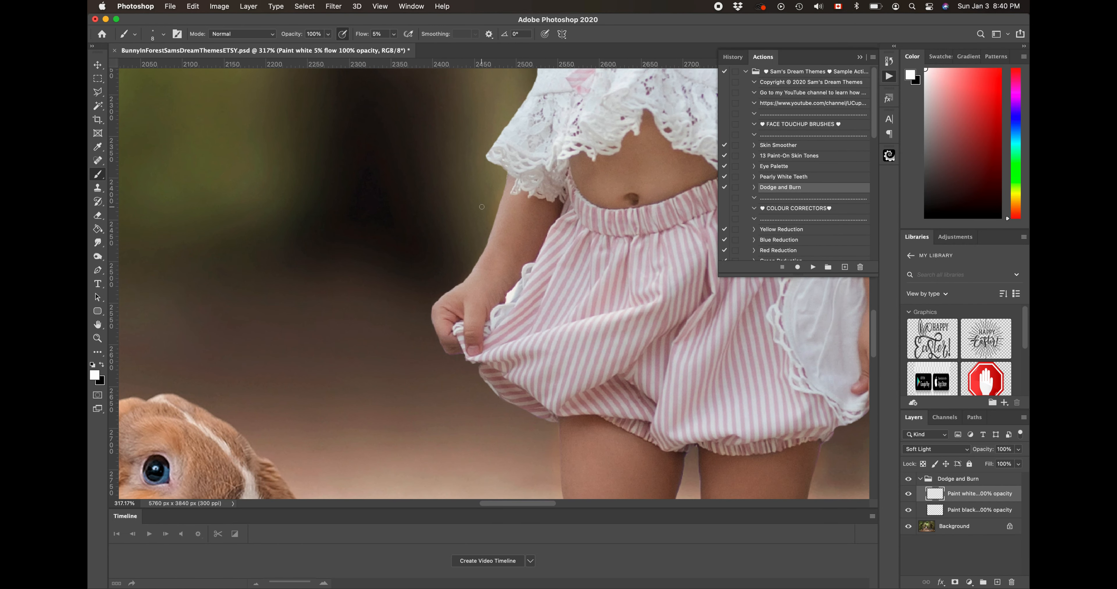
key(bracketright)
mouse_move(510, 181)
mouse_down()
mouse_move(498, 235)
mouse_move(445, 309)
mouse_move(460, 317)
mouse_move(443, 317)
mouse_move(466, 307)
mouse_move(467, 334)
mouse_move(477, 338)
mouse_move(482, 321)
mouse_move(500, 349)
mouse_move(548, 344)
mouse_move(650, 307)
mouse_move(527, 342)
mouse_up()
key(bracketleft)
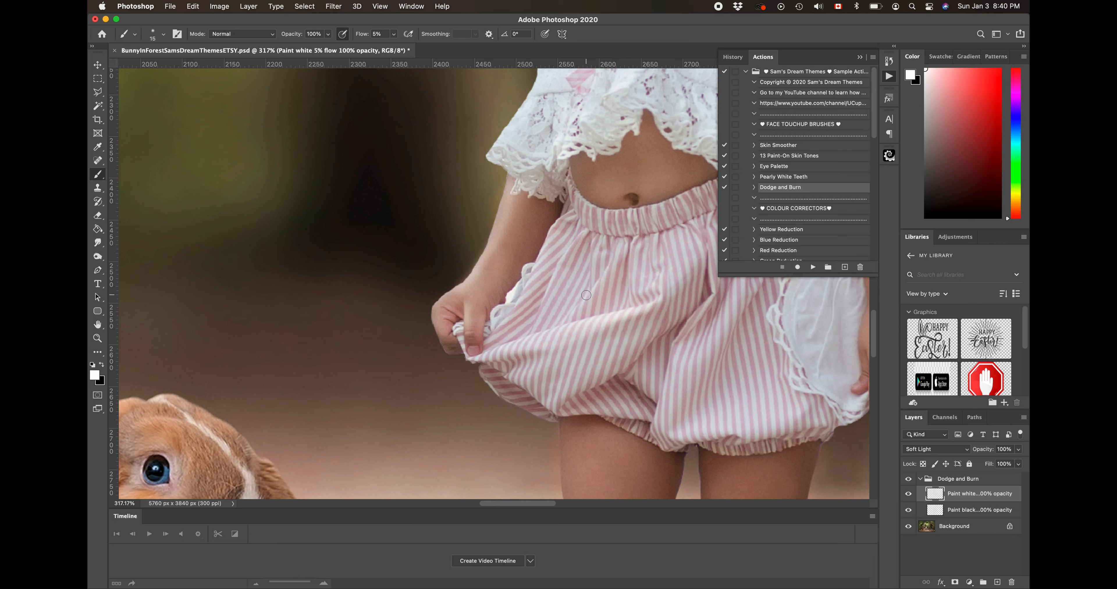
mouse_move(585, 298)
mouse_down()
mouse_move(617, 251)
mouse_move(587, 305)
mouse_move(555, 288)
mouse_move(575, 243)
mouse_move(563, 294)
mouse_up()
drag(635, 244, 637, 284)
drag(642, 291, 659, 287)
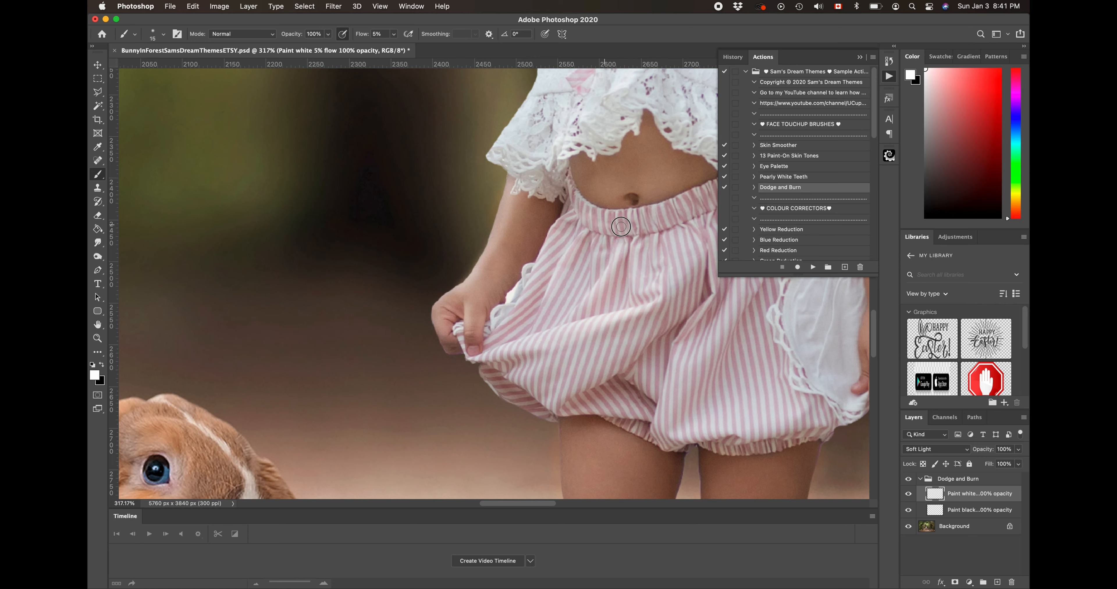
Dodge the shorts' fold highlights below the waistband and above the white pocket, adjusting the brush size as needed.
scroll(658, 226, right, 5)
scroll(659, 226, right, 3)
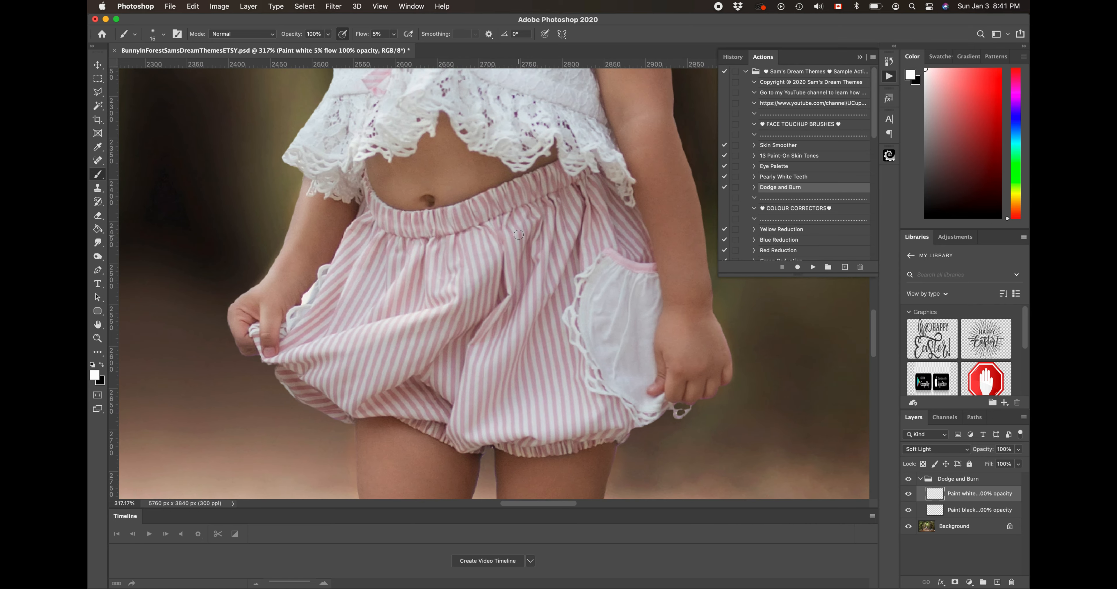
mouse_move(517, 231)
mouse_down()
mouse_move(516, 255)
mouse_move(524, 221)
mouse_move(515, 275)
mouse_move(487, 329)
mouse_move(517, 324)
mouse_move(542, 233)
mouse_move(572, 207)
mouse_move(546, 289)
mouse_up()
key(])
mouse_move(593, 193)
mouse_down()
mouse_move(611, 242)
mouse_move(586, 249)
mouse_move(586, 263)
mouse_up()
drag(614, 216, 635, 244)
key([)
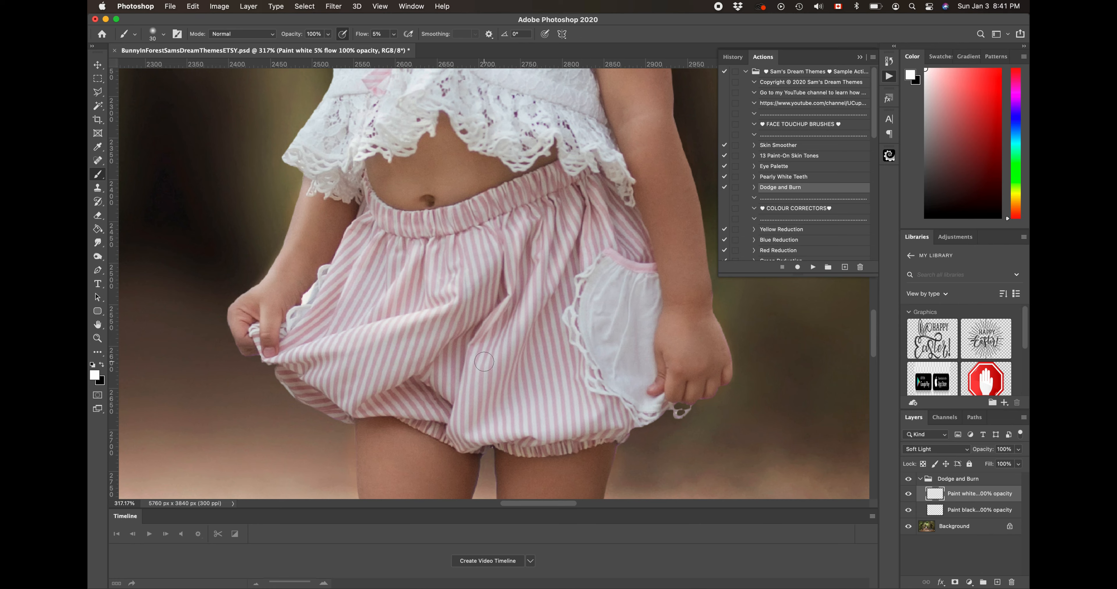
Dodge the lower folds, central creases and gathered leg hems of the striped shorts, resizing the brush between areas.
key(])
key(])
key(])
key([)
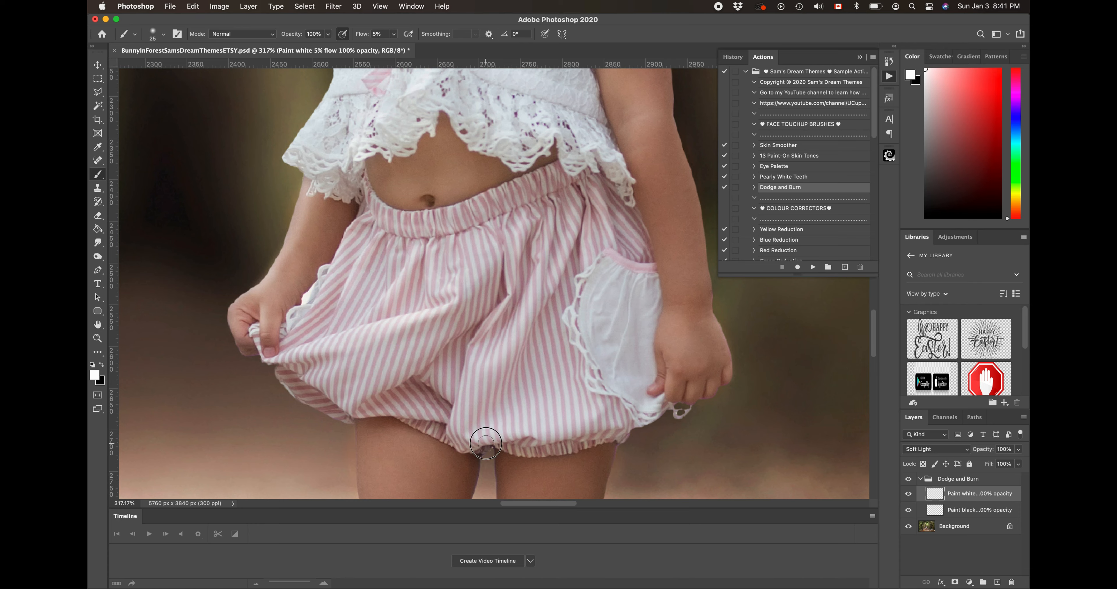
mouse_move(362, 410)
mouse_down()
mouse_move(426, 411)
mouse_move(493, 274)
mouse_up()
key([)
key([)
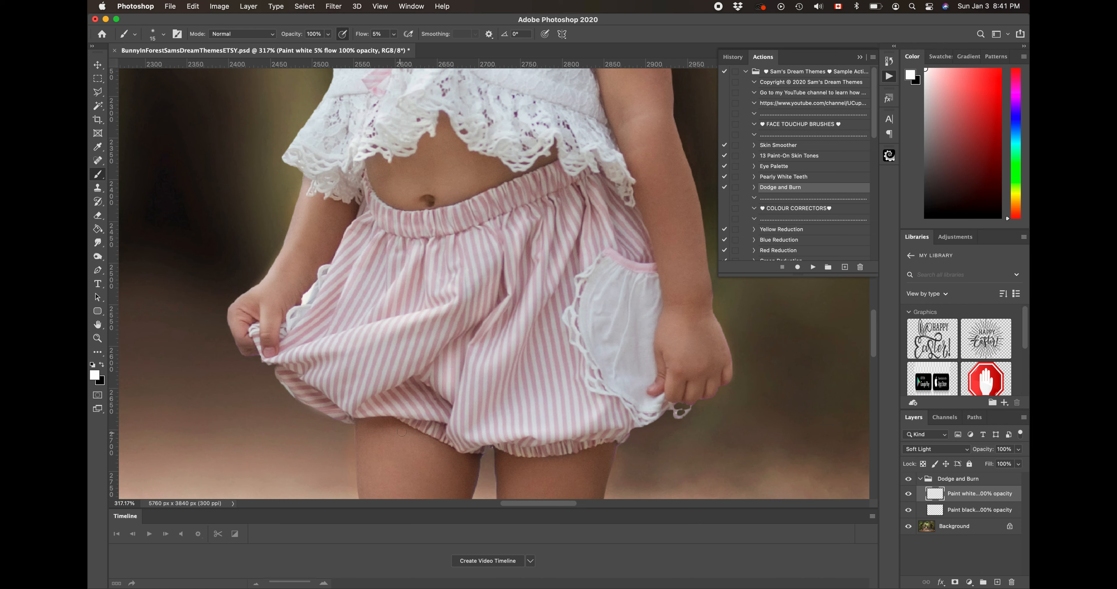
mouse_move(406, 424)
mouse_down()
mouse_move(438, 439)
mouse_move(406, 417)
mouse_up()
mouse_move(516, 447)
mouse_down()
mouse_move(567, 446)
mouse_move(518, 450)
mouse_up()
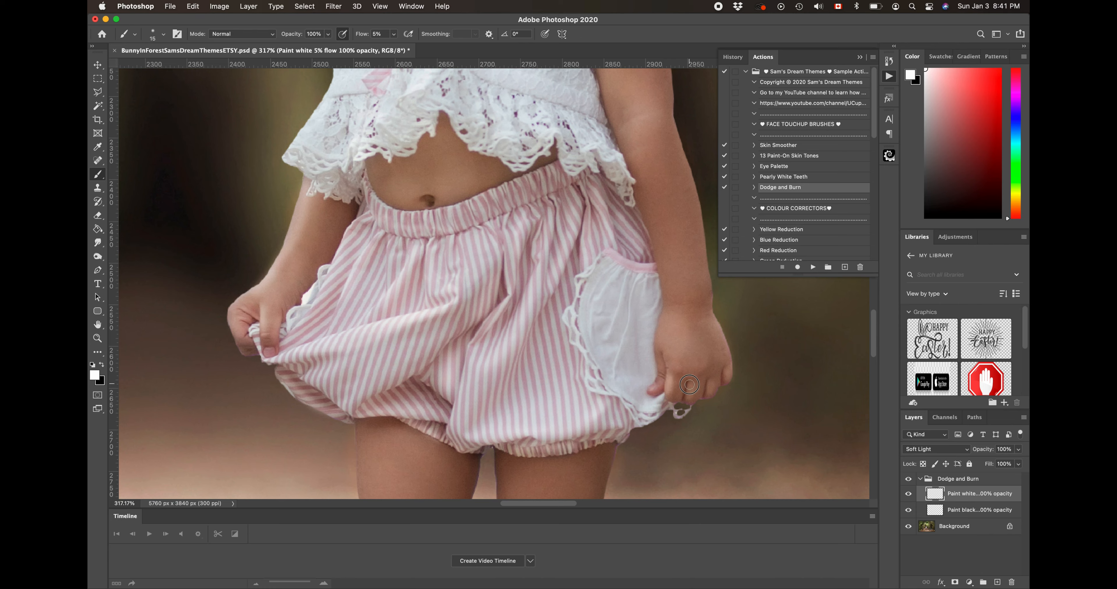
Dodge the fingers of the lowered hand and, with a 60 px brush, the arm beside the lace top.
mouse_move(689, 384)
mouse_down()
mouse_move(689, 395)
mouse_move(711, 392)
mouse_up()
scroll(729, 372, up, 10)
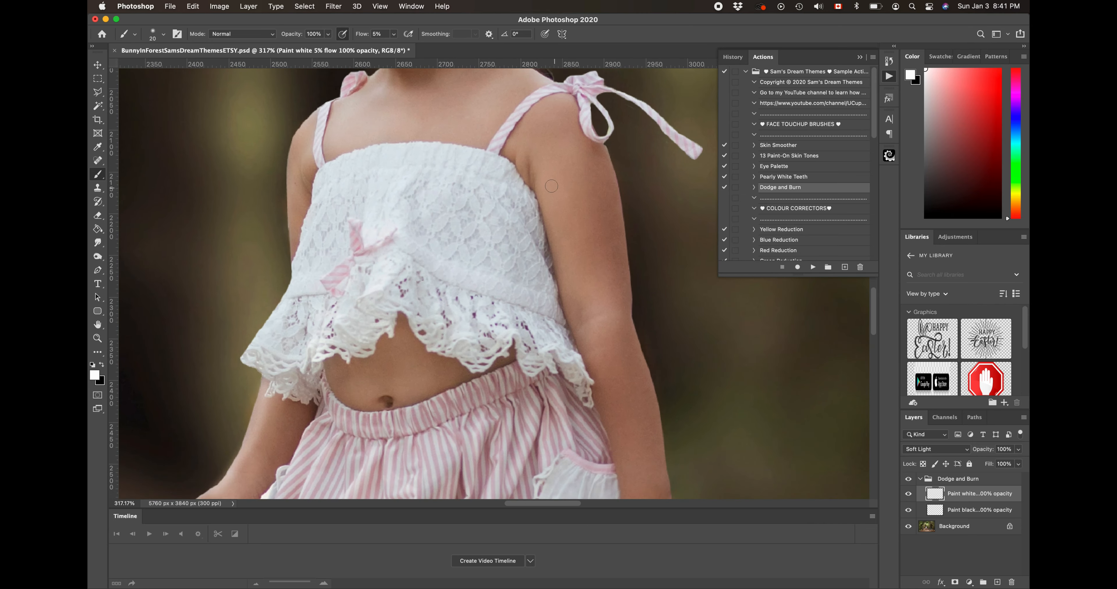
key(bracketright)
key(bracketright)
key(bracketright)
key(bracketright)
key(bracketright)
drag(556, 126, 595, 302)
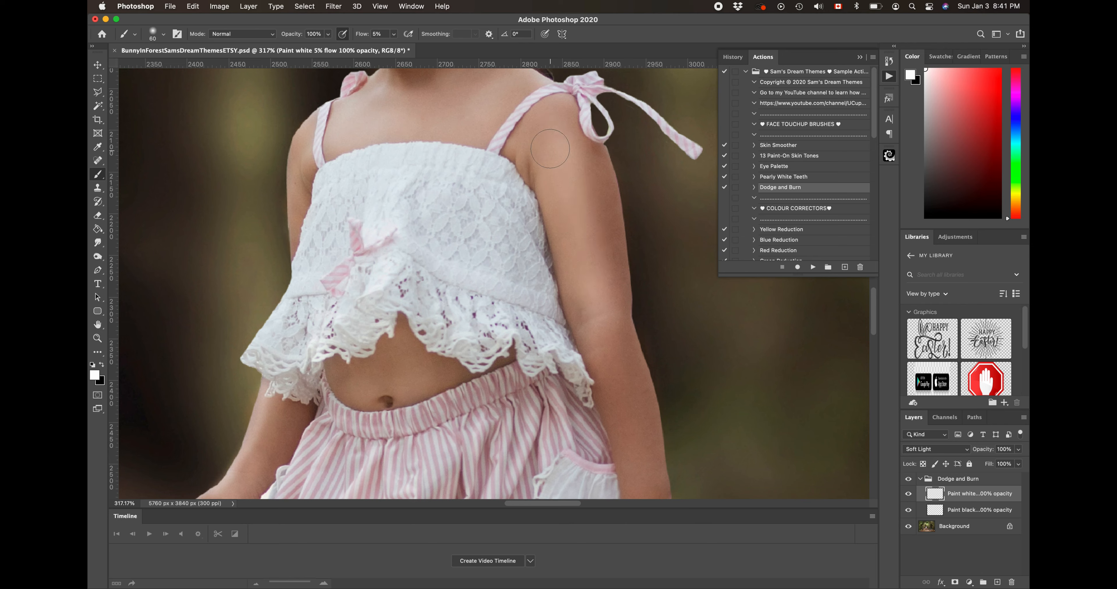
drag(551, 139, 581, 333)
Lower the brush flow to 3% and dodge the outer edge of the lowered hand with a 15 px brush.
scroll(581, 332, down, 5)
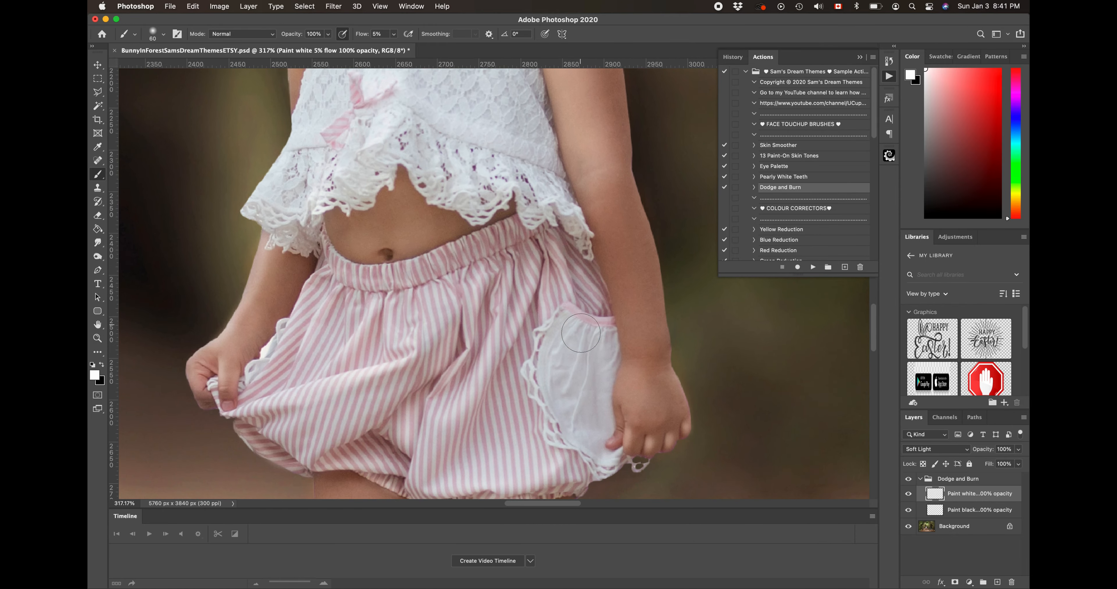
key(bracketleft)
key(bracketleft)
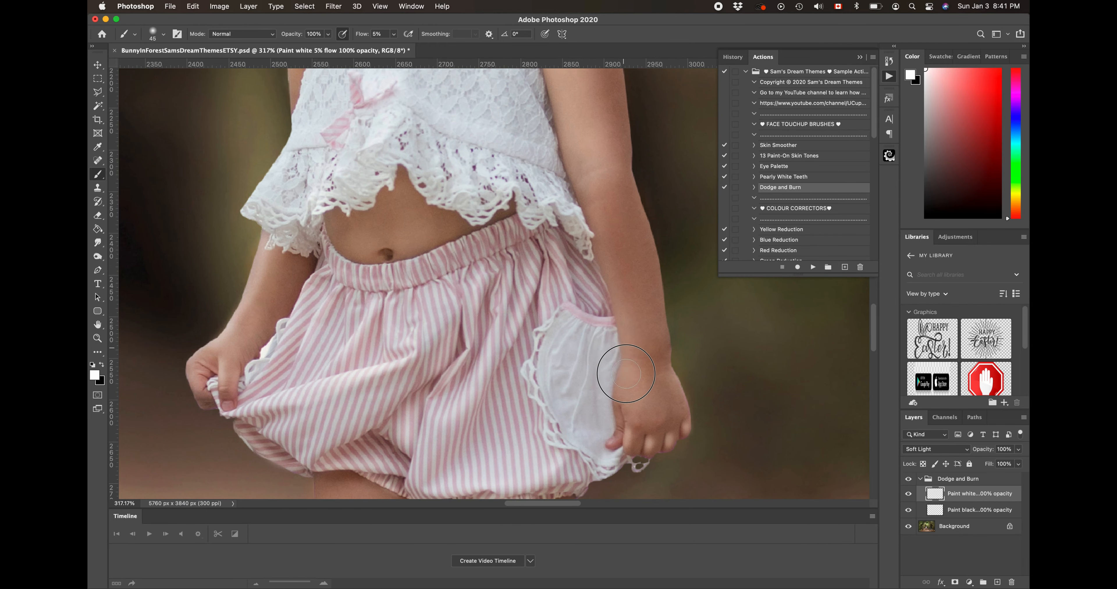
key(bracketleft)
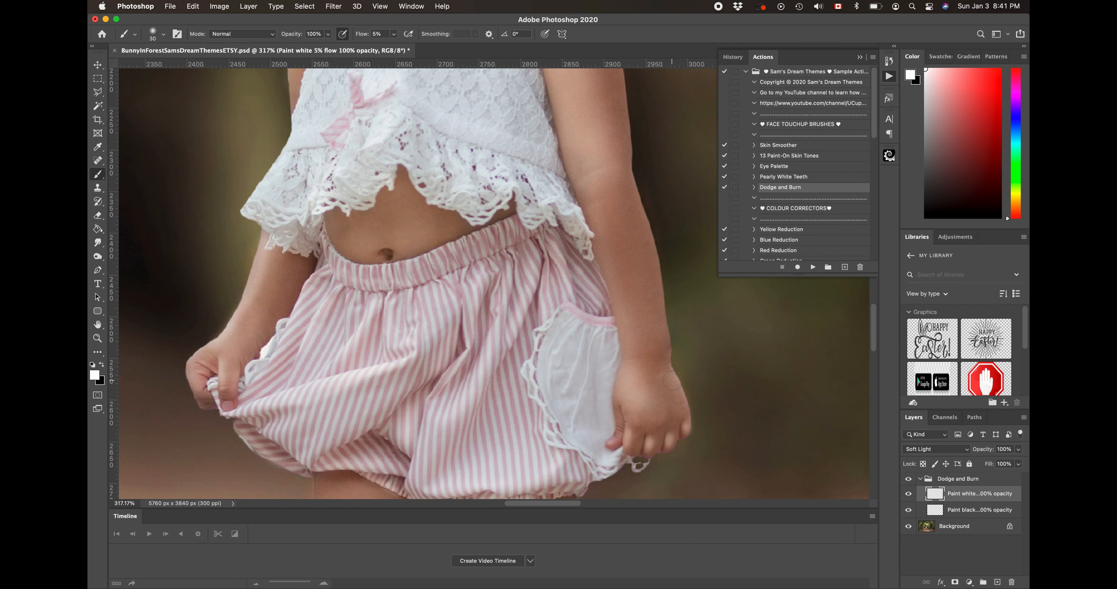
drag(673, 373, 687, 428)
key(super+z)
click(394, 36)
drag(395, 49, 393, 49)
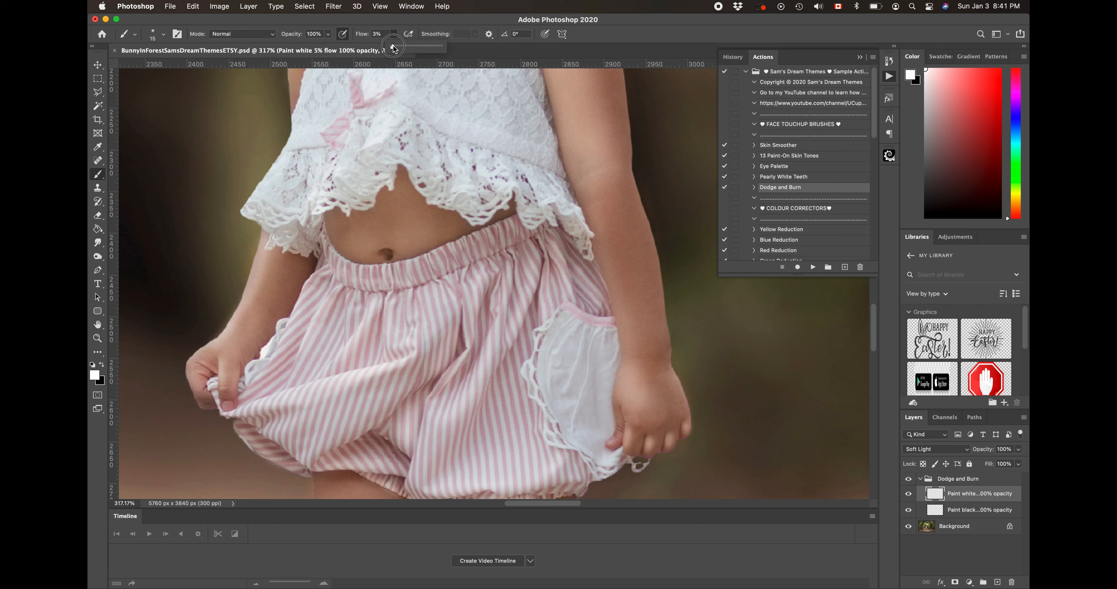
drag(667, 376, 689, 424)
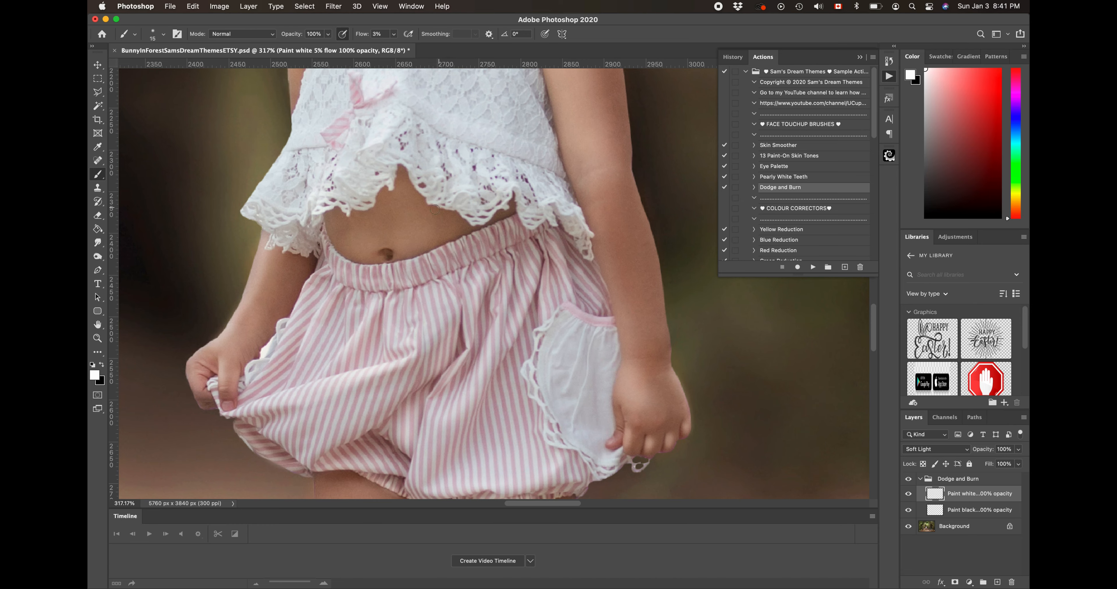
Try to dodge the shoulder between the braid and the pink strap with an enlarged brush.
scroll(427, 209, up, 5)
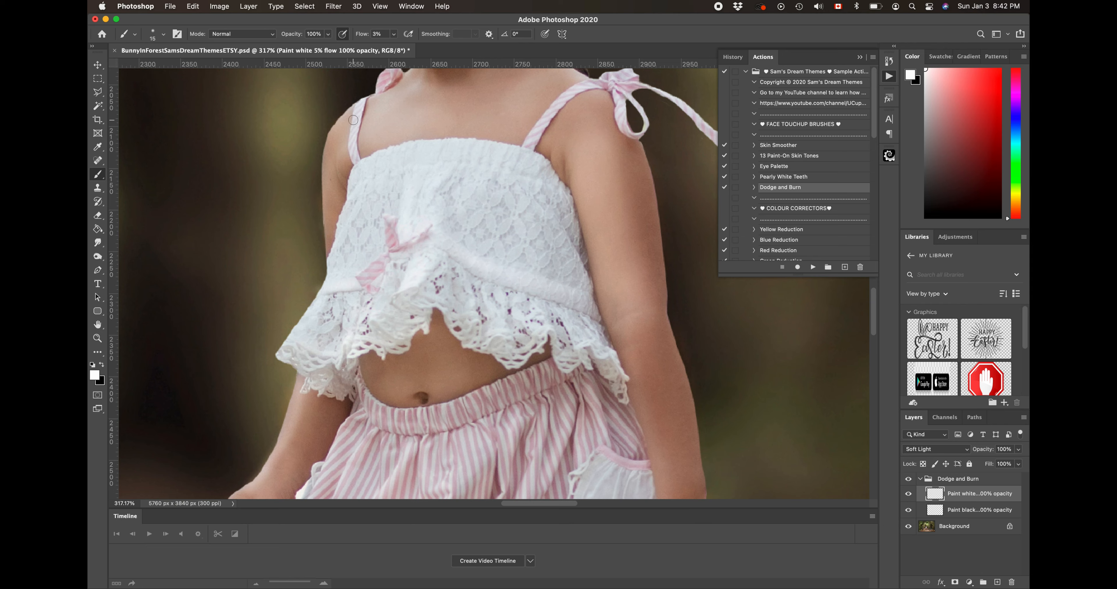
key(bracketright)
key(bracketright)
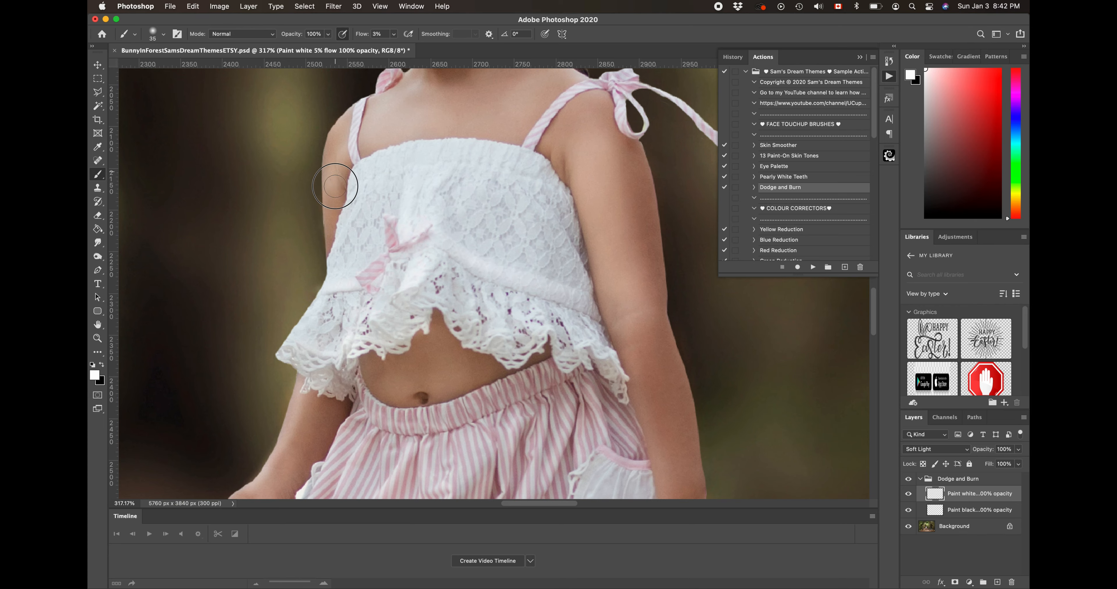
scroll(413, 103, up, 5)
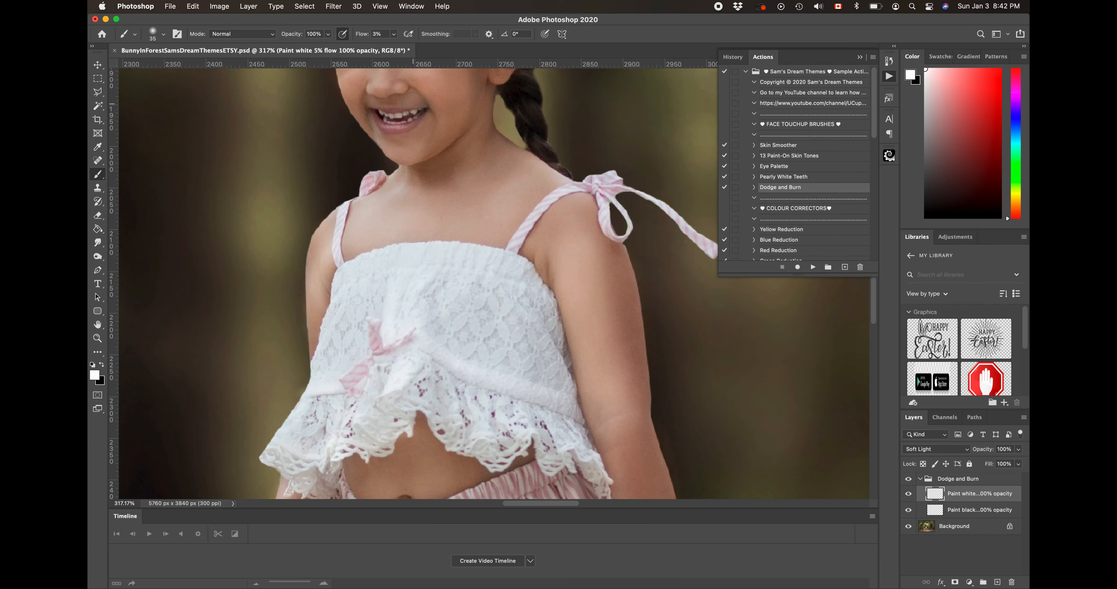
mouse_move(499, 154)
mouse_down()
mouse_move(520, 167)
mouse_move(514, 184)
mouse_move(567, 171)
mouse_up()
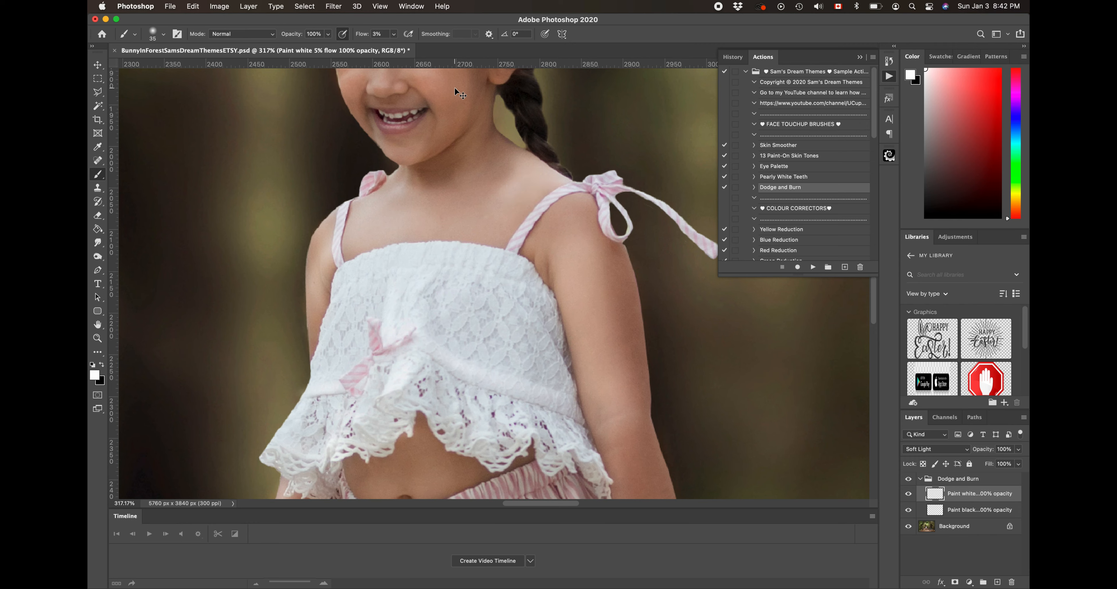
key(super+z)
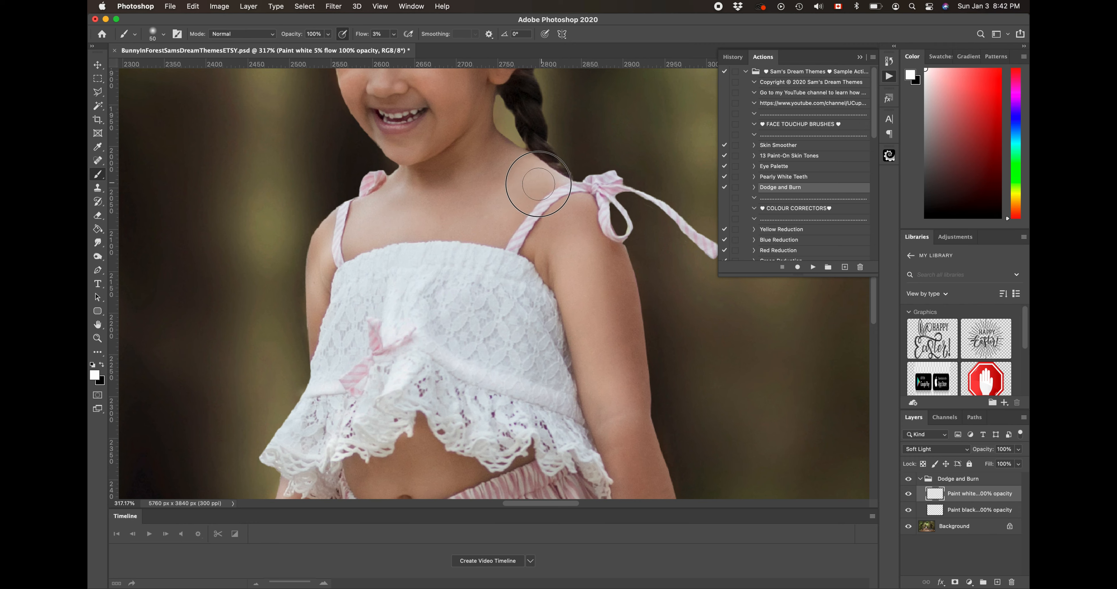
Dodge the bridge of the nose and the cheek below the eye near the ear, resizing the brush for the larger area.
key(bracketleft)
key(bracketleft)
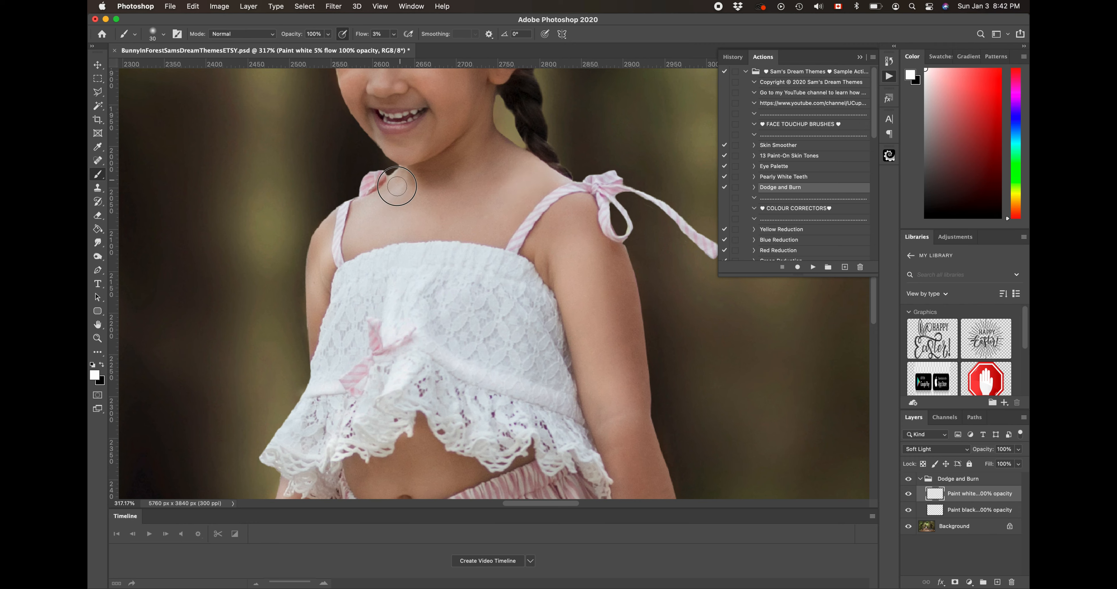
scroll(401, 186, up, 5)
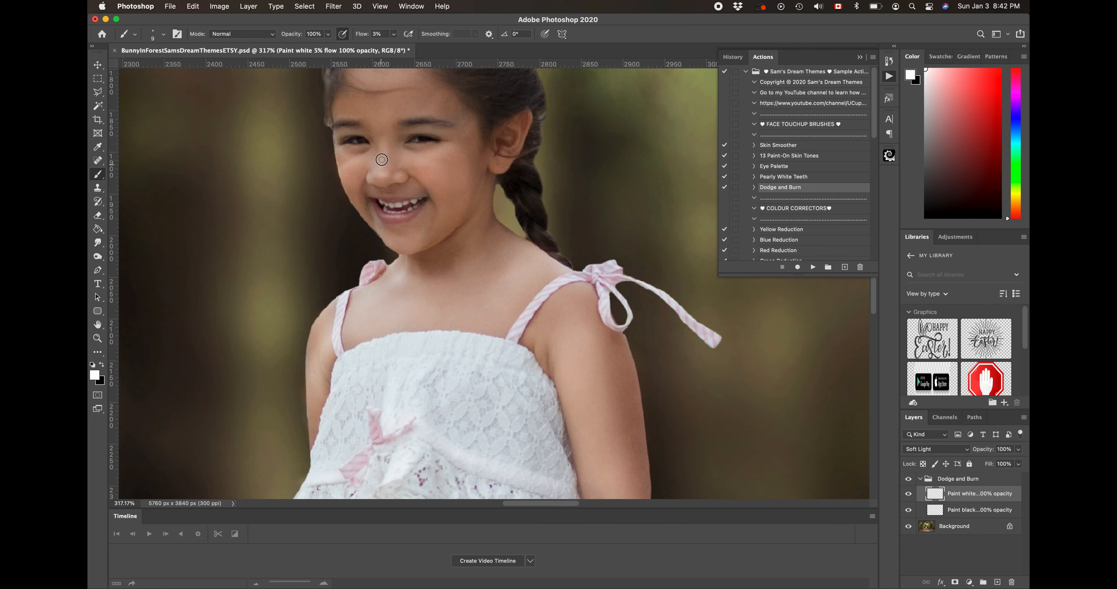
mouse_move(382, 154)
mouse_down()
mouse_move(401, 178)
mouse_move(366, 180)
mouse_move(447, 160)
mouse_move(455, 177)
mouse_move(423, 163)
mouse_move(455, 178)
mouse_move(458, 198)
mouse_move(453, 154)
mouse_up()
key(bracketright)
key(bracketright)
key(bracketright)
key(bracketright)
key(bracketright)
key(bracketleft)
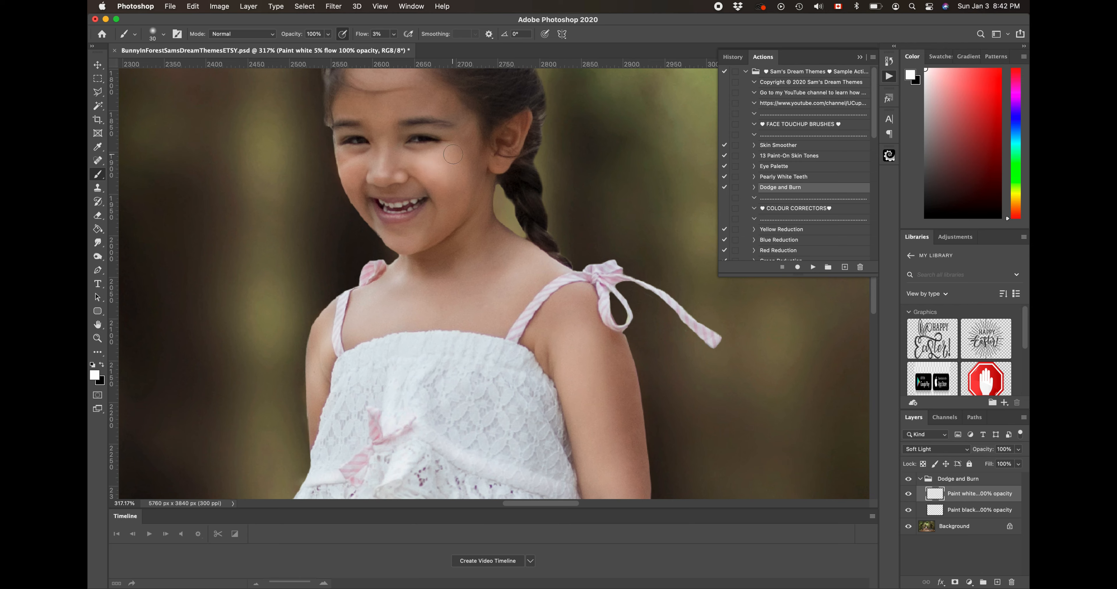
Dodge the narrow far cheek and the skin around the brow nearest the ear with a smaller brush.
key(bracketleft)
drag(347, 161, 349, 184)
mouse_move(423, 122)
mouse_down()
mouse_move(445, 126)
mouse_move(414, 128)
mouse_up()
mouse_move(429, 115)
mouse_down()
mouse_move(443, 121)
mouse_move(421, 118)
mouse_up()
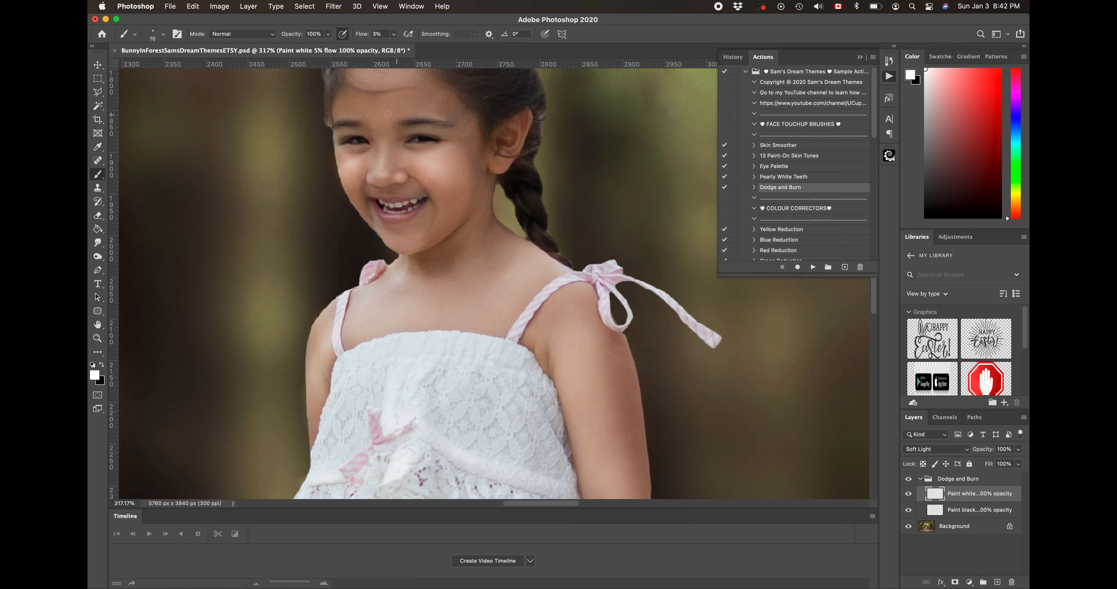
Dodge the girl's forehead from the hairline across to the temple with a 45 px brush.
key(bracketright)
key(bracketright)
scroll(374, 97, up, 2)
mouse_move(381, 117)
mouse_down()
mouse_move(413, 125)
mouse_move(411, 111)
mouse_move(391, 124)
mouse_move(425, 129)
mouse_up()
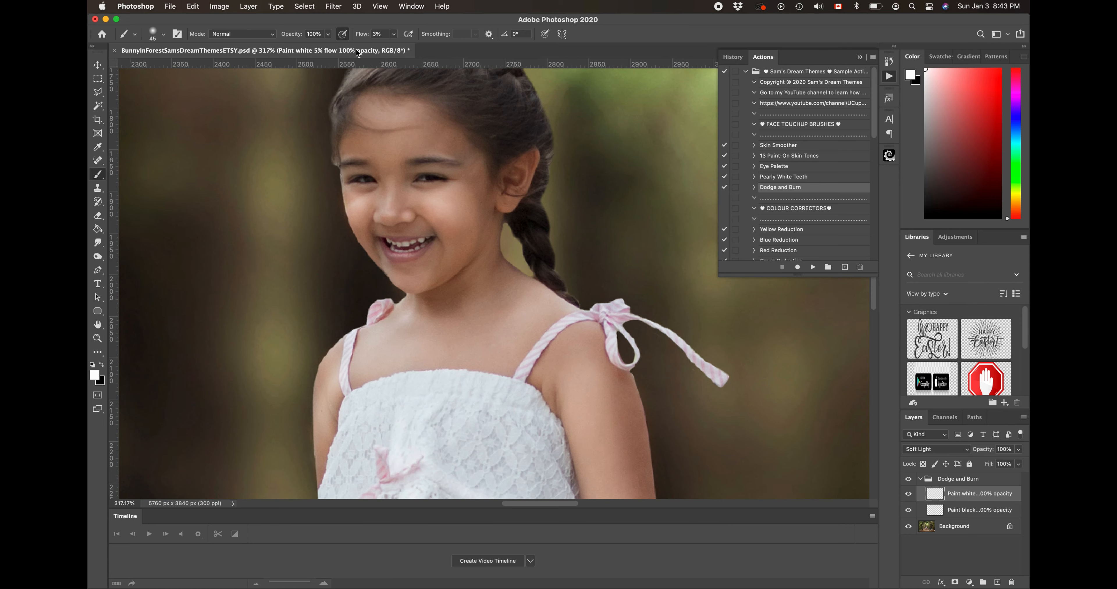
Dodge the ear and the highlights along the braid with a small brush.
key(bracketleft)
key(bracketleft)
key(bracketleft)
mouse_move(501, 202)
mouse_down()
mouse_move(532, 150)
mouse_move(533, 172)
mouse_up()
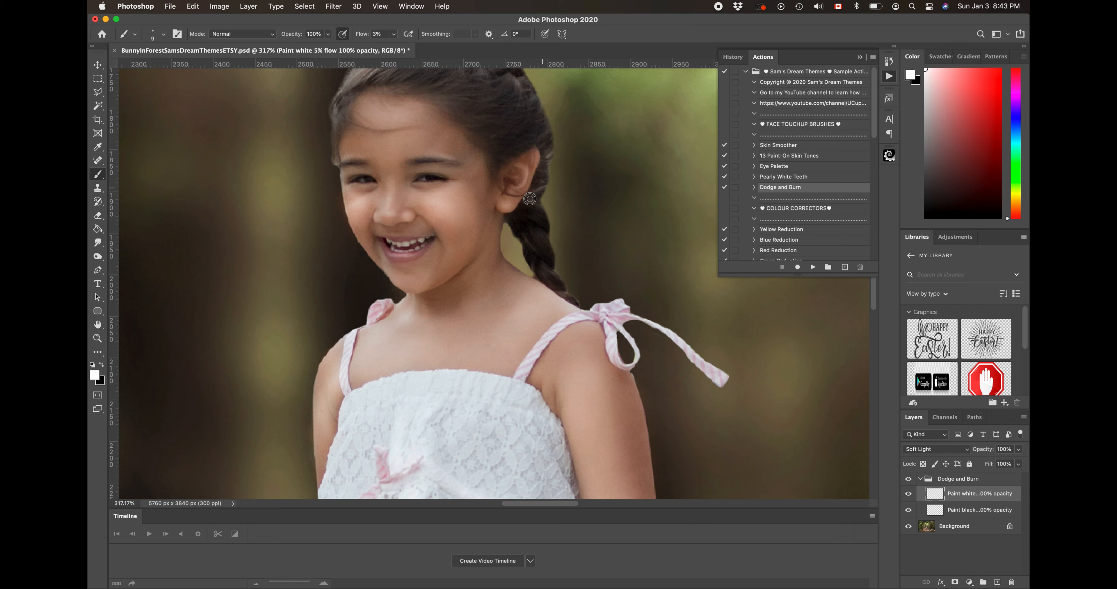
drag(524, 233, 537, 252)
drag(543, 256, 540, 265)
Dodge the hair highlights across the crown and beside the forehead.
scroll(563, 286, up, 5)
scroll(563, 287, left, 2)
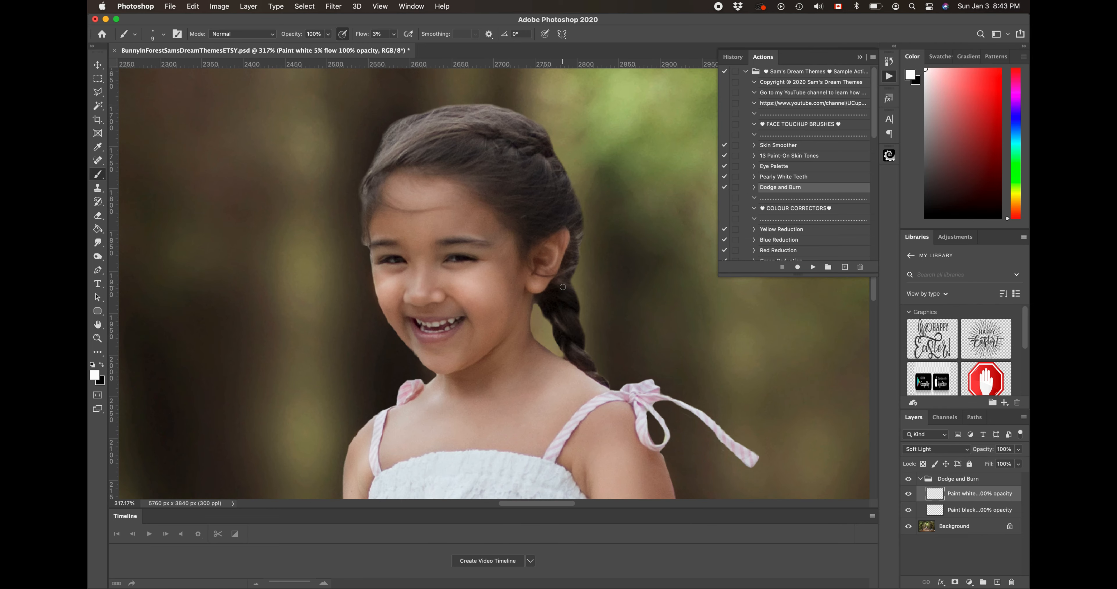
mouse_move(471, 157)
mouse_down()
mouse_move(496, 143)
mouse_move(497, 155)
mouse_move(549, 163)
mouse_up()
mouse_move(392, 162)
mouse_down()
mouse_move(410, 153)
mouse_move(393, 168)
mouse_up()
Reduce the opacity of the Paint white dodge layer to 53%.
key(super+minus)
key(super+minus)
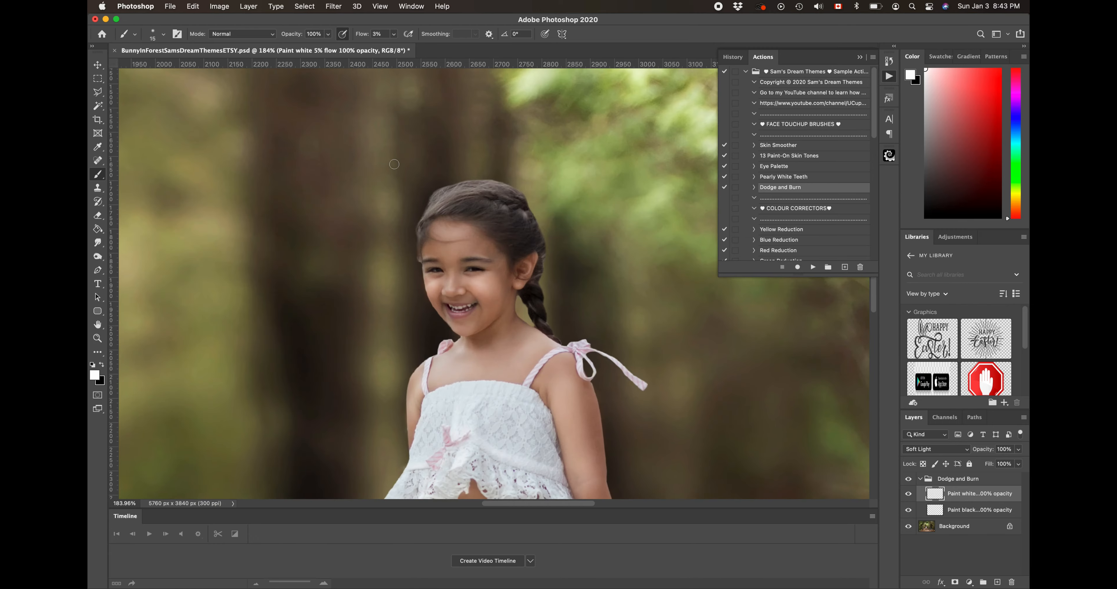
key(super+0)
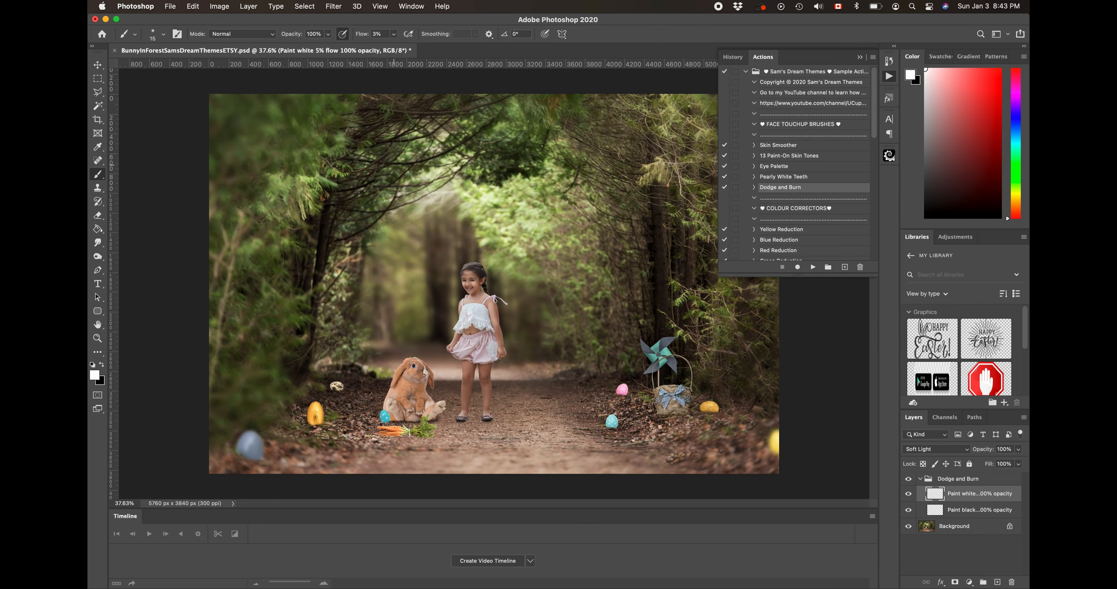
scroll(389, 162, up, 2)
scroll(389, 162, down, 4)
scroll(389, 162, up, 3)
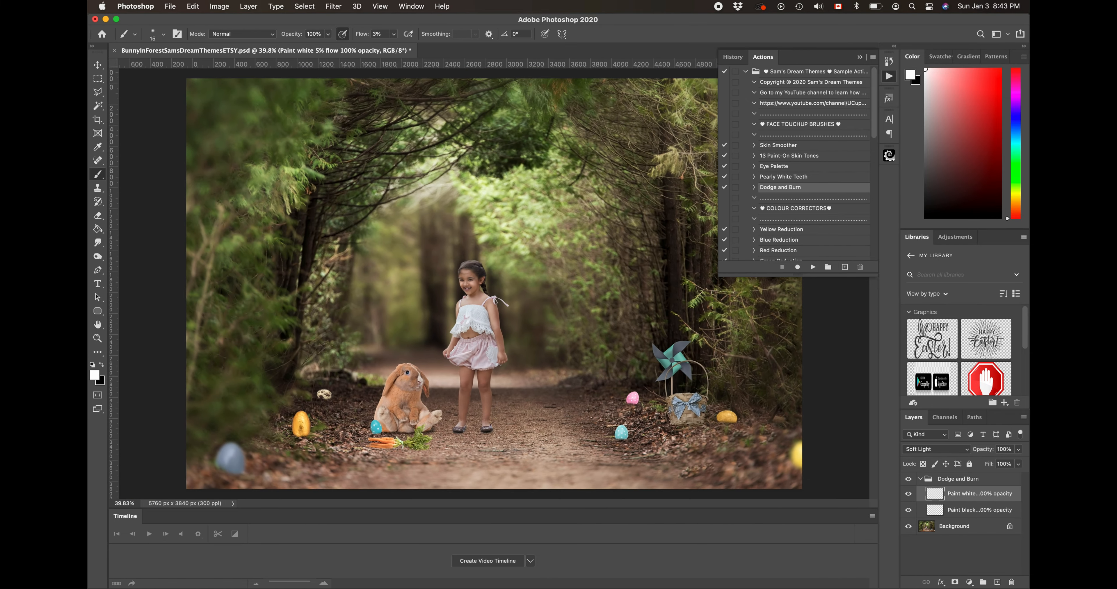
scroll(388, 162, up, 3)
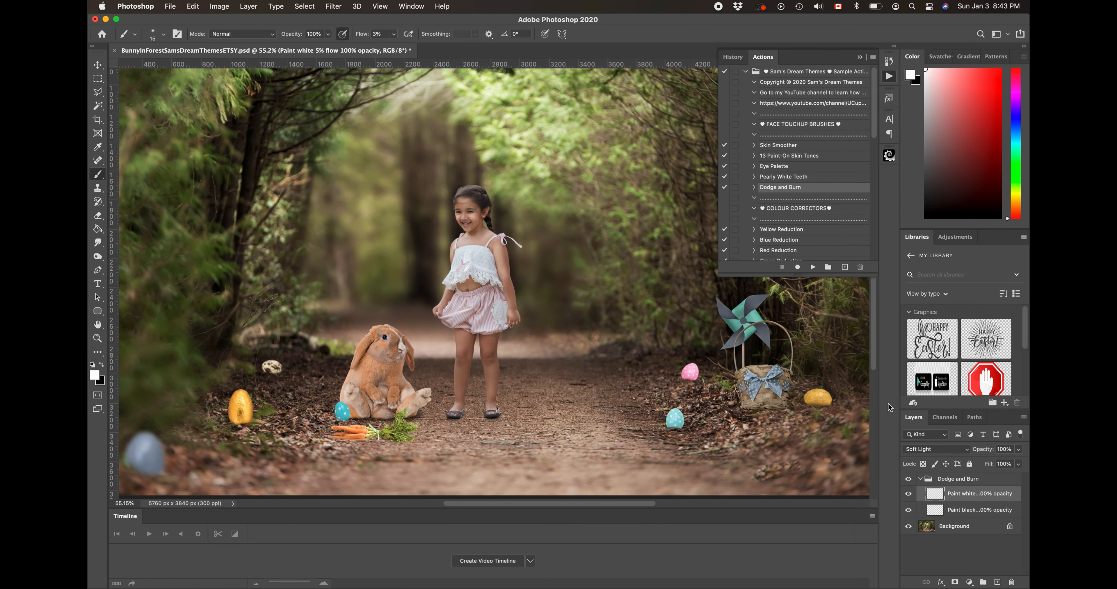
click(1018, 450)
click(1000, 464)
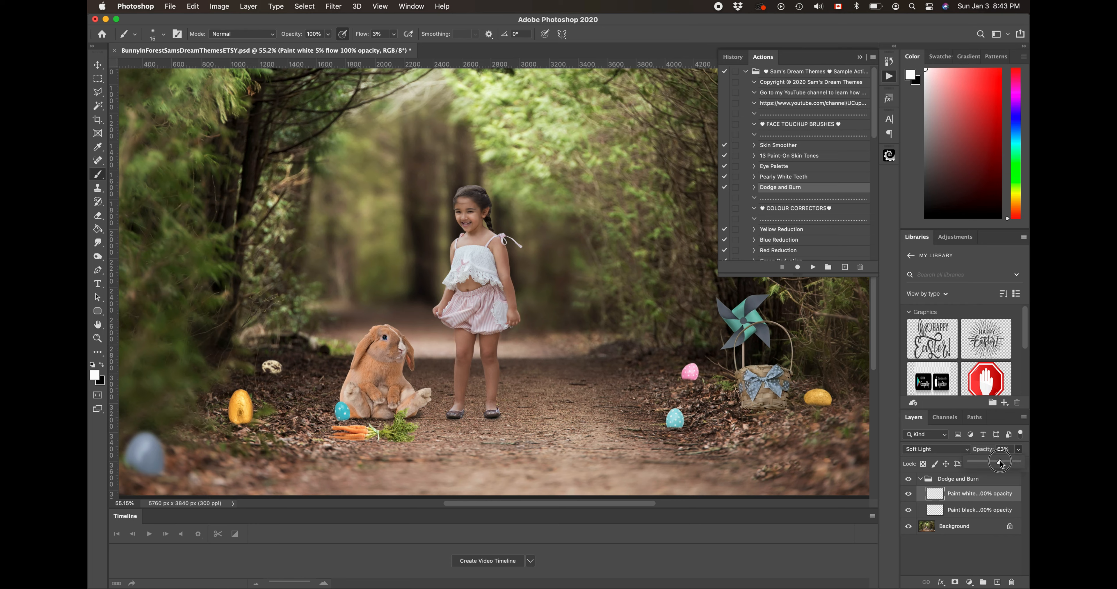
drag(1001, 464, 996, 463)
Compare the image with and without the Paint white layer by toggling its visibility.
click(908, 494)
click(908, 494)
click(908, 494)
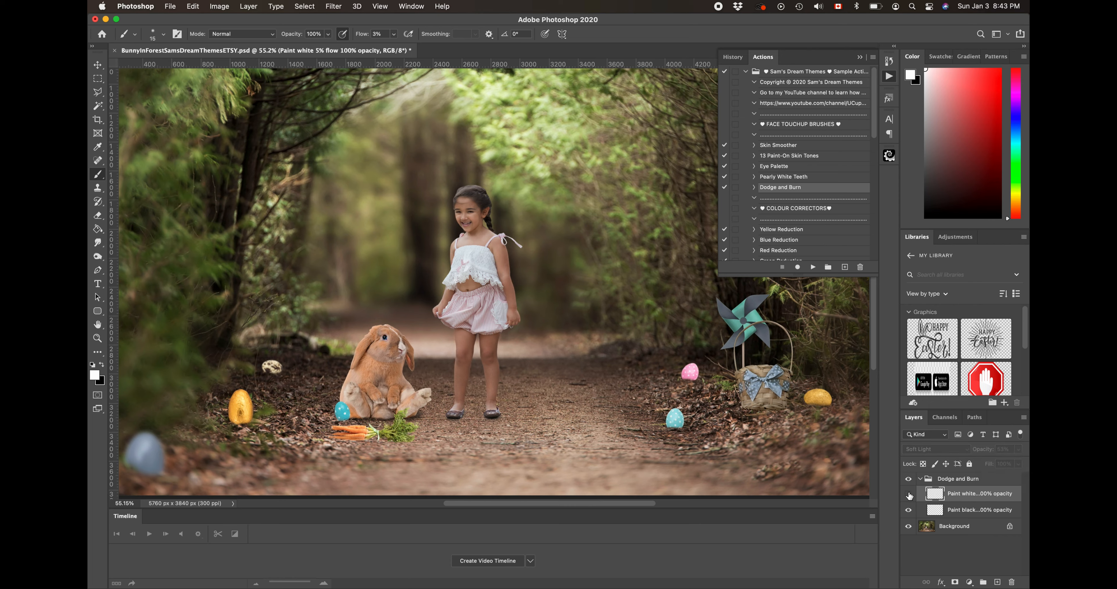
click(908, 494)
click(908, 494)
click(908, 494)
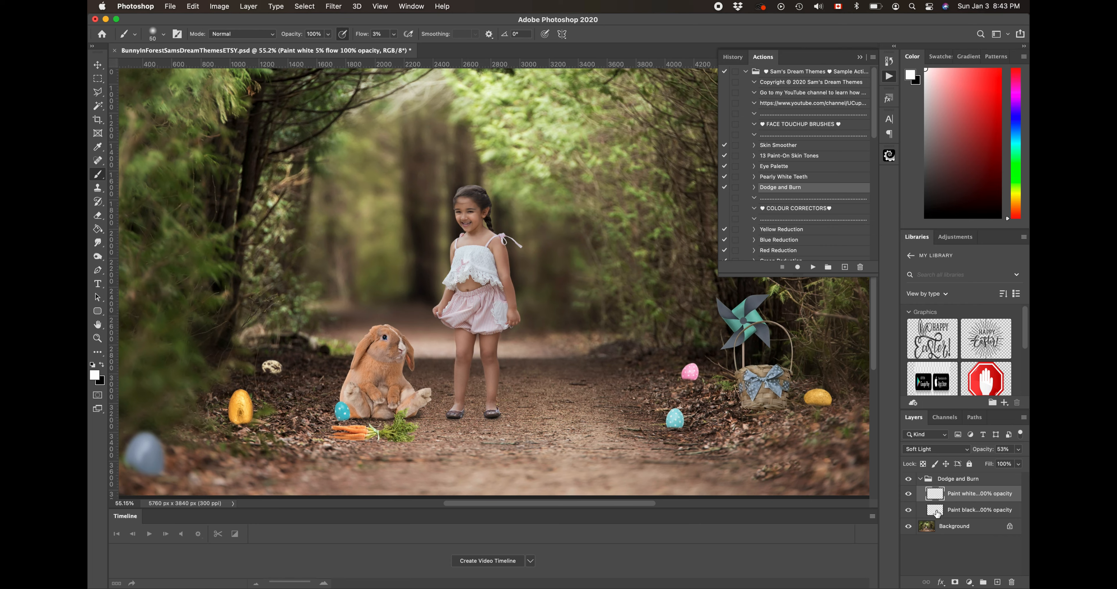
On the Paint black layer, burn the shadows beside the arm, lace top and shorts with black as the foreground colour.
click(934, 511)
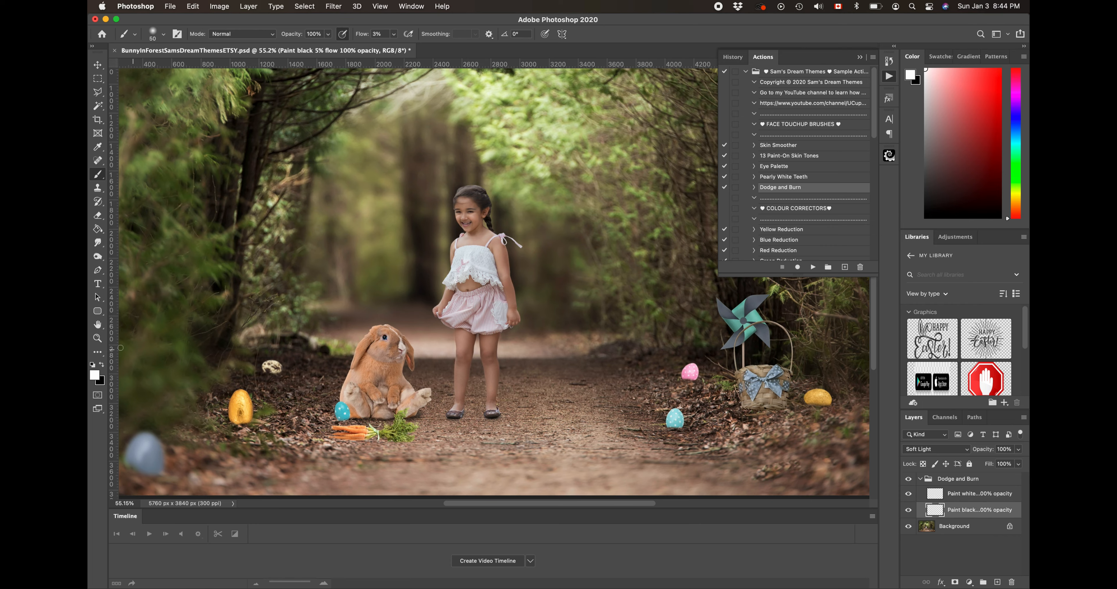
click(101, 365)
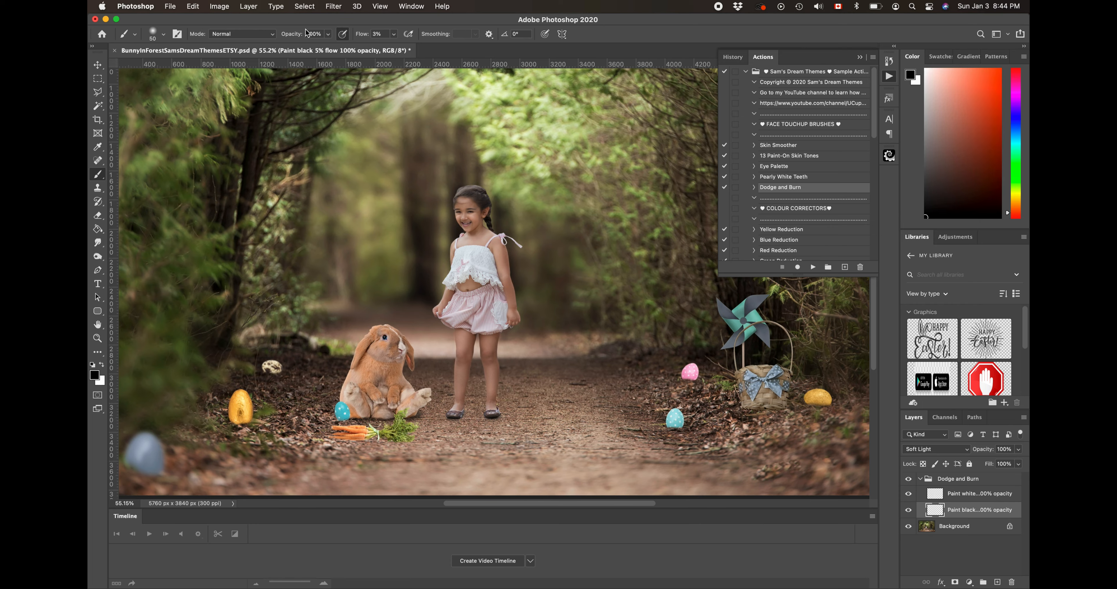
scroll(483, 223, up, 5)
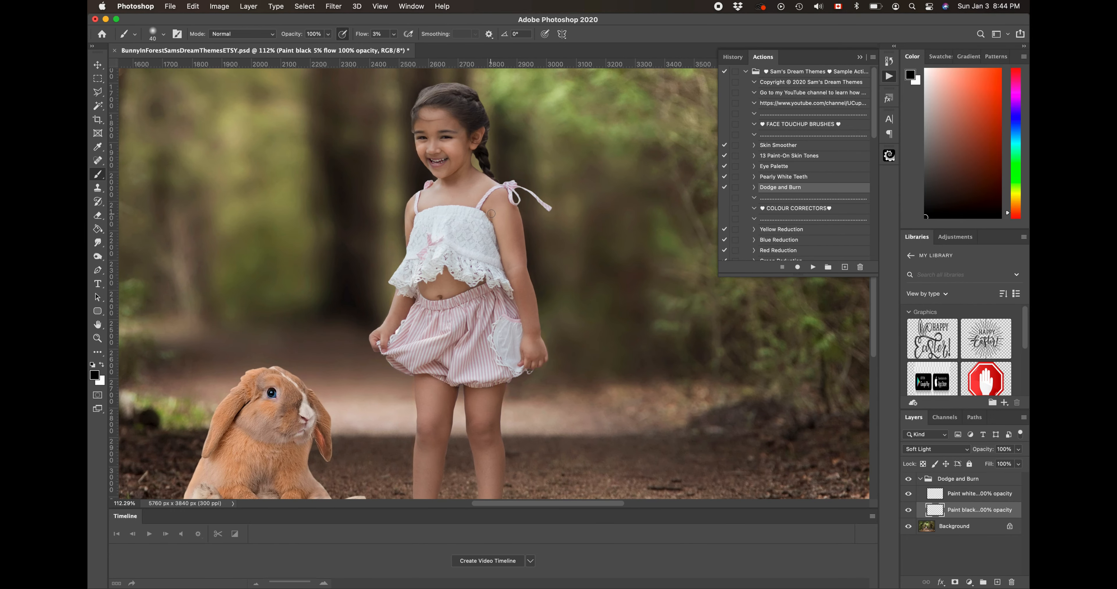
mouse_move(491, 211)
mouse_down()
mouse_move(512, 292)
mouse_move(495, 287)
mouse_move(512, 320)
mouse_move(492, 314)
mouse_move(480, 338)
mouse_move(498, 297)
mouse_move(473, 334)
mouse_move(420, 371)
mouse_move(459, 383)
mouse_move(516, 376)
mouse_up()
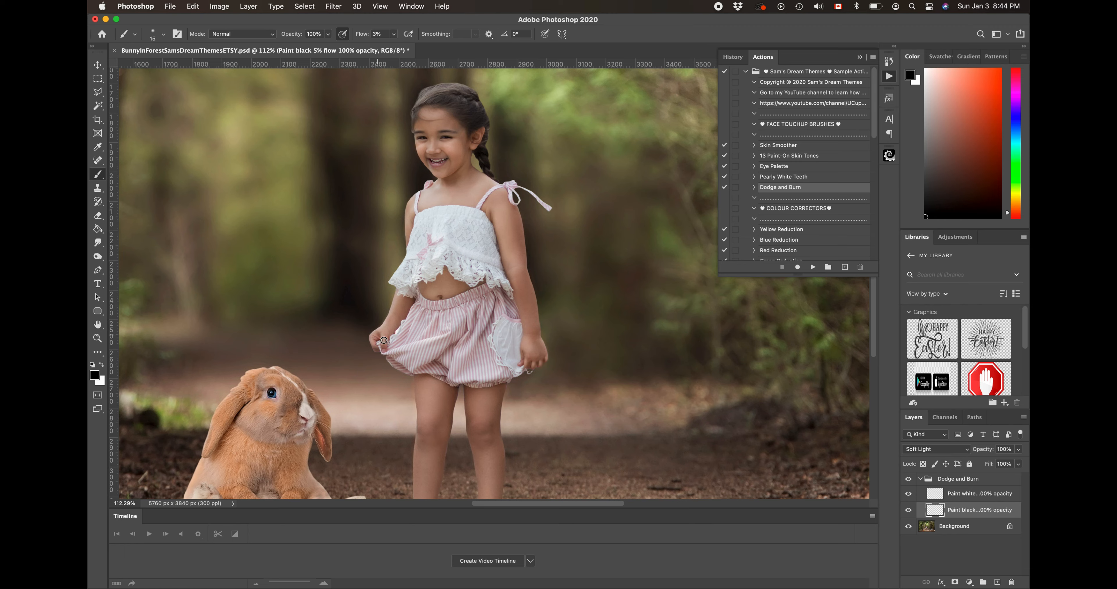
Burn the midriff shadow beneath the lace hem and the folds of the top around the pink bow with a 30 px brush.
key(bracketright)
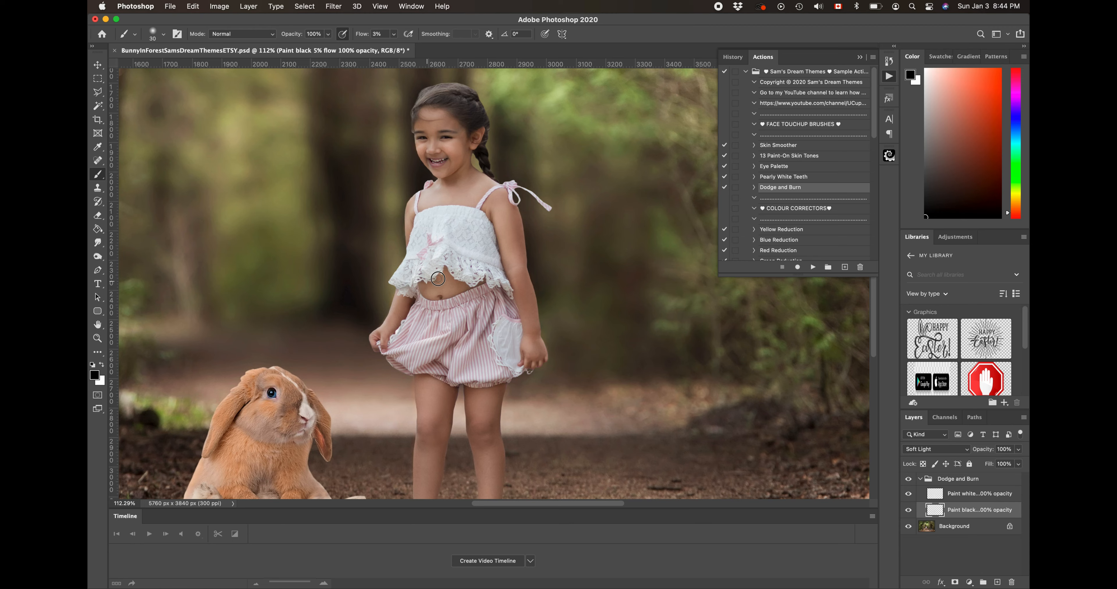
mouse_move(438, 279)
mouse_down()
mouse_move(418, 283)
mouse_move(443, 266)
mouse_move(455, 280)
mouse_move(485, 282)
mouse_up()
mouse_move(418, 284)
mouse_down()
mouse_move(420, 298)
mouse_move(442, 302)
mouse_move(488, 282)
mouse_up()
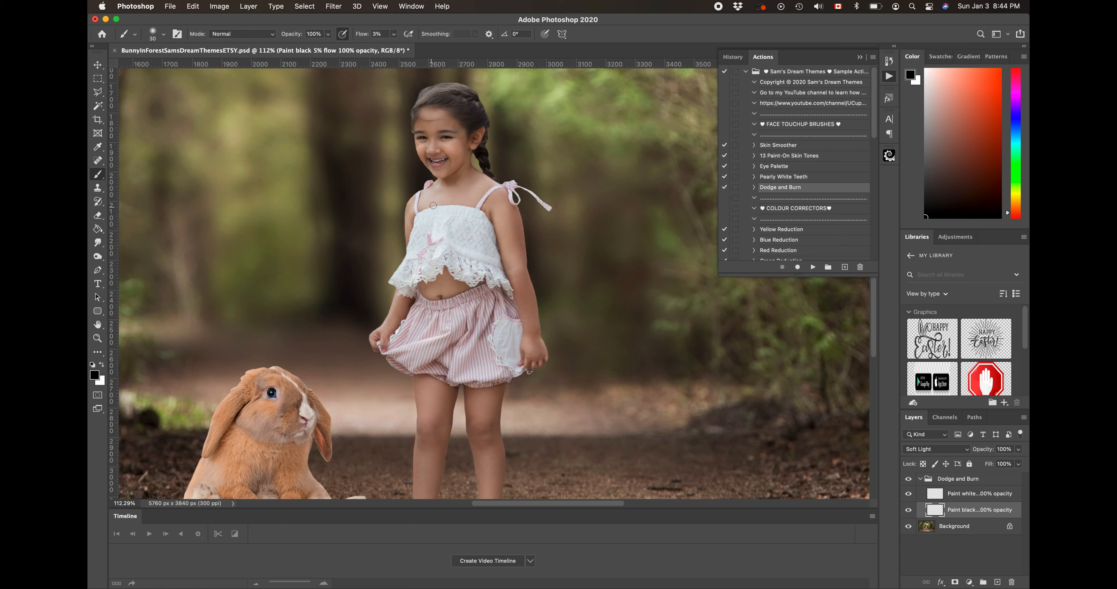
mouse_move(433, 232)
mouse_down()
mouse_move(431, 243)
mouse_move(453, 240)
mouse_move(446, 260)
mouse_move(488, 264)
mouse_move(459, 277)
mouse_move(405, 259)
mouse_move(414, 246)
mouse_up()
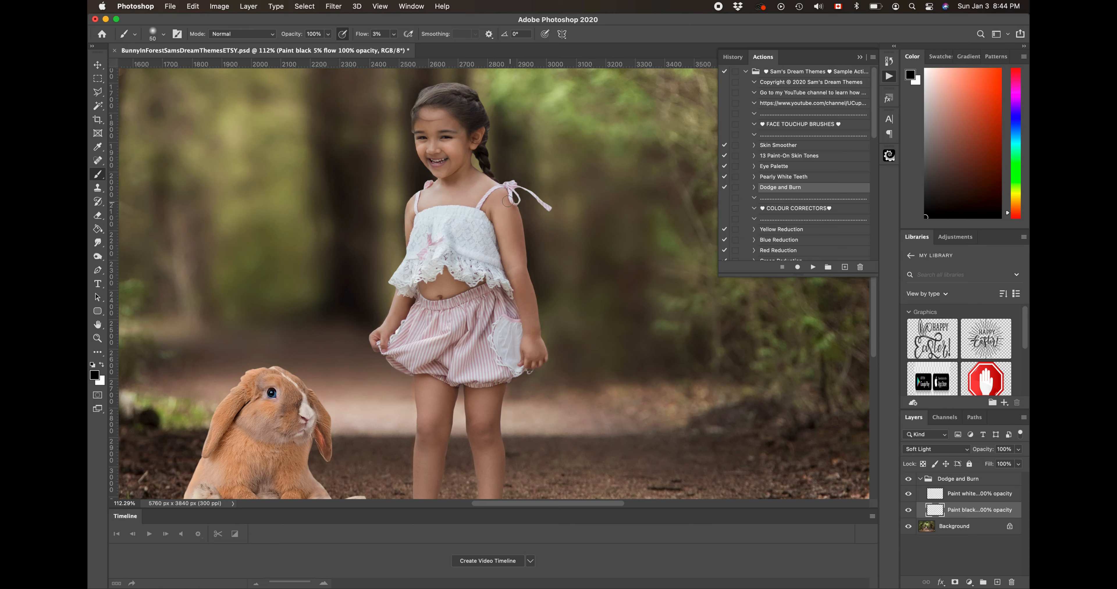
Undo a trial burn stroke down the outer arm and burn the neck shadow below the chin with a smaller brush.
drag(505, 198, 539, 335)
key(ctrl+z)
key(bracketleft)
drag(432, 178, 432, 175)
Set the brush opacity to 55% and burn the lower face and the hair above the forehead.
scroll(443, 149, up, 2)
scroll(443, 149, up, 3)
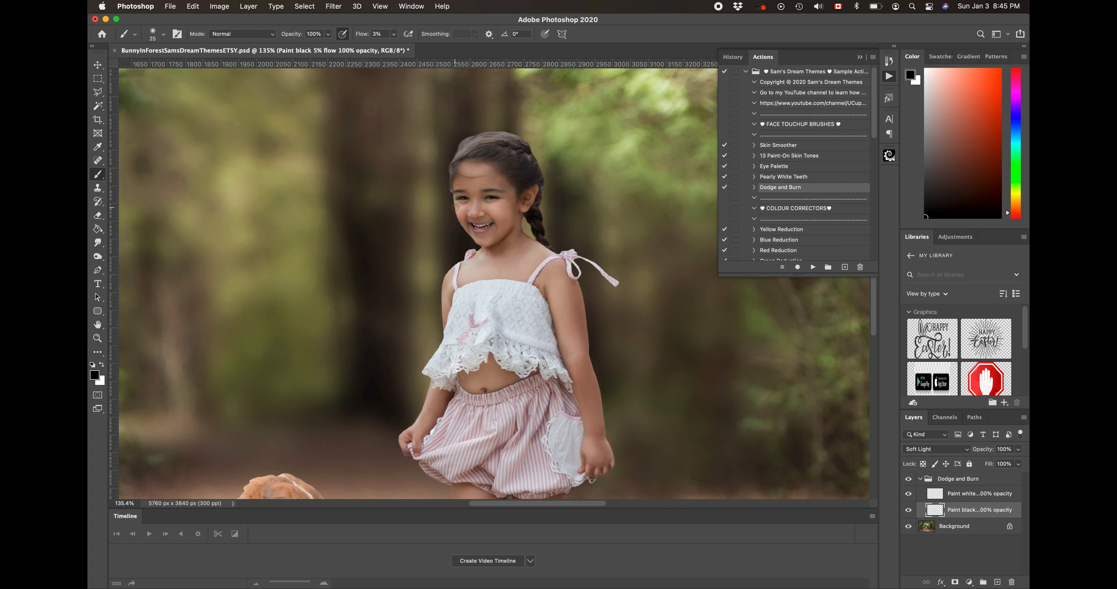
double_click(321, 33)
text(55)
key(Return)
key(])
drag(491, 213, 465, 219)
mouse_move(462, 152)
mouse_down()
mouse_move(512, 154)
mouse_move(532, 176)
mouse_move(501, 153)
mouse_move(519, 144)
mouse_move(526, 153)
mouse_move(462, 140)
mouse_move(486, 143)
mouse_move(454, 156)
mouse_move(492, 136)
mouse_move(468, 140)
mouse_move(513, 138)
mouse_move(488, 138)
mouse_up()
Burn the front hairline with a 30 px brush and darken the shadow around the ear.
key(bracketleft)
key(bracketleft)
key(bracketleft)
key(bracketright)
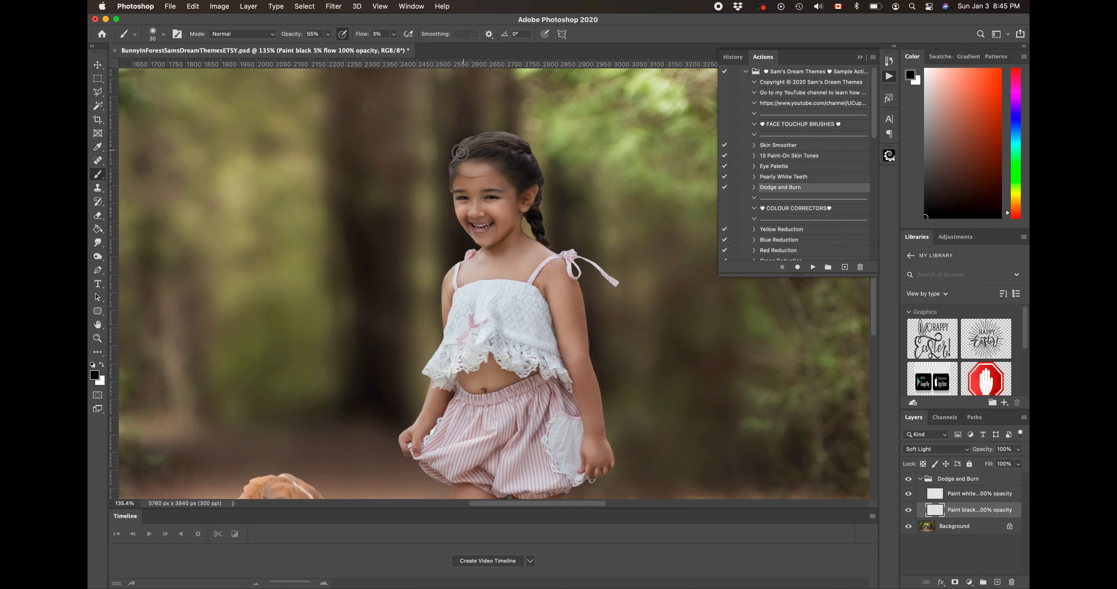
mouse_move(472, 141)
mouse_down()
mouse_move(508, 136)
mouse_move(447, 171)
mouse_up()
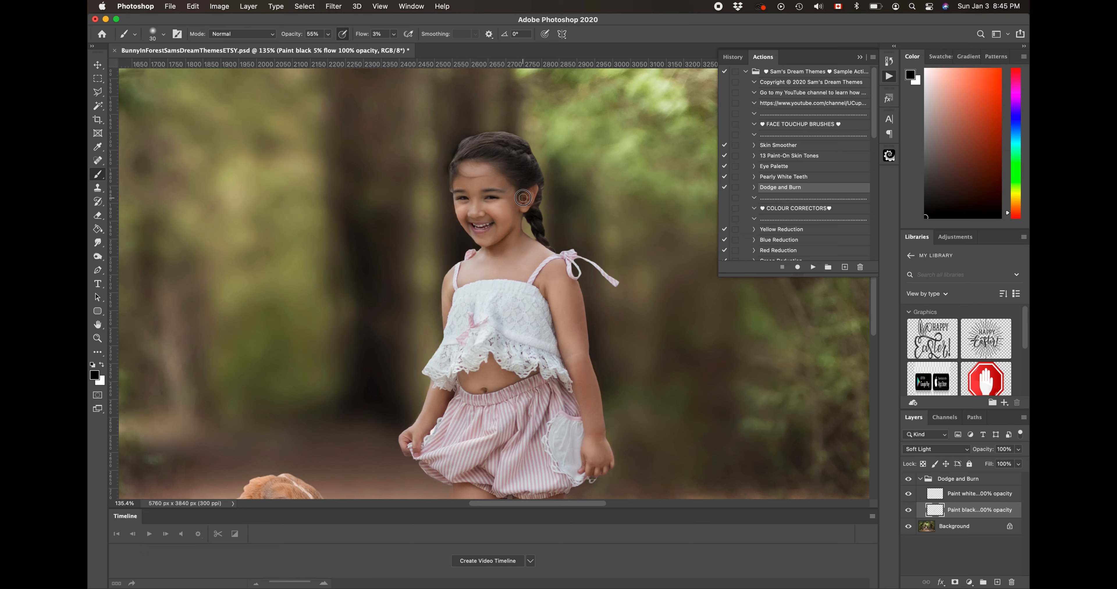
drag(523, 198, 528, 197)
key(bracketleft)
scroll(527, 196, down, 15)
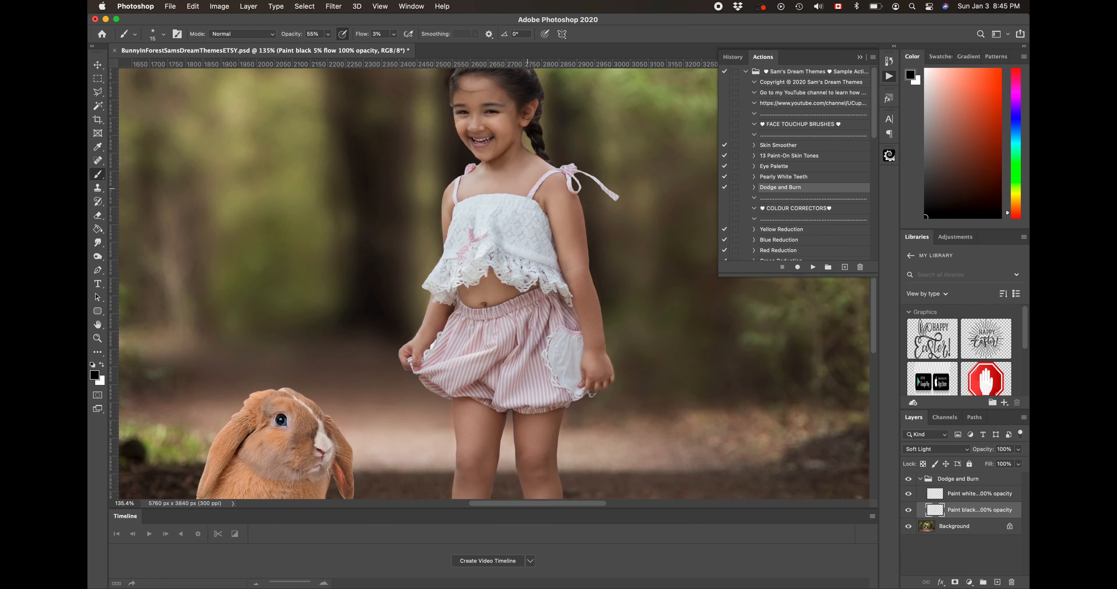
Burn shadows on the bunny's lower body and head and beside the blue egg with a 60 to 70 px brush.
scroll(528, 201, down, 10)
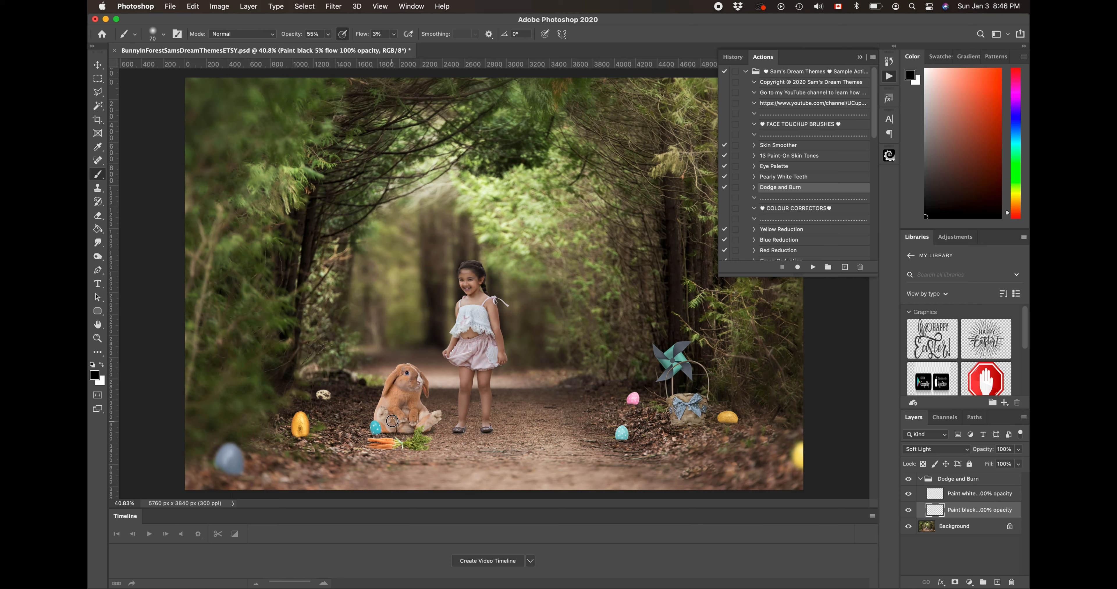
mouse_move(389, 432)
mouse_down()
mouse_move(382, 425)
mouse_move(398, 436)
mouse_move(434, 416)
mouse_move(431, 425)
mouse_move(419, 406)
mouse_move(405, 423)
mouse_move(402, 403)
mouse_move(407, 415)
mouse_move(395, 416)
mouse_up()
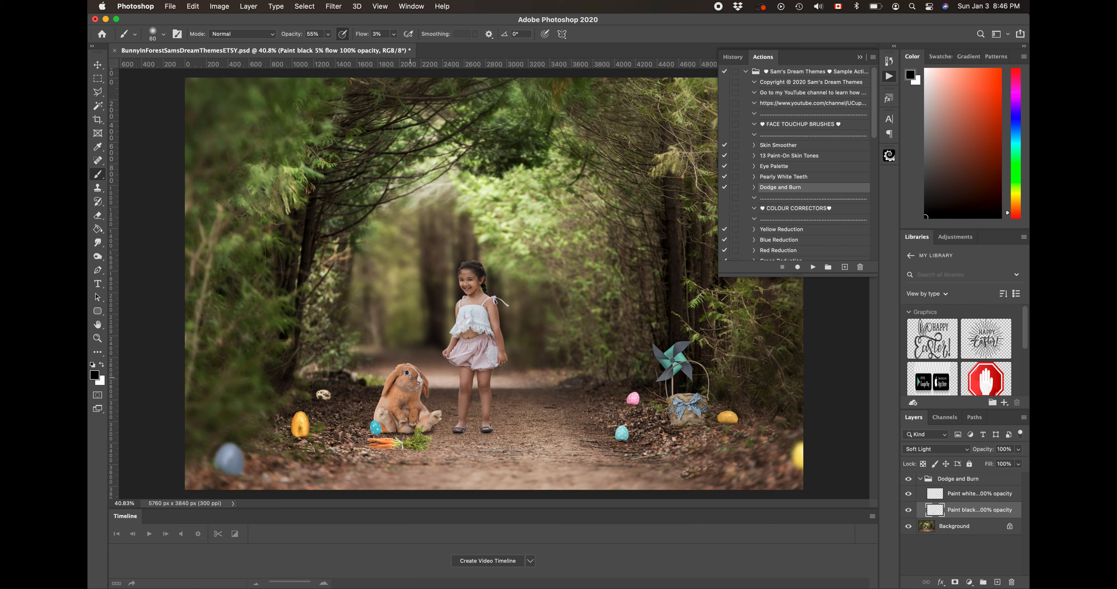
mouse_move(418, 378)
mouse_down()
mouse_move(398, 389)
mouse_move(408, 392)
mouse_move(400, 366)
mouse_move(414, 370)
mouse_up()
drag(379, 417, 381, 421)
Compare the whole image with and without the Dodge and Burn group by toggling its visibility.
key(super+minus)
key(super+minus)
key(super+plus)
key(super+plus)
key(super+plus)
key(super+minus)
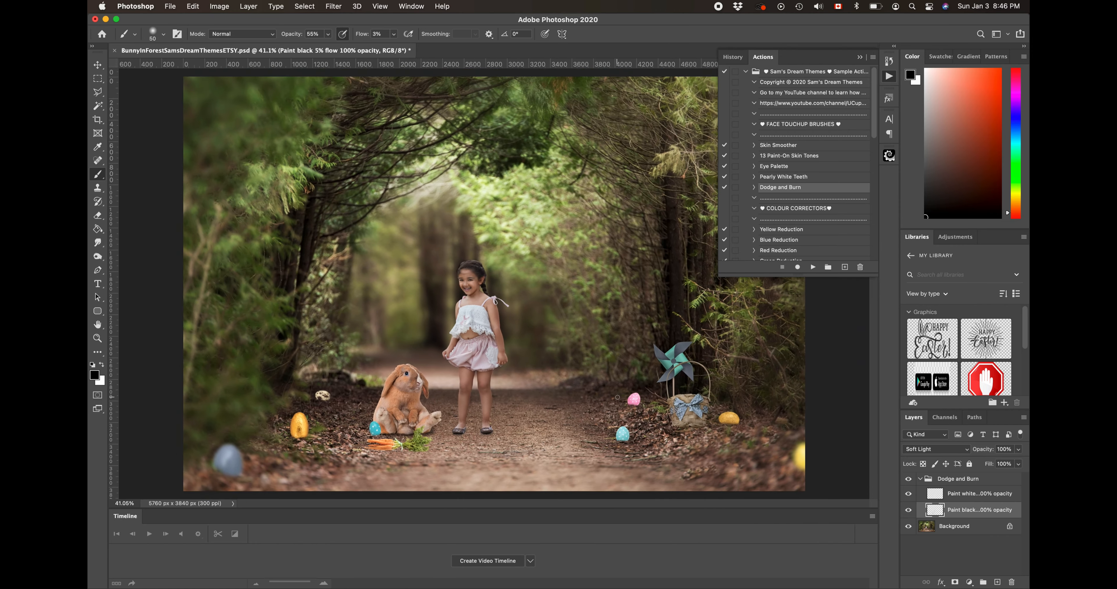
click(908, 480)
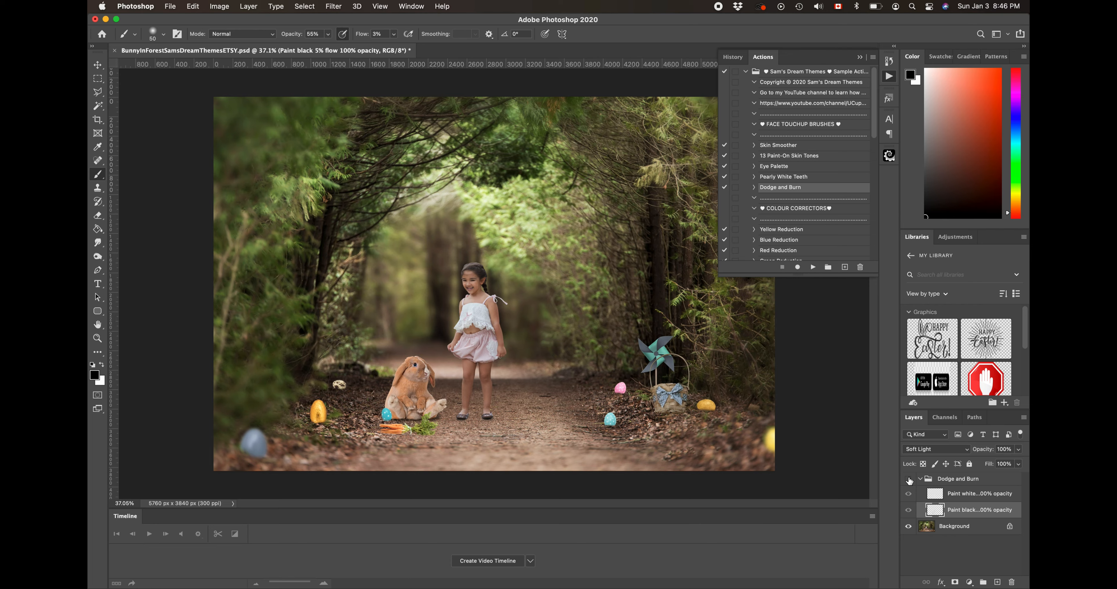
click(908, 479)
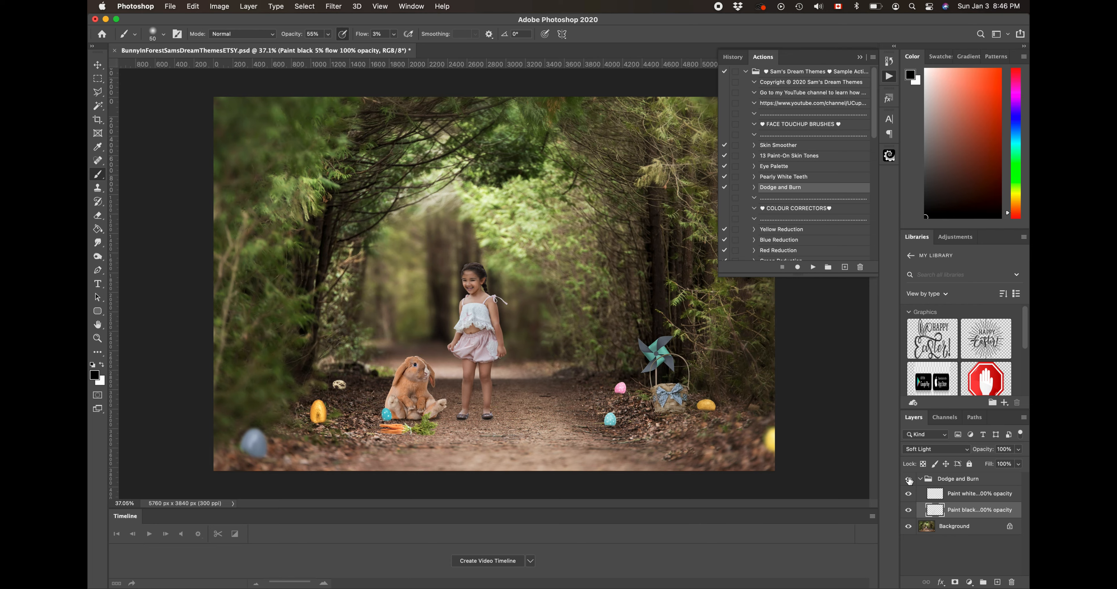
click(909, 479)
click(908, 480)
click(908, 479)
click(908, 479)
key(bracketleft)
scroll(847, 404, down, 5)
scroll(732, 394, up, 8)
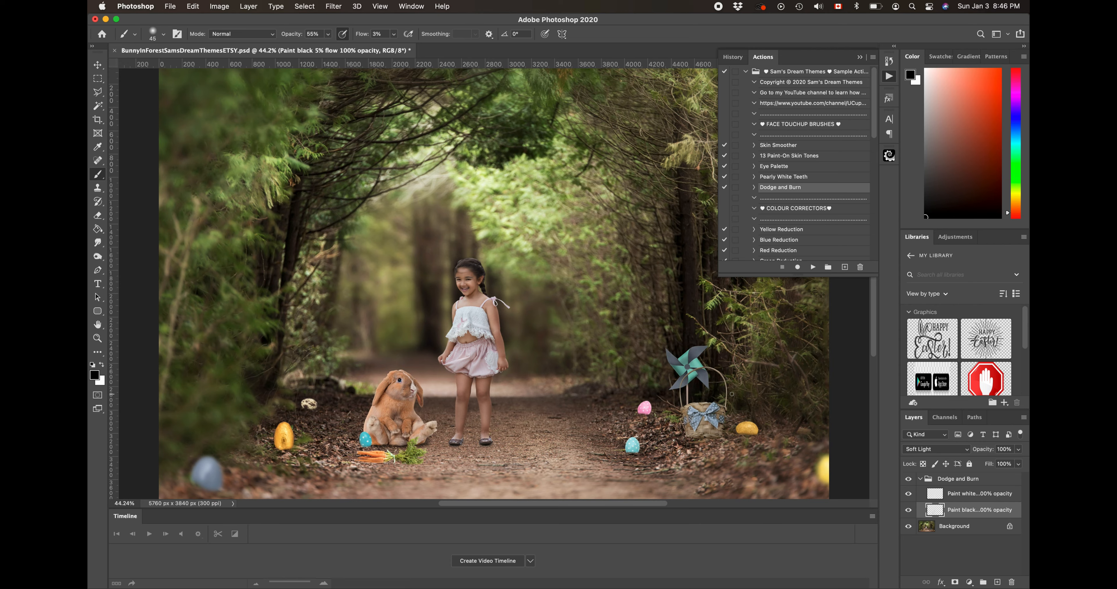
Lower the opacity of the black paint layer in the Dodge and Burn group to 63%.
click(947, 483)
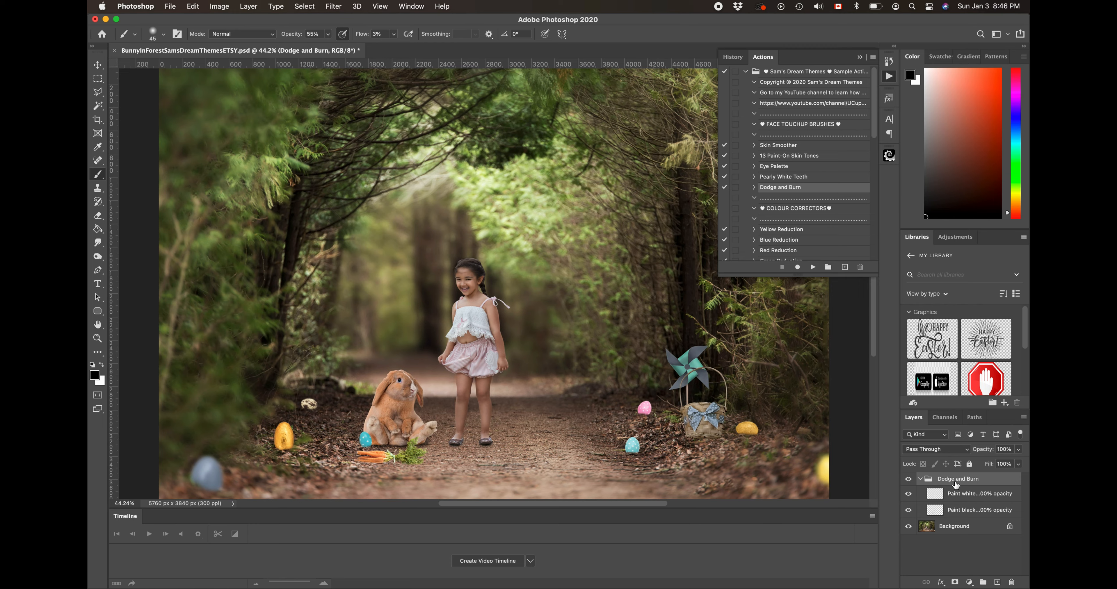
click(947, 509)
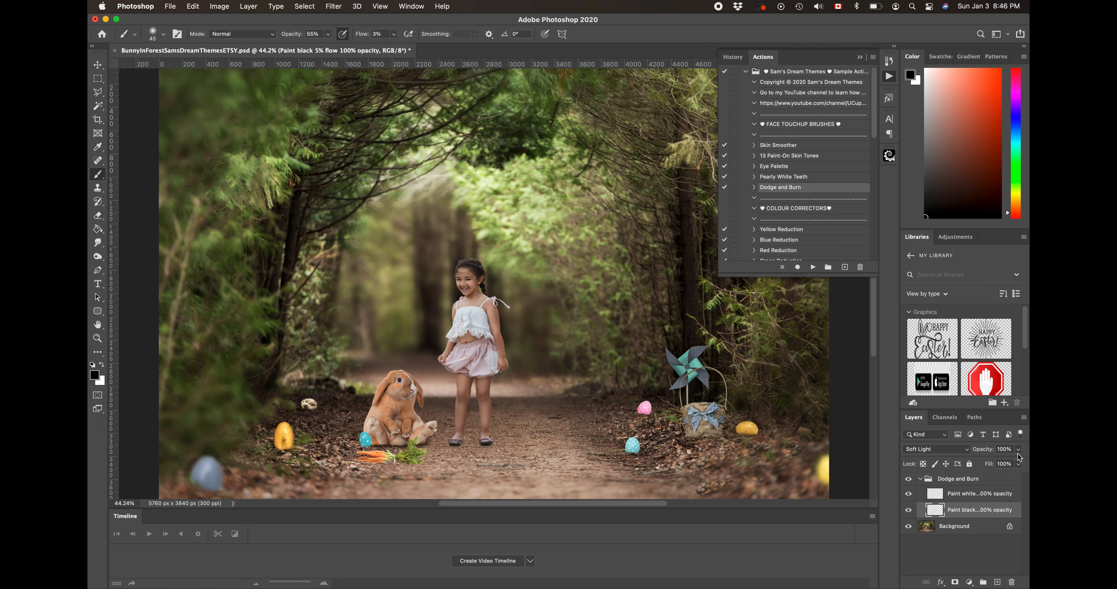
click(1018, 464)
drag(1005, 463, 1002, 464)
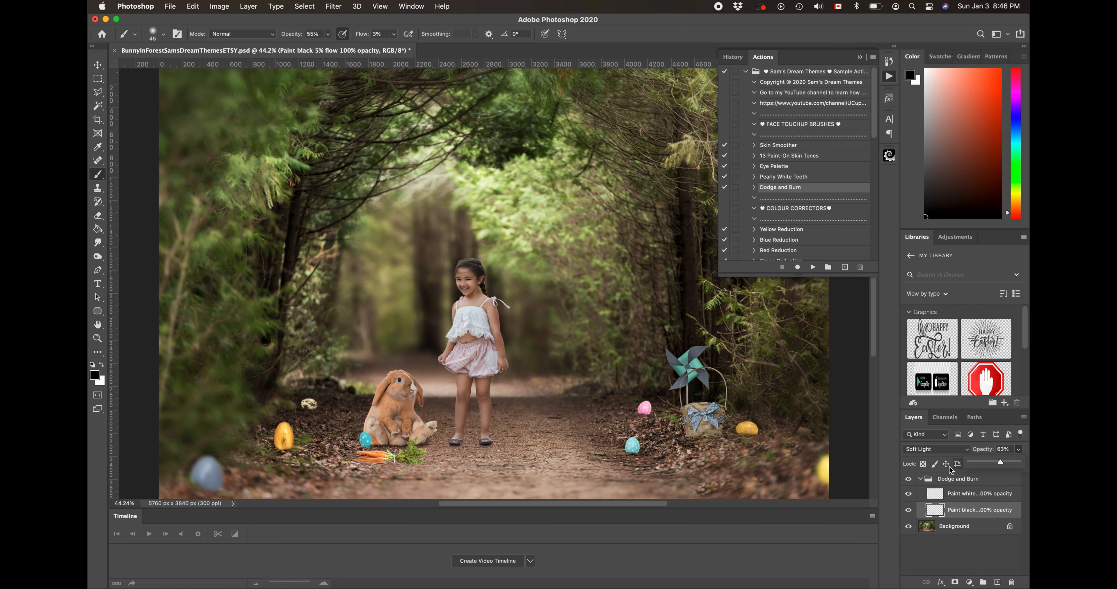
Check the softened burn effect across the whole image by hiding and showing the Dodge and Burn group.
click(909, 480)
click(910, 480)
click(910, 480)
click(909, 479)
scroll(570, 344, down, 5)
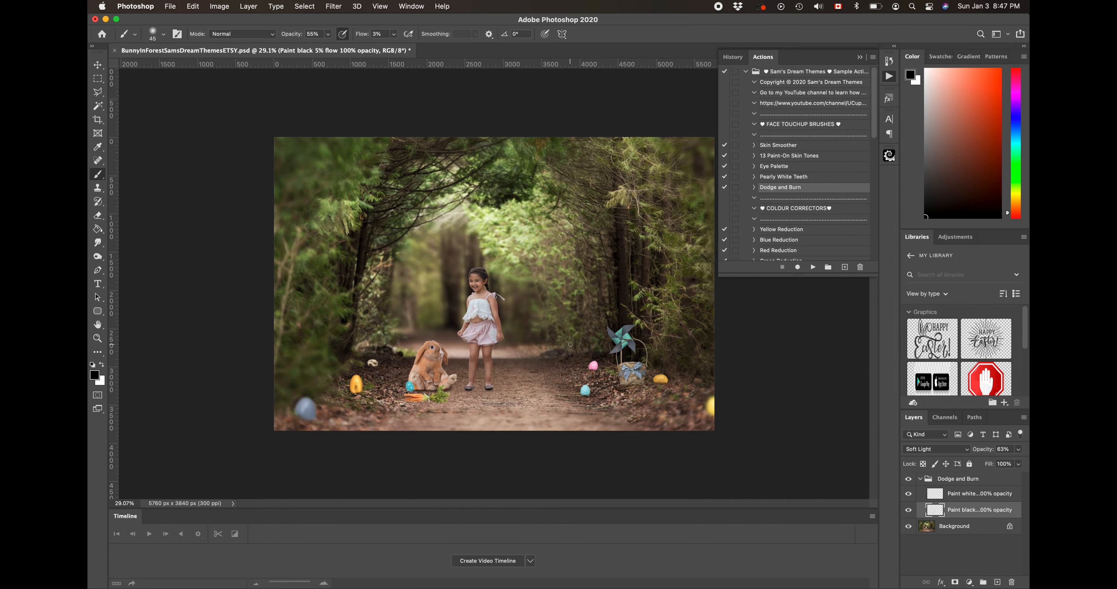
scroll(570, 344, down, 2)
scroll(569, 344, up, 6)
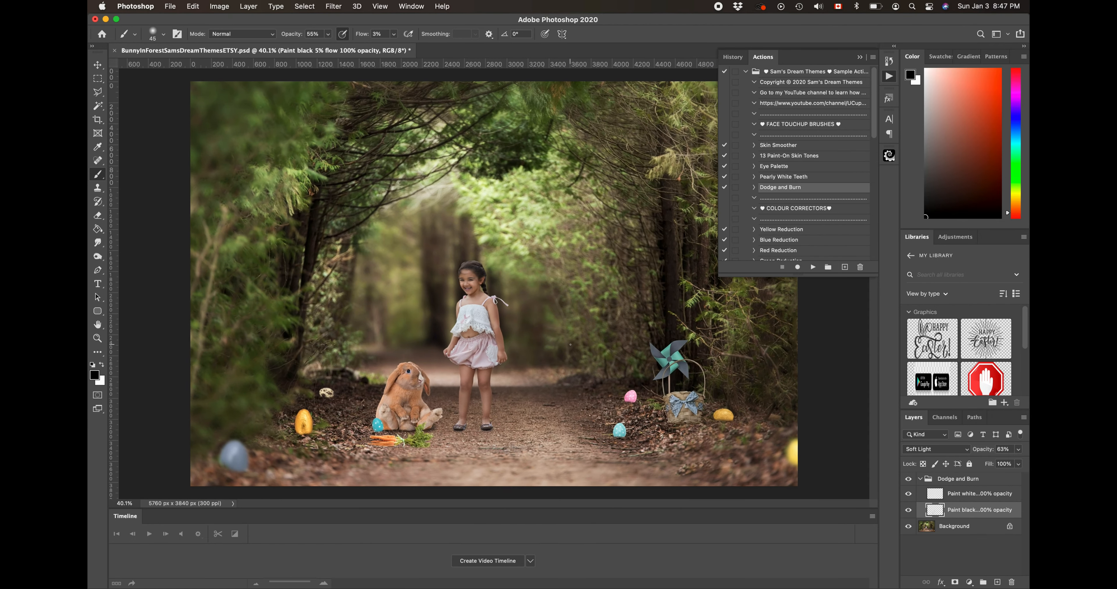
scroll(570, 344, down, 1)
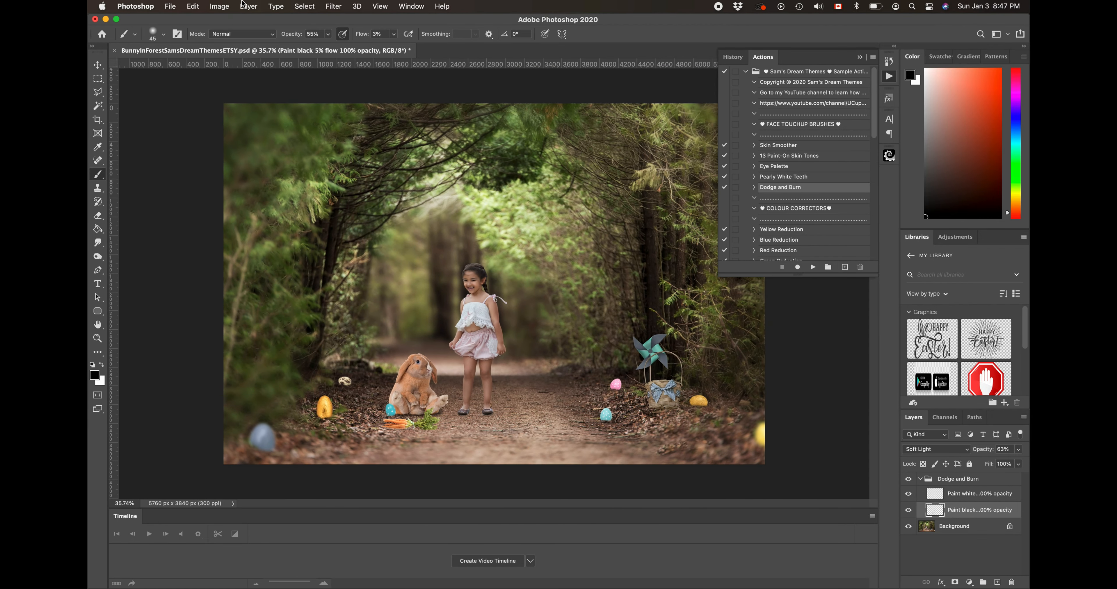
Flatten the Dodge and Burn group into the background.
click(233, 6)
click(242, 5)
click(244, 5)
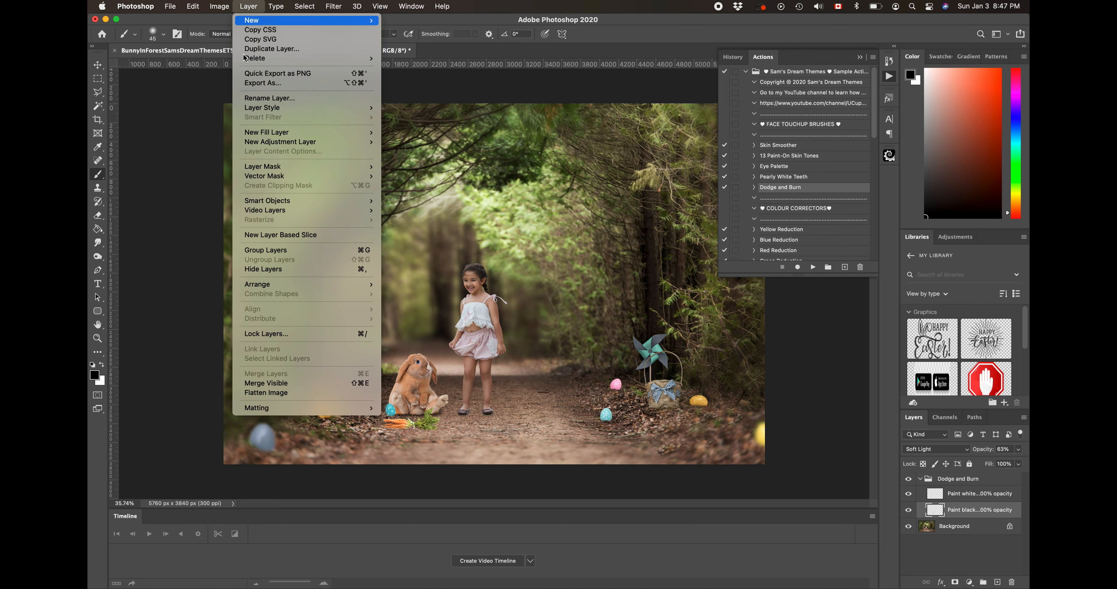
click(259, 394)
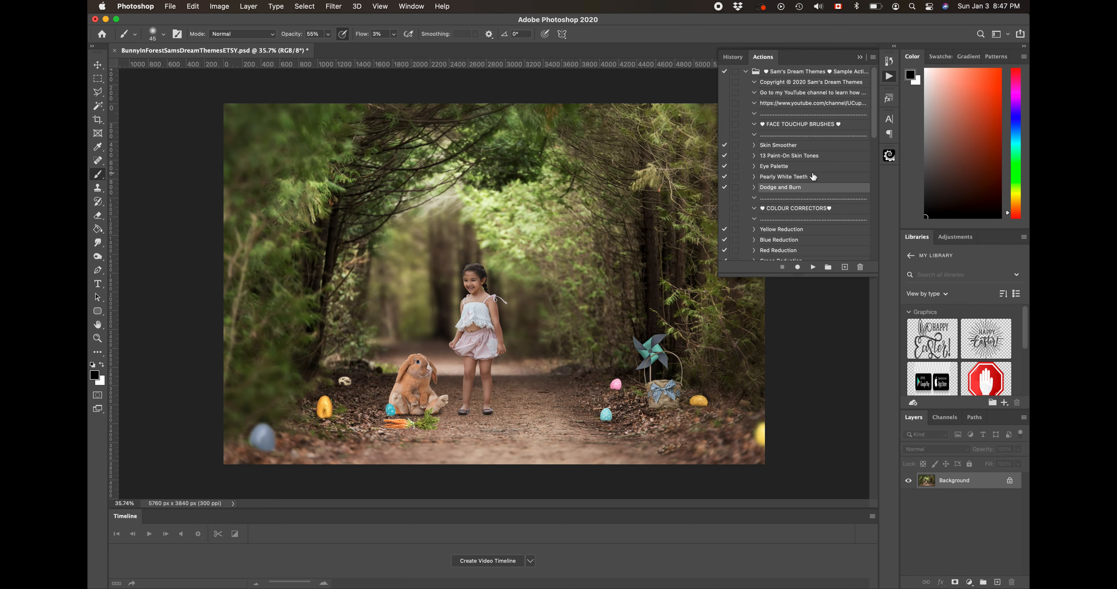
Run The Nutcracker (Warm up) one-click workflow action on the flattened image and collapse the actions list.
scroll(811, 177, down, 3)
scroll(811, 177, up, 3)
scroll(811, 177, down, 9)
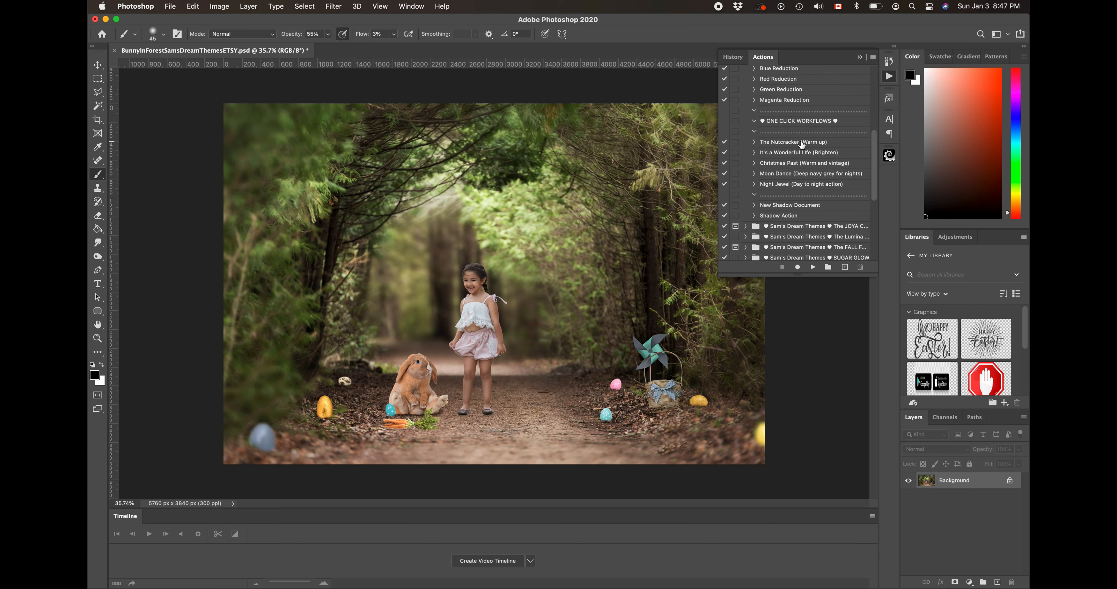
click(801, 144)
click(812, 267)
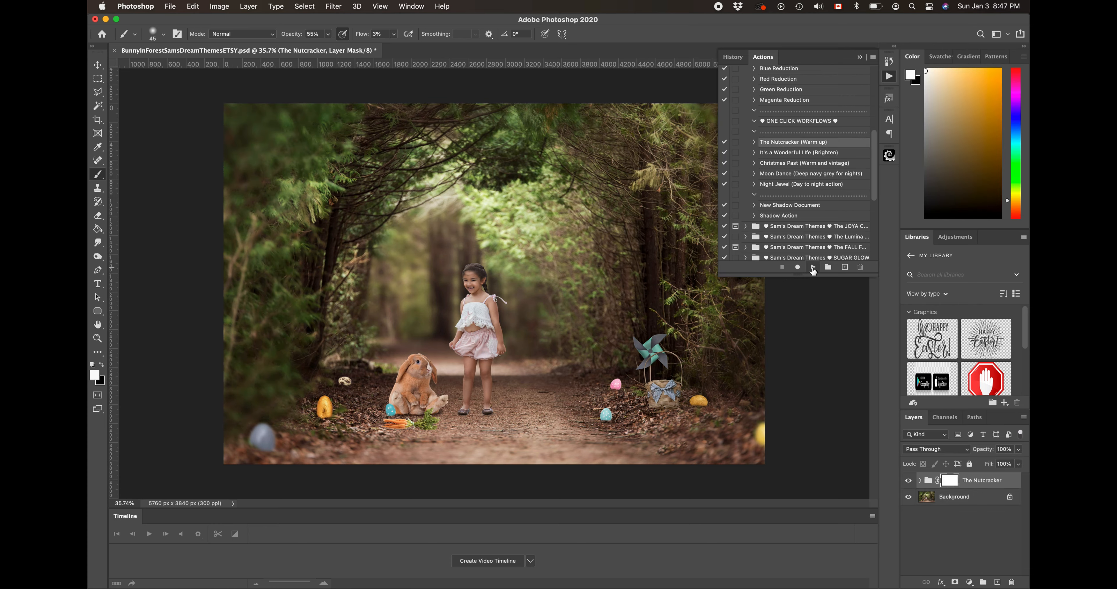
click(861, 54)
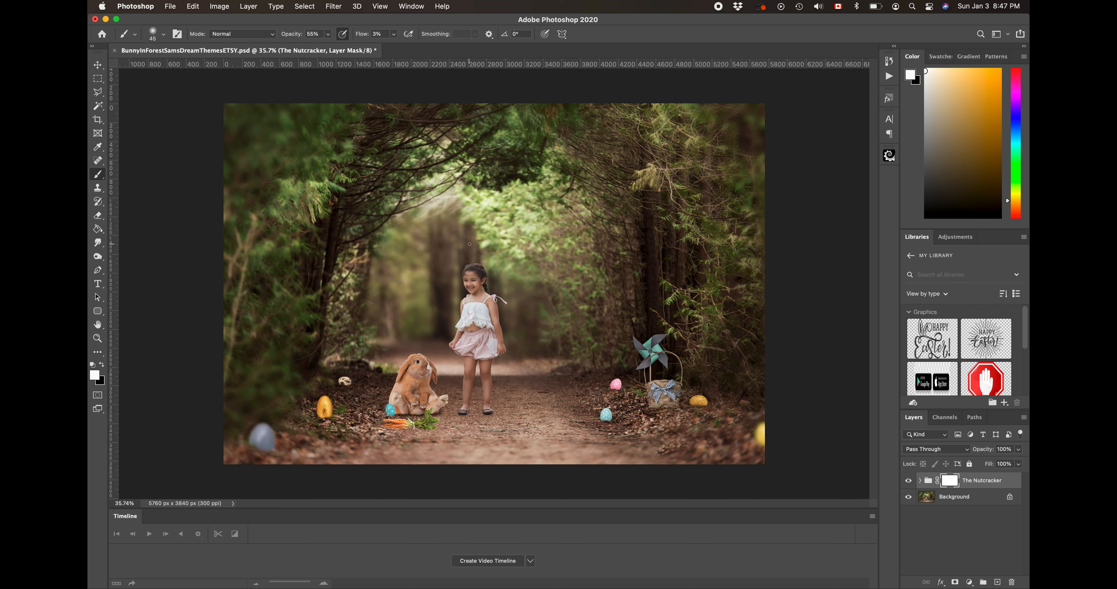
Inspect the warmed-up composite and flatten The Nutcracker group into the background.
scroll(469, 244, up, 4)
scroll(469, 244, down, 4)
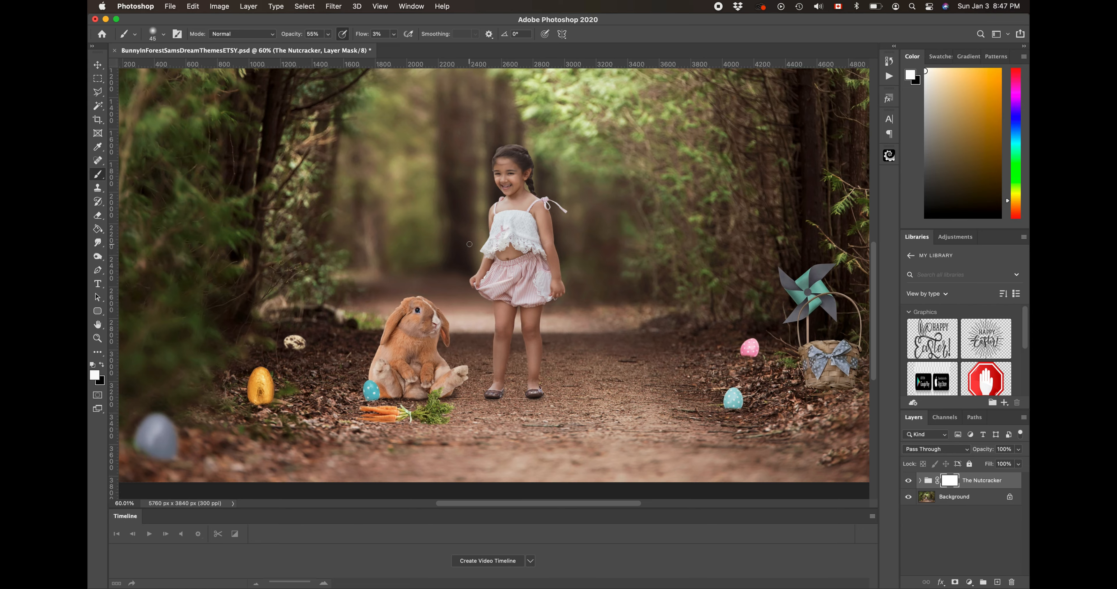
scroll(469, 244, down, 5)
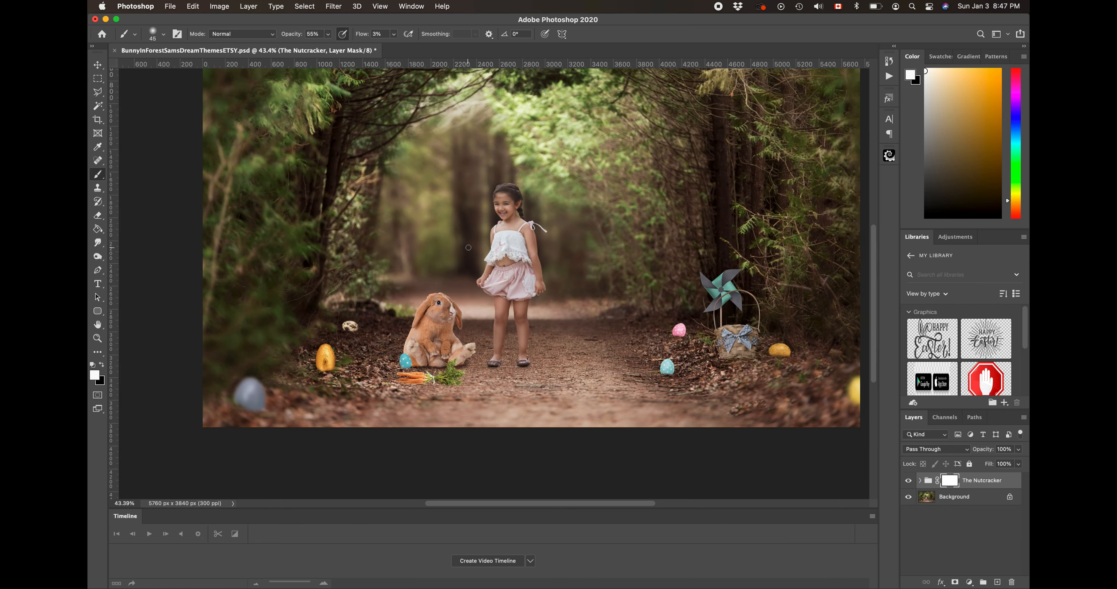
scroll(468, 247, up, 1)
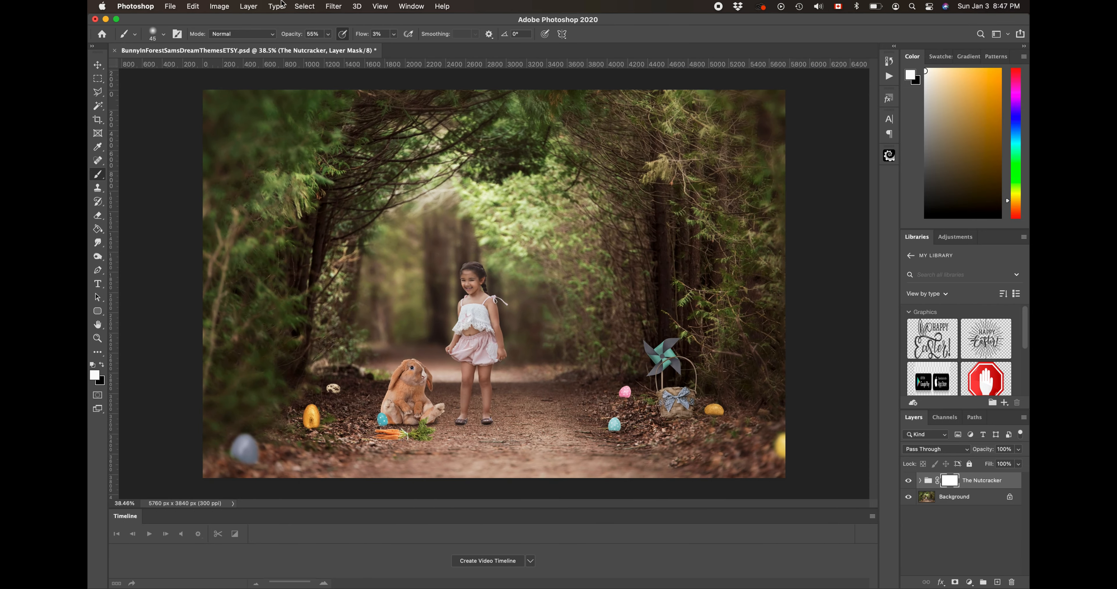
click(249, 6)
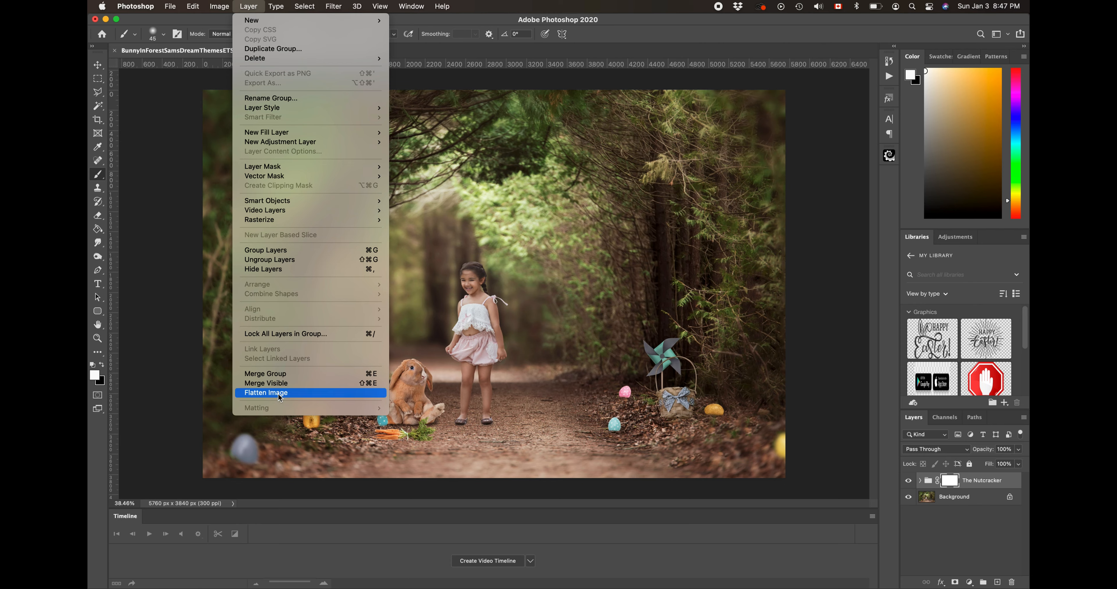
click(280, 393)
Save the finished image as a JPEG in Downloads with the Adobe RGB (1998) profile embedded, Maximum quality 12 and Baseline ("Standard") format.
click(170, 6)
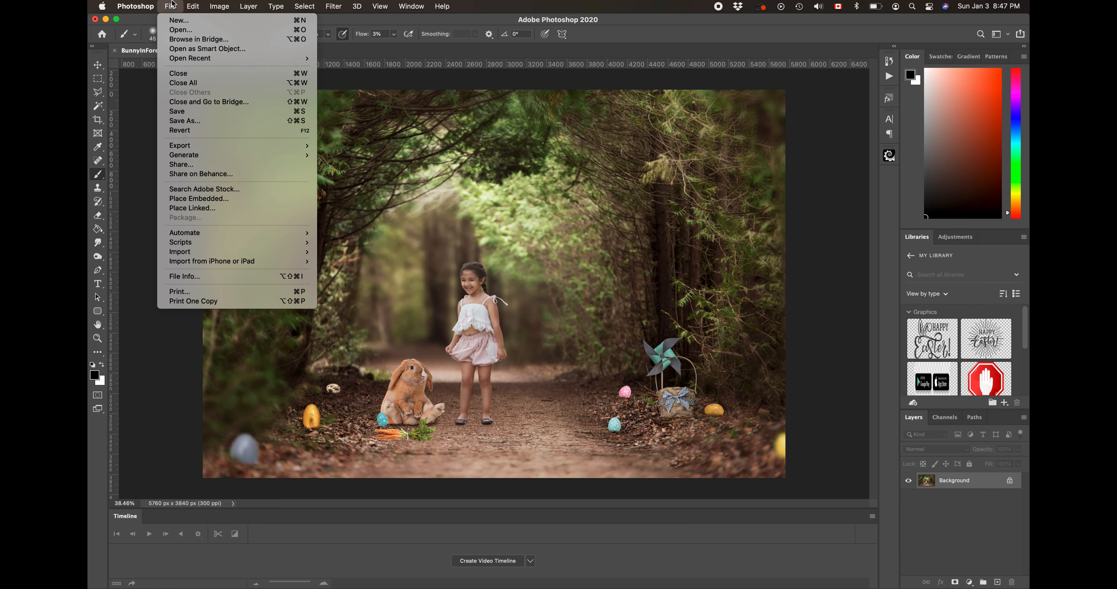
click(185, 120)
click(548, 192)
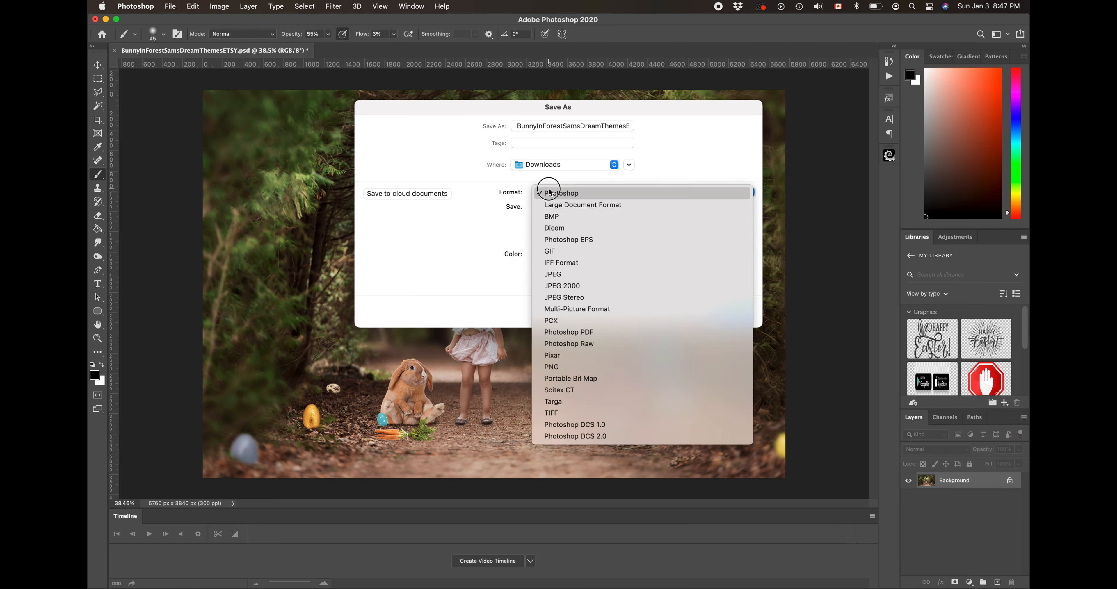
click(559, 273)
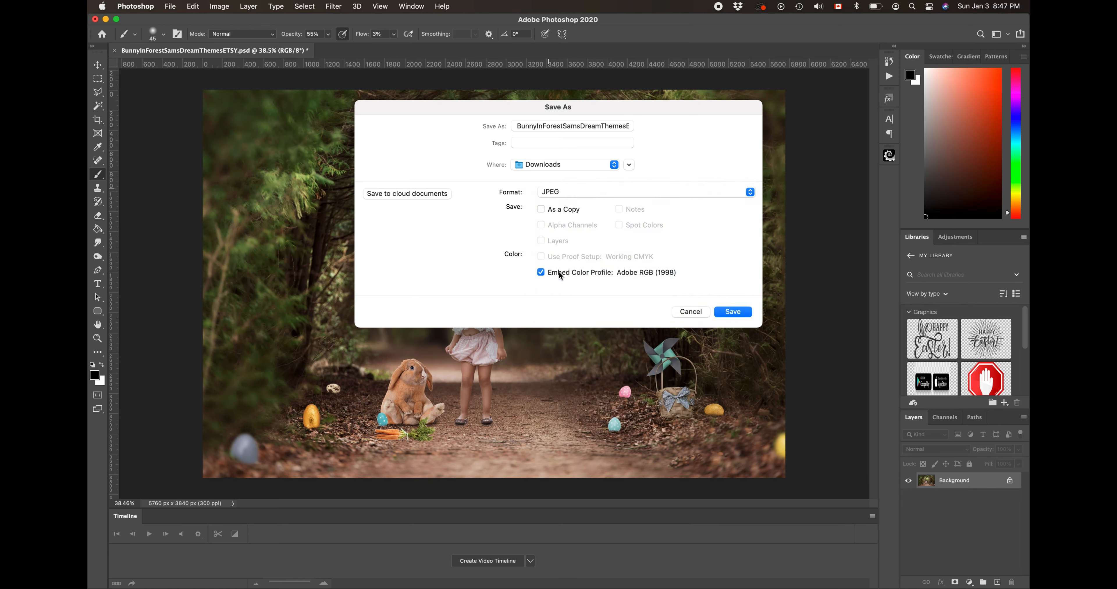
click(729, 310)
click(587, 274)
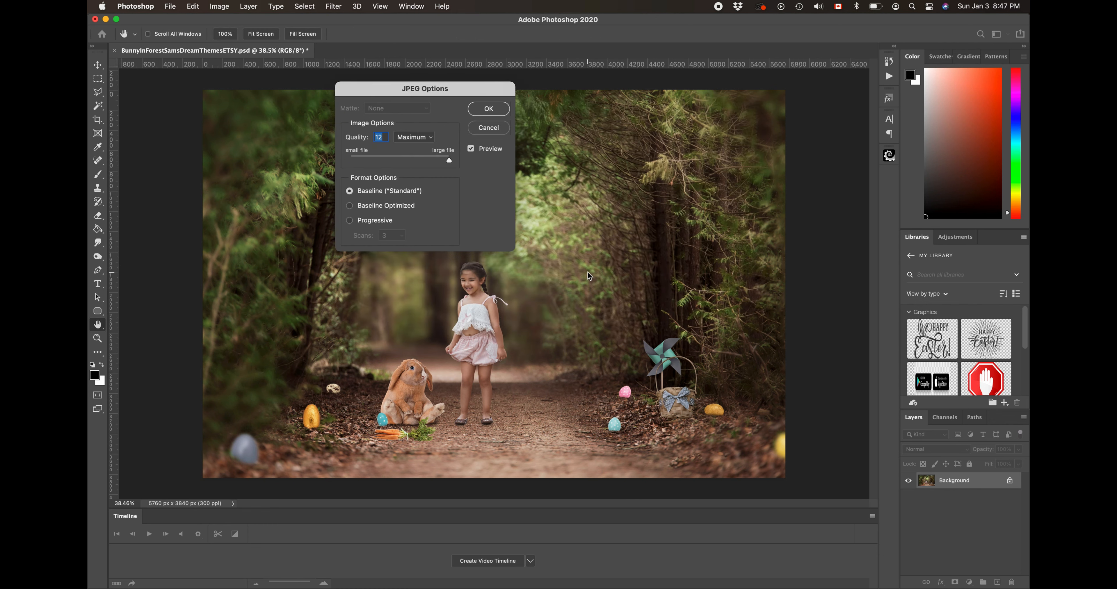
click(498, 108)
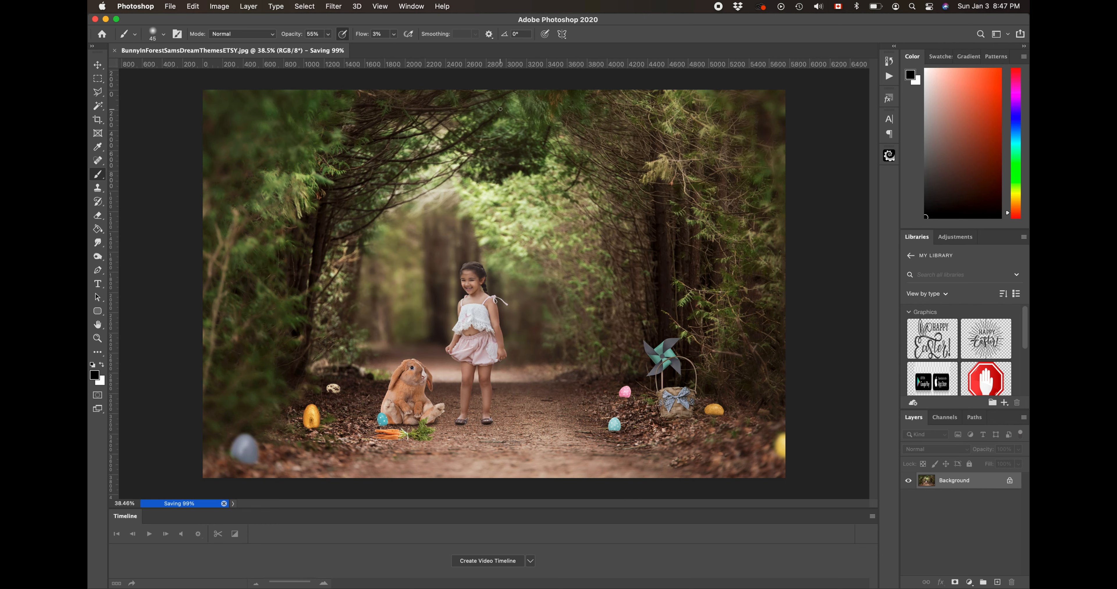